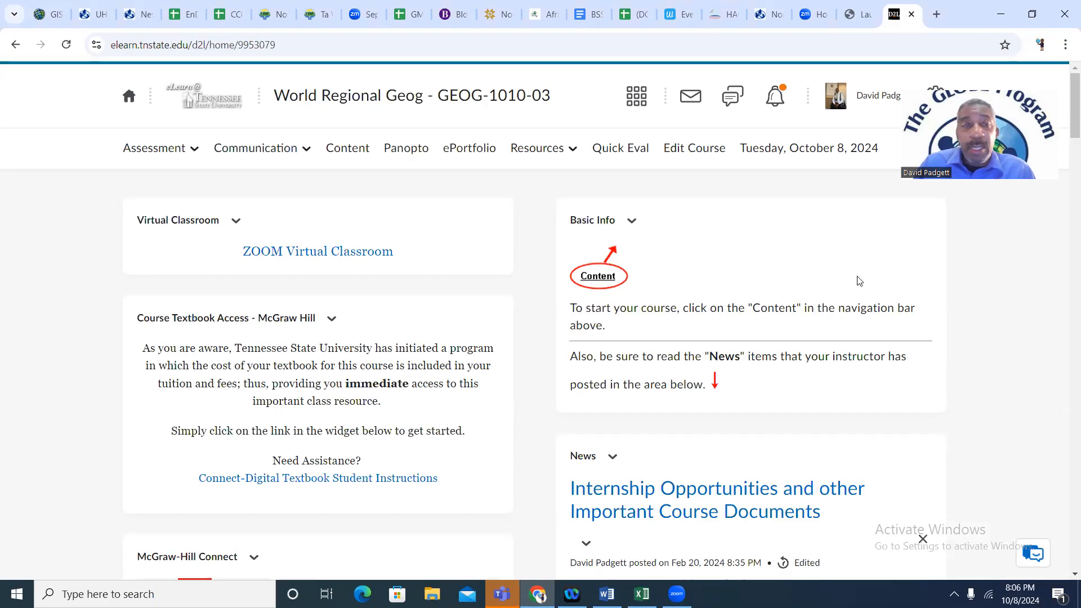
Open the GIS Assignment 5 - GLOBE Data GIS Mapping dropbox folder for editing and review its attached data sheets and files
click(195, 150)
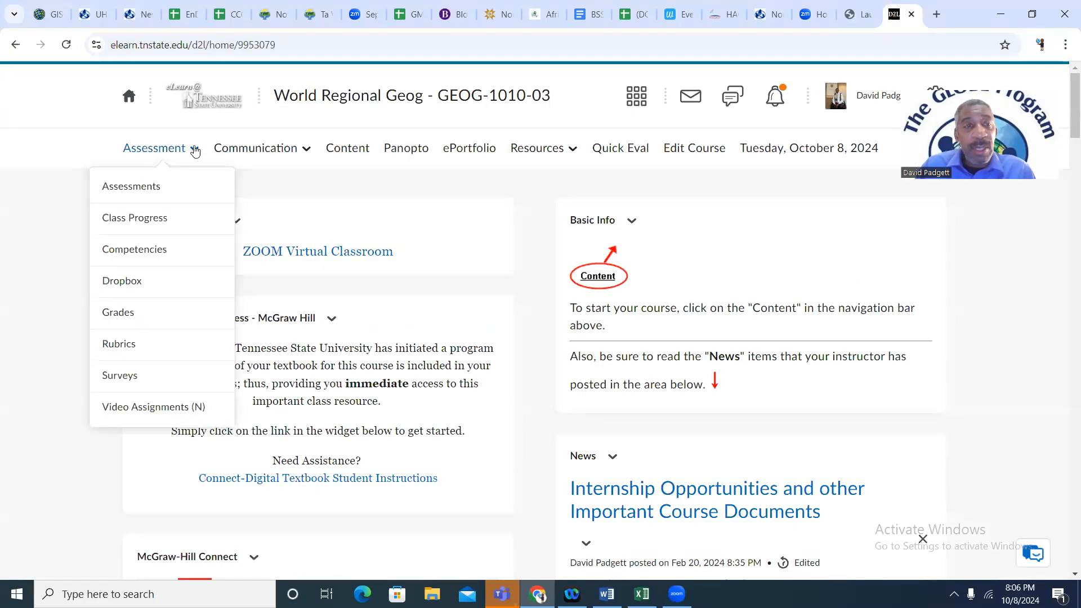
click(117, 282)
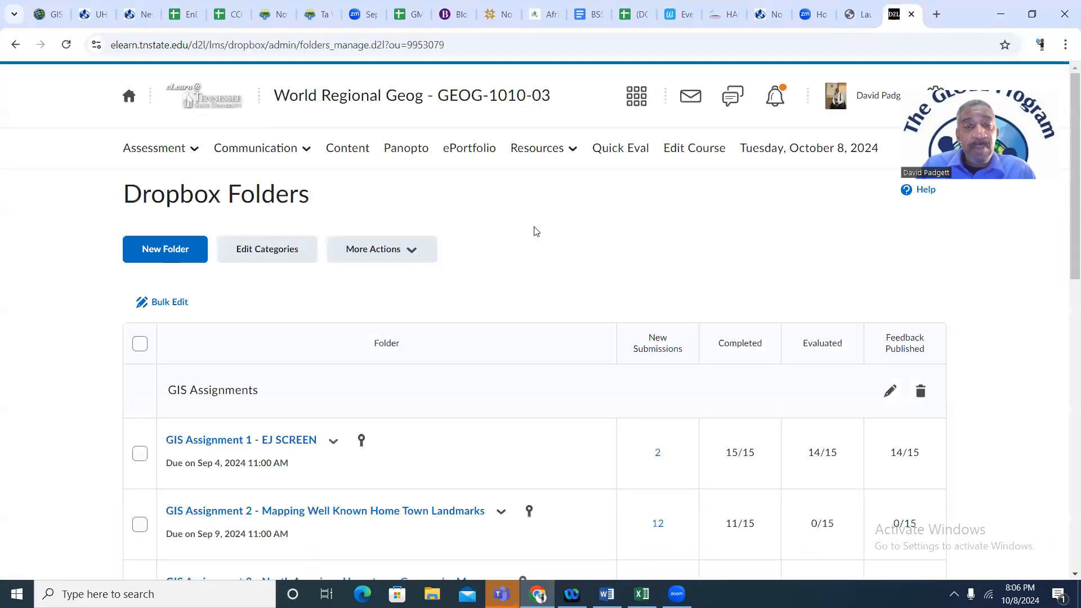
scroll(514, 273, down, 8)
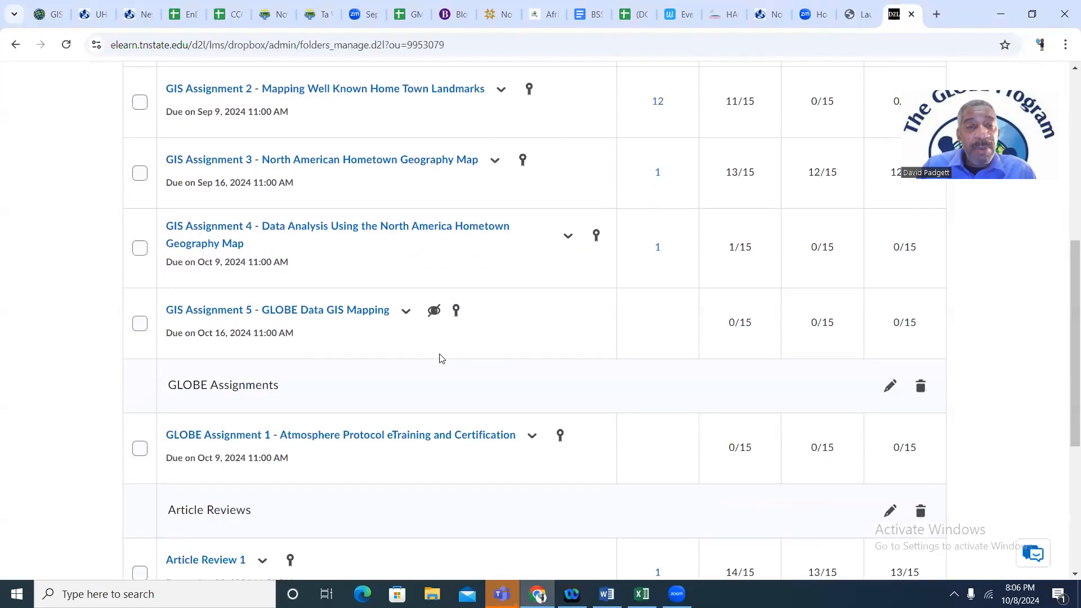
click(316, 313)
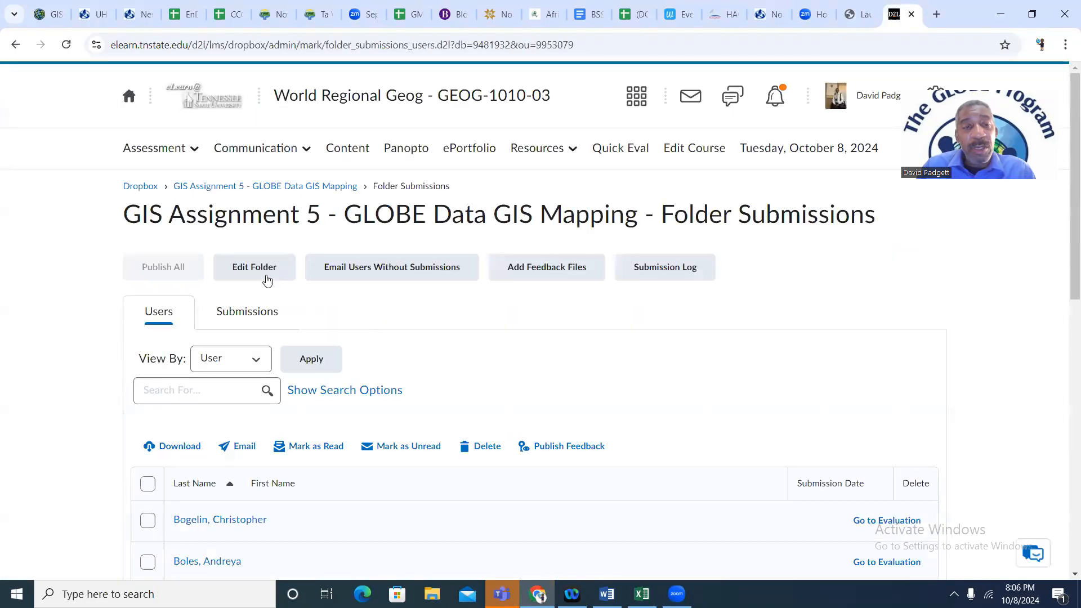
click(266, 278)
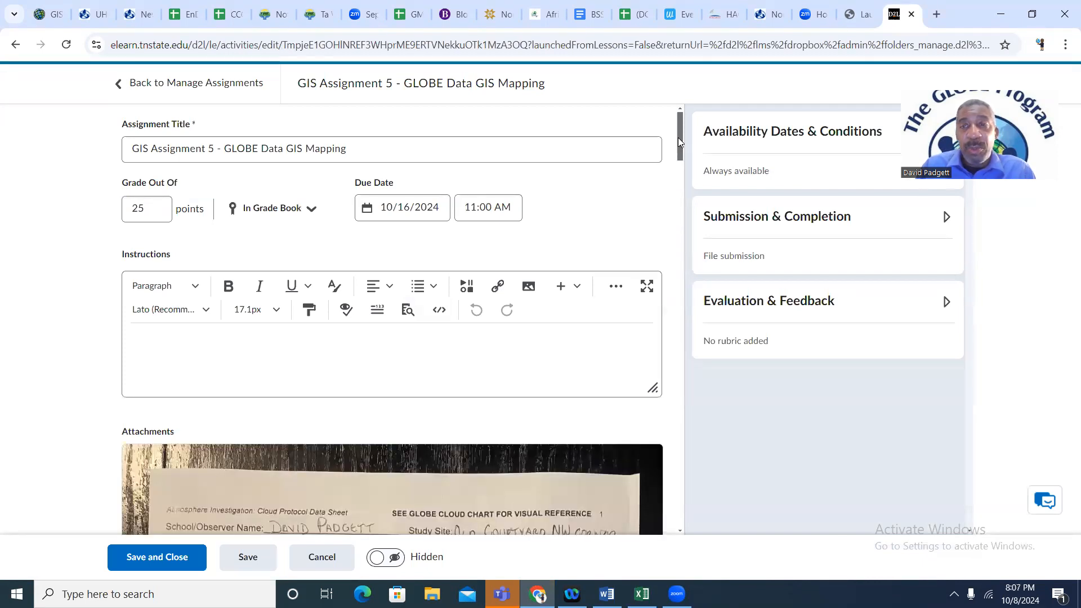
drag(678, 137, 676, 335)
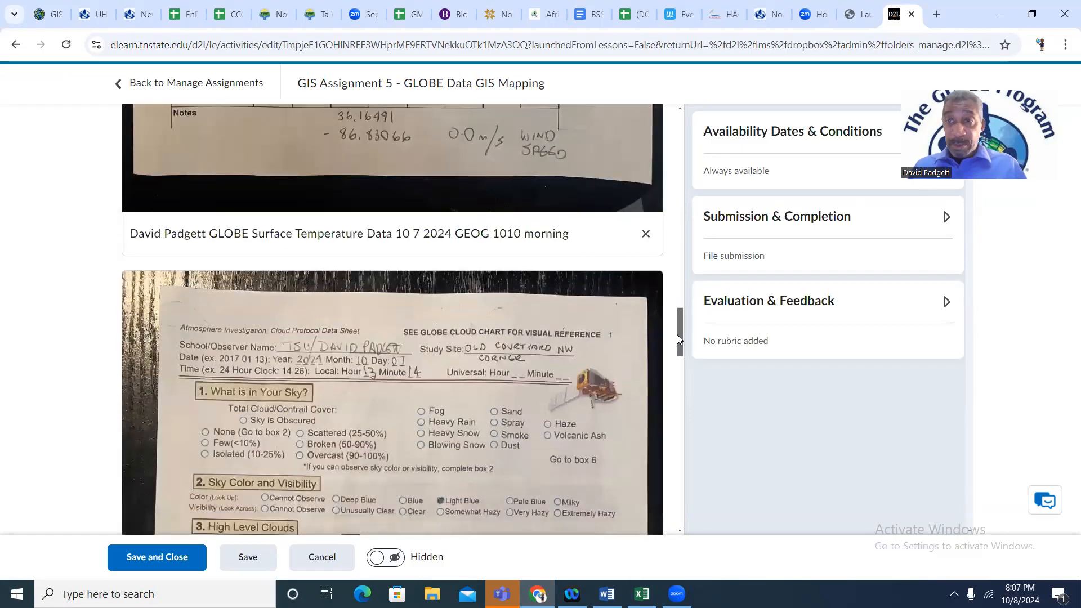
drag(677, 334, 675, 429)
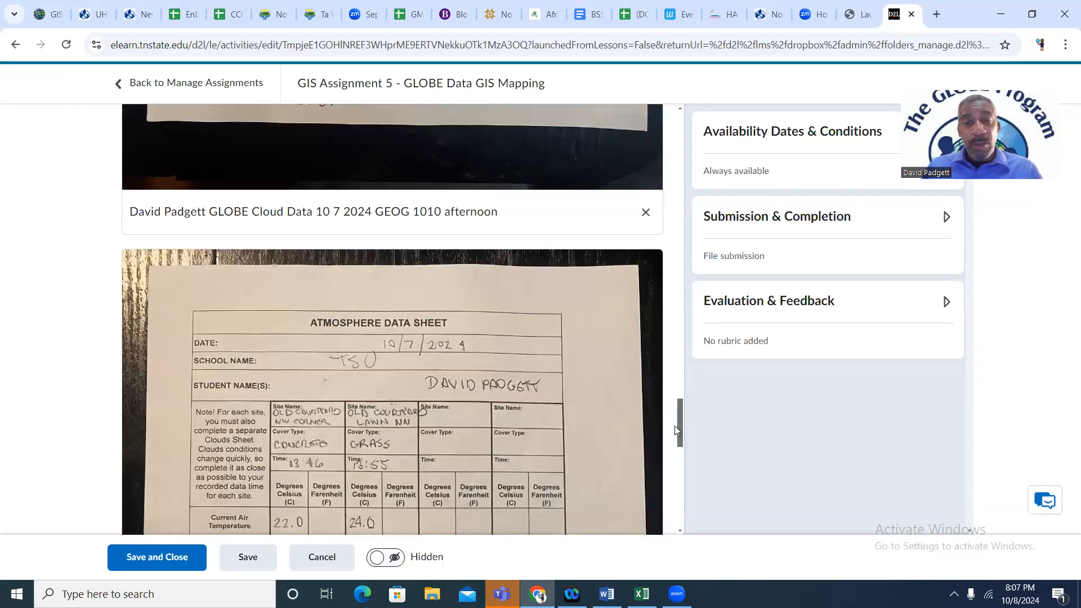
drag(675, 432, 659, 509)
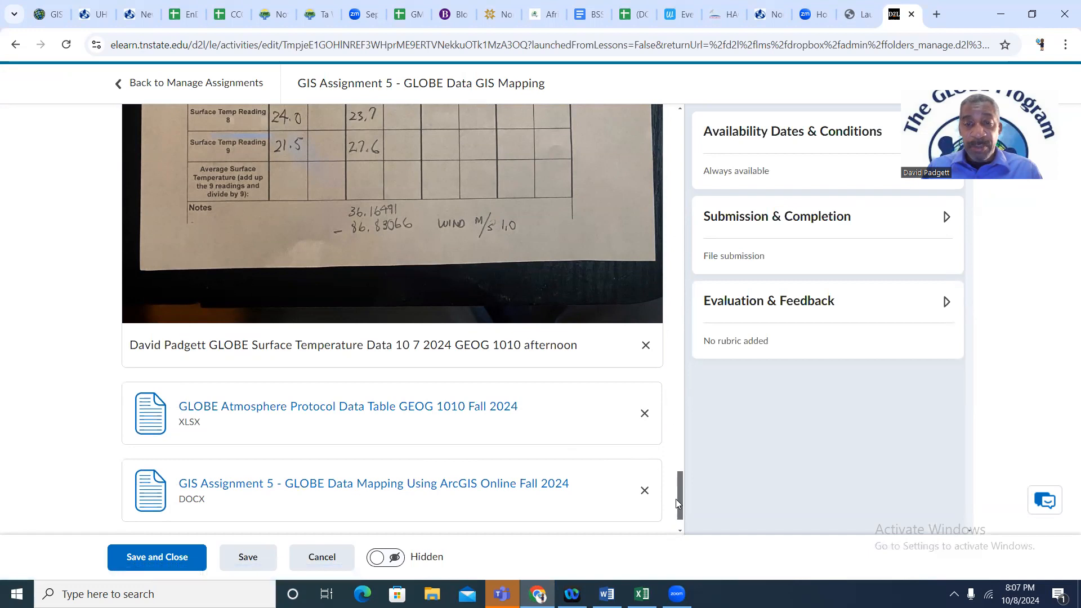
scroll(676, 499, down, 1)
Switch to the GIS Assignment 5 Word document and read the instructions from the beginning through the data transfer items 6 to 8
mouse_move(606, 594)
click(629, 549)
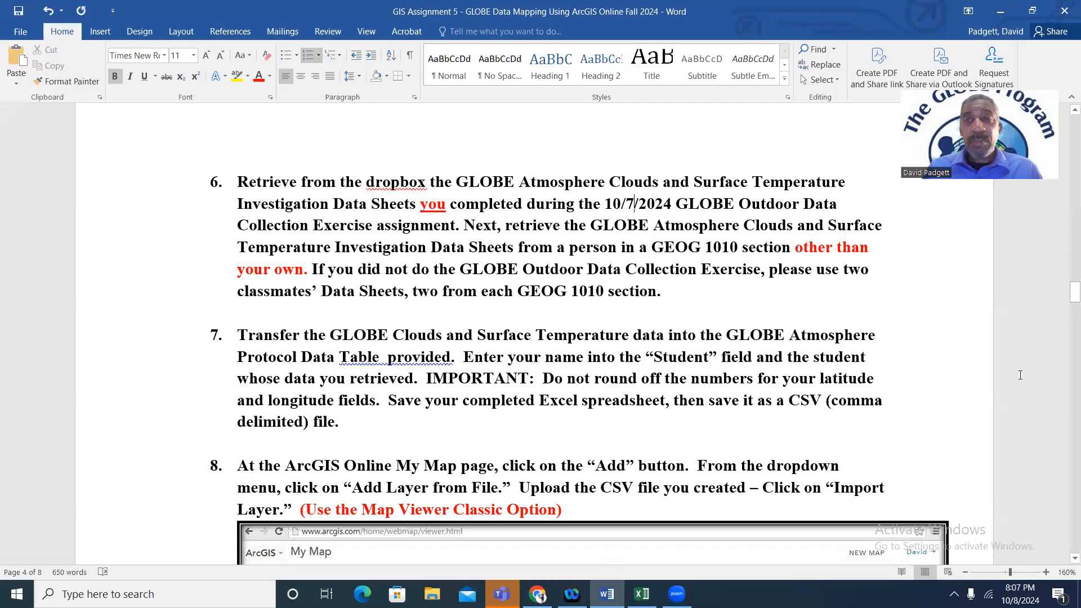
scroll(1022, 370, up, 3)
drag(1071, 287, 1066, 124)
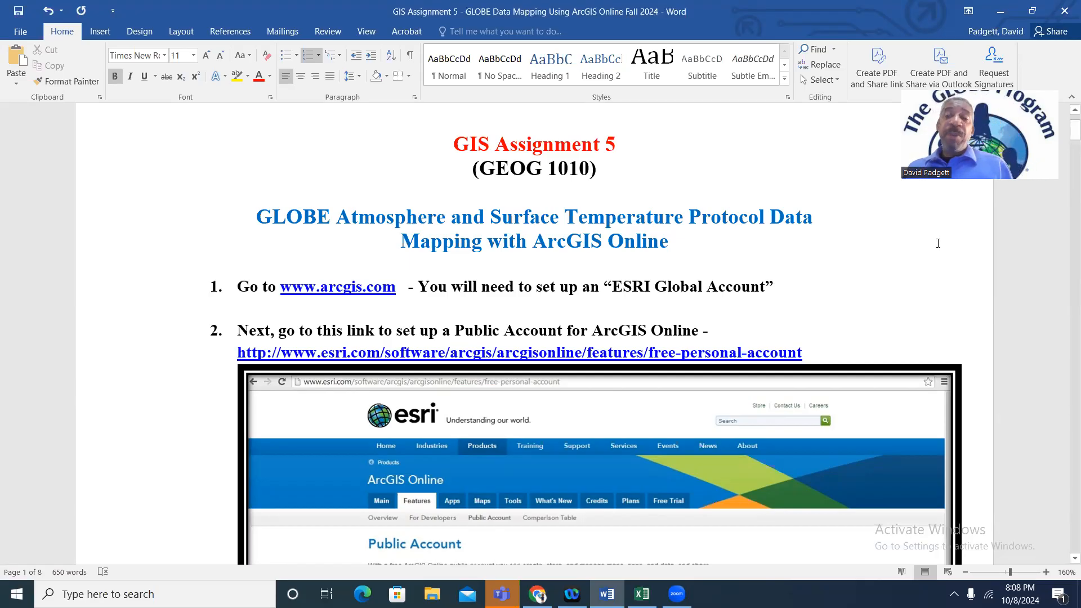
scroll(937, 243, down, 15)
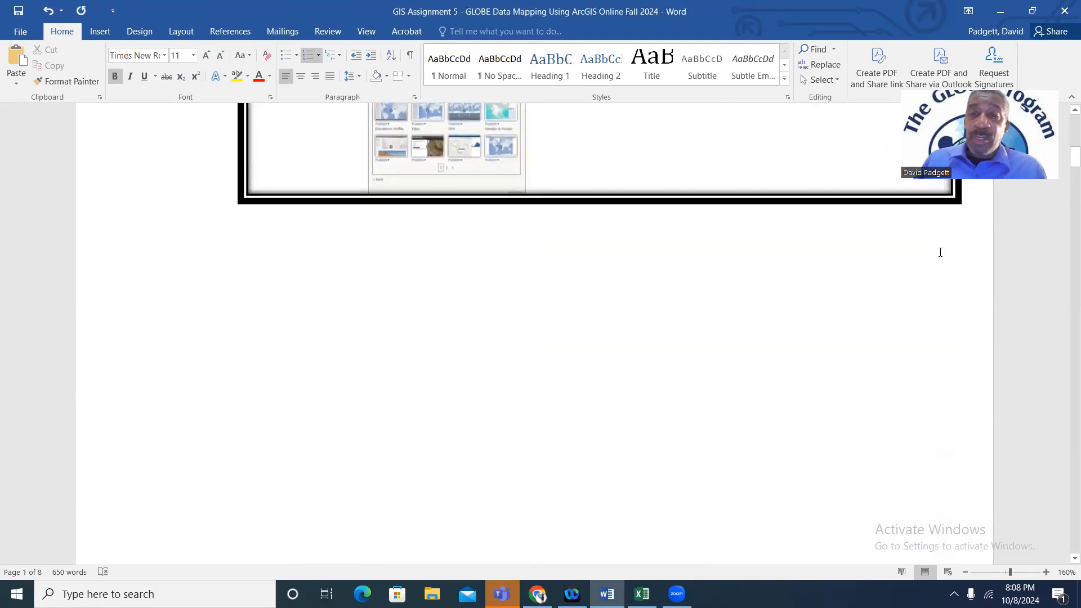
scroll(939, 254, down, 15)
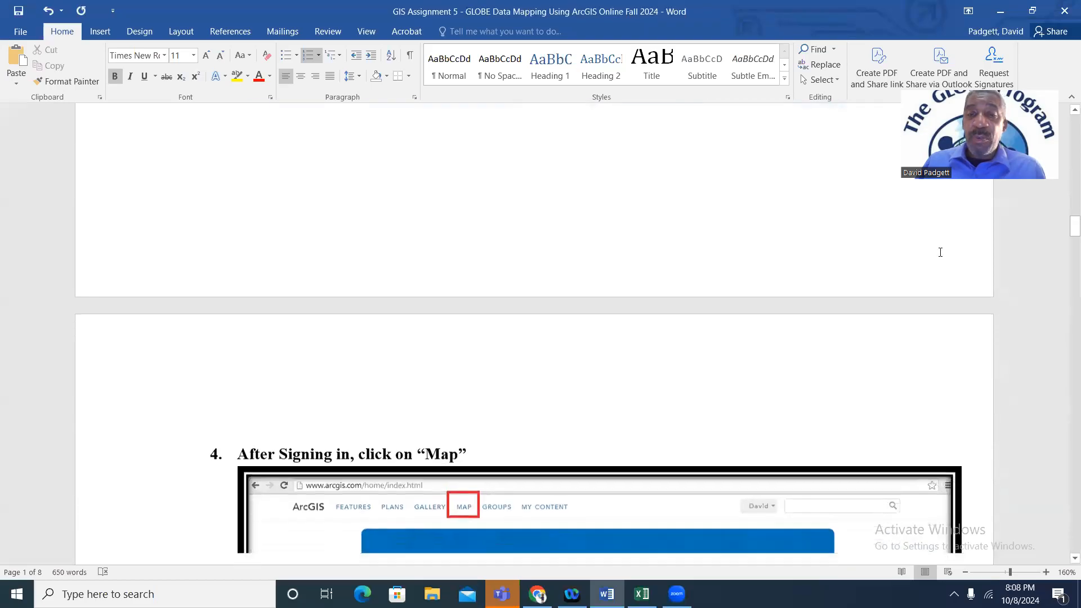
scroll(940, 254, down, 15)
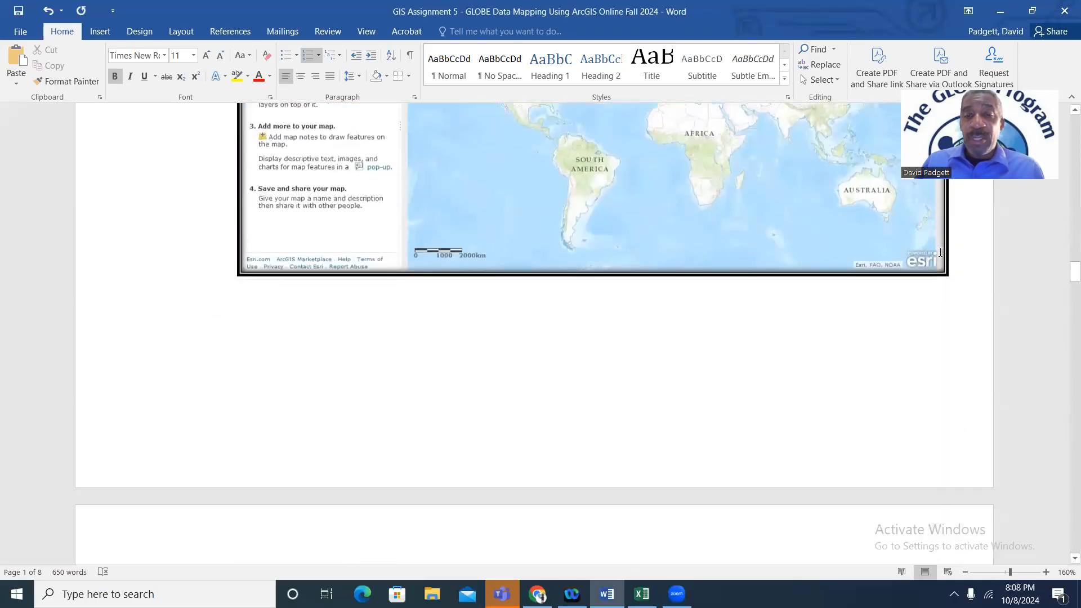
scroll(939, 252, down, 3)
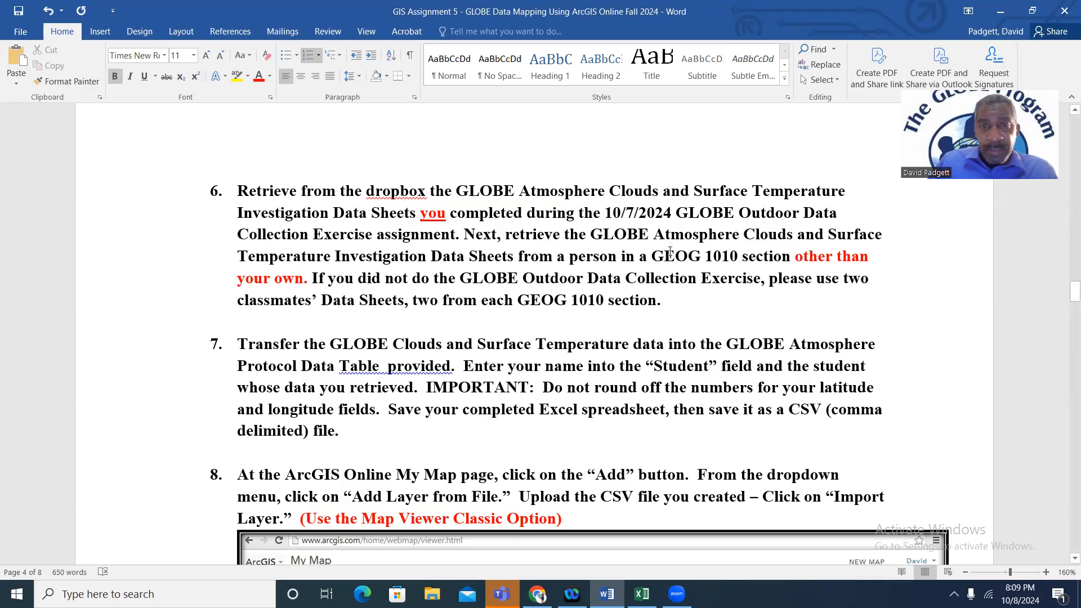
scroll(664, 251, down, 2)
scroll(665, 251, up, 1)
scroll(664, 251, up, 1)
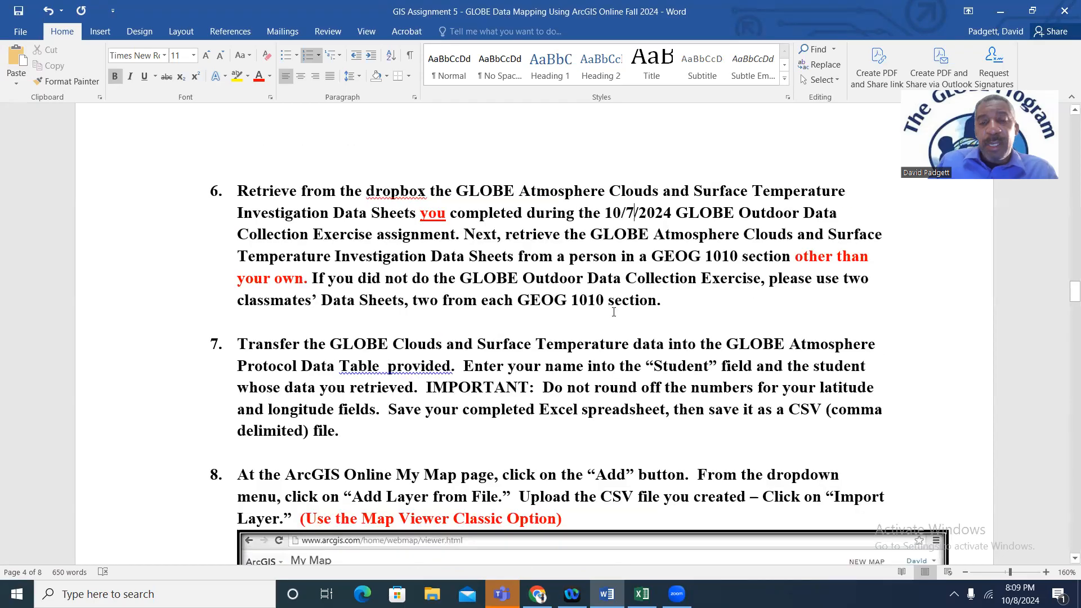
Switch back to Chrome and examine the attached morning cloud and surface temperature data sheets
click(538, 594)
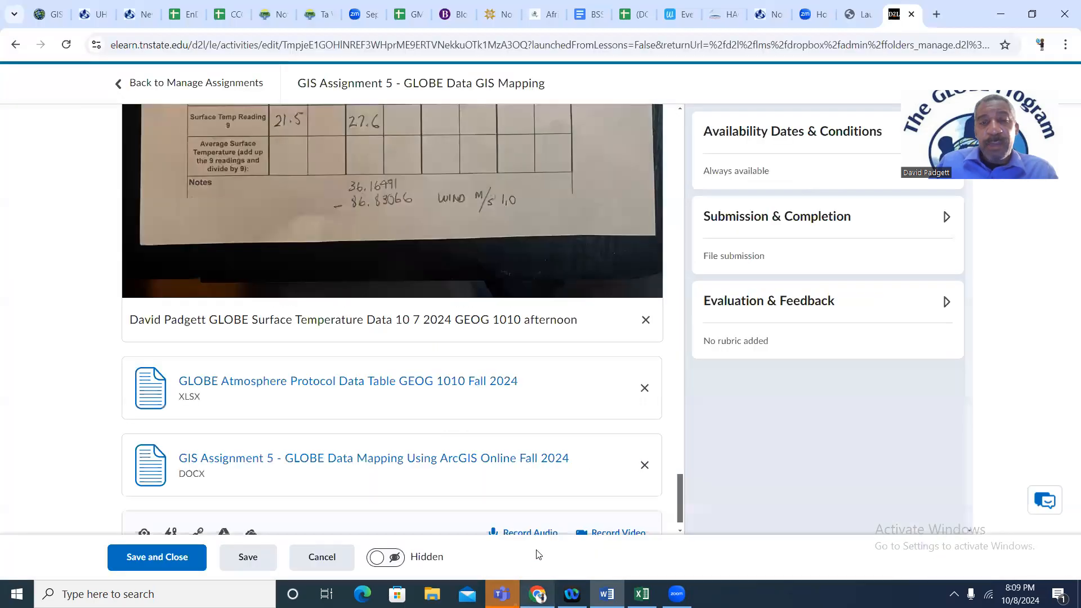
scroll(543, 484, up, 10)
scroll(522, 338, up, 7)
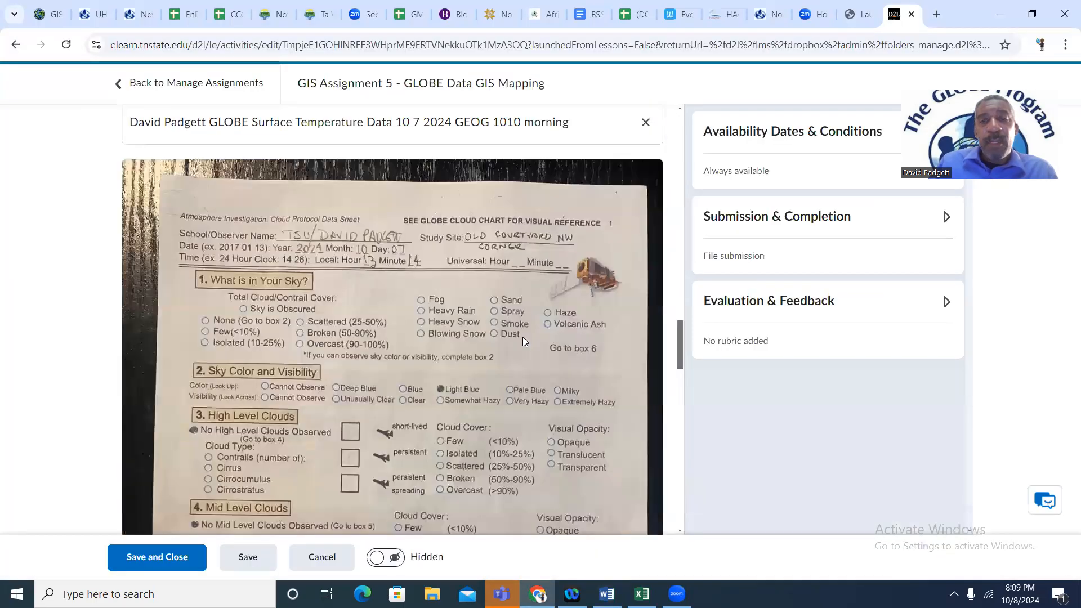
scroll(520, 337, up, 15)
scroll(518, 339, down, 4)
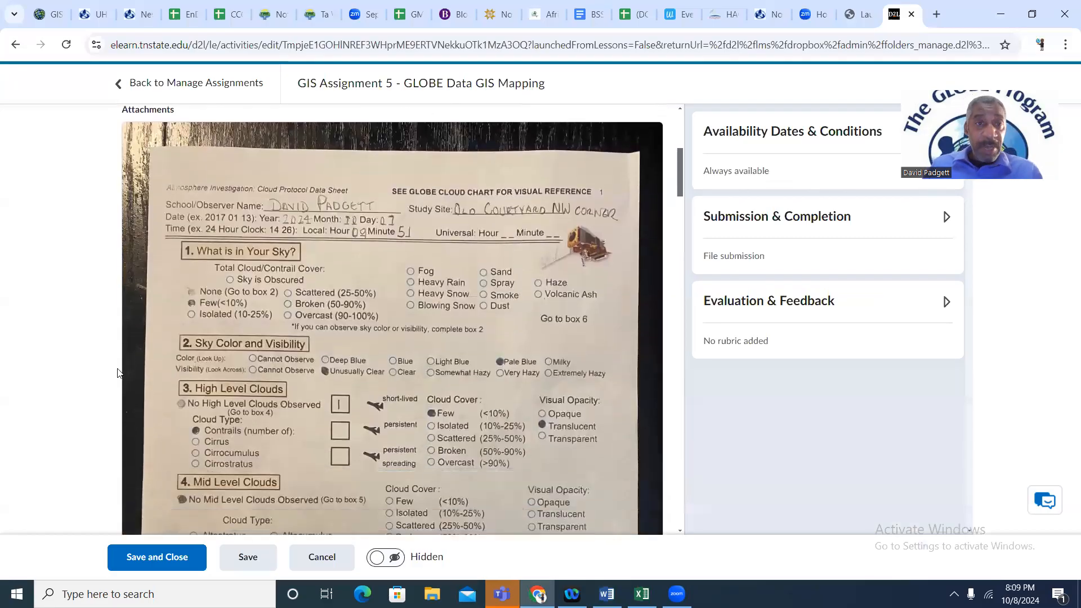
scroll(376, 286, down, 2)
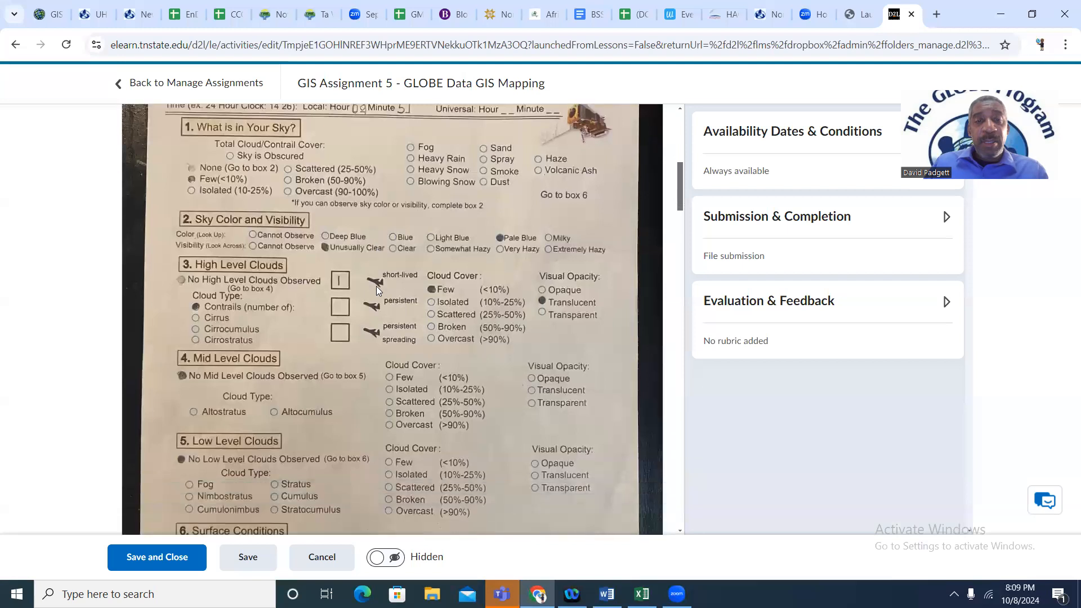
scroll(376, 286, down, 7)
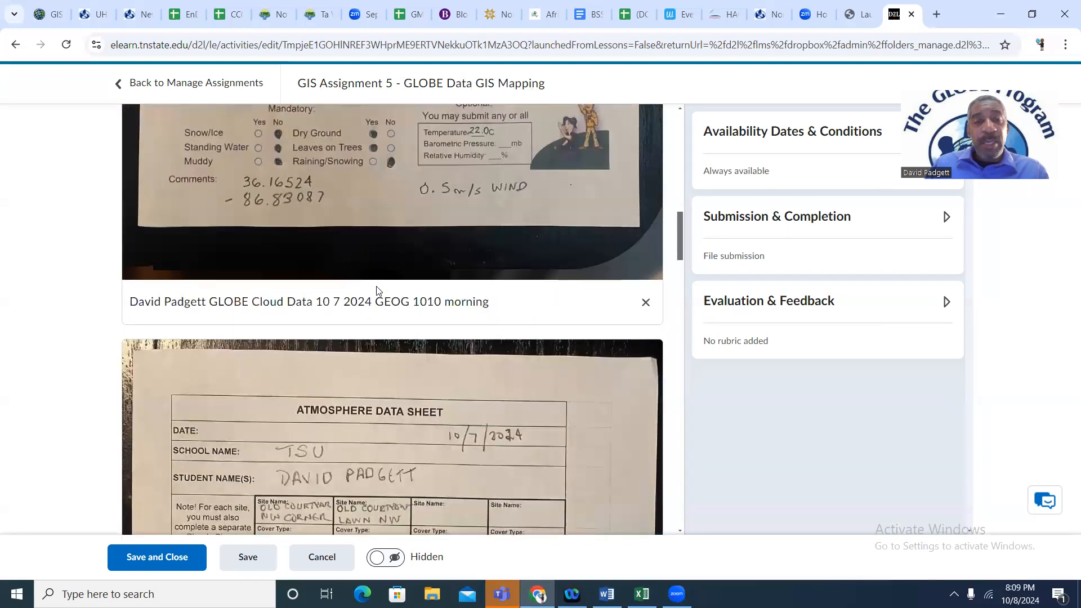
scroll(375, 287, down, 6)
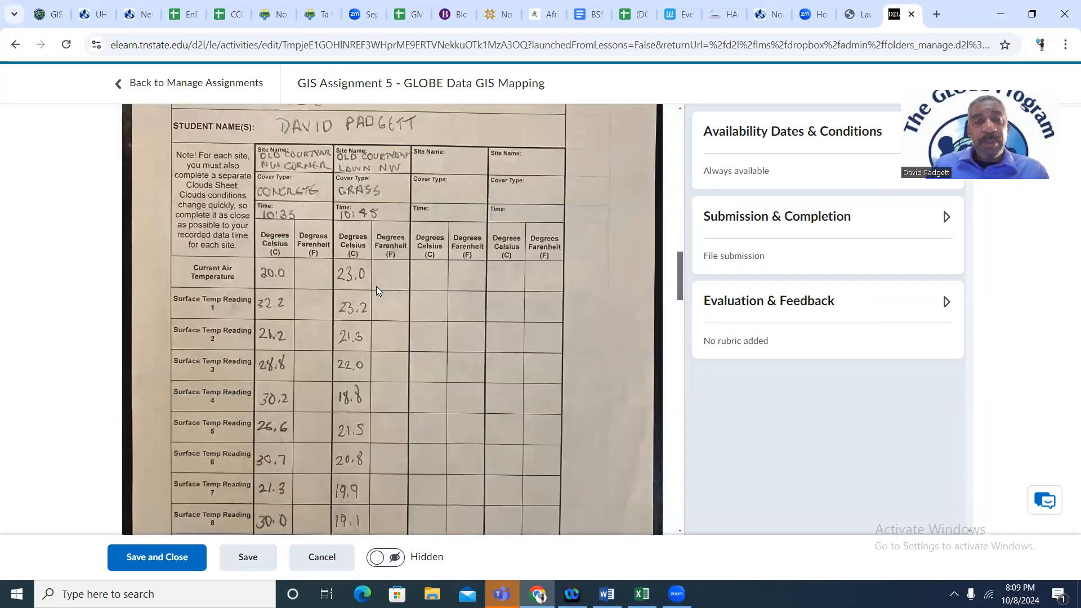
scroll(376, 287, down, 4)
scroll(376, 286, up, 4)
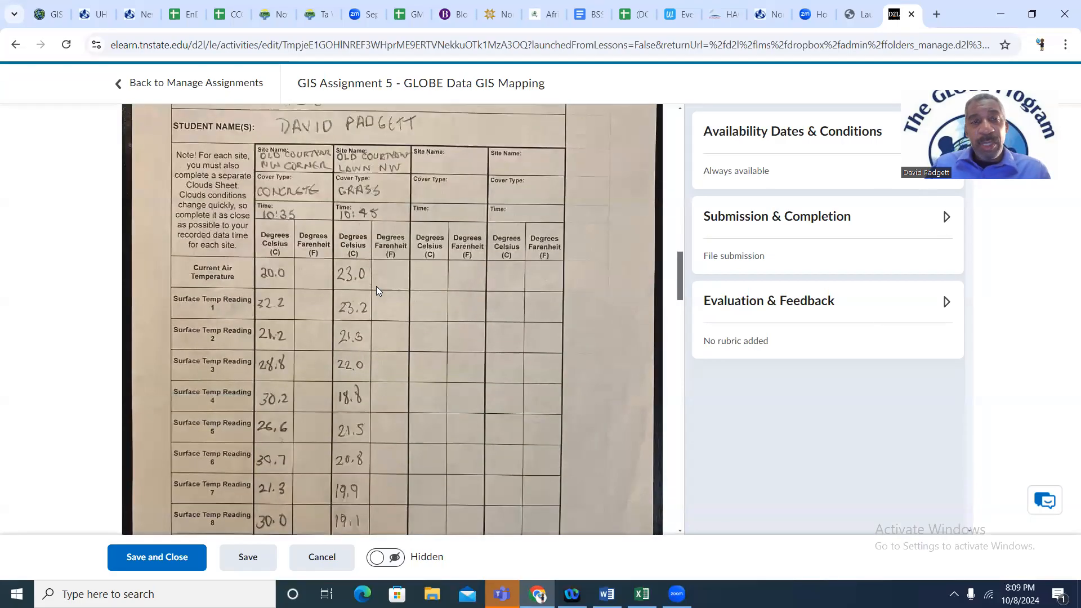
scroll(376, 285, up, 1)
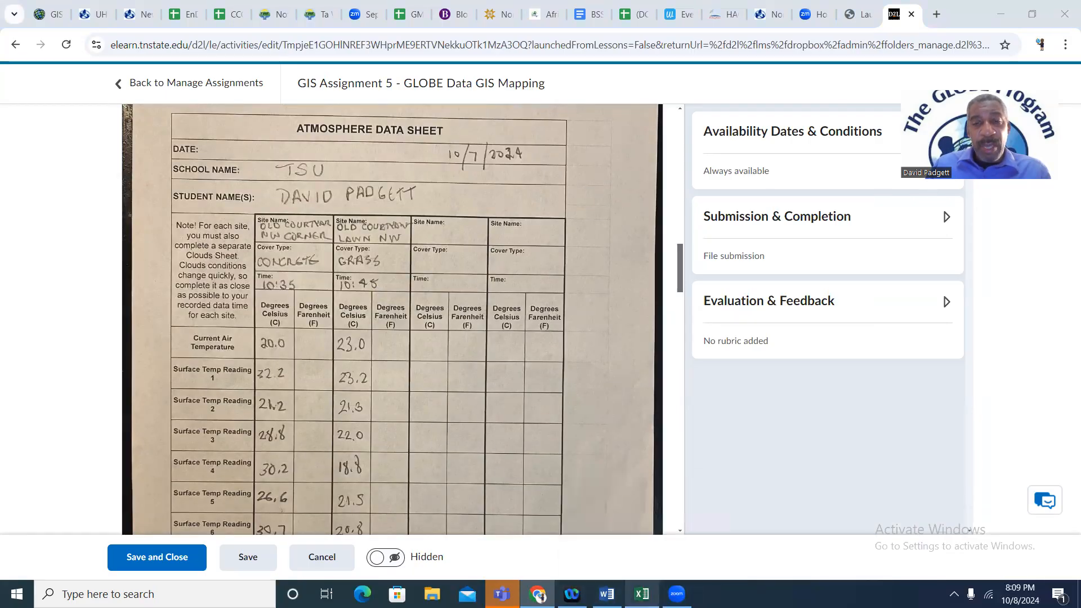
Switch to the GLOBE Atmosphere Protocol Data Table in Excel and enter the student's full name in cells A2 and A3
click(641, 594)
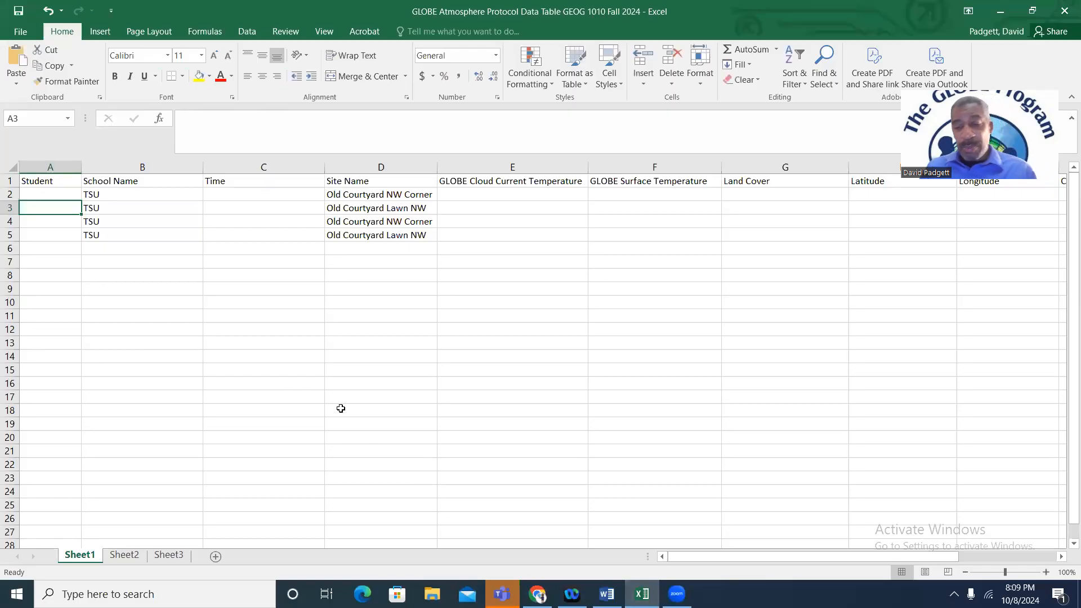
key(Up)
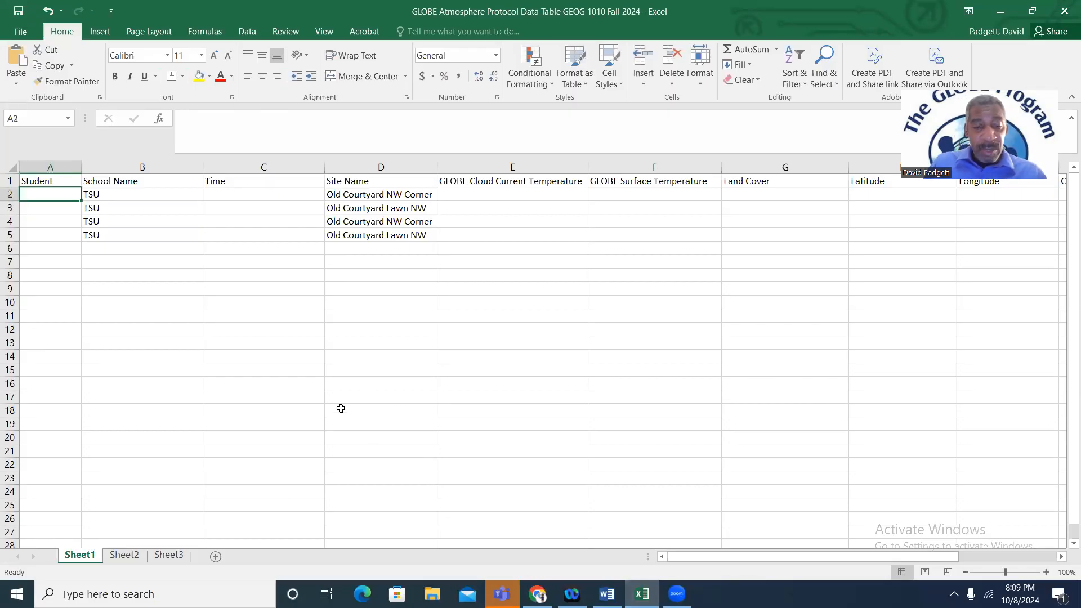
text(David)
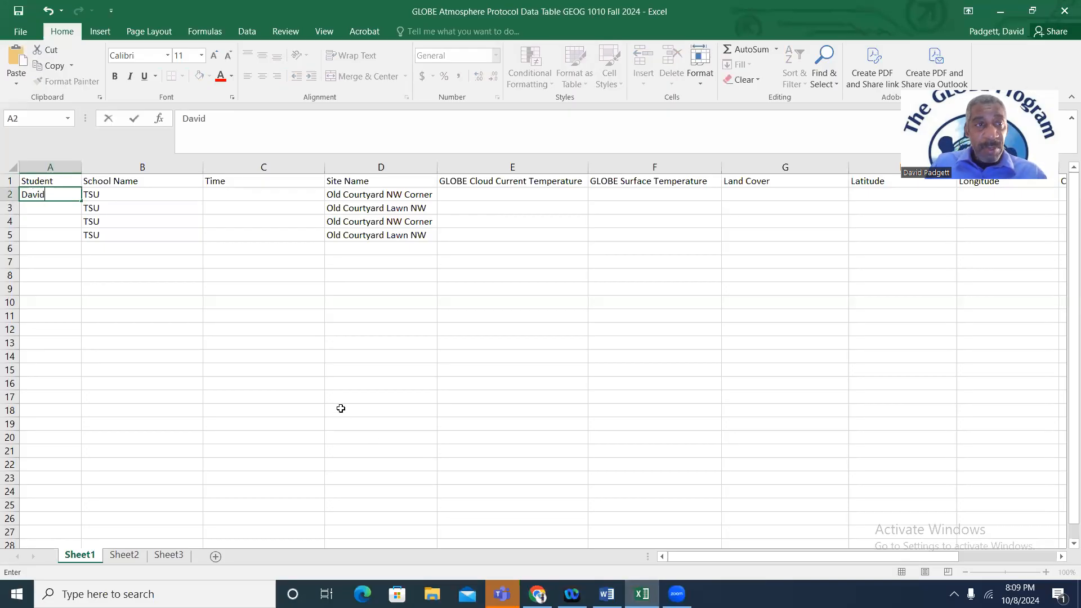
text( Padgett)
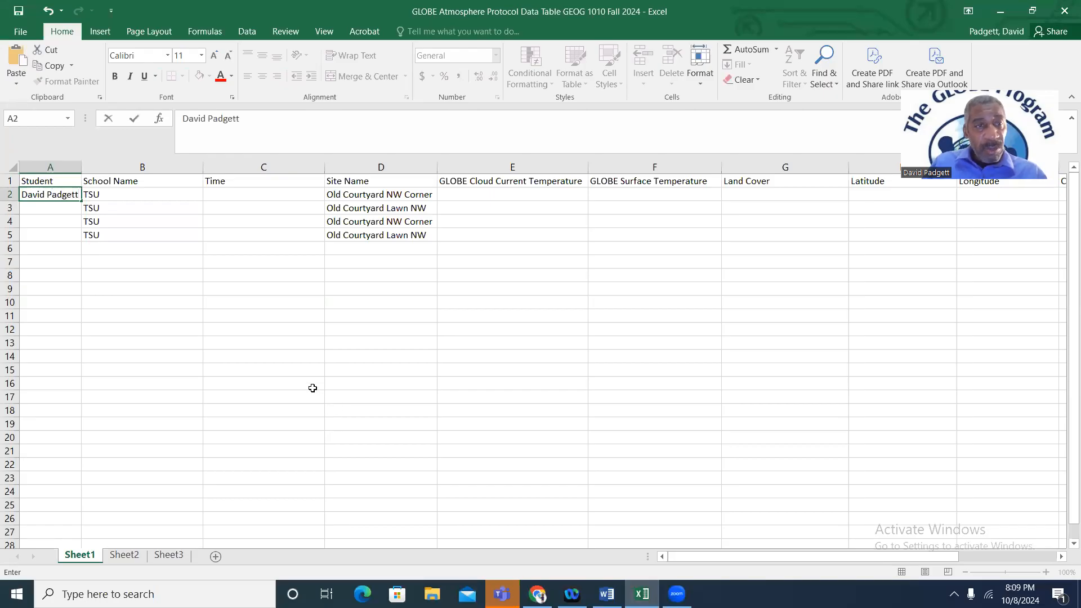
click(62, 211)
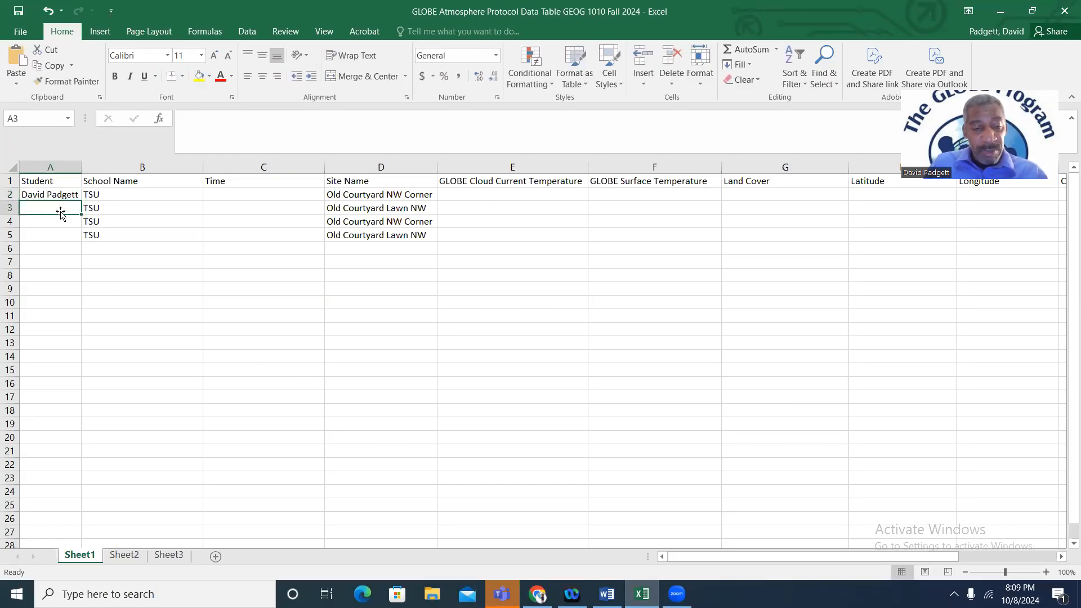
text(David Padgett)
key(Tab)
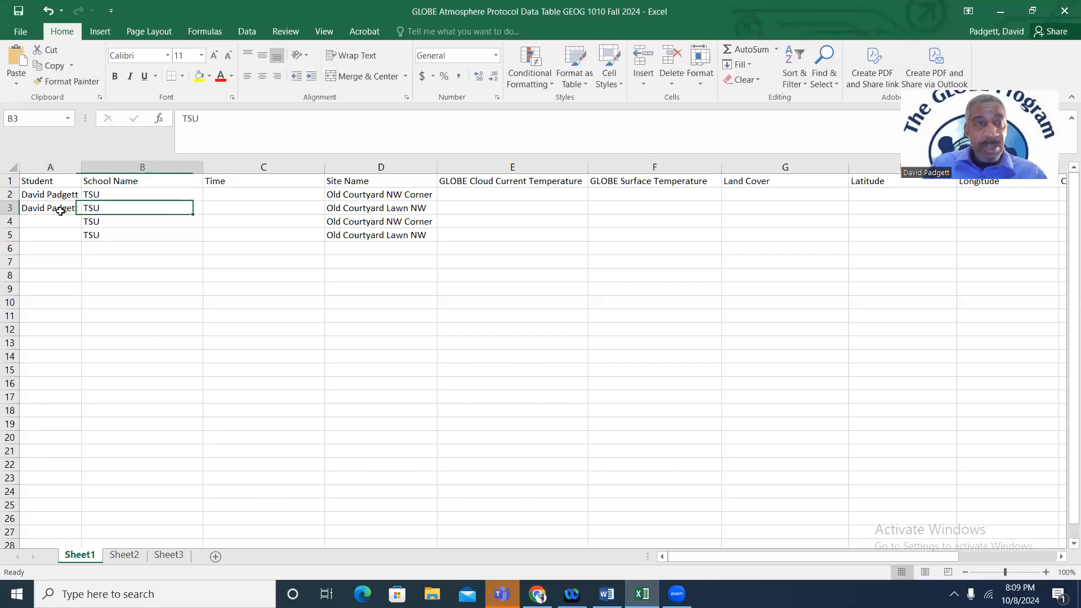
Check the concrete site's time on the morning atmosphere data sheet in Chrome and enter 1035 in cell C2 of the Excel table
key(Up)
key(Right)
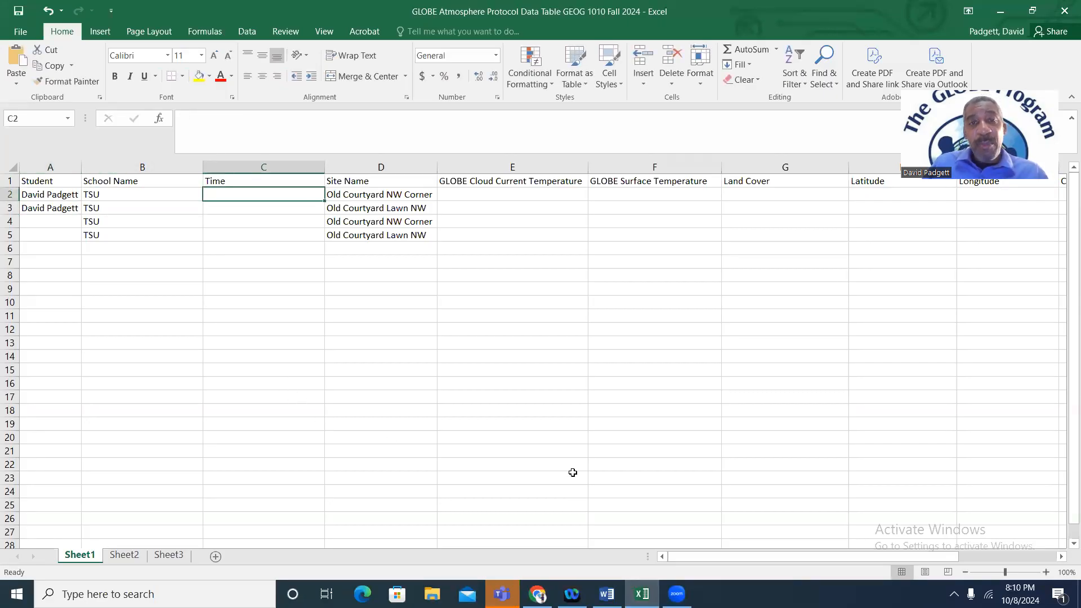
click(537, 594)
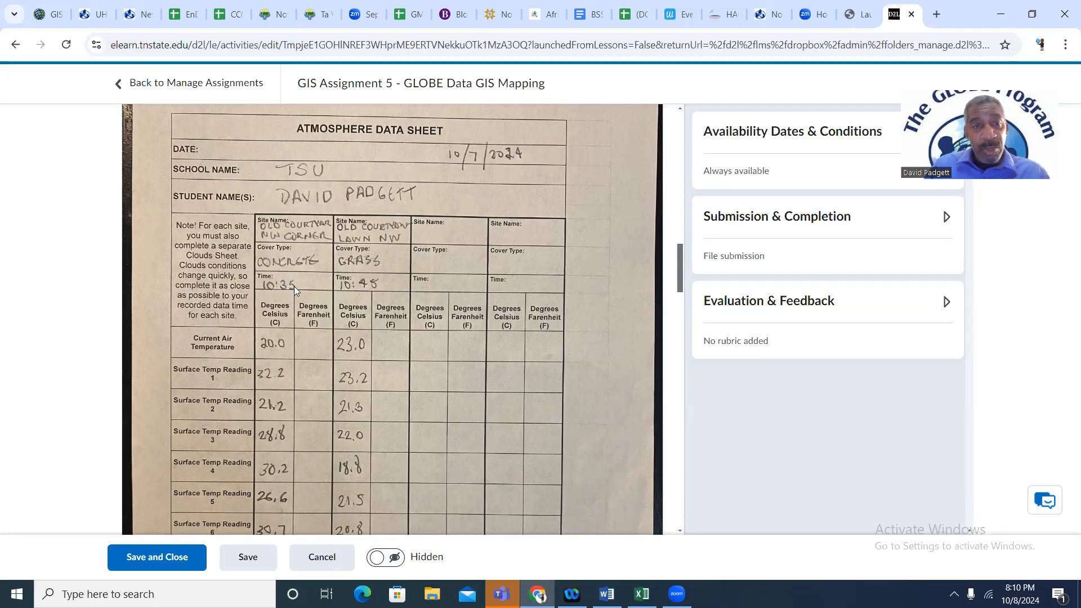
click(642, 594)
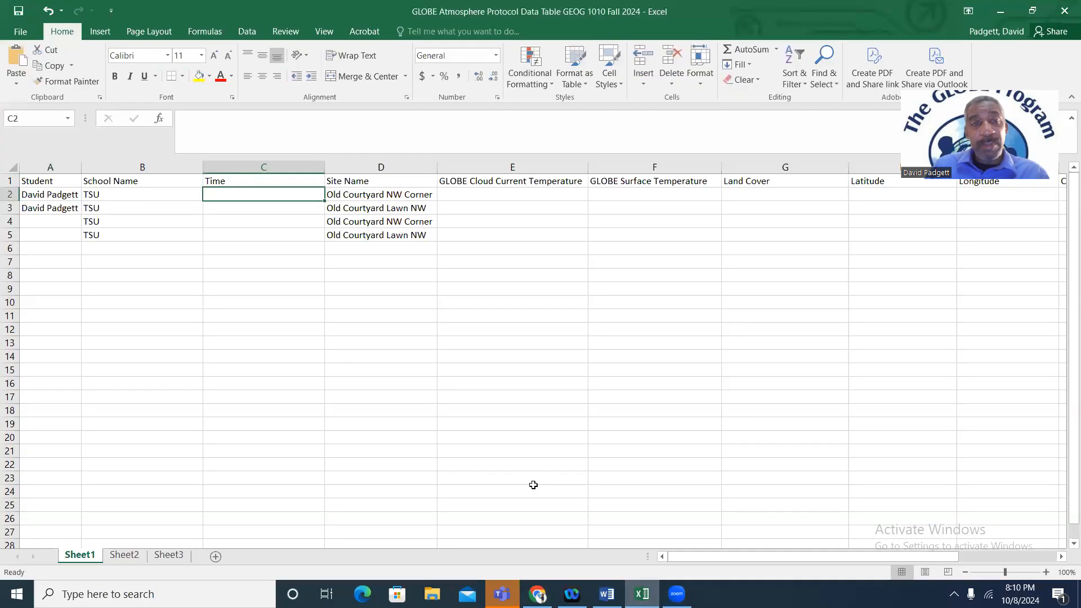
text(1)
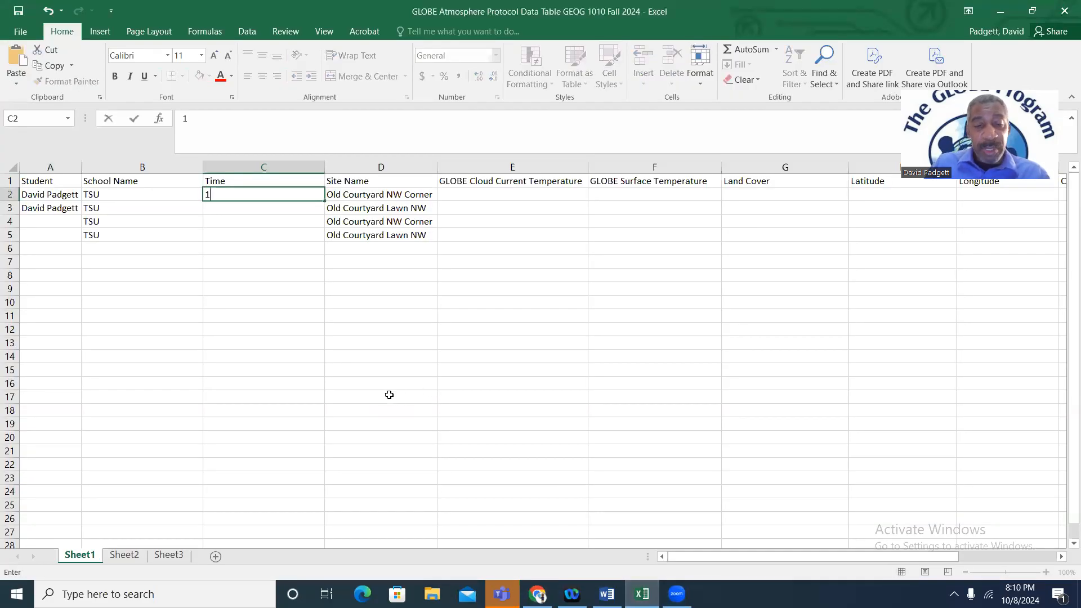
text(035)
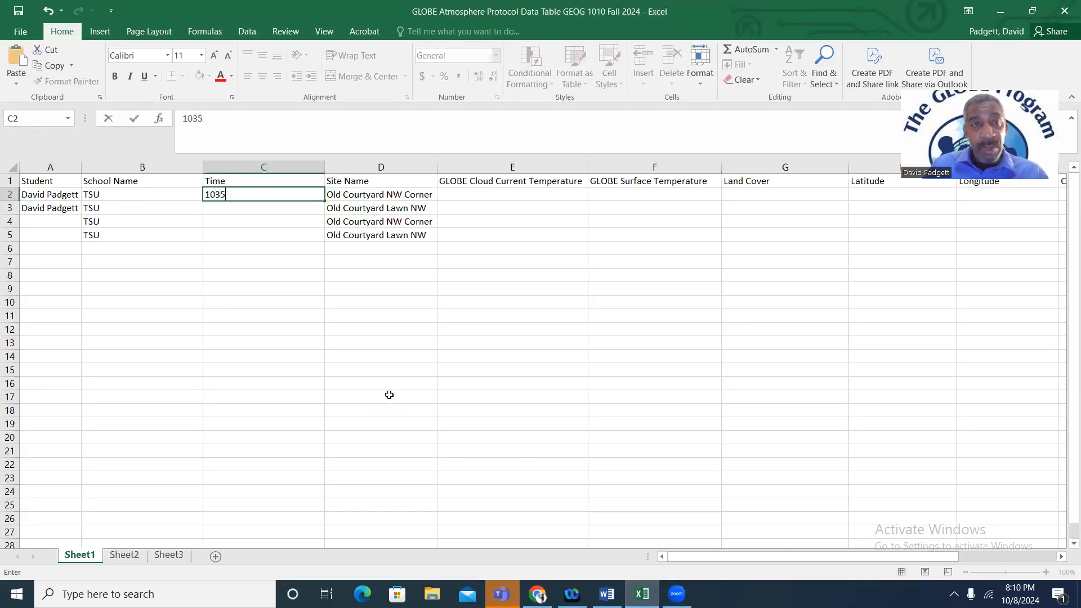
click(270, 211)
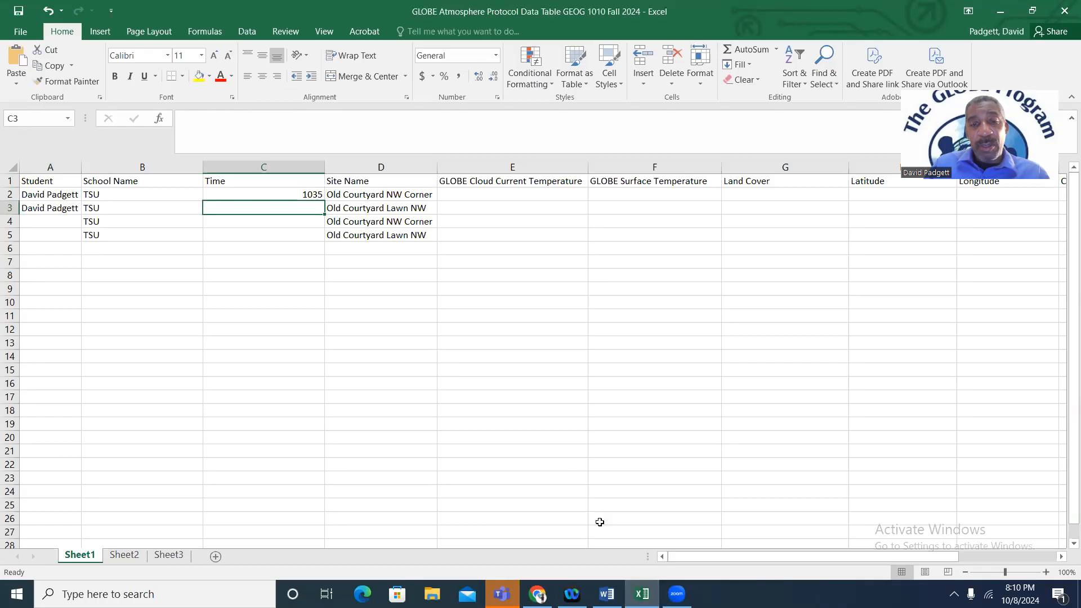
Check the grass site's time on the morning atmosphere data sheet in Chrome and enter 1045 in cell C3 of the Excel table
click(537, 594)
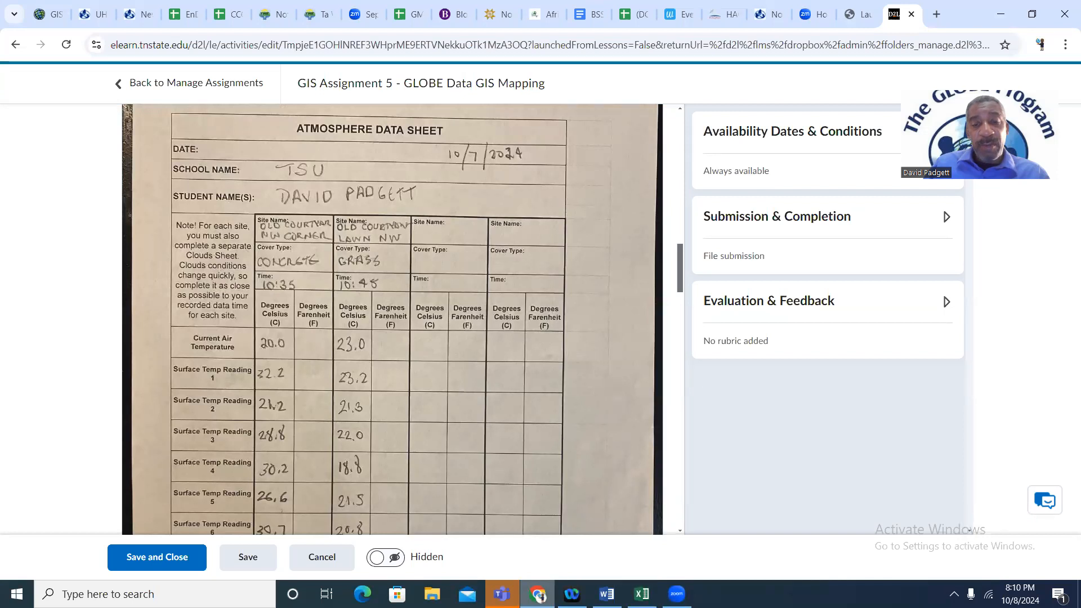
click(642, 593)
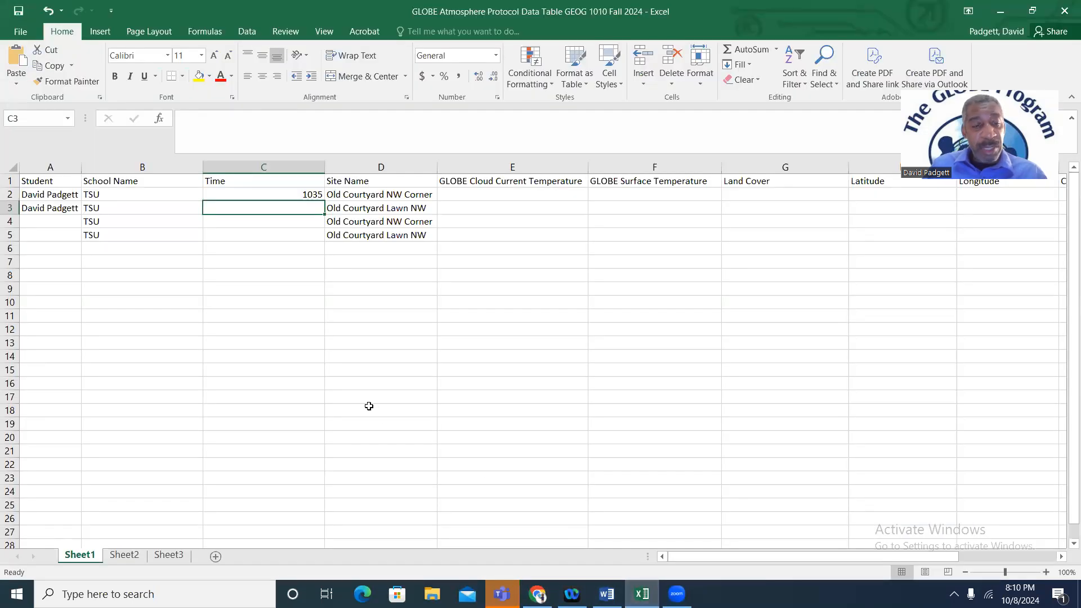
text(1045)
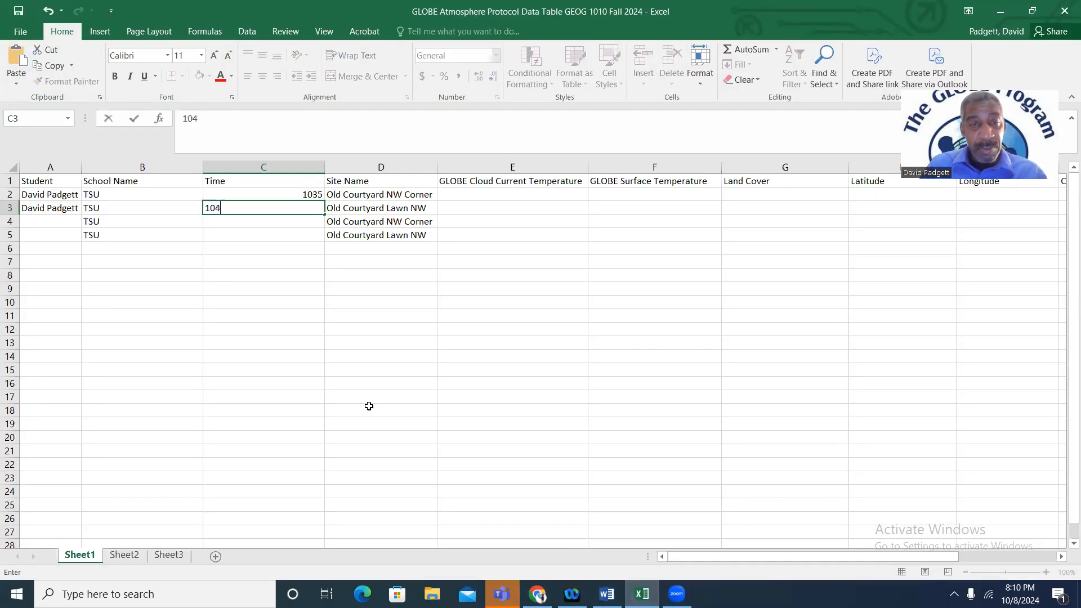
click(520, 198)
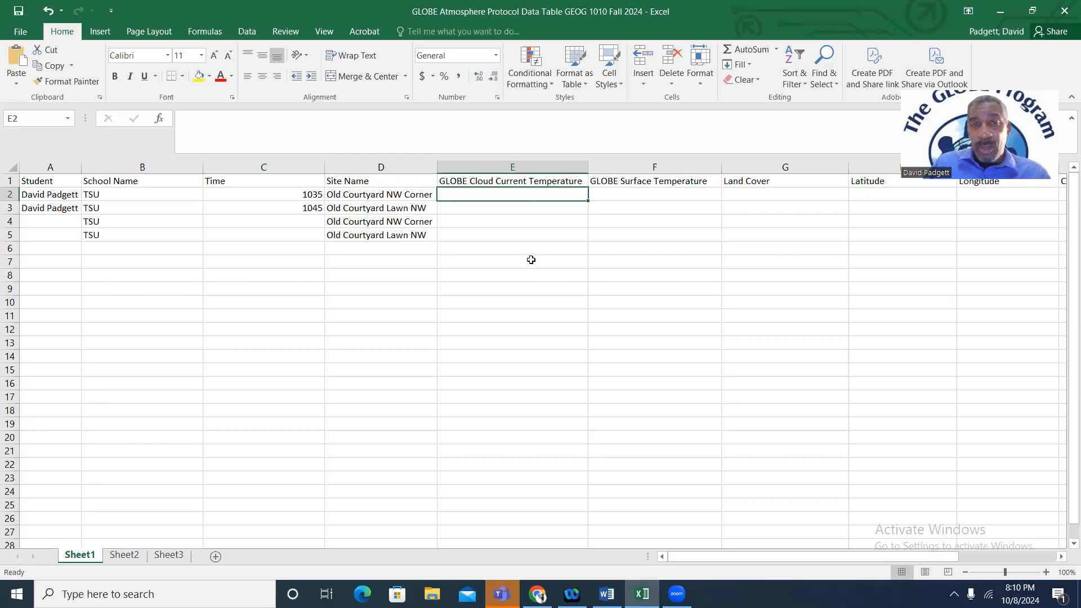
Shorten the column E header in cell E1 to "GLOBE Current Temperature"
double_click(495, 179)
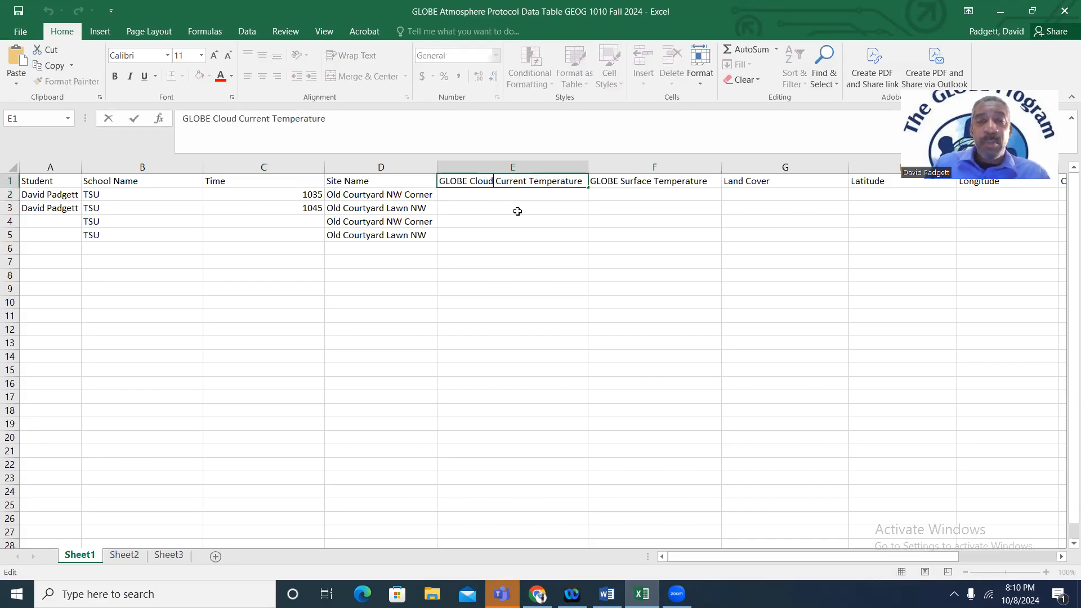
key(BackSpace)
key(BackSpace)
key(BackSpace)
key(BackSpace)
key(BackSpace)
key(BackSpace)
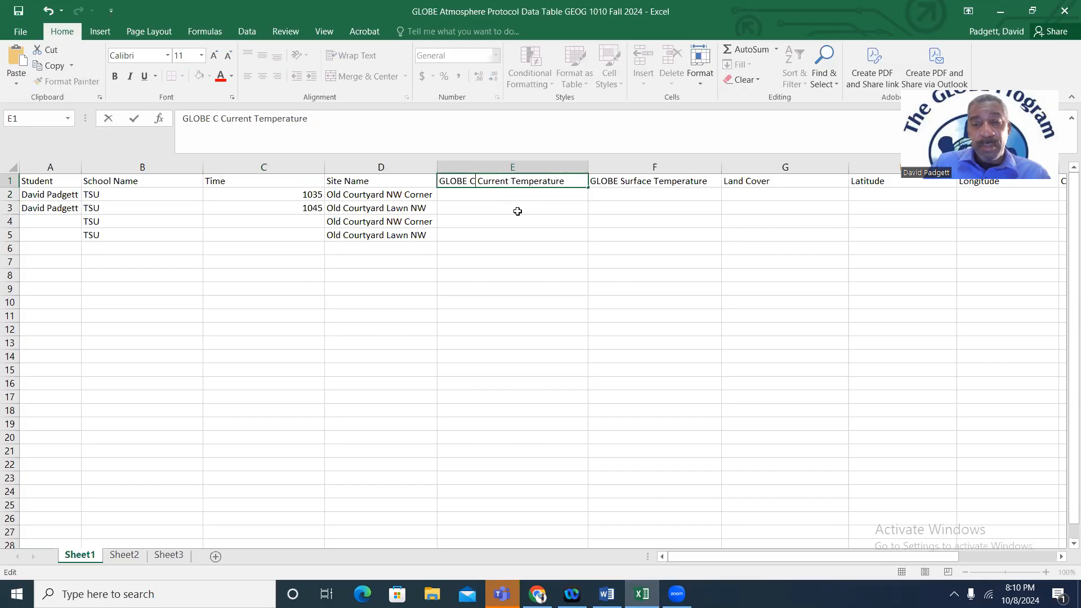
key(BackSpace)
click(521, 262)
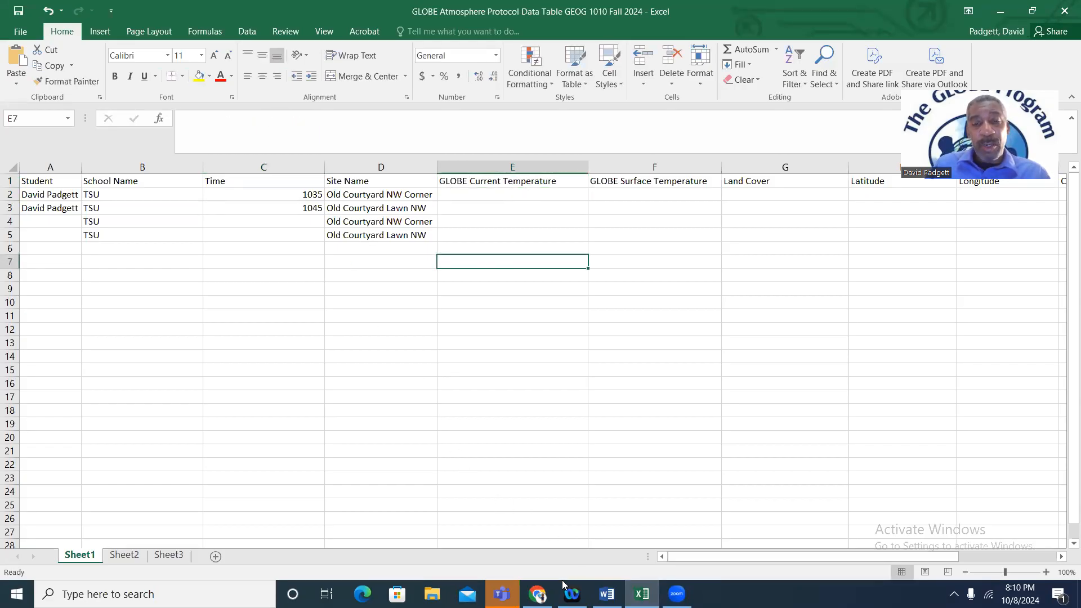
Look up the concrete site's current air temperature on the data sheet in Chrome and enter 20 in cell E2 in Excel
click(537, 594)
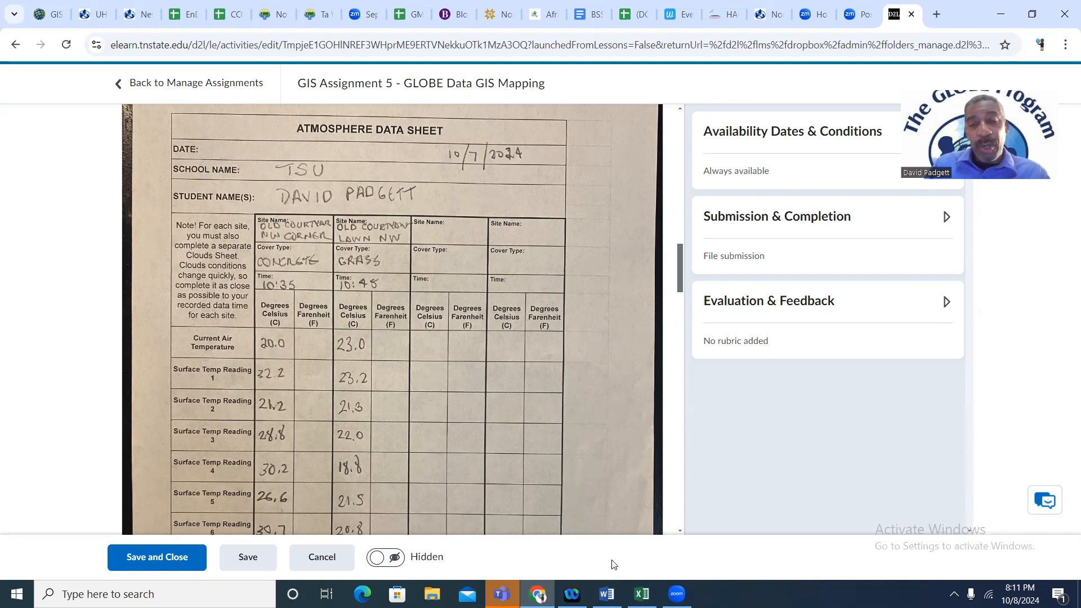
click(642, 592)
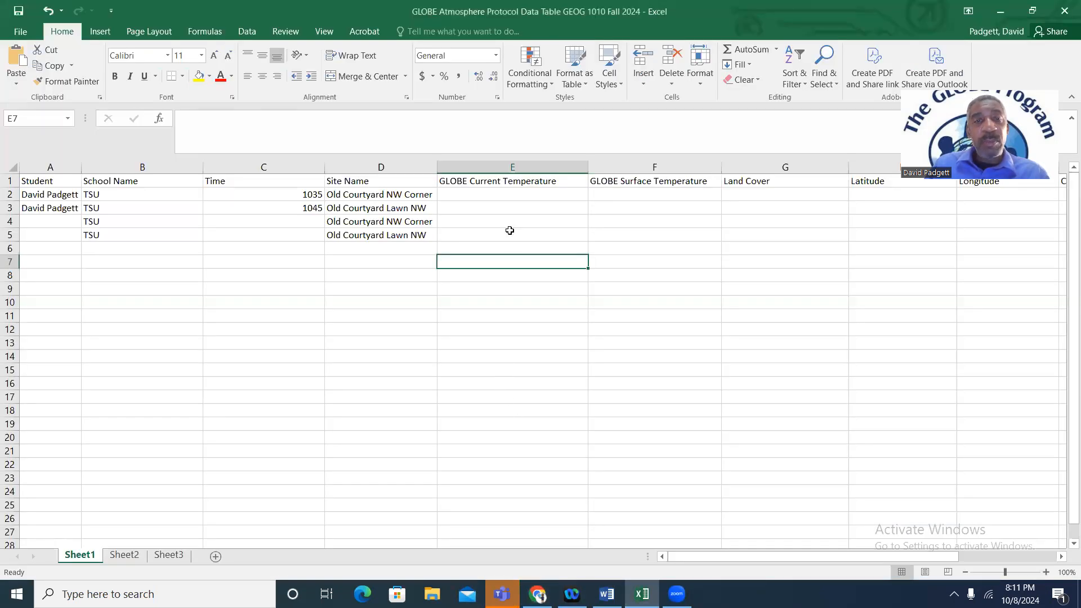
click(512, 197)
text(2)
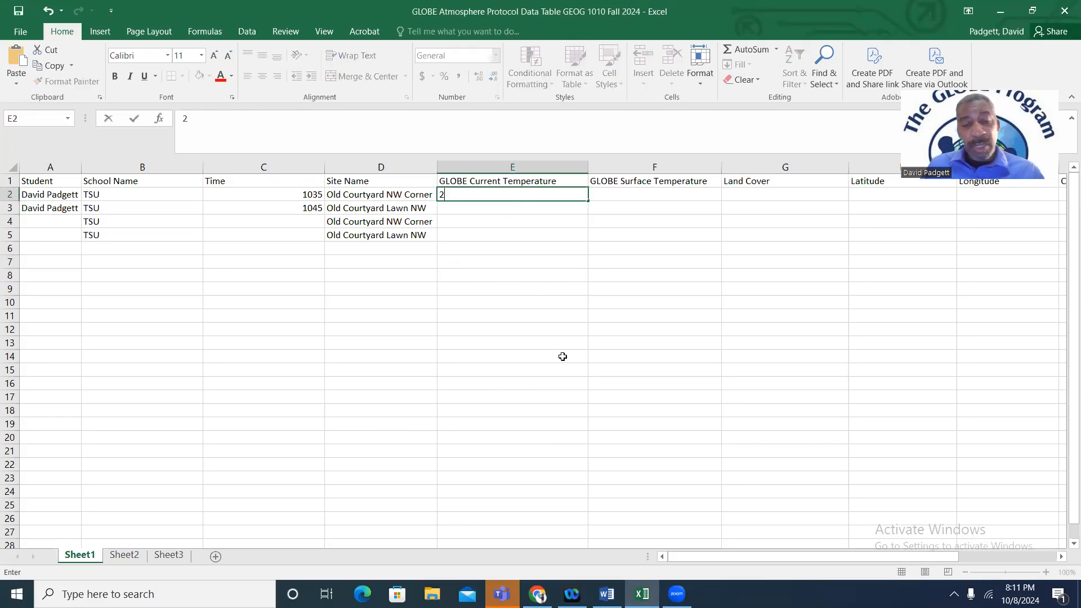
text(0)
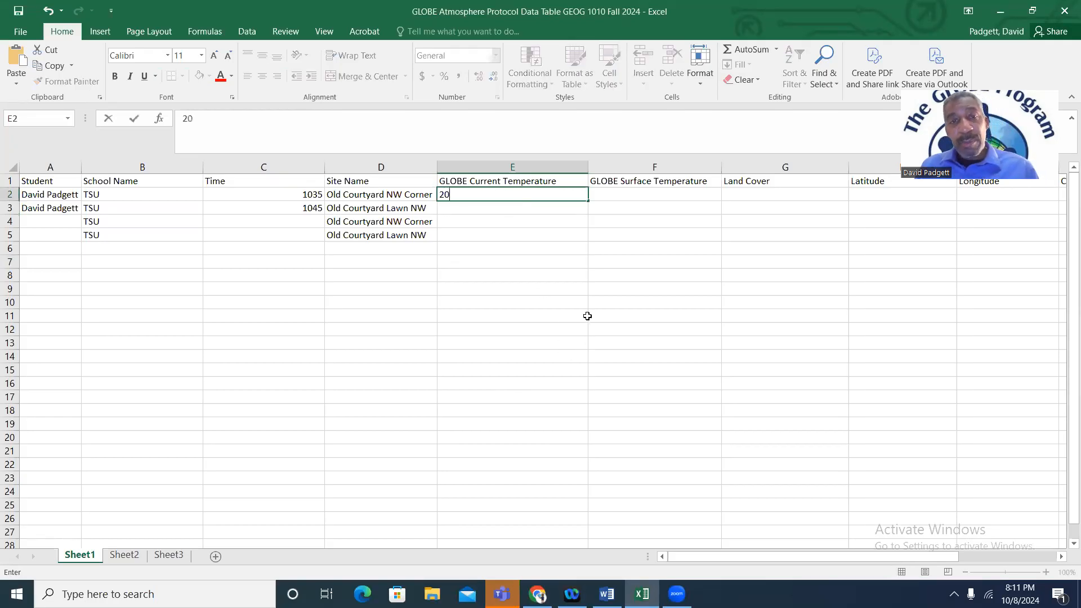
click(525, 216)
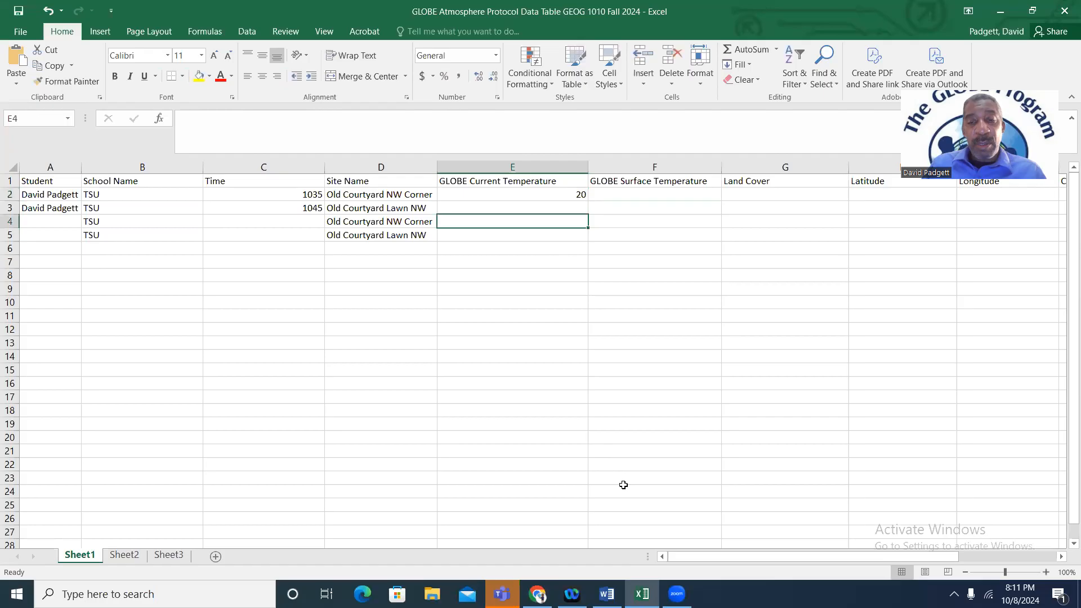
Look up the grass site's current air temperature on the data sheet in Chrome and enter 23 in cell E3 in Excel
mouse_move(647, 581)
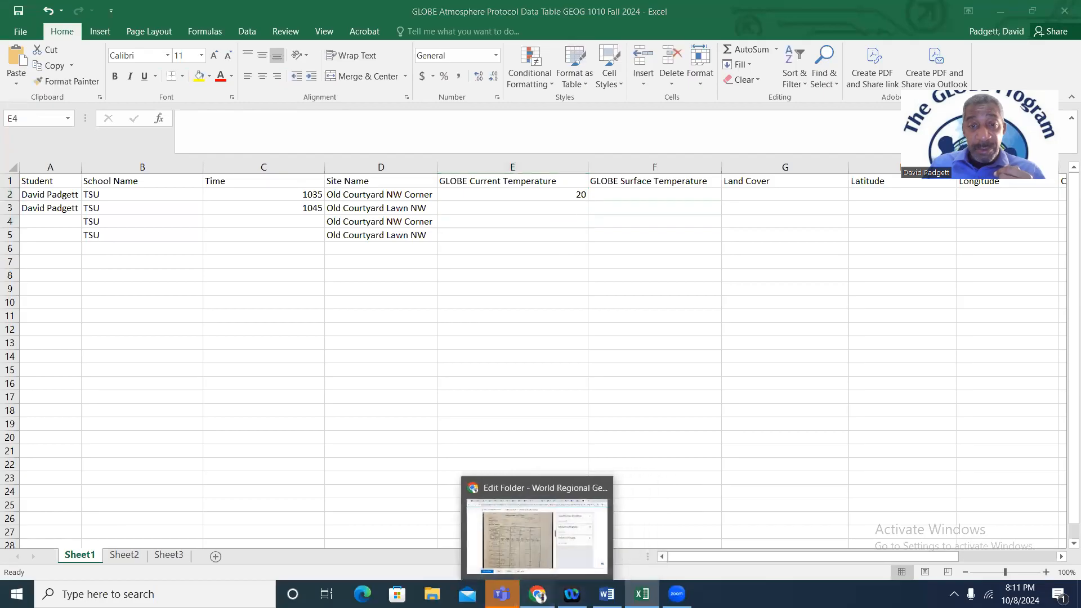
click(537, 594)
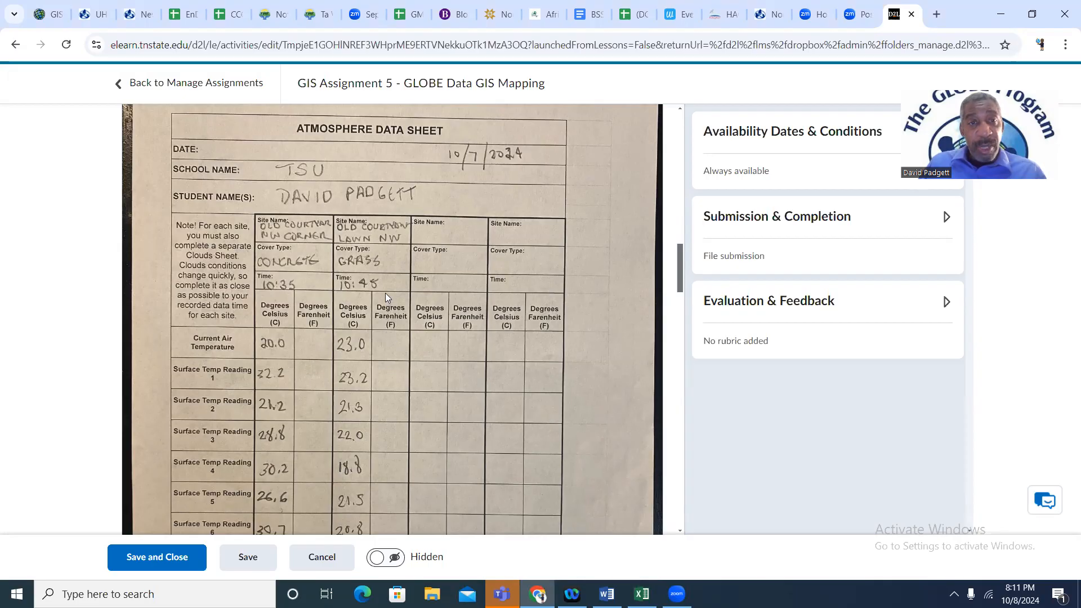
click(641, 593)
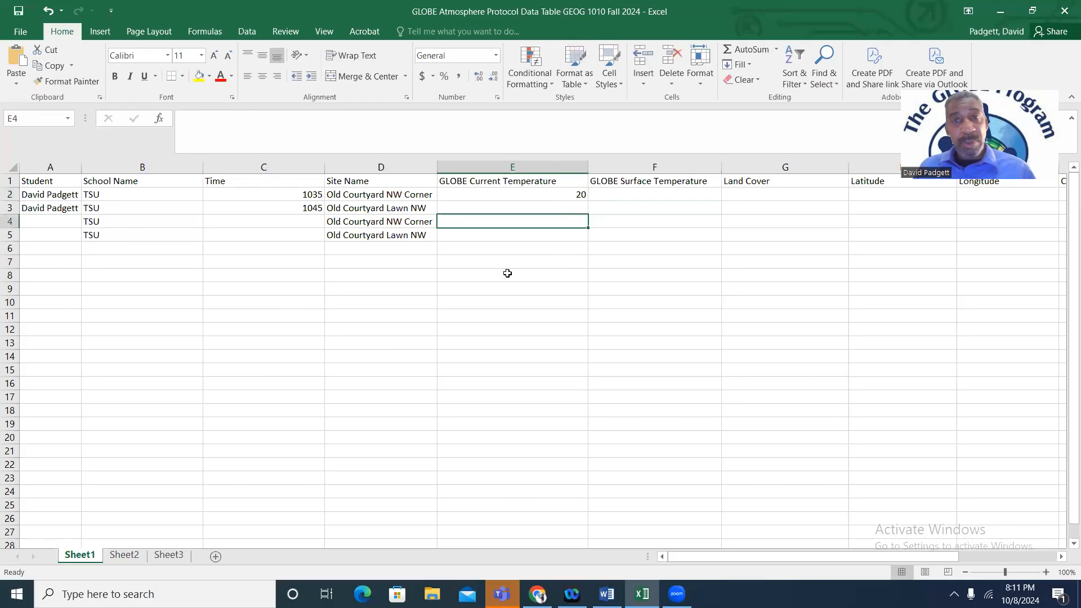
click(538, 207)
text(23)
click(653, 344)
Review the nine surface temperature readings per site in Chrome, and enter the averages 26.7 in F2 and 20.1 in F3 in Excel
click(683, 193)
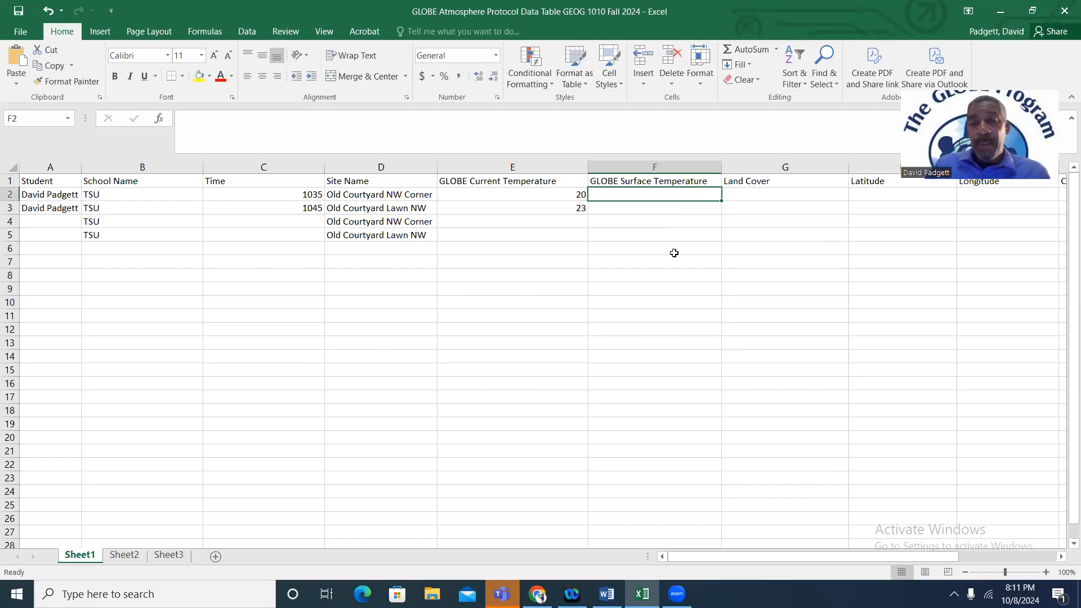
click(538, 594)
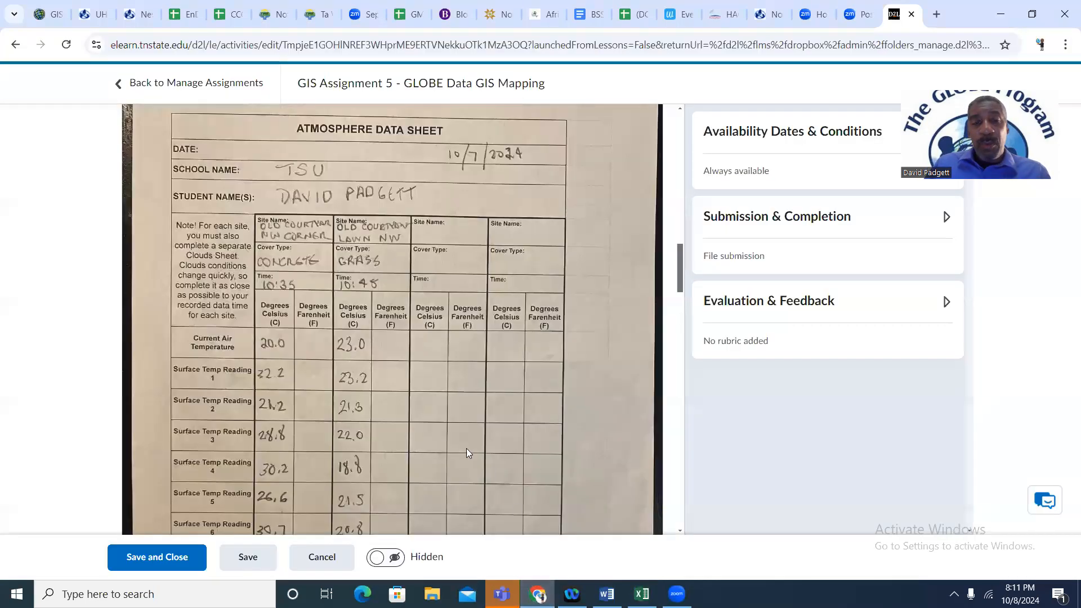
scroll(438, 428, down, 4)
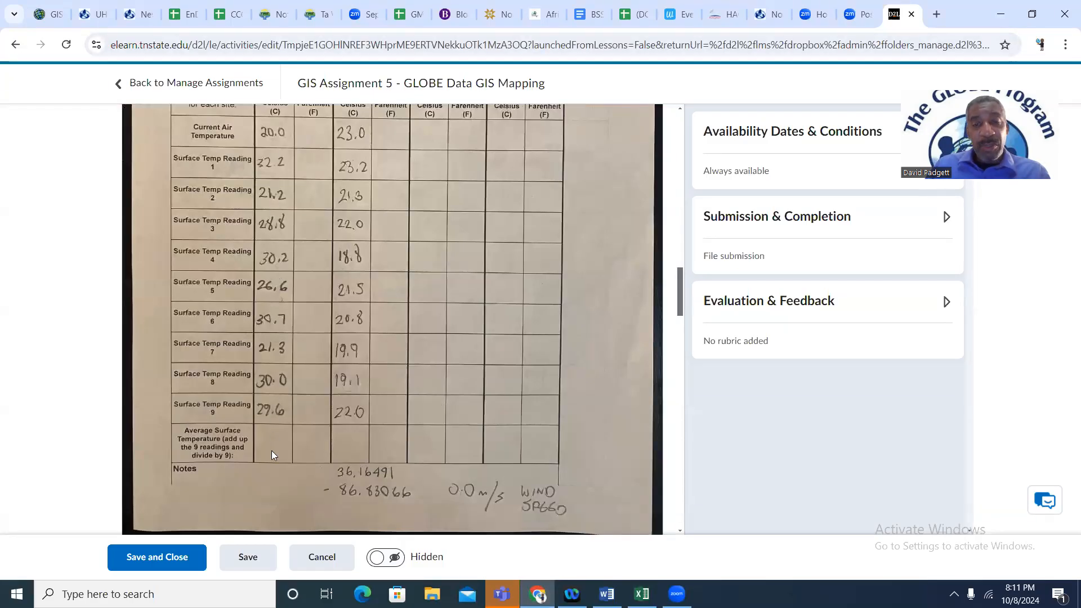
click(647, 593)
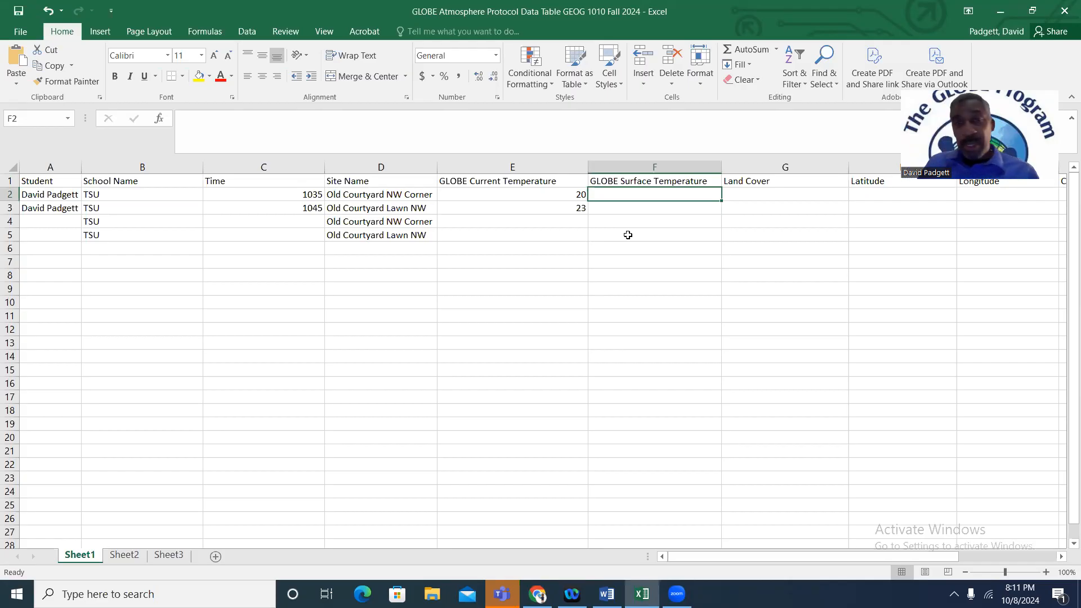
text(26.7)
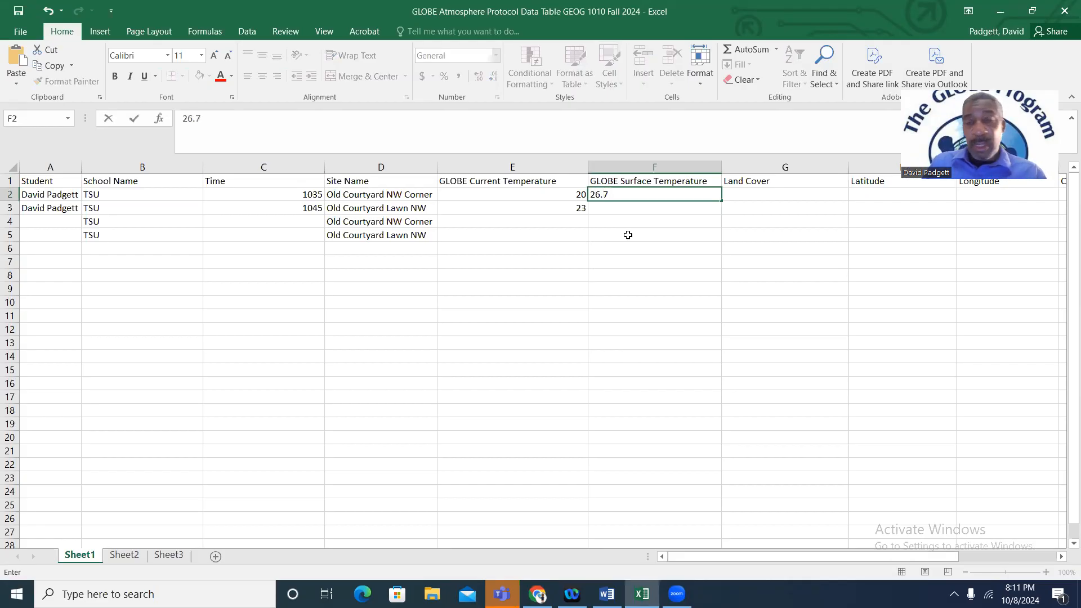
click(644, 211)
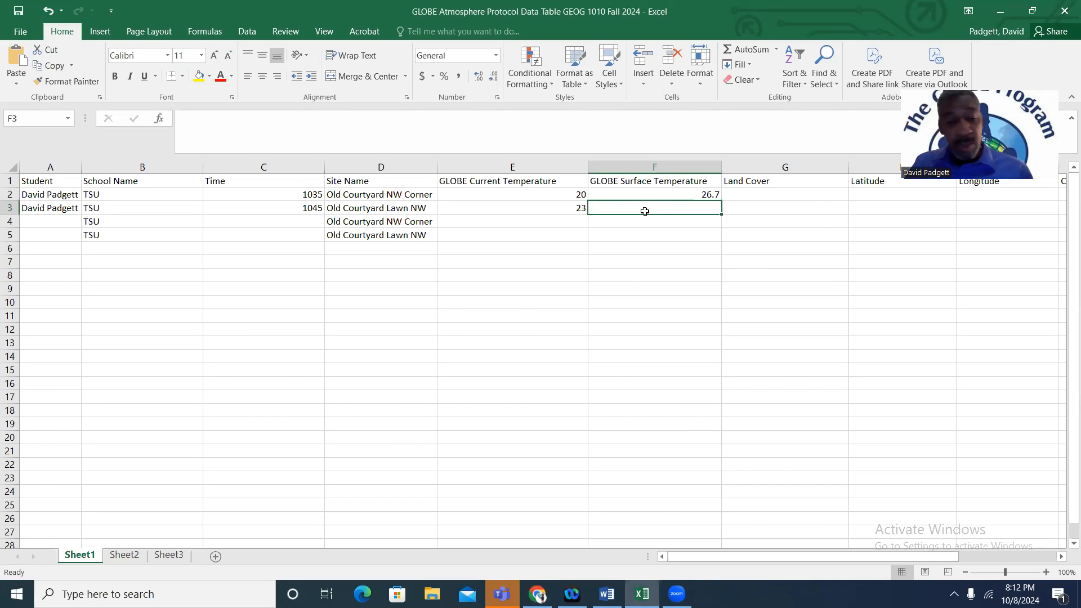
text(20.1)
click(722, 294)
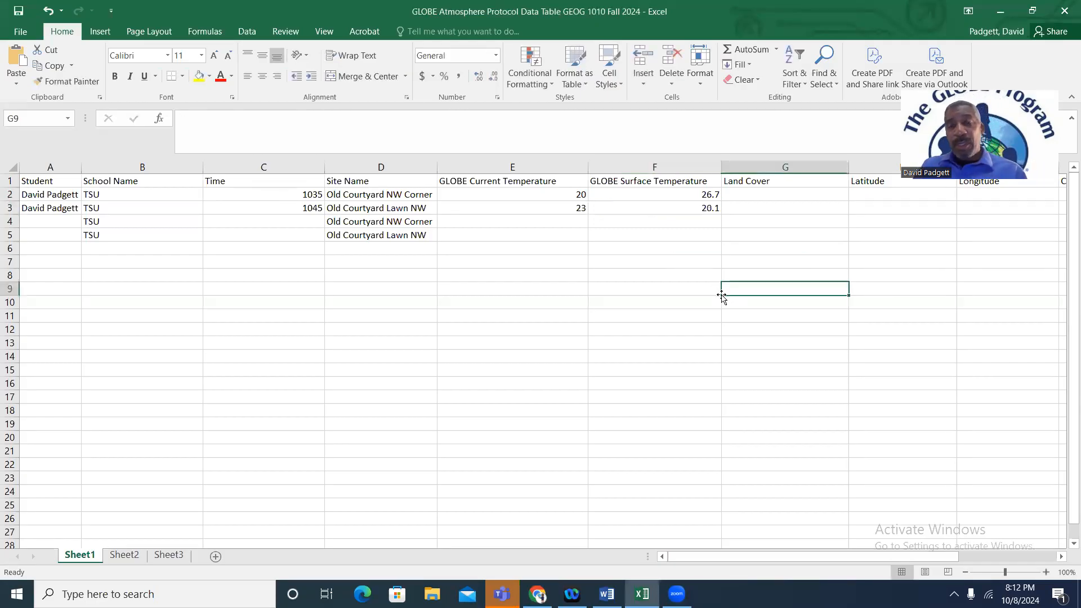
Fill in the Land Cover column with Concrete in cell G2 and Grass in cell G3
click(817, 195)
text(Con)
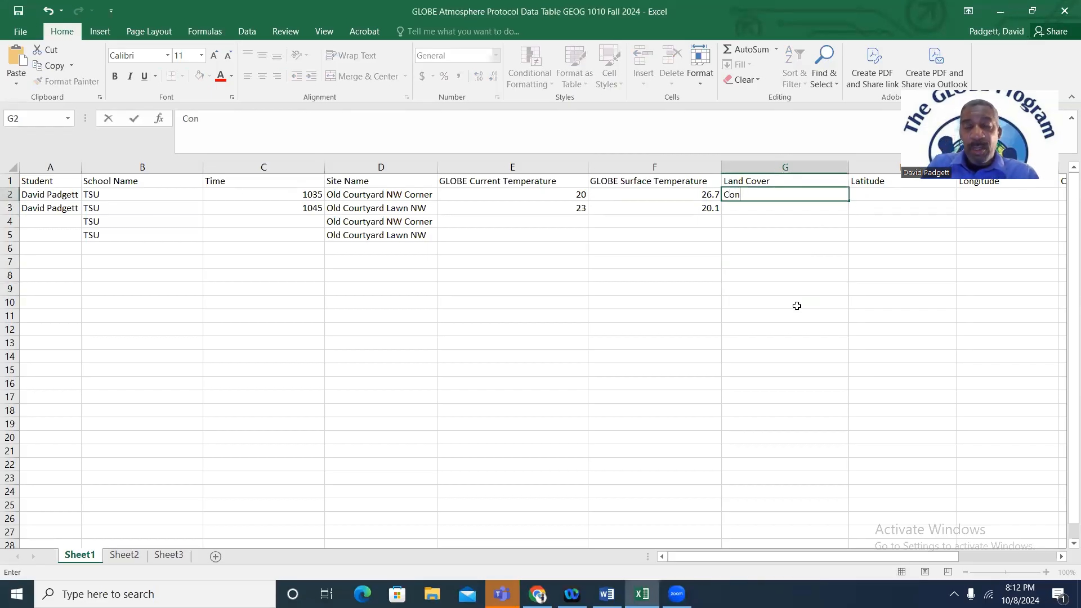
text(crete)
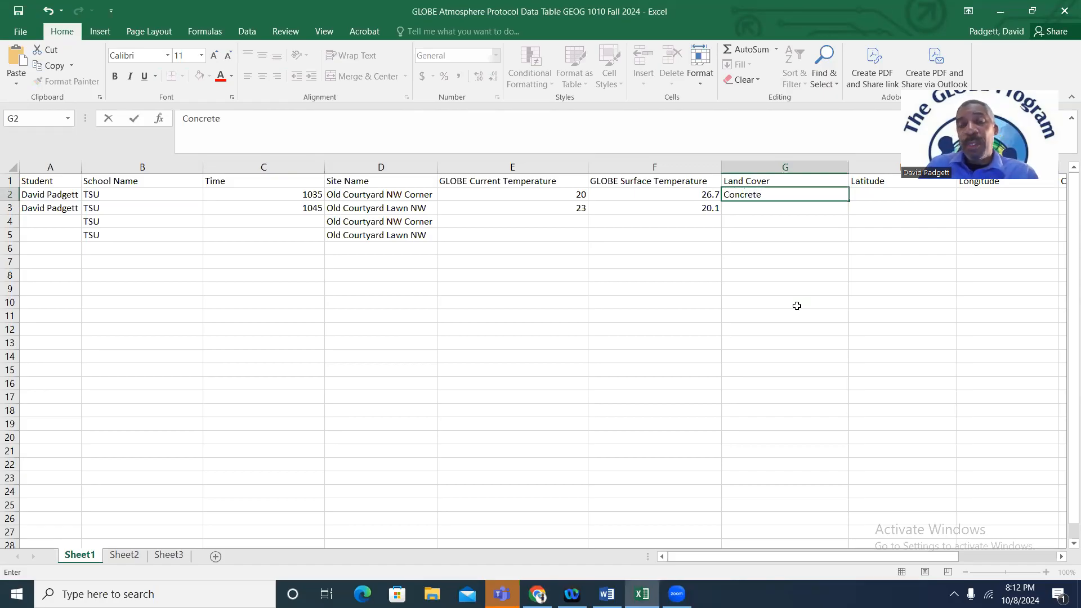
click(794, 214)
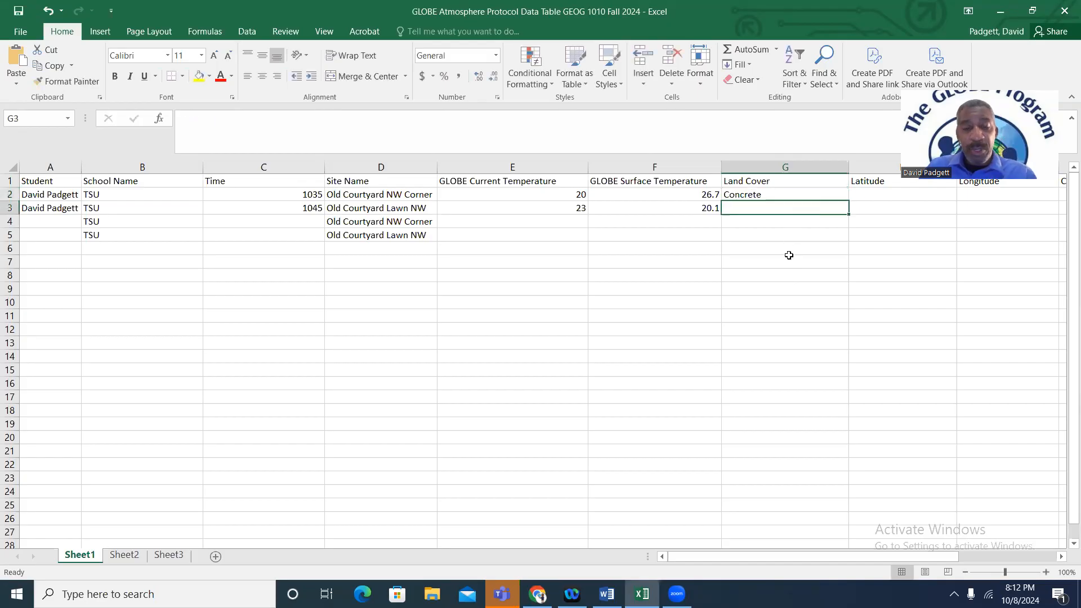
text(Grass)
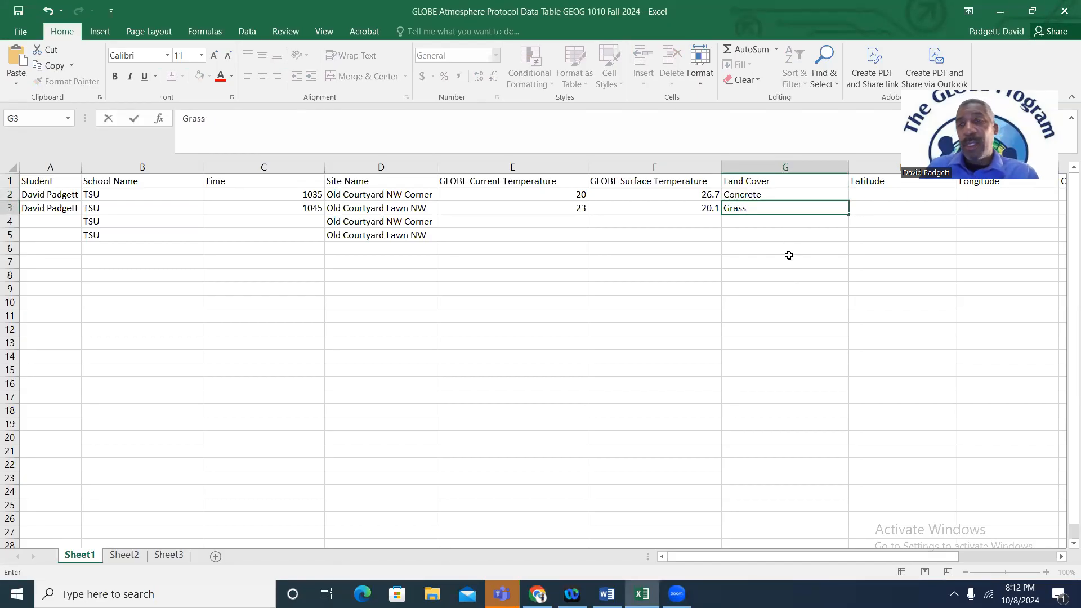
Find the concrete site's coordinates on the morning cloud data sheet in Chrome and enter latitude 36.16524 in cell H2 in Excel
click(1061, 556)
click(1061, 557)
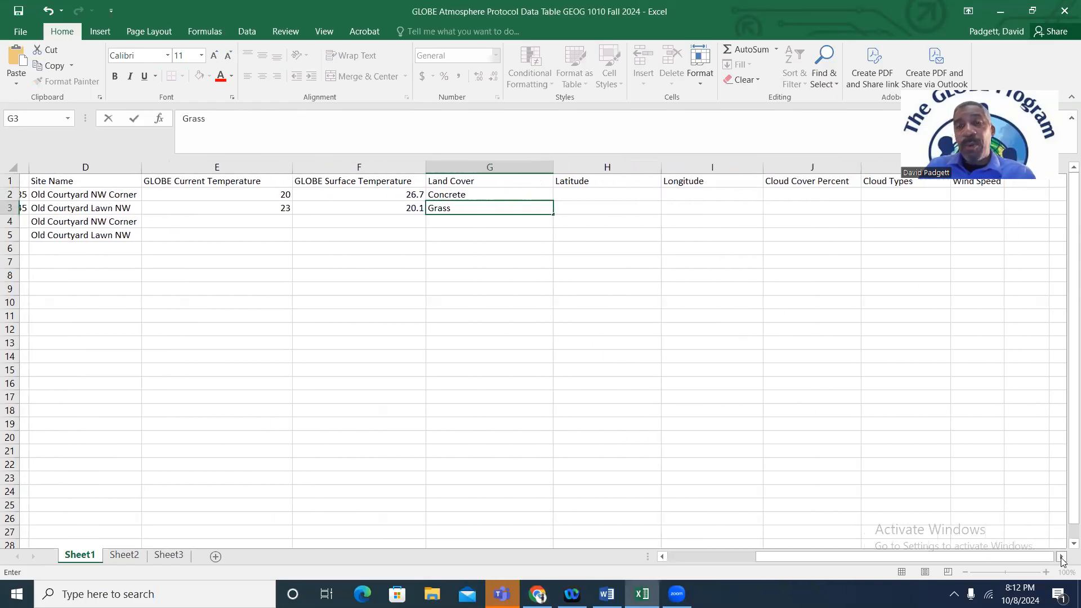
click(596, 196)
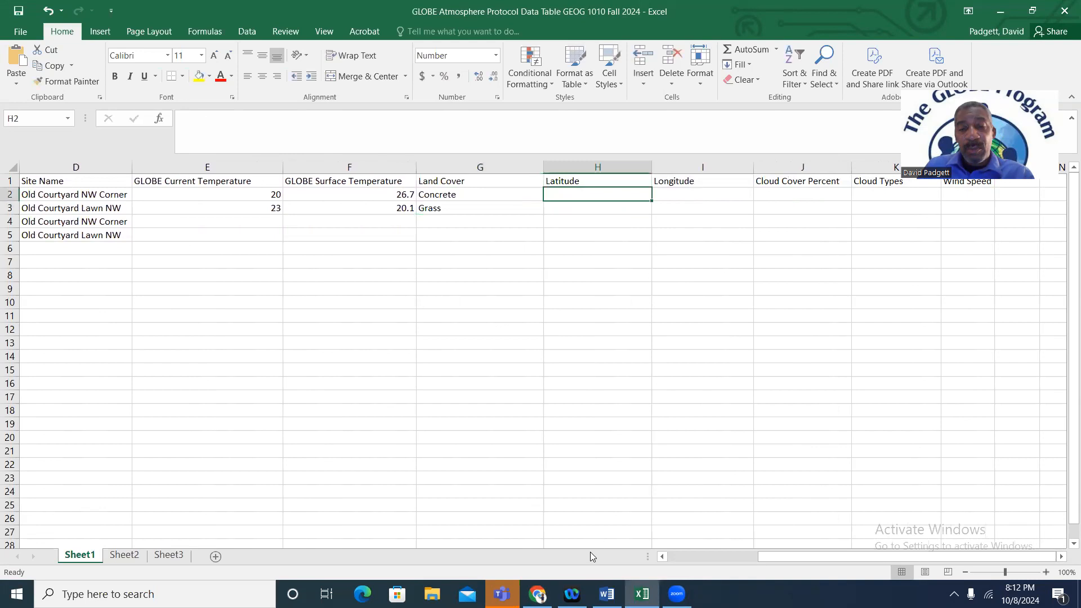
click(551, 592)
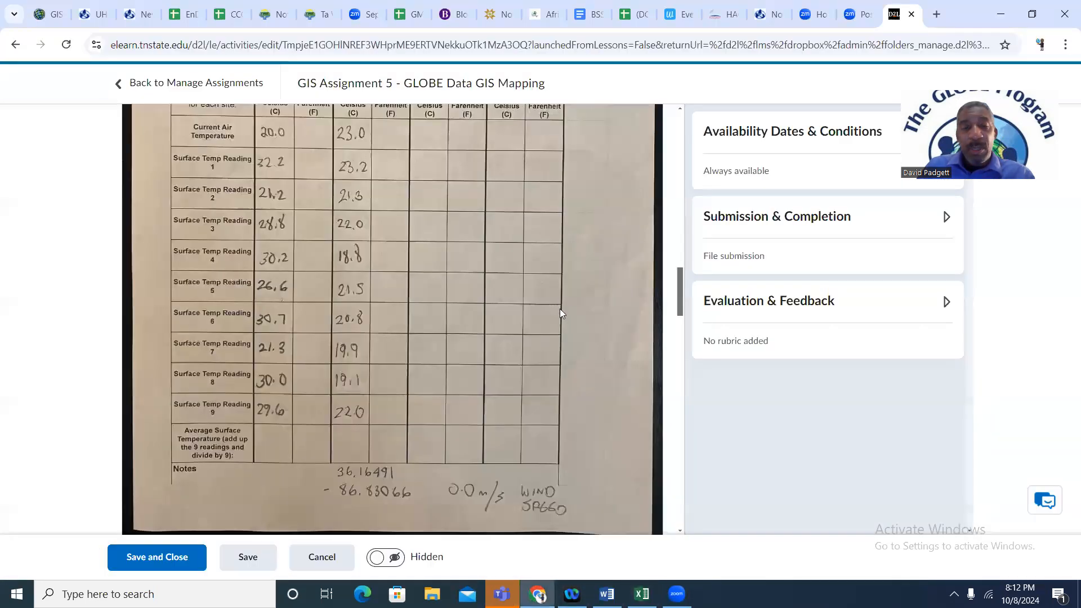
scroll(519, 381, up, 12)
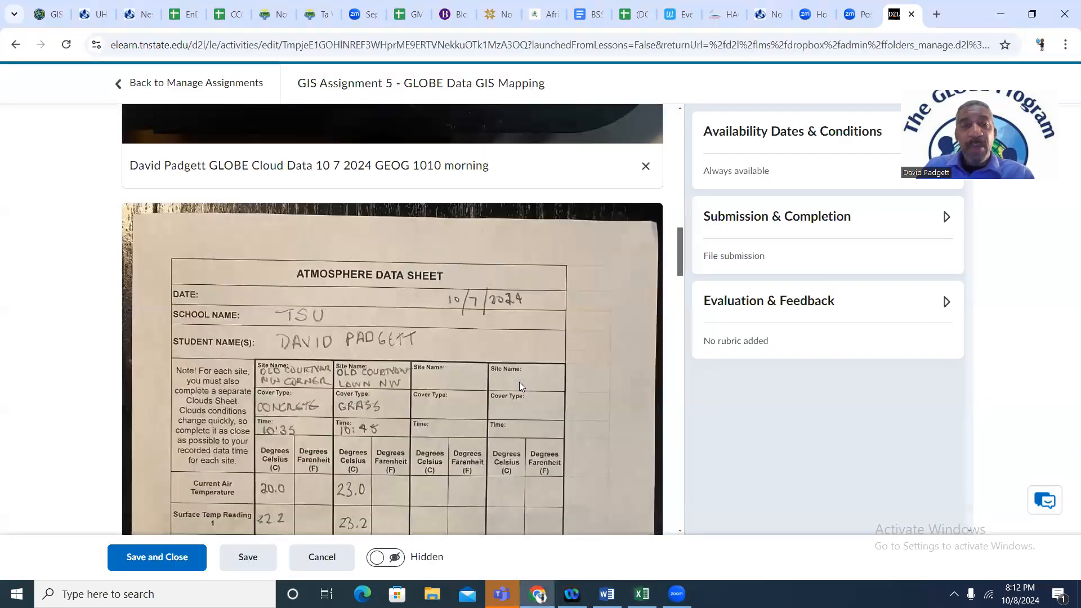
scroll(519, 381, up, 1)
scroll(519, 382, down, 3)
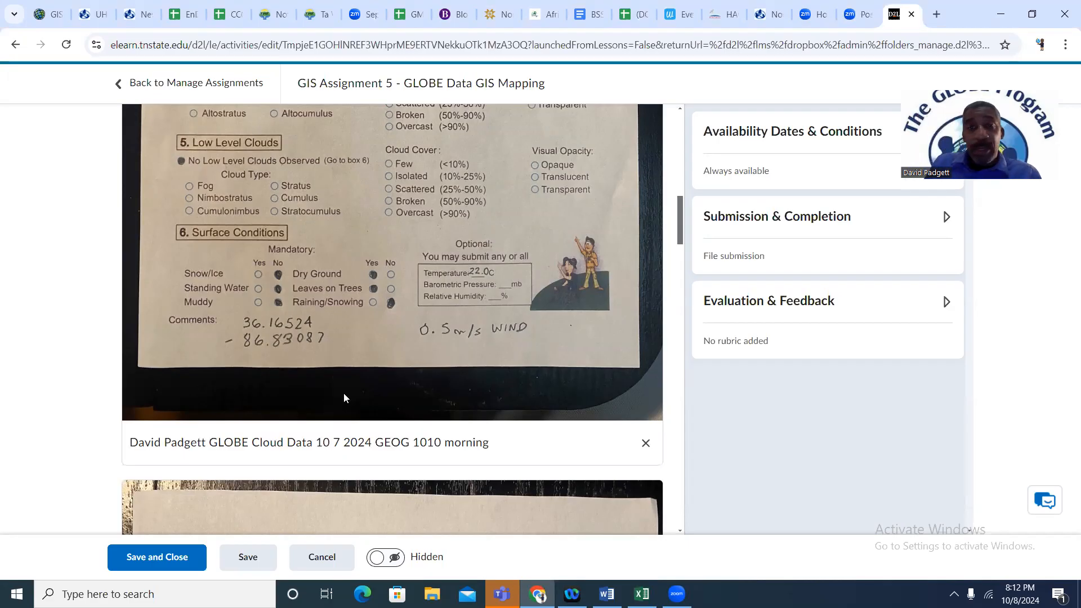
click(641, 593)
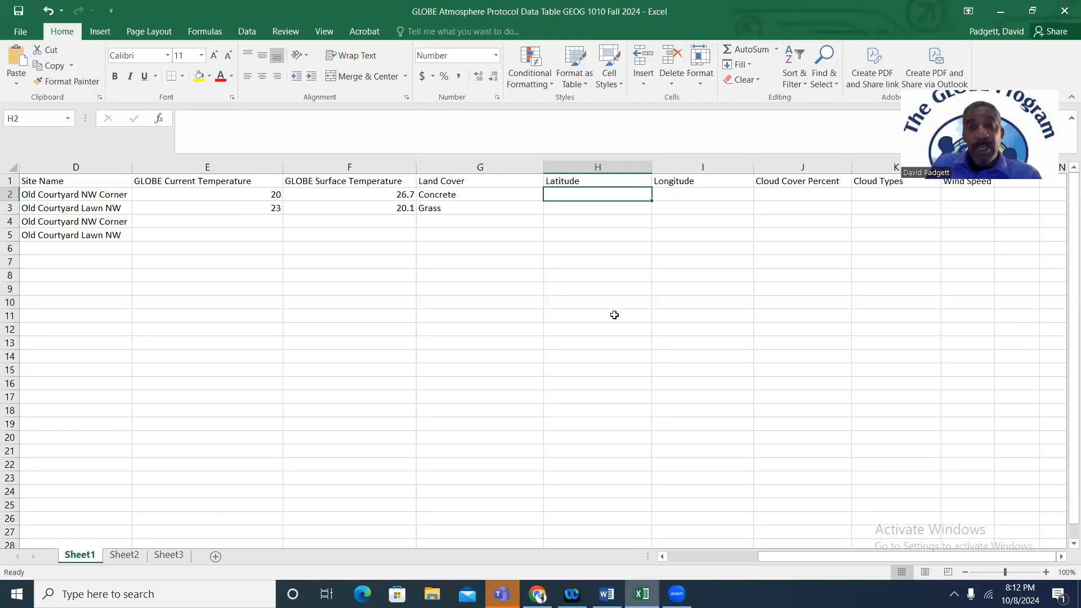
text(36)
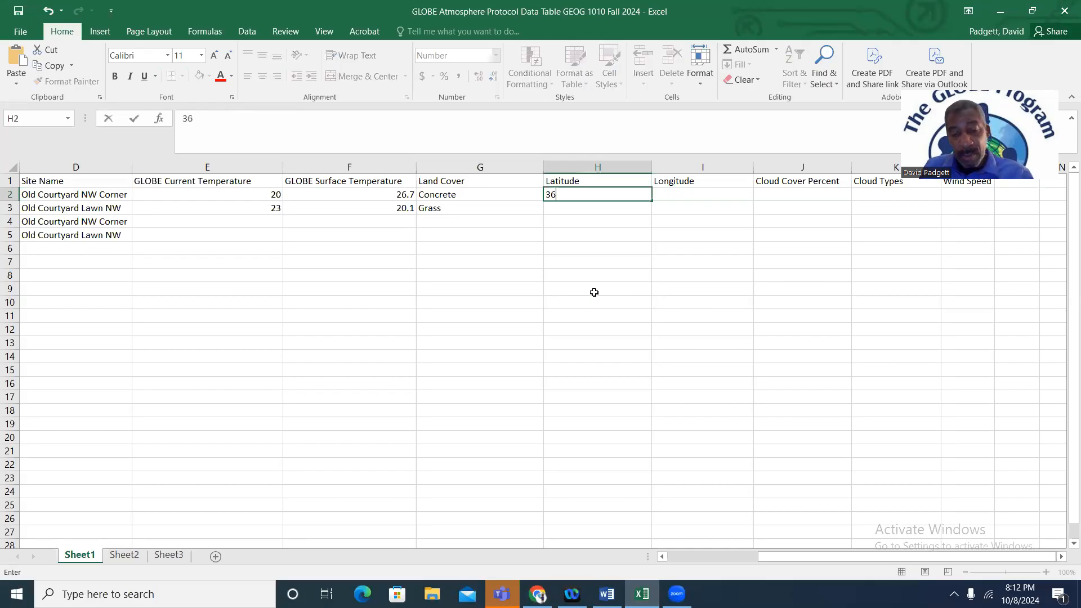
text(.16)
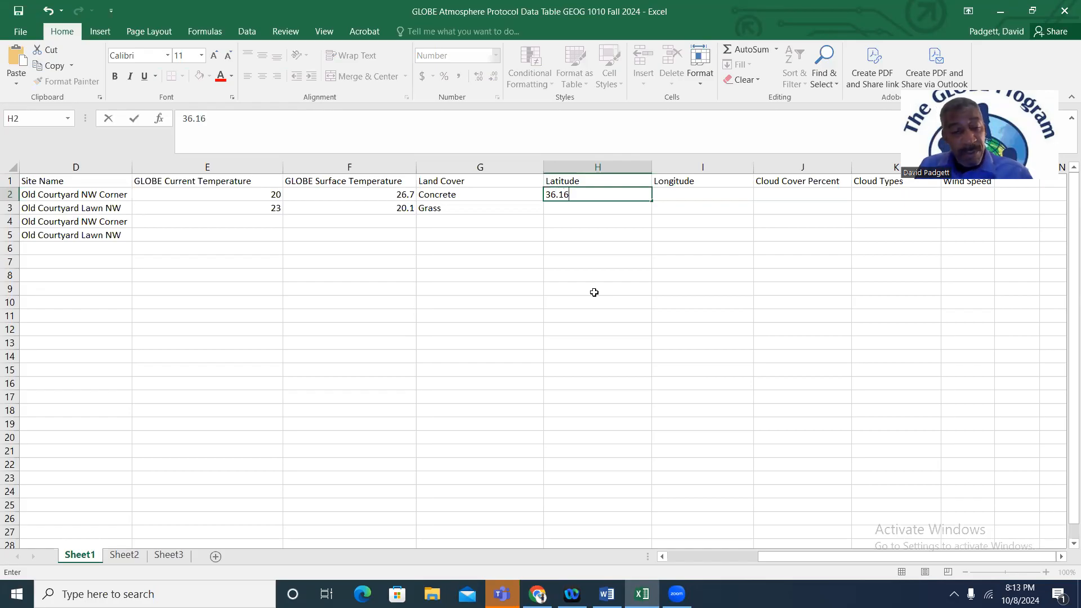
text(524)
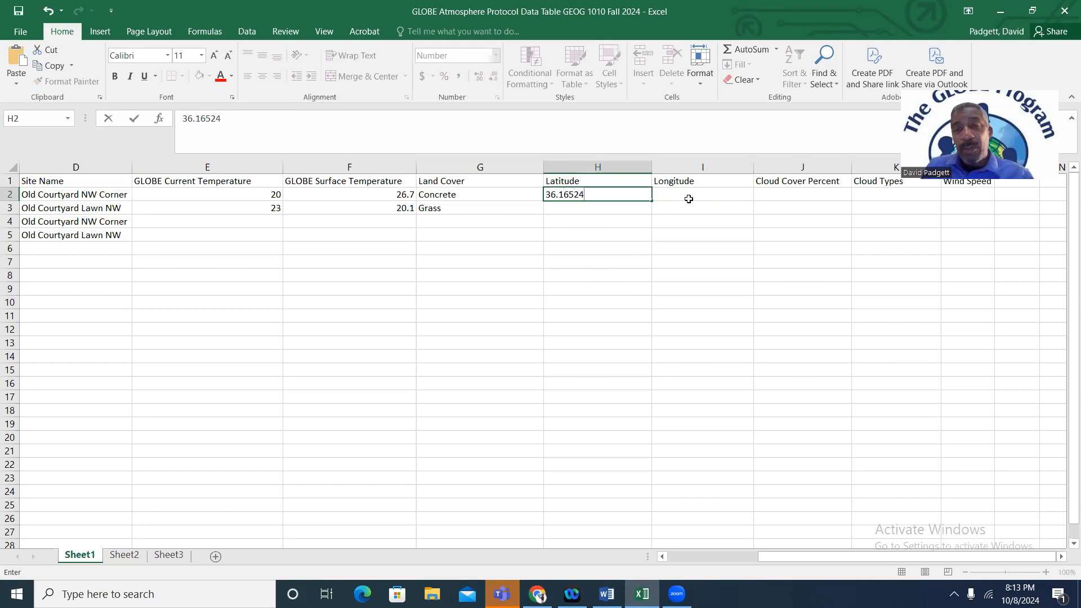
Enter -86.83087 as the concrete site's longitude in cell I2
key(Tab)
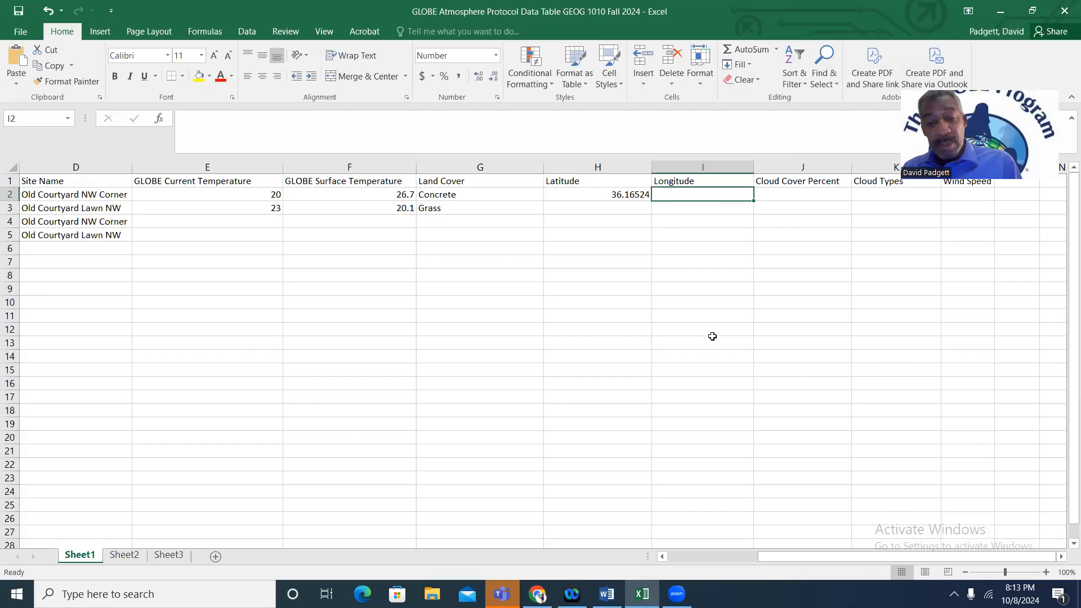
text(-)
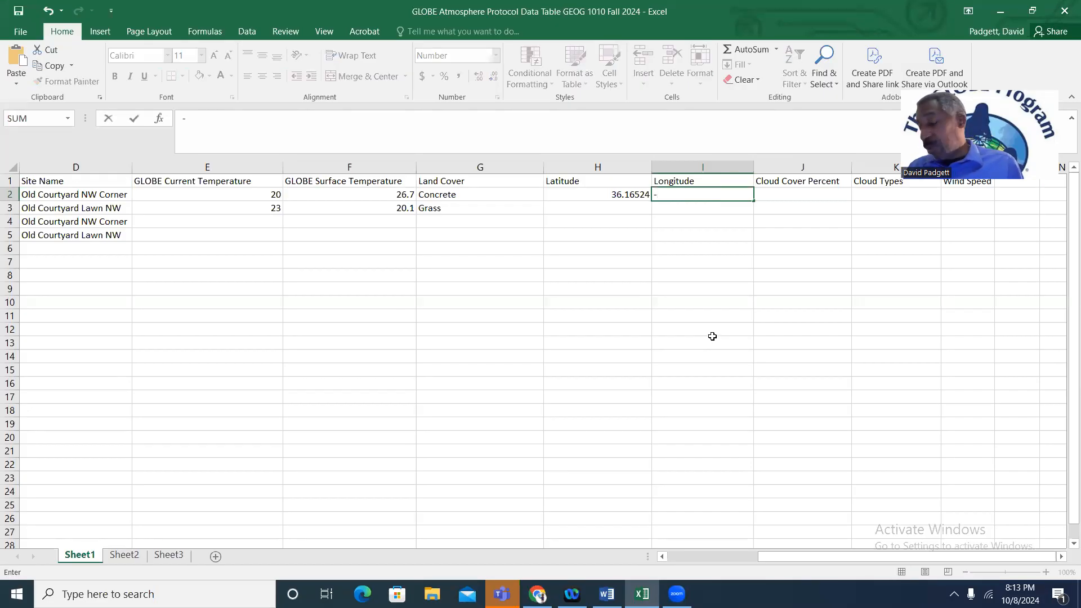
text(86.)
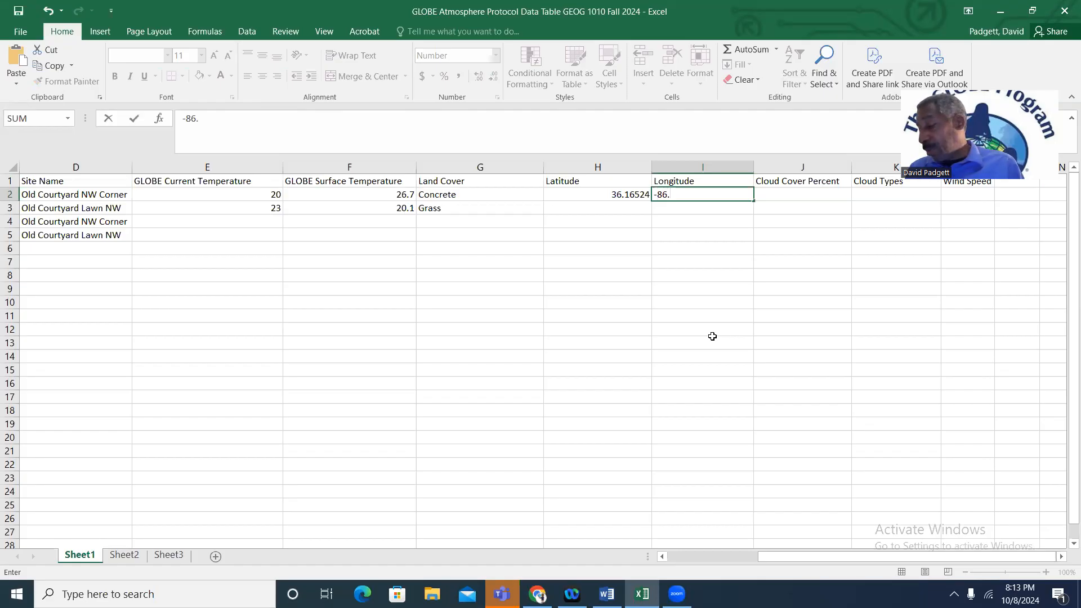
text(8)
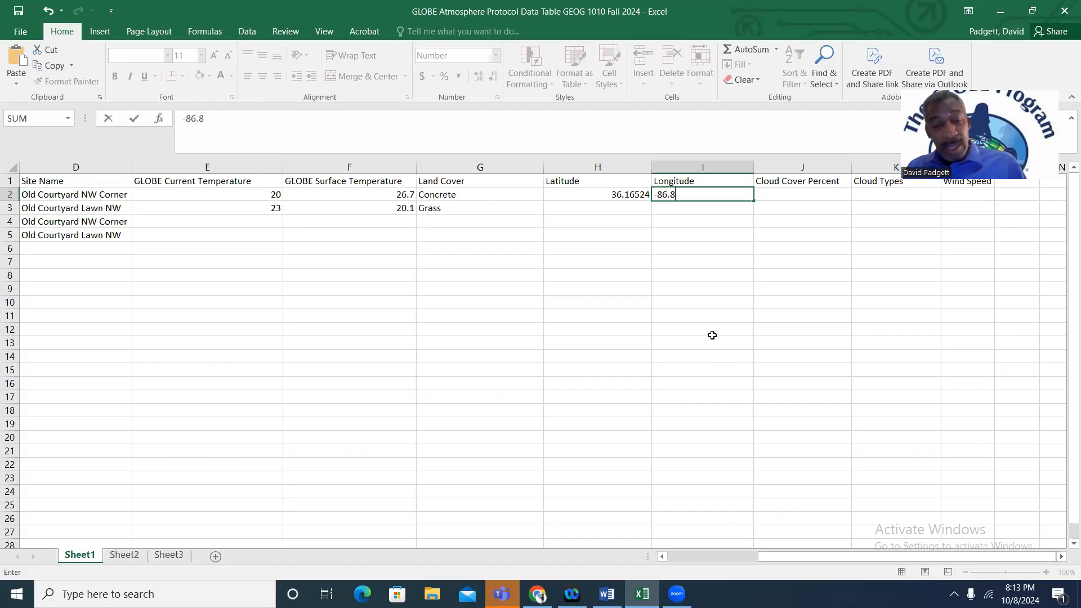
text(3)
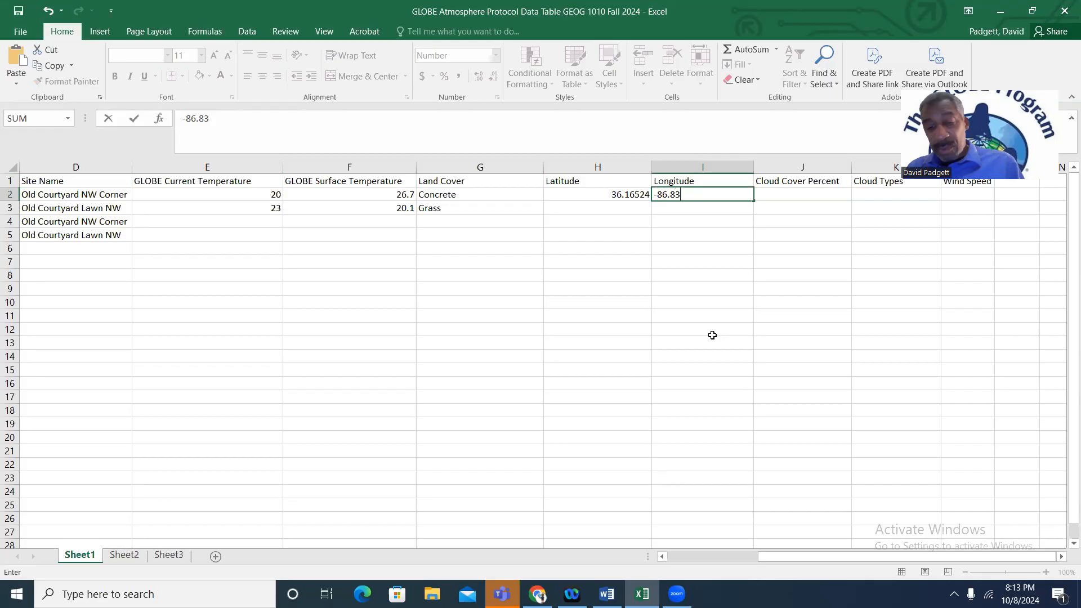
text(087)
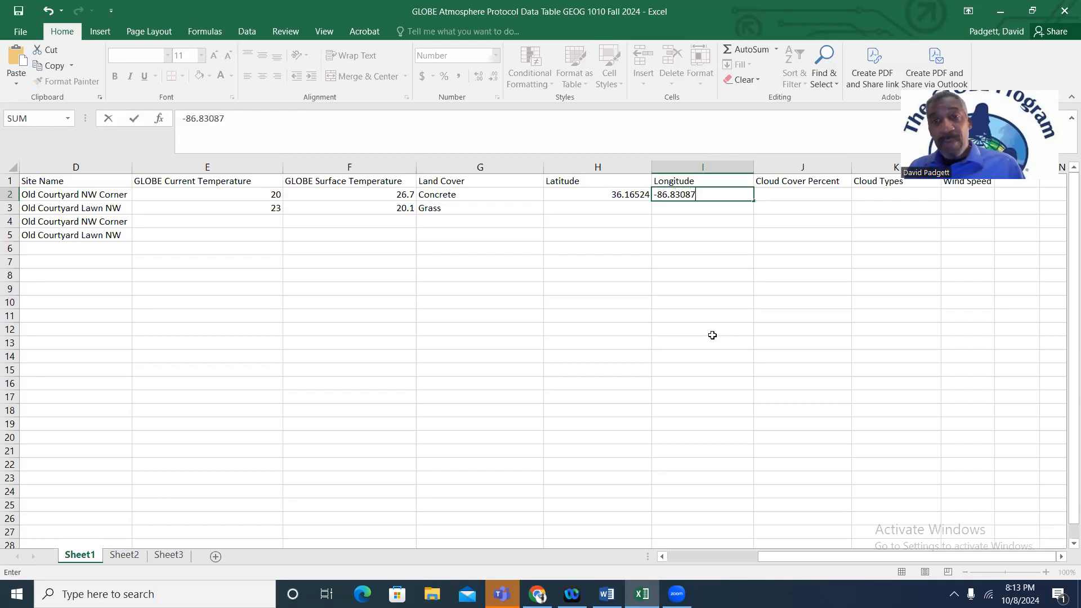
Find the grass site's coordinates on the morning surface temperature sheet in Chrome and enter latitude 36.16491 in cell H3 in Excel
click(627, 209)
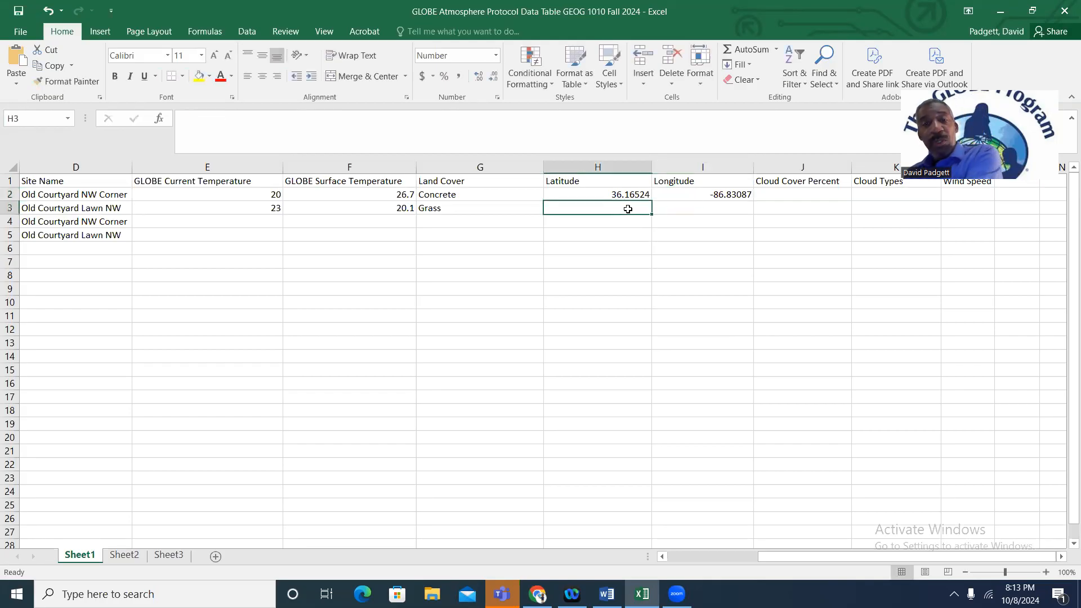
click(537, 594)
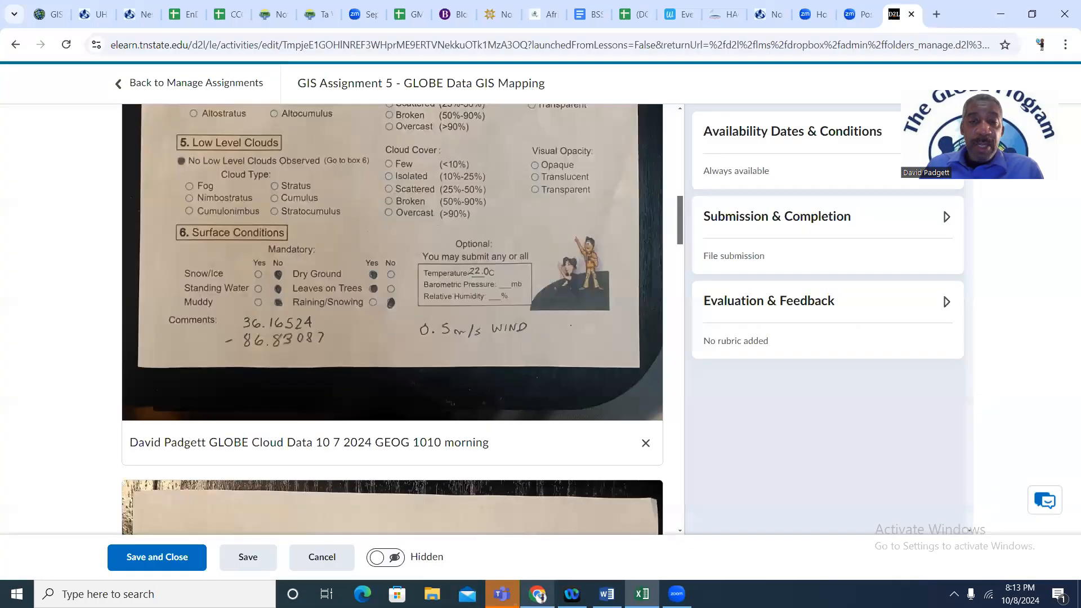
scroll(501, 476, down, 10)
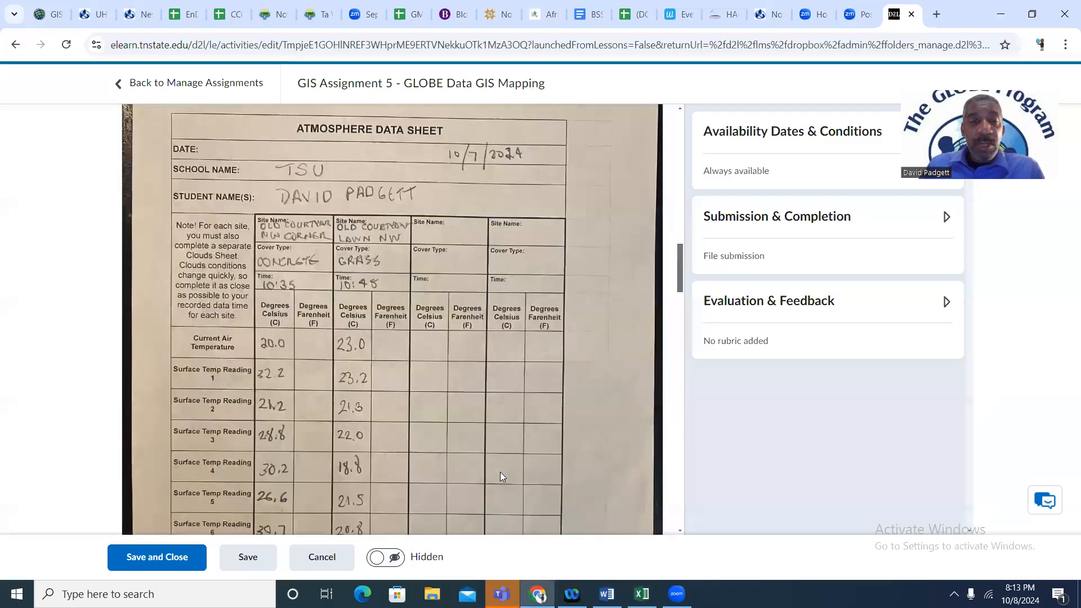
scroll(501, 476, down, 3)
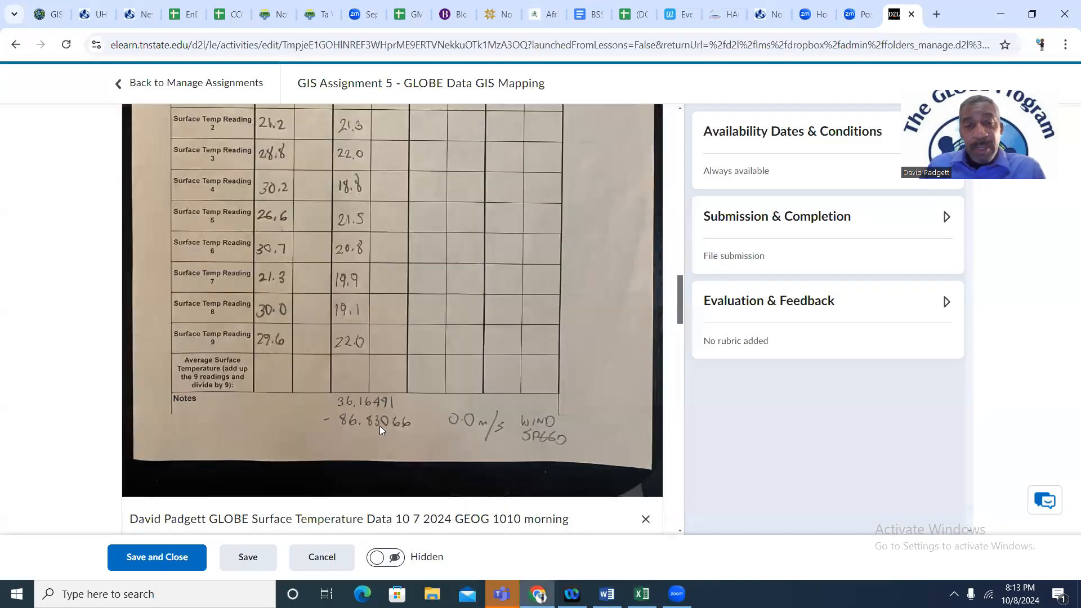
scroll(360, 411, up, 6)
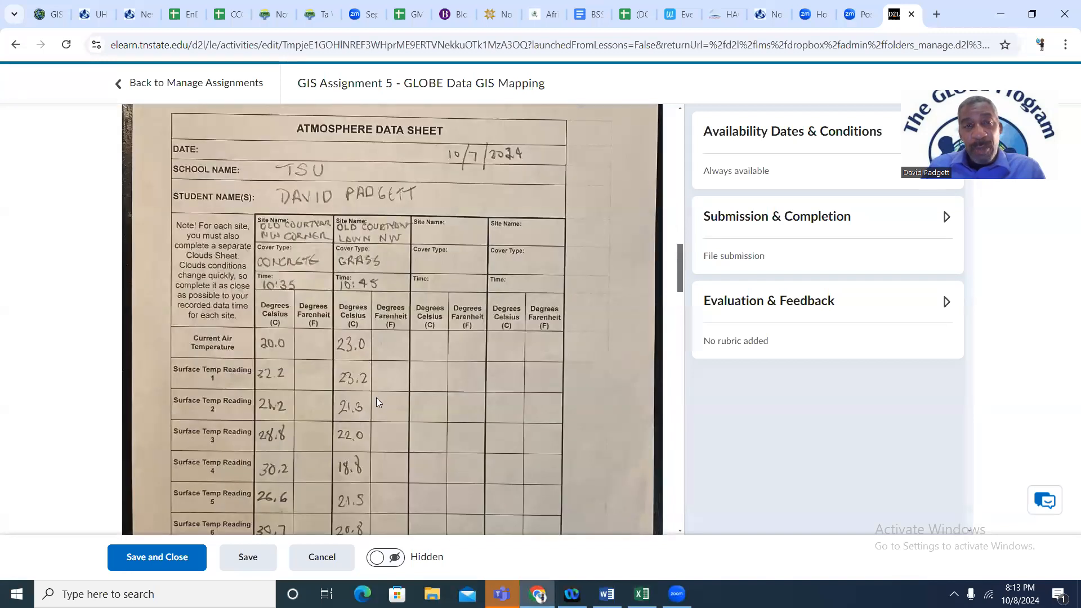
scroll(376, 404, down, 1)
scroll(377, 404, down, 5)
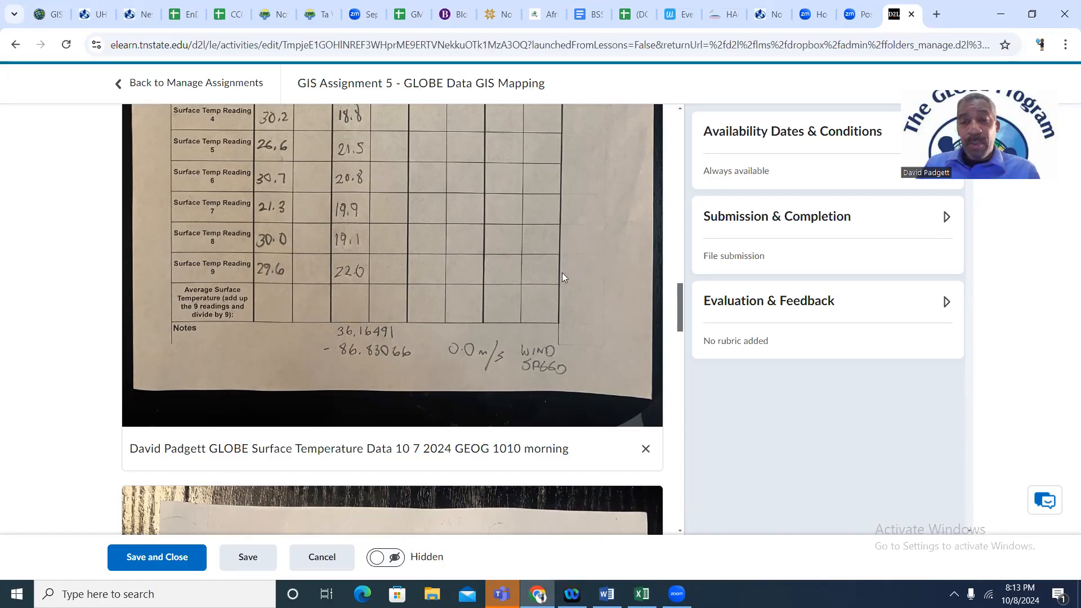
key(alt+Tab)
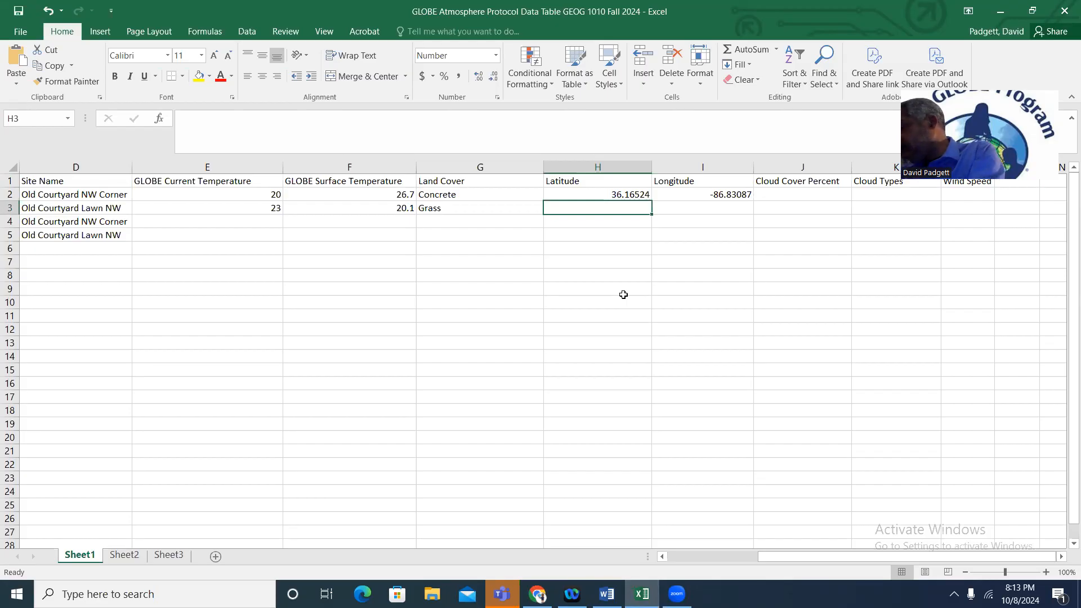
text(3)
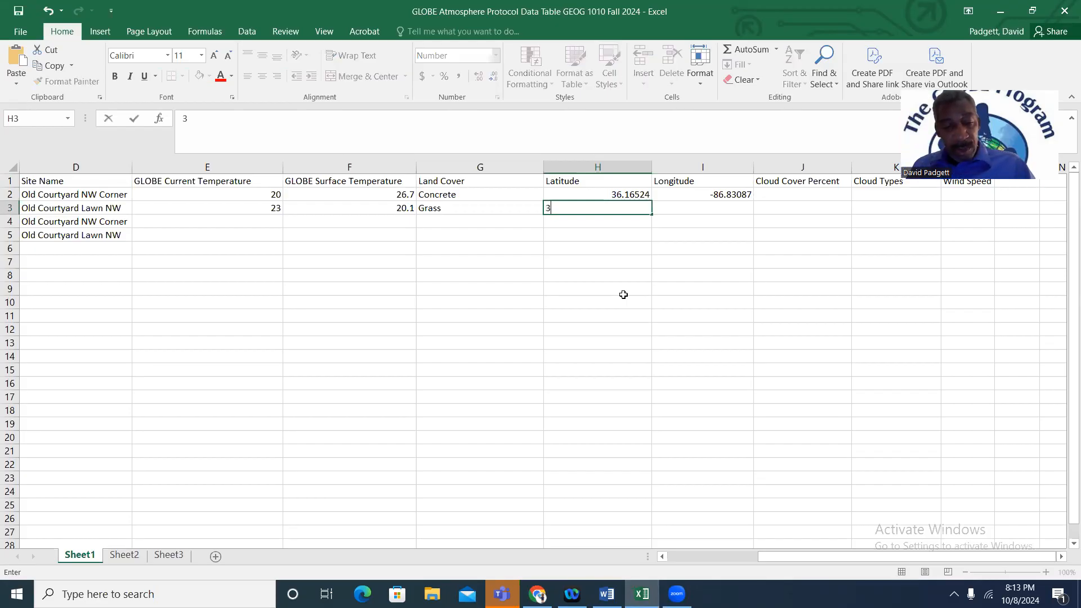
text(6.16)
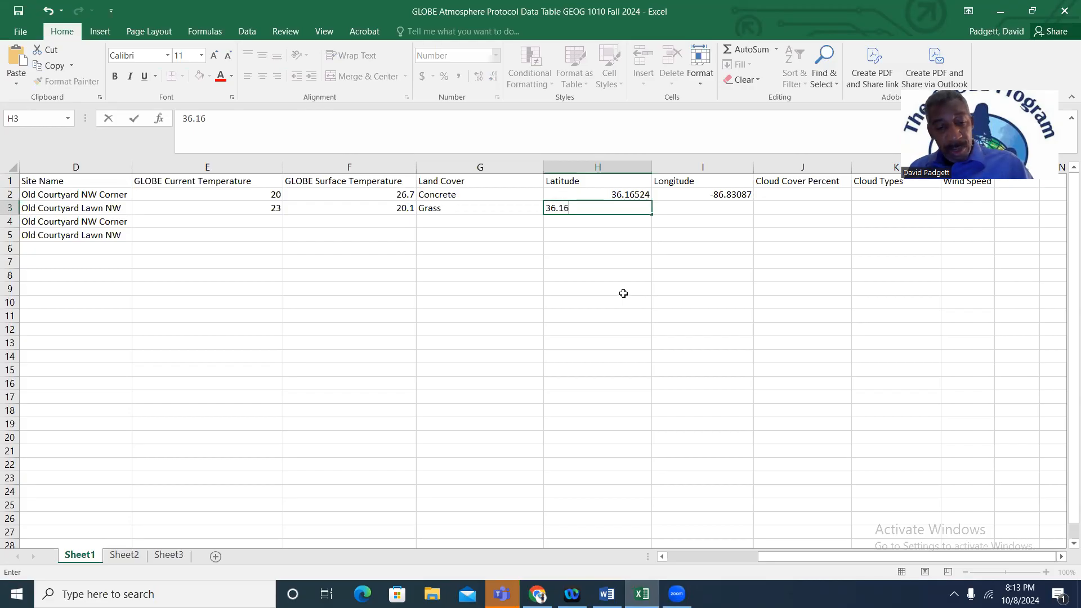
text(491)
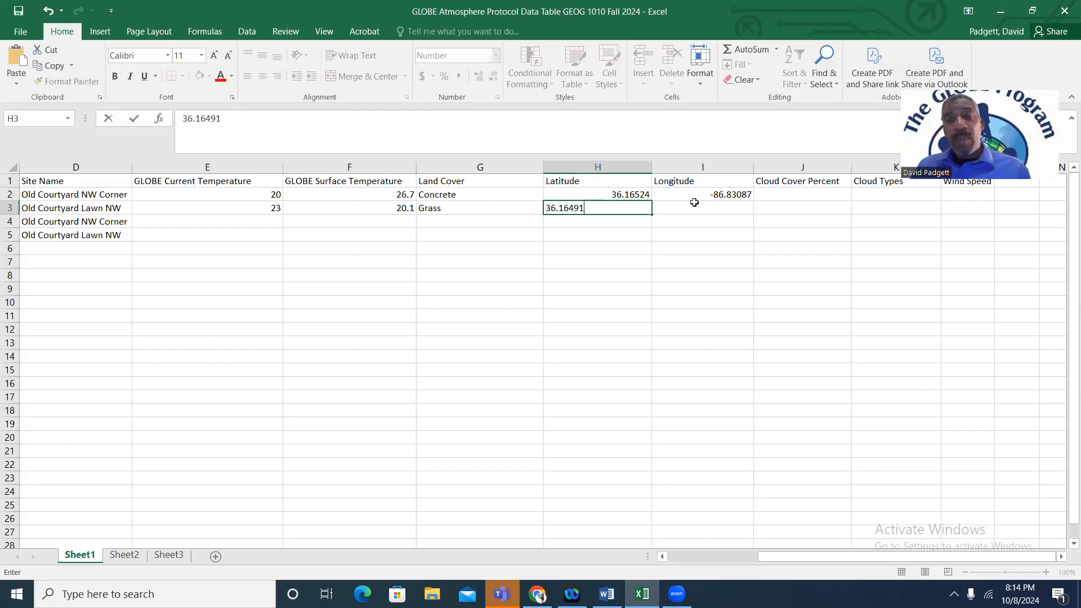
Enter -86.83066 as the grass site's longitude in cell I3
click(701, 208)
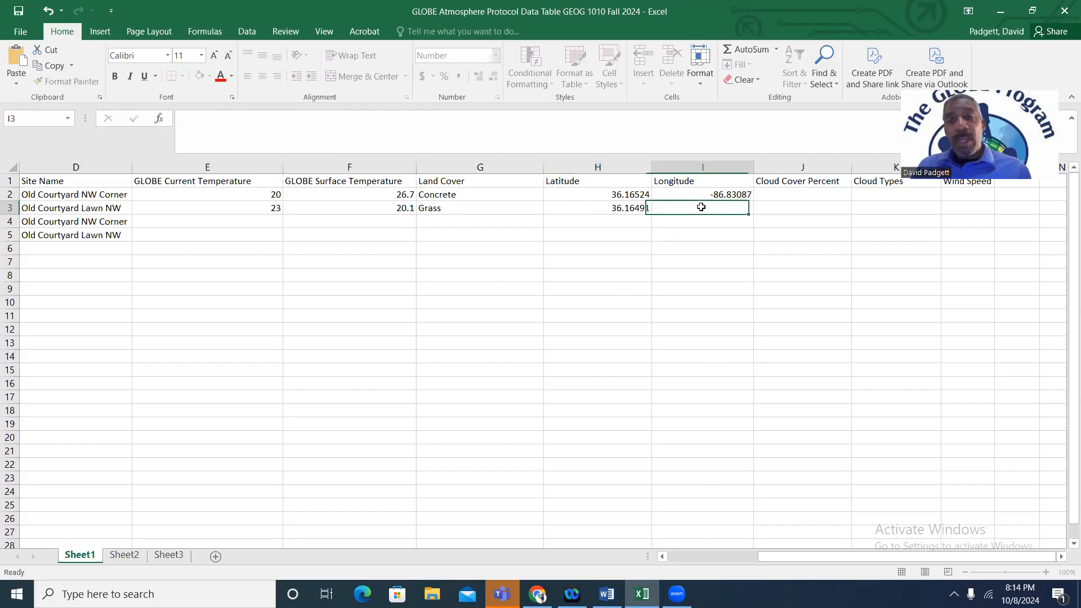
text(-)
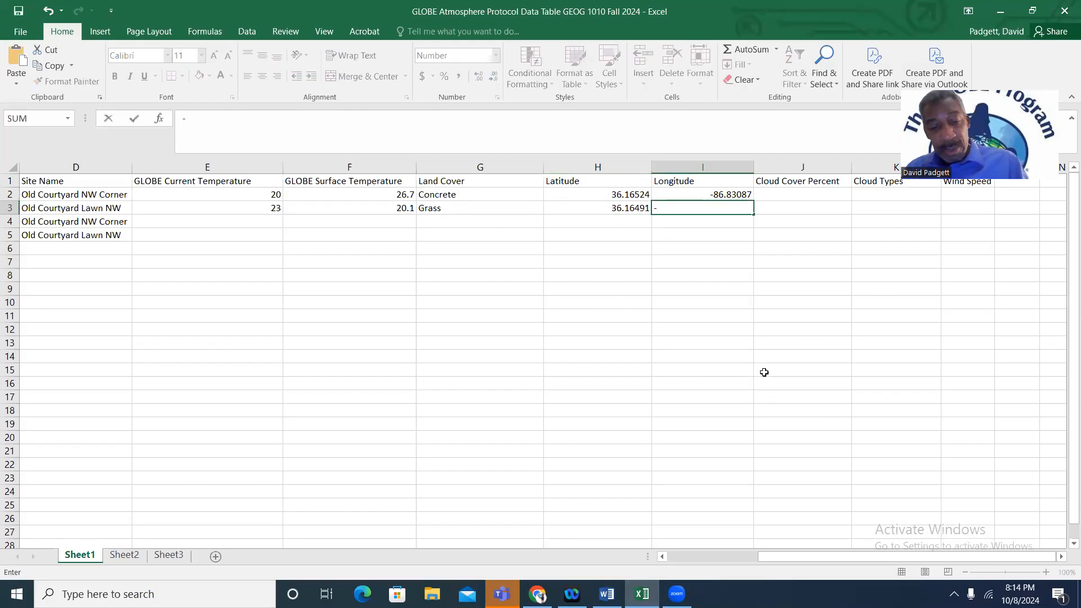
text(86)
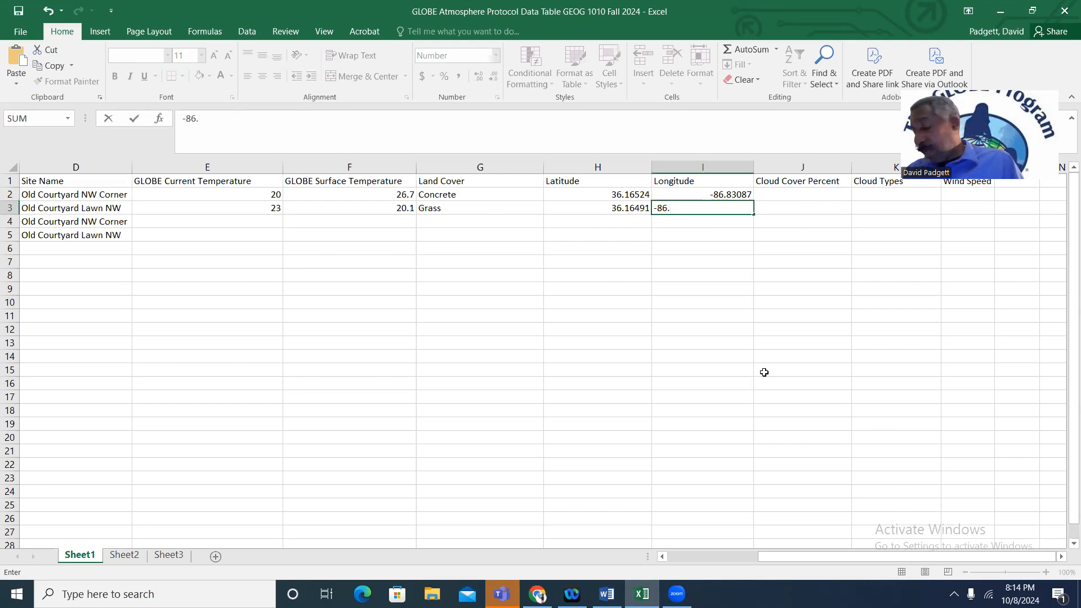
text(.8)
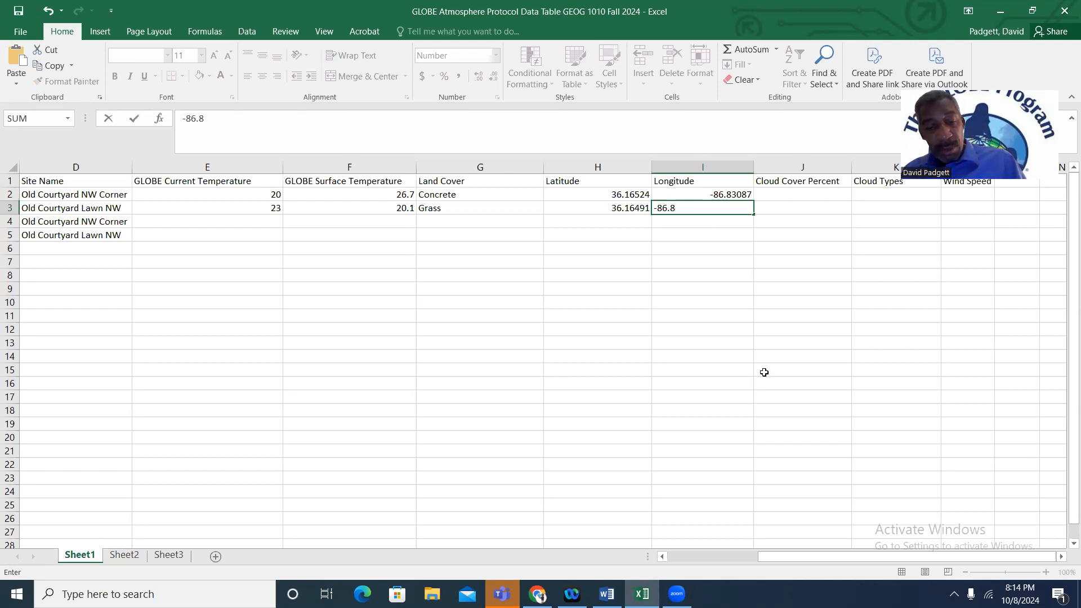
text(3066)
click(787, 354)
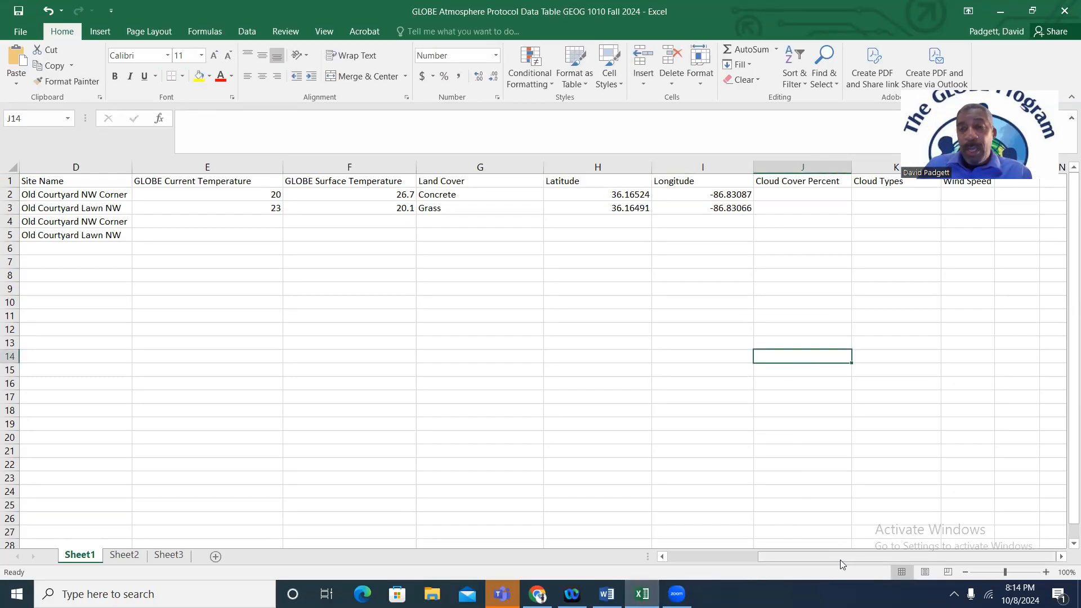
Enter 10 as the concrete site's cloud cover percent in cell J2
click(1060, 556)
click(1060, 556)
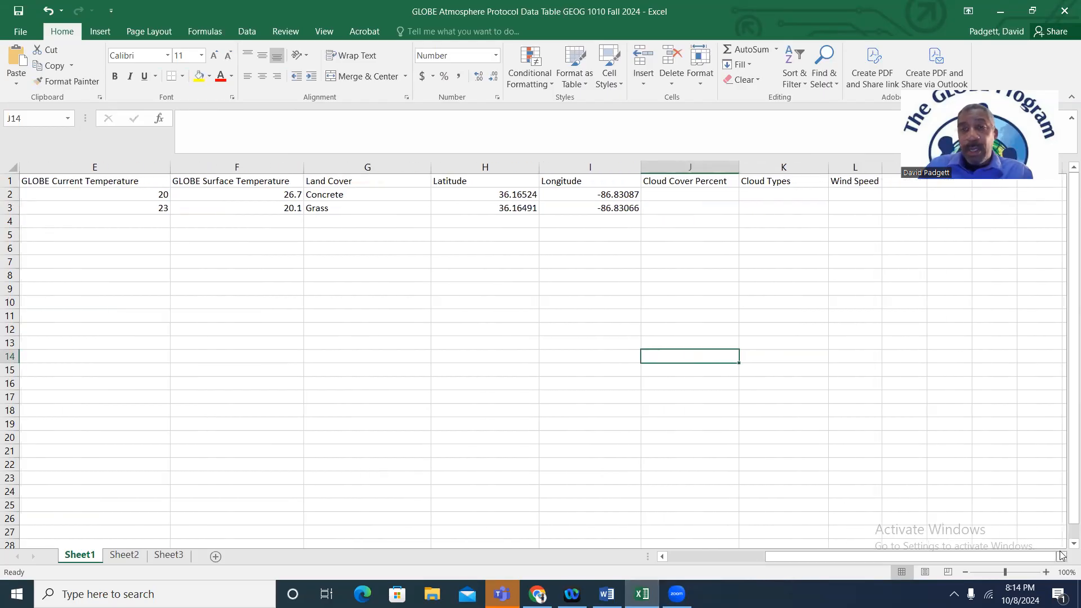
click(1061, 556)
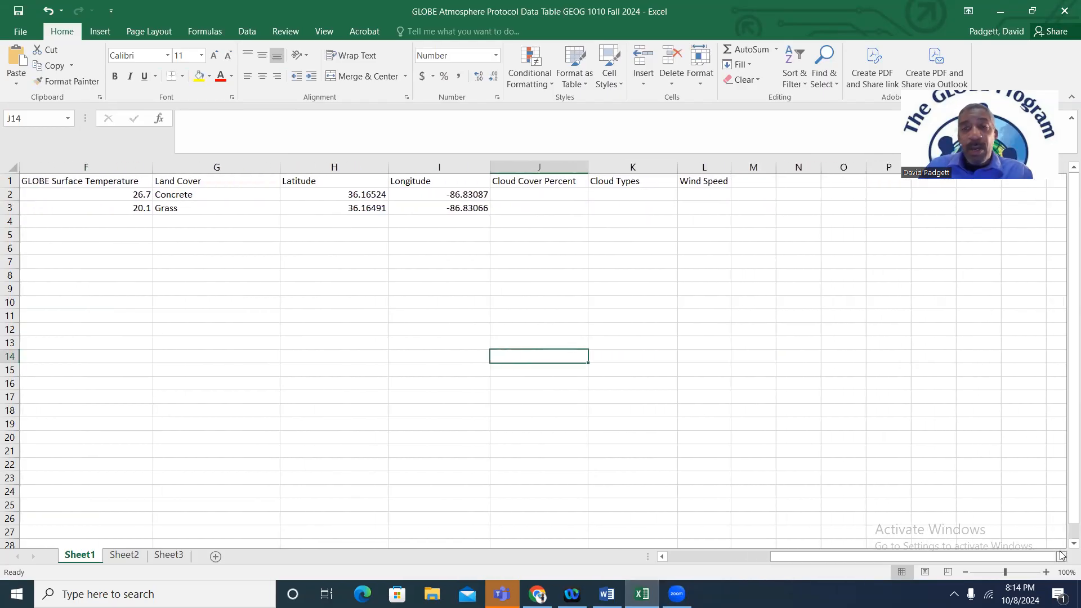
click(572, 193)
text(0)
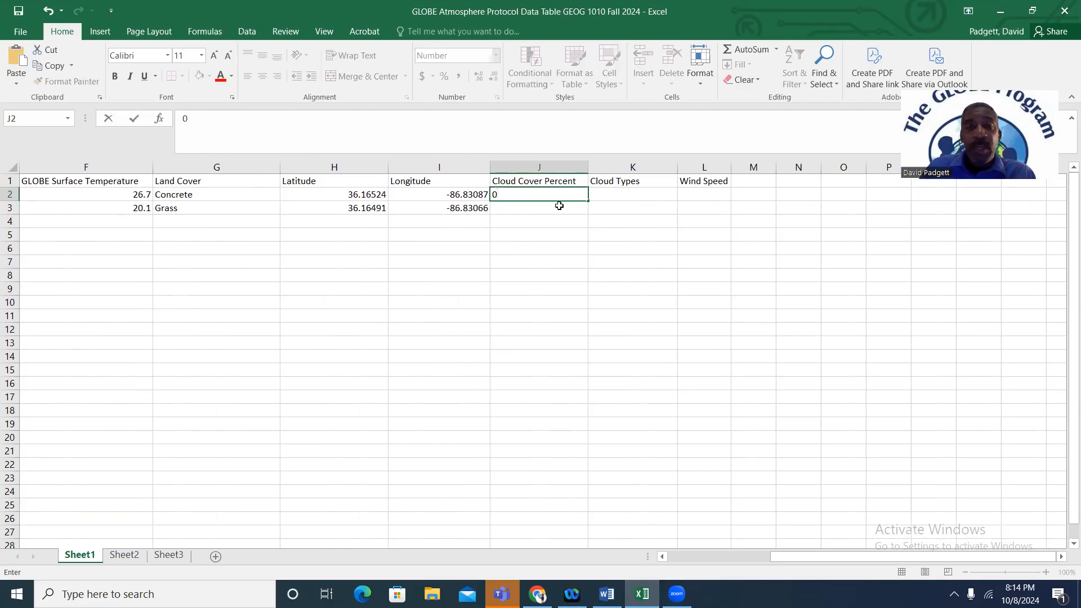
key(BackSpace)
text(1)
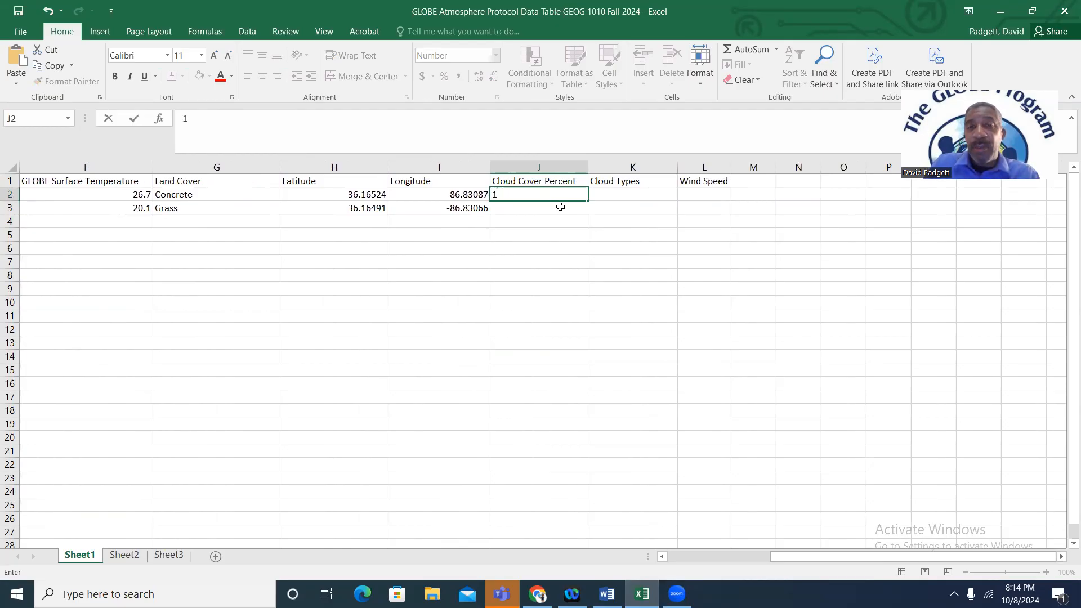
text(0)
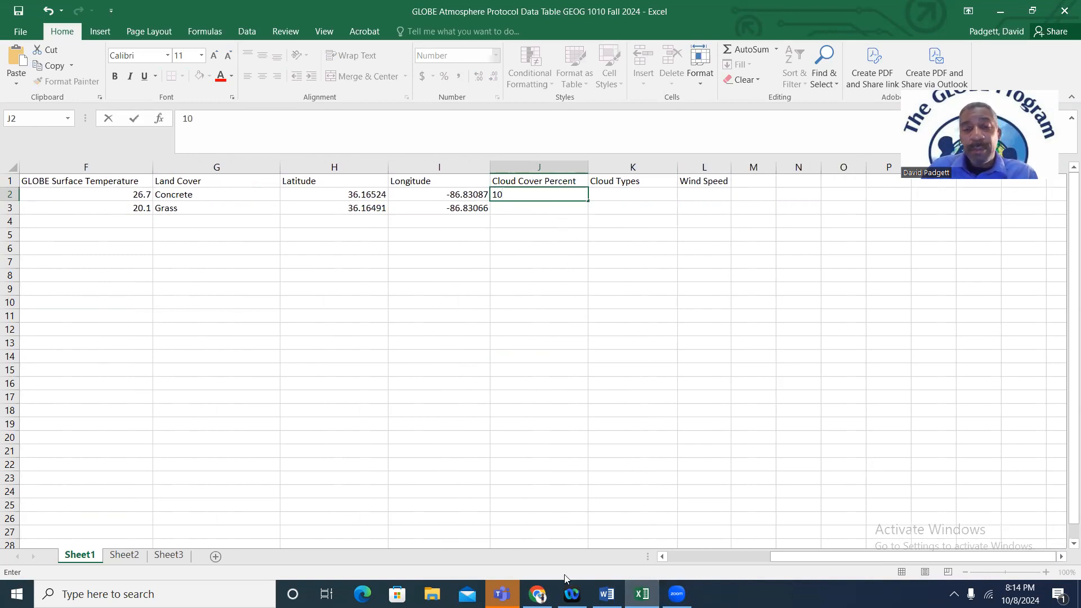
Check the total cloud cover category on the morning cloud data sheet in Chrome and change cell J2 to 1 in Excel
click(537, 594)
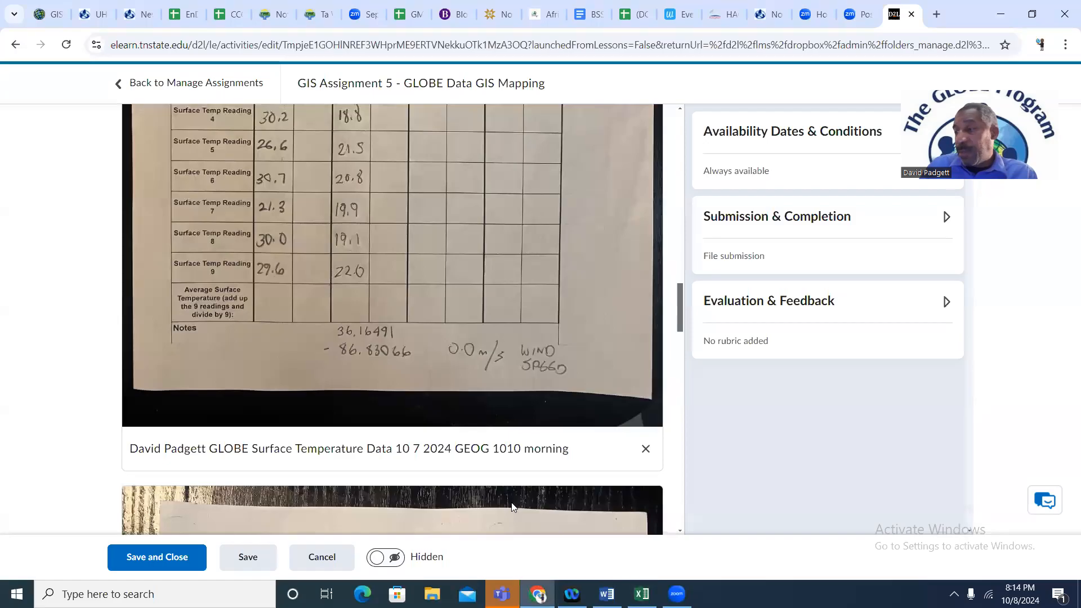
scroll(512, 507, up, 20)
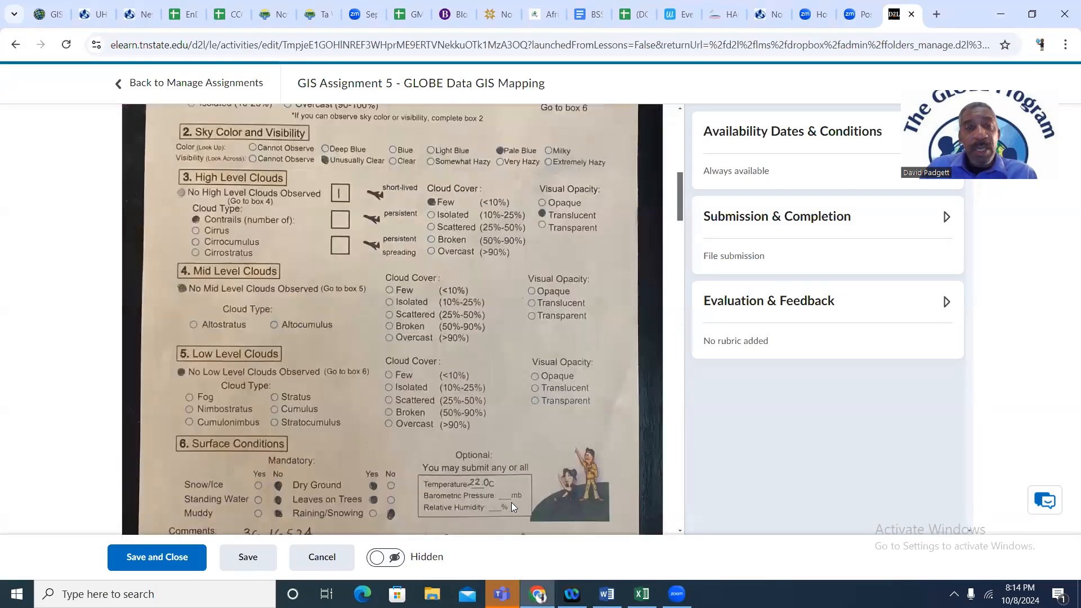
scroll(511, 502, up, 3)
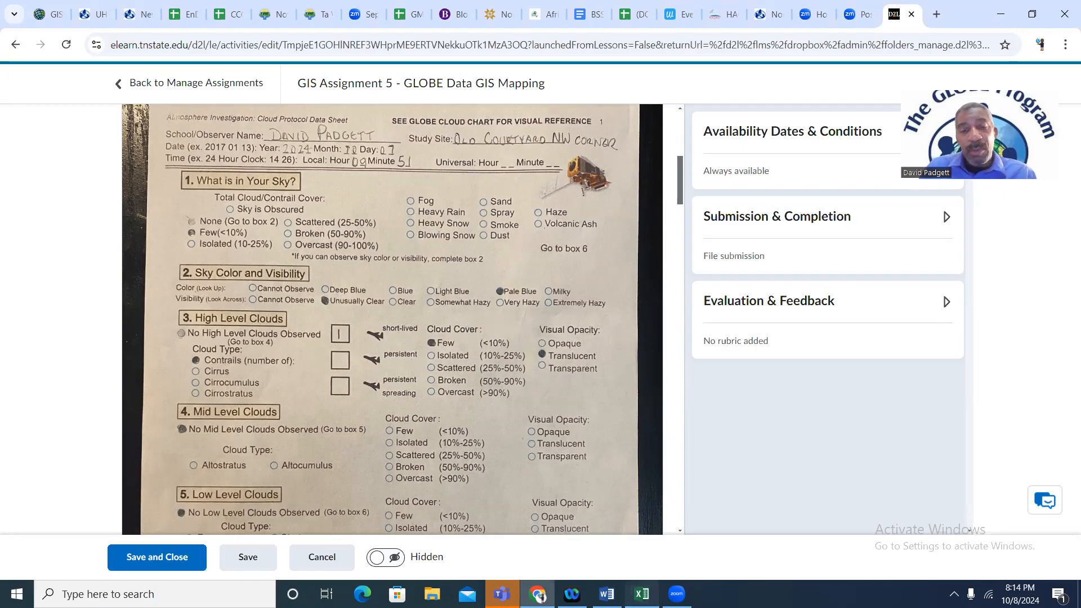
click(644, 592)
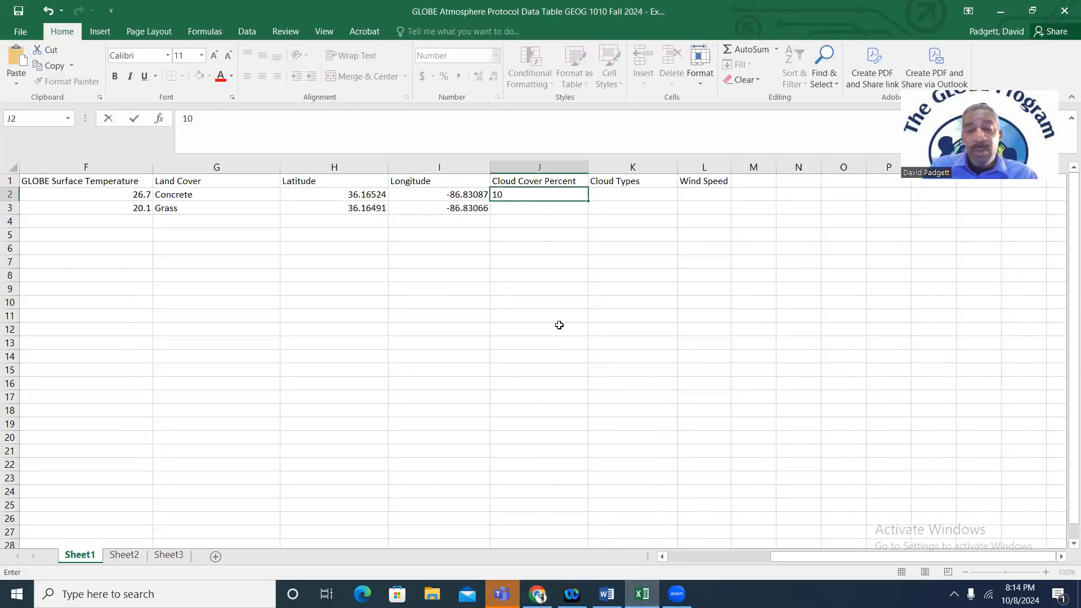
key(BackSpace)
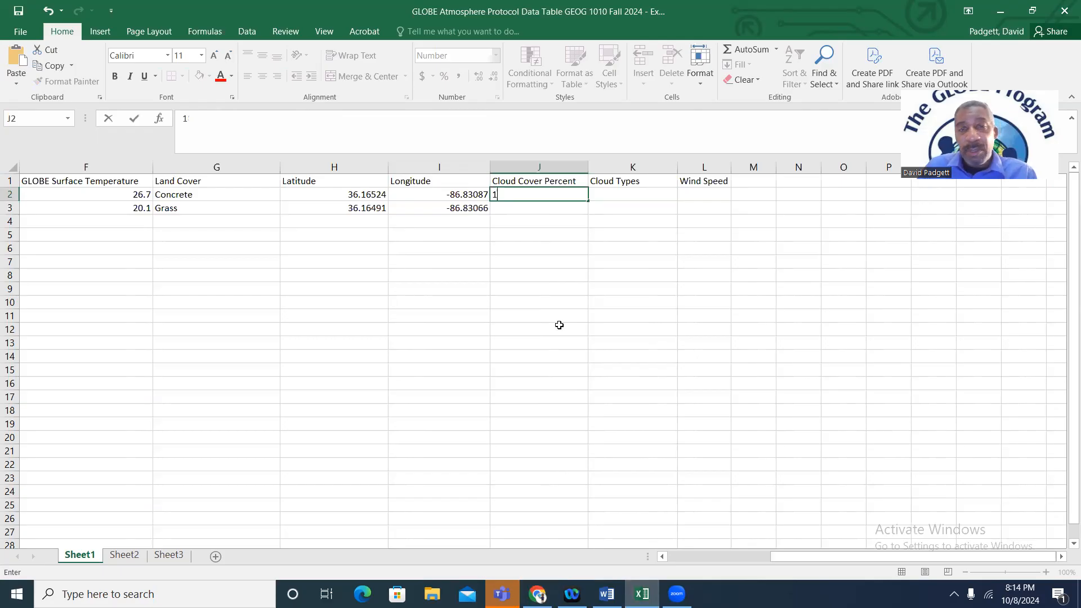
click(558, 325)
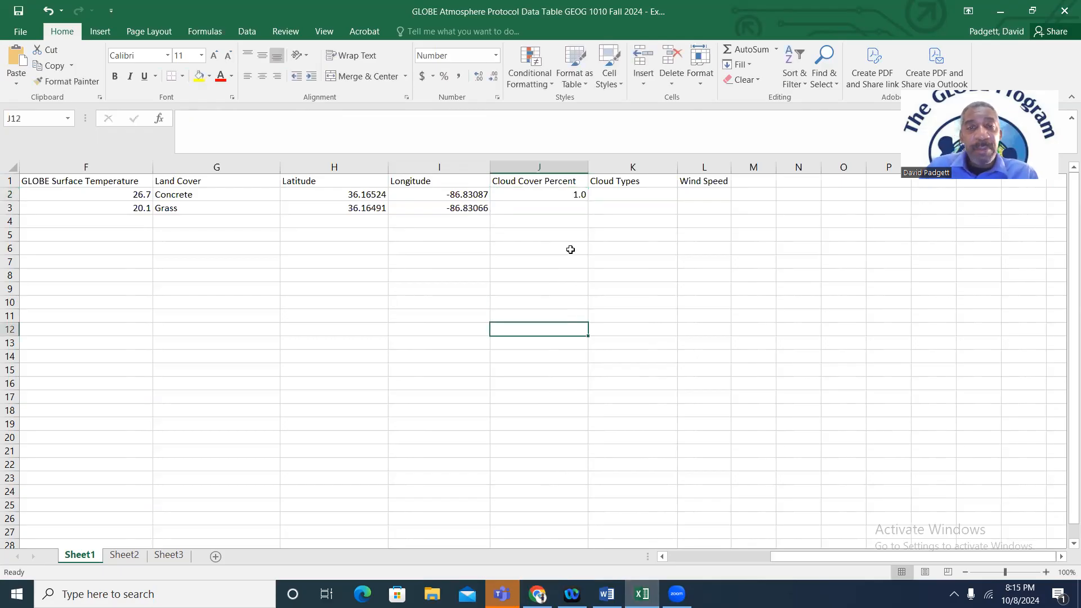
Enter 1 as the grass site's cloud cover percent in cell J3
click(571, 210)
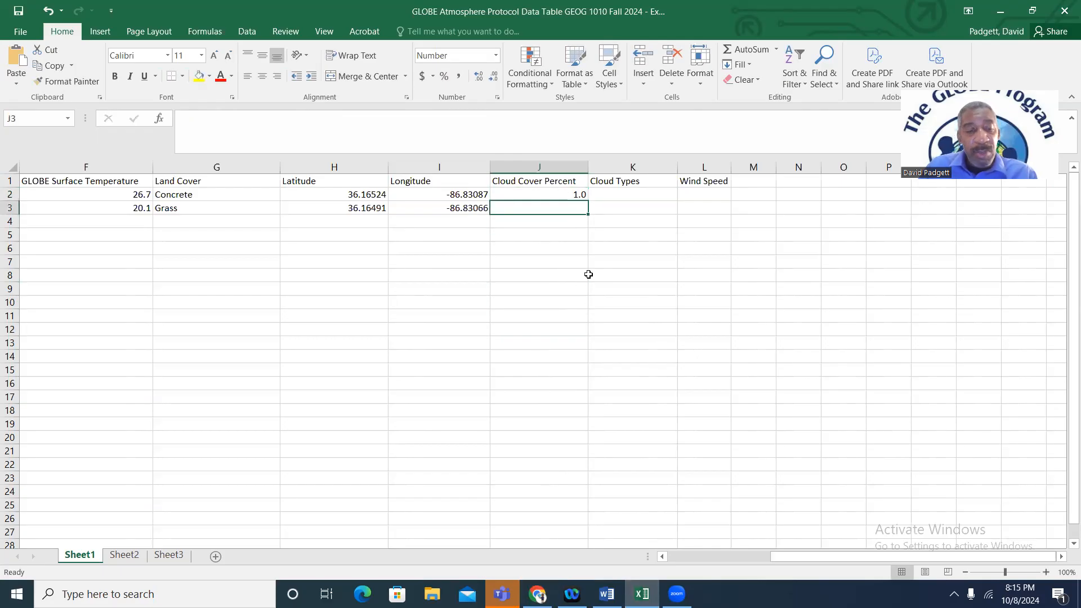
text(1)
click(627, 288)
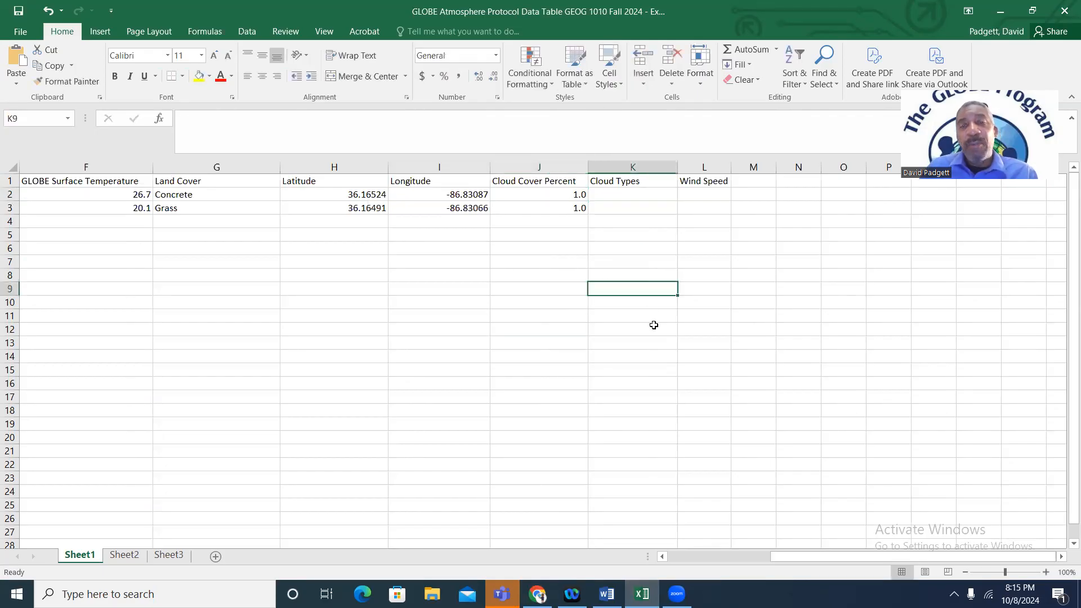
Enter Contrail as the concrete site's cloud type in cell K2
click(663, 198)
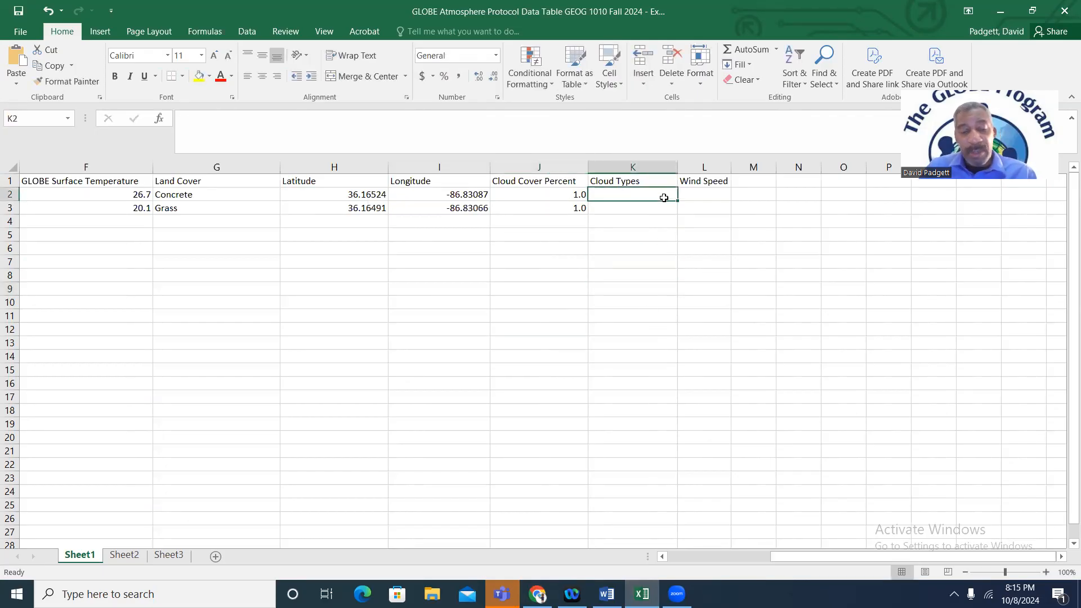
text(None)
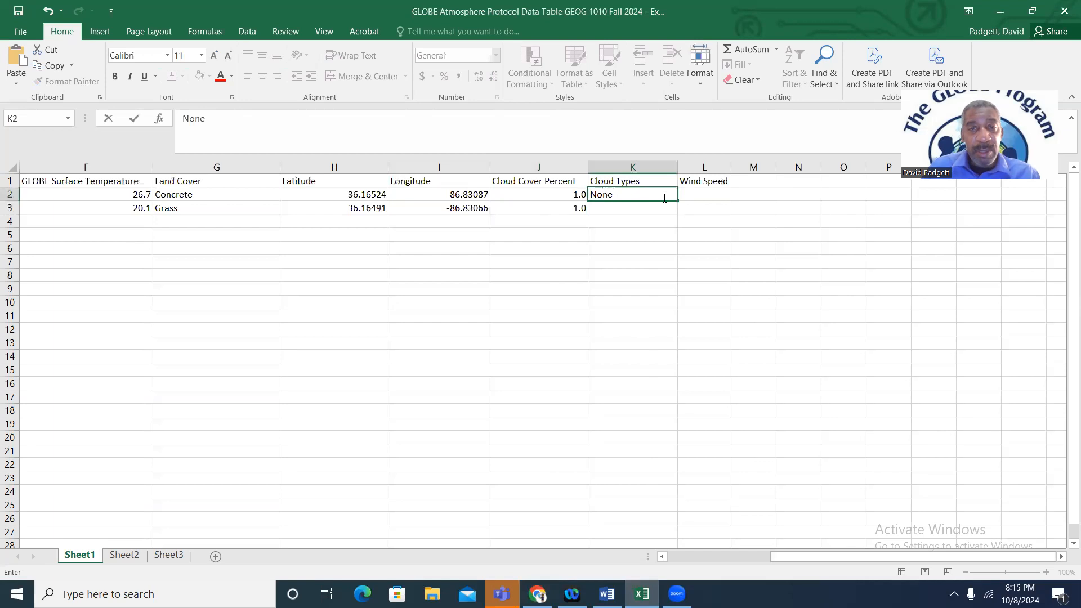
key(BackSpace)
key(BackSpace)
key(BackSpace)
key(BackSpace)
text(C)
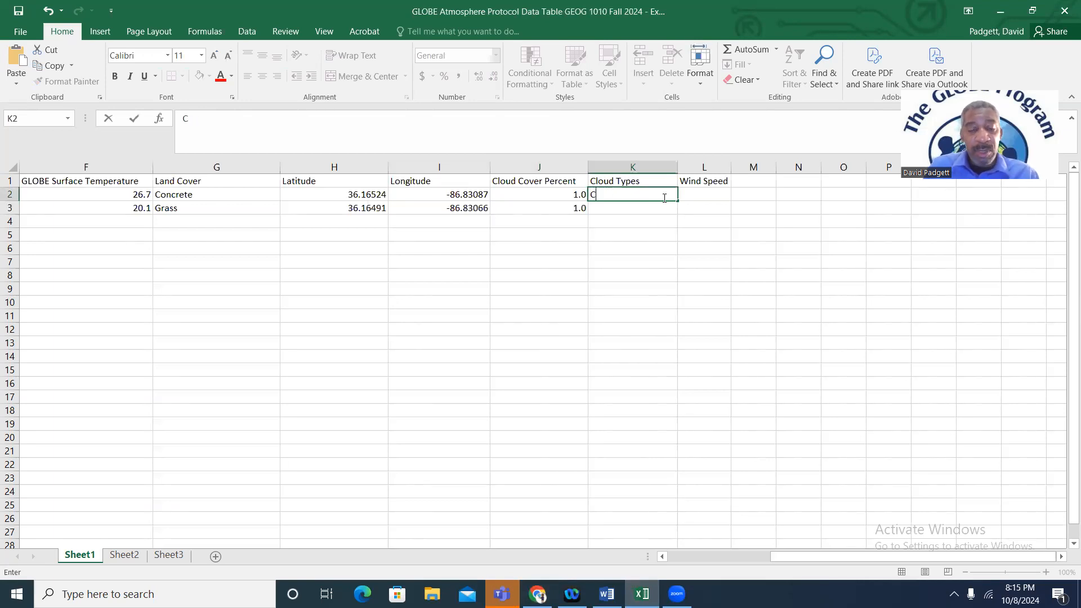
text(ontrail)
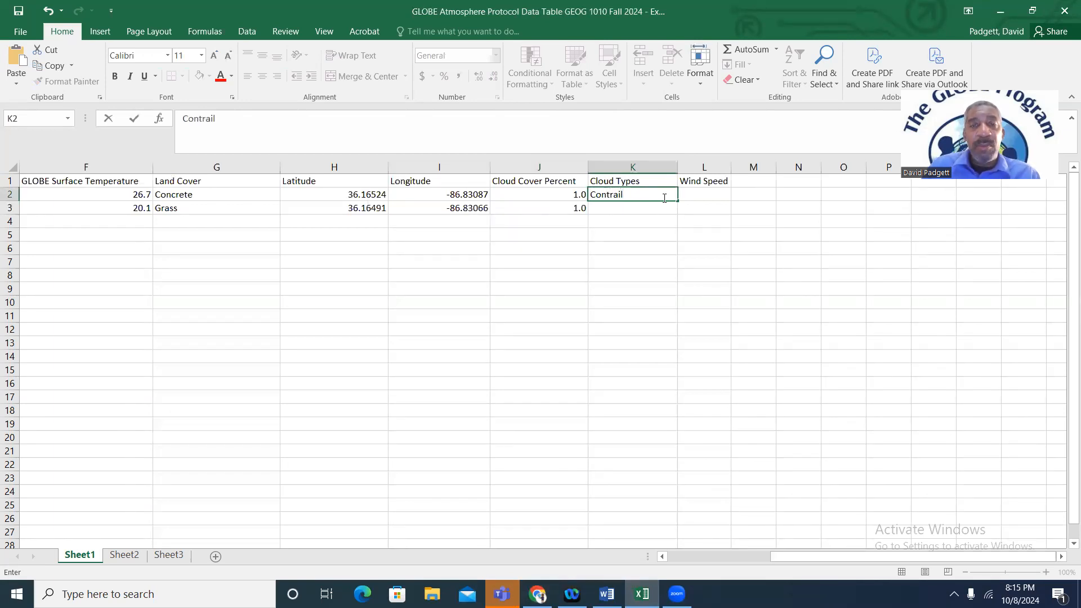
Enter Contrail as the grass site's cloud type in cell K3
click(664, 211)
text(Contrail)
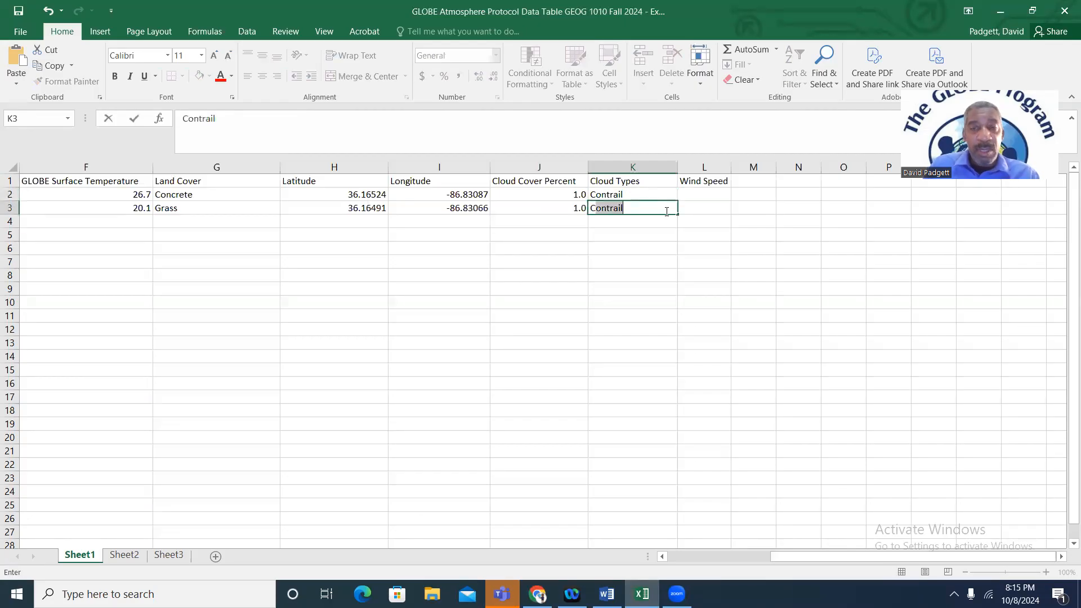
key(Tab)
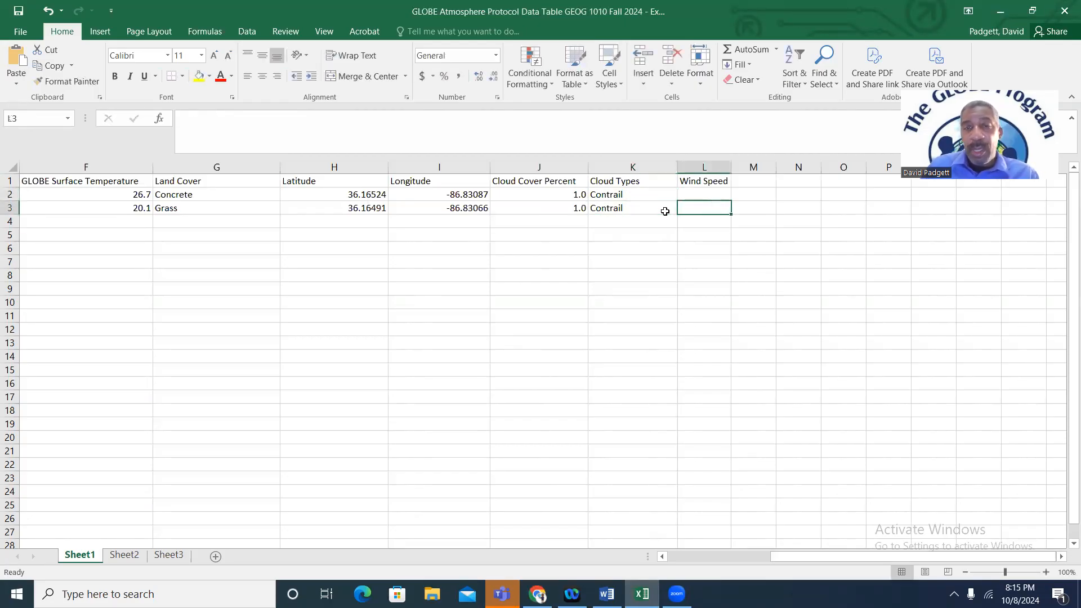
Look up the wind speed on the morning cloud data sheet in Chrome and enter .5 for the concrete site in Excel cell L2
key(Up)
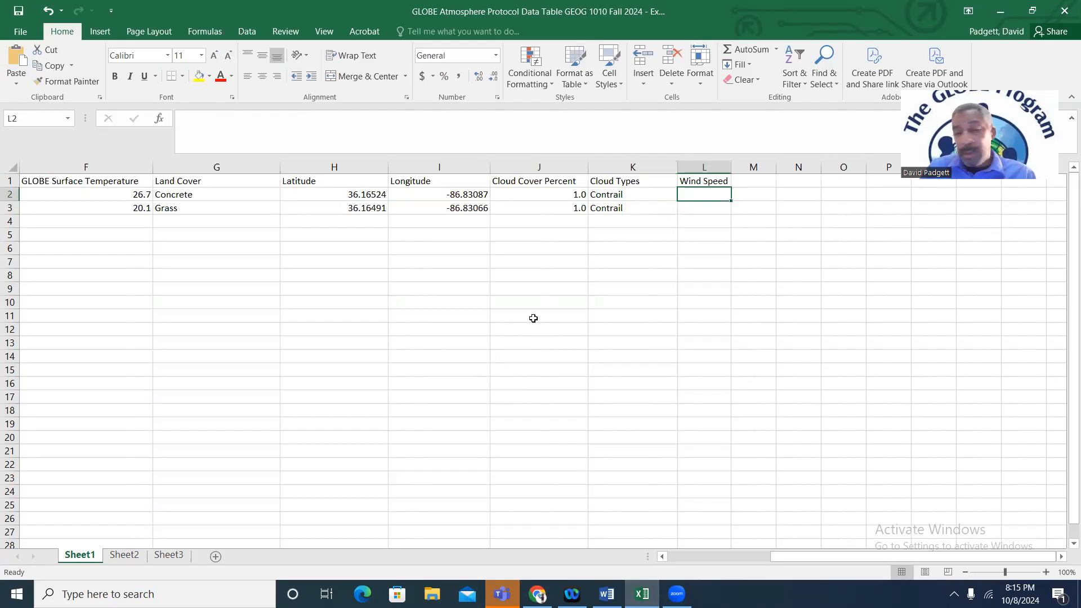
click(546, 586)
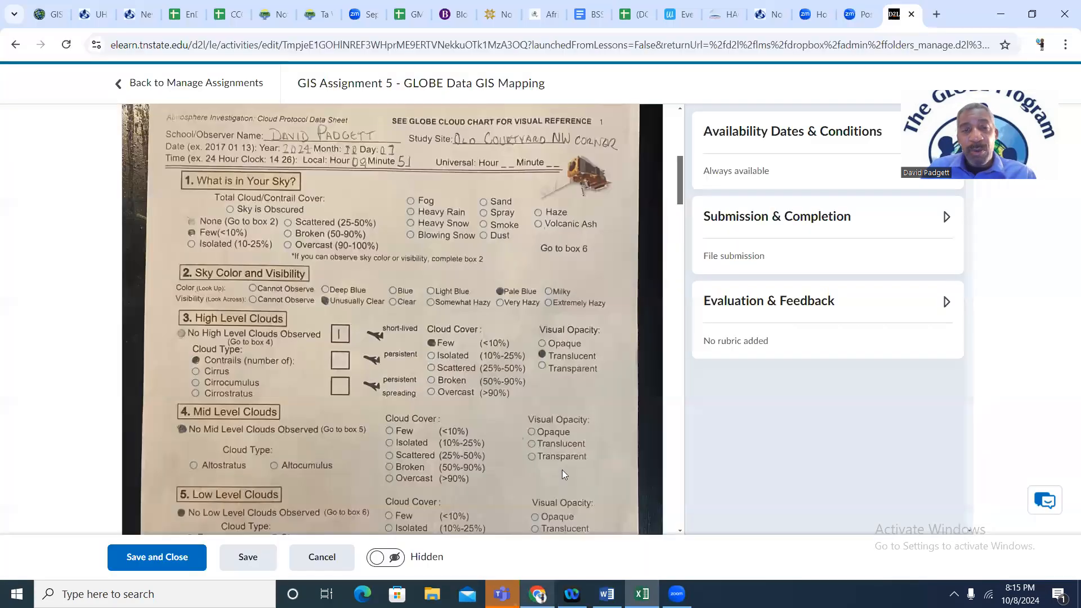
scroll(549, 447, up, 2)
scroll(549, 447, down, 4)
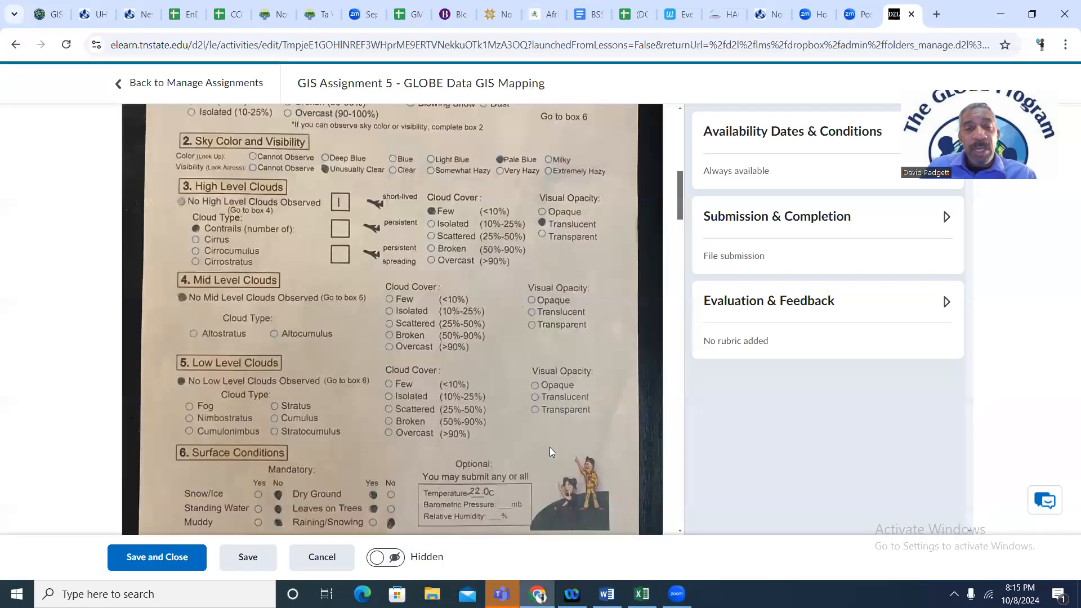
scroll(549, 451, down, 3)
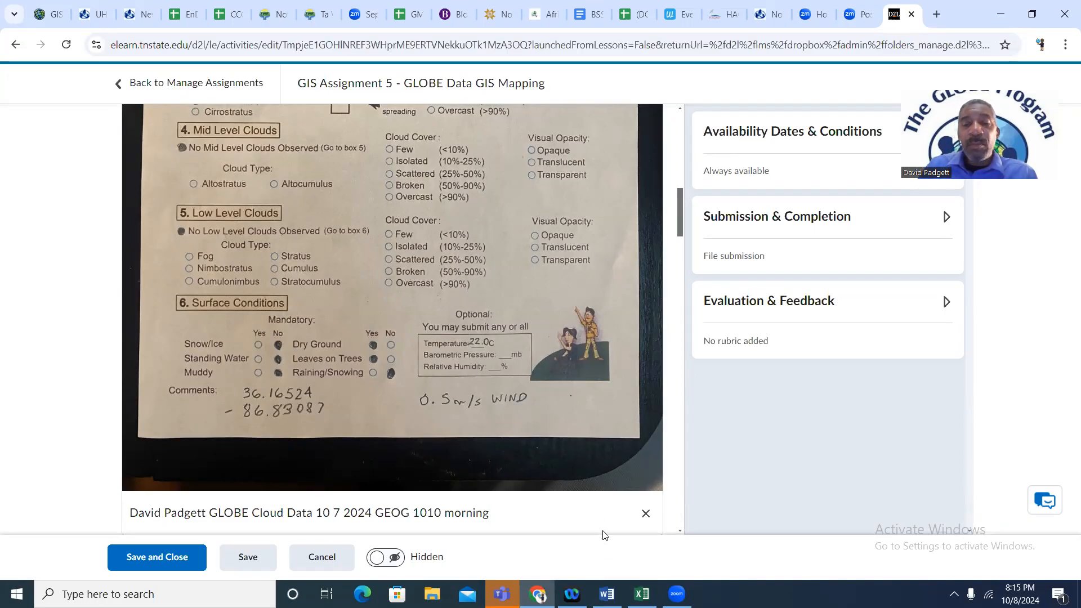
click(642, 594)
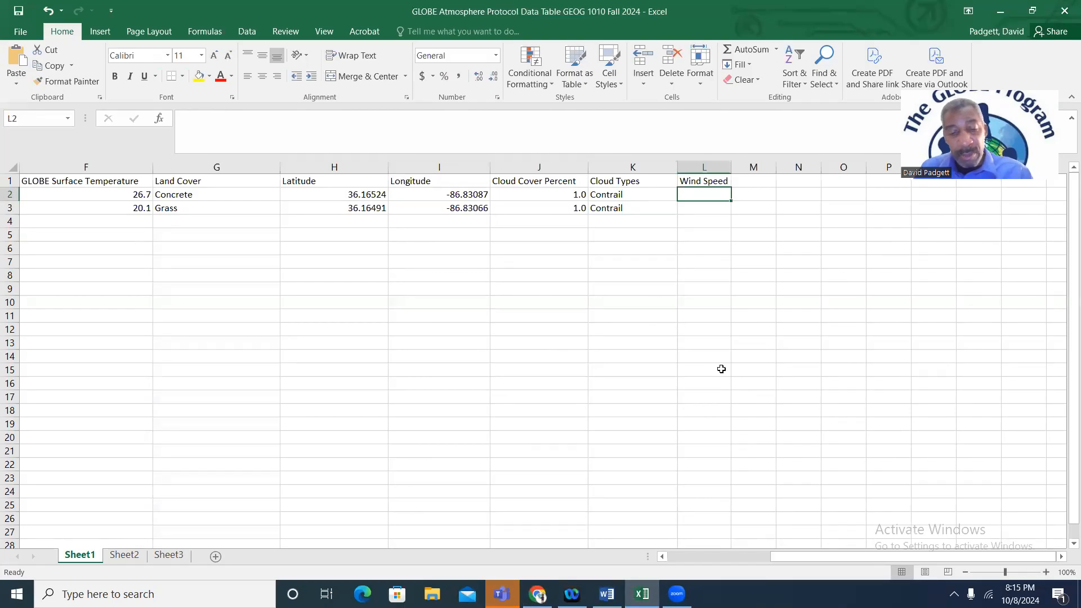
text(.5)
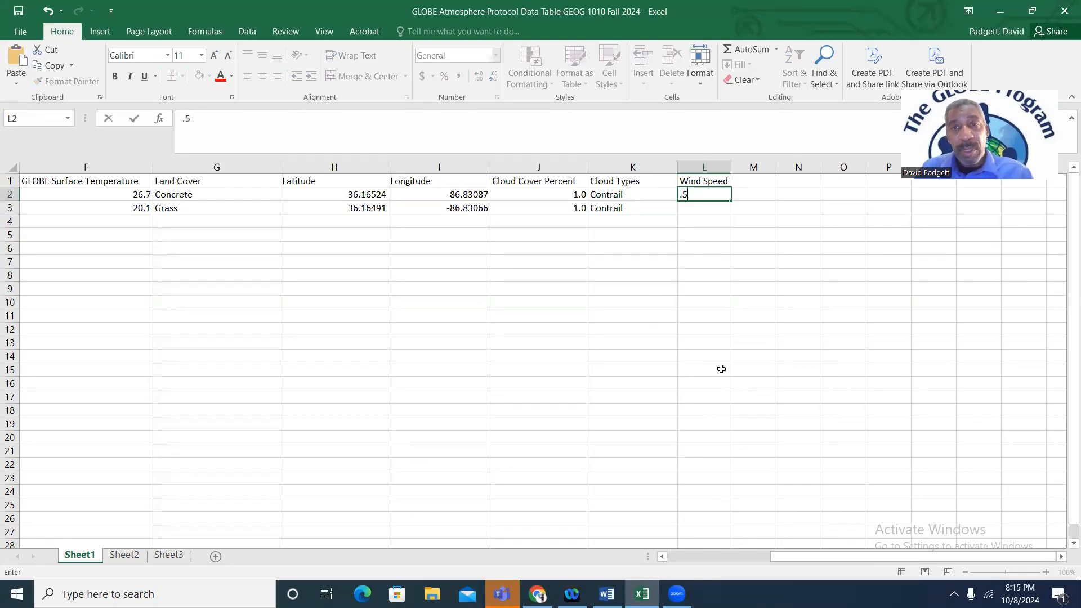
click(716, 284)
Enter 0.0 as the grass site's wind speed in cell L3
click(712, 209)
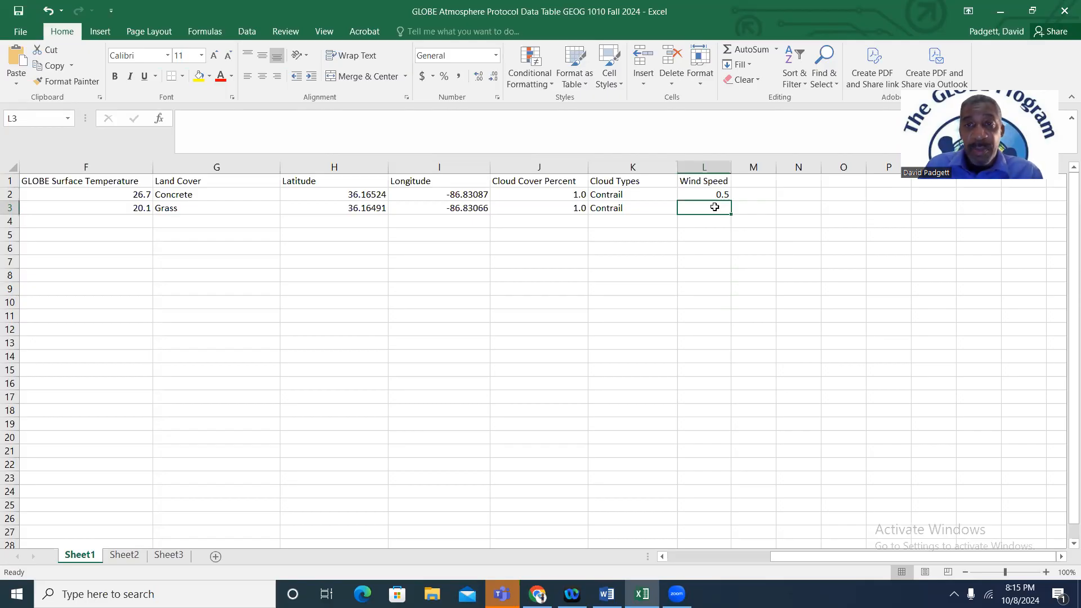
text(0.0)
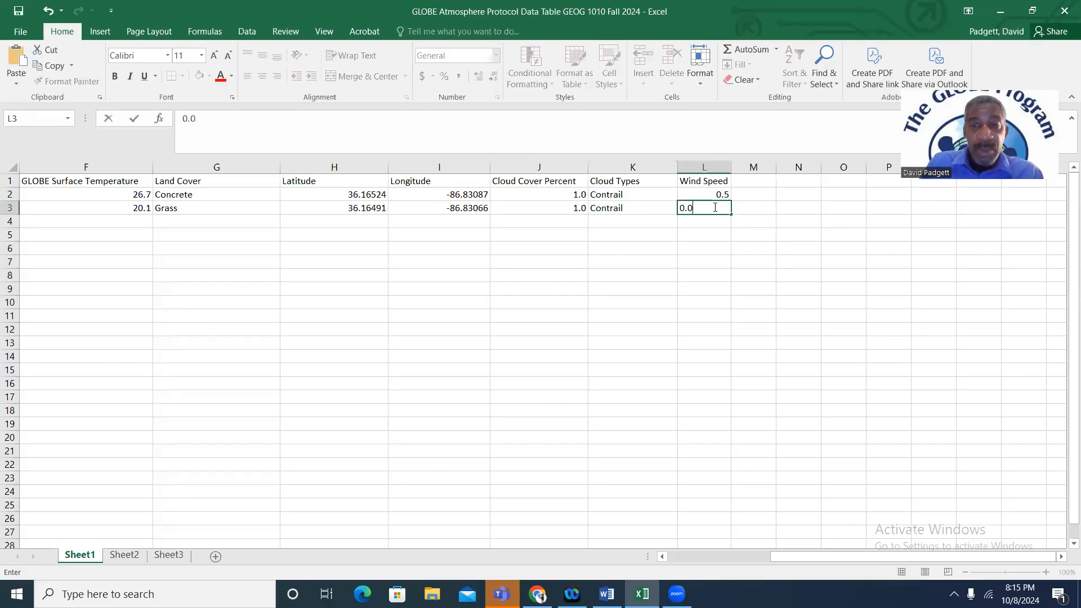
click(857, 361)
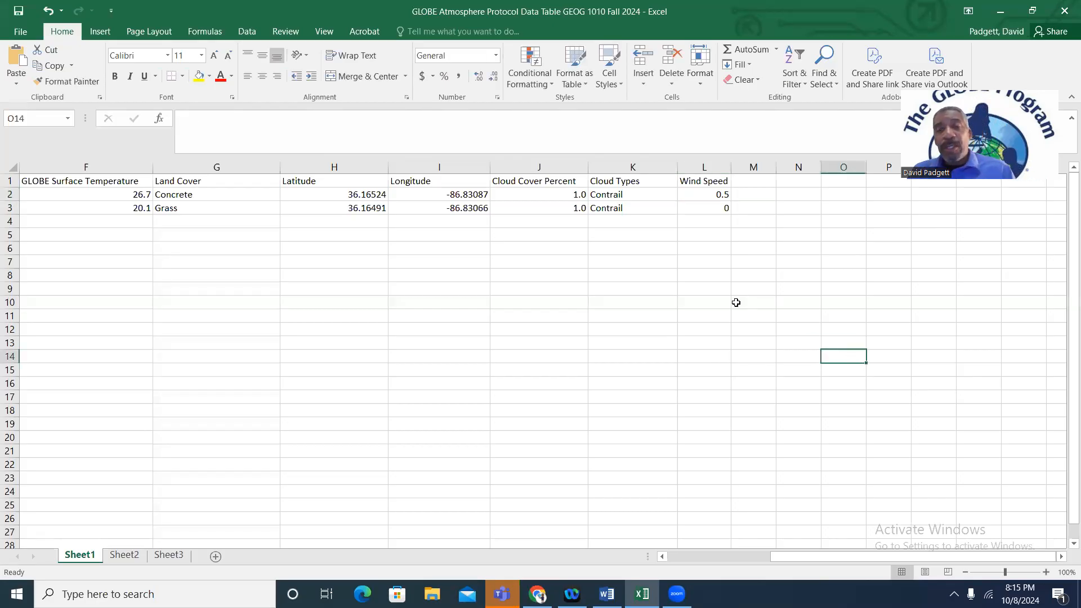
Save the workbook in the Fall 2024 folder under the name GLOBE Atmosphere Protocol Data Table GEOG 1010 Fall 2024 Dr P demo
drag(780, 556, 676, 555)
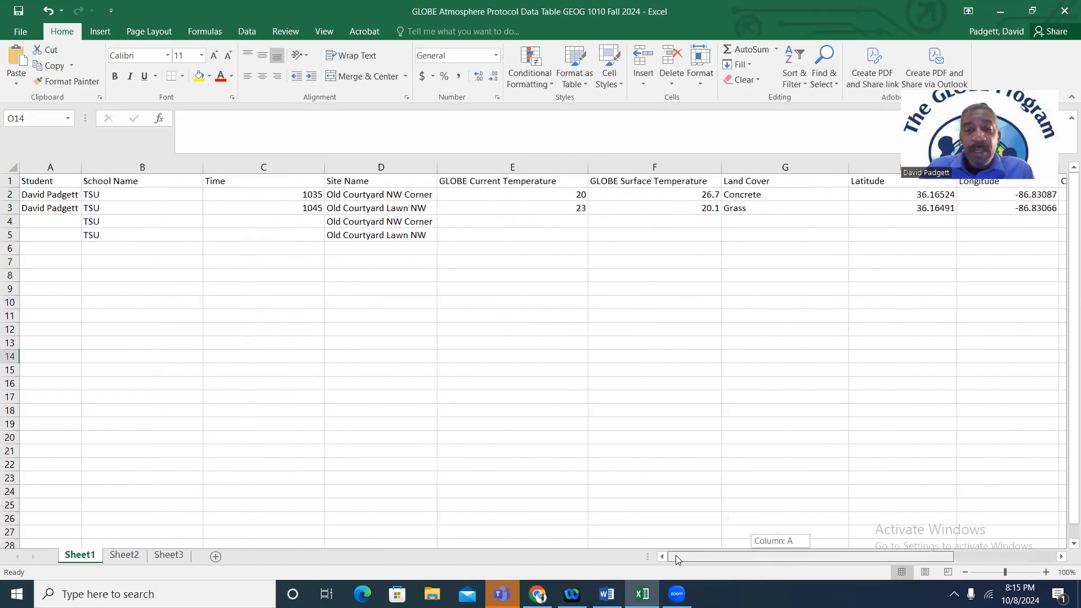
click(20, 31)
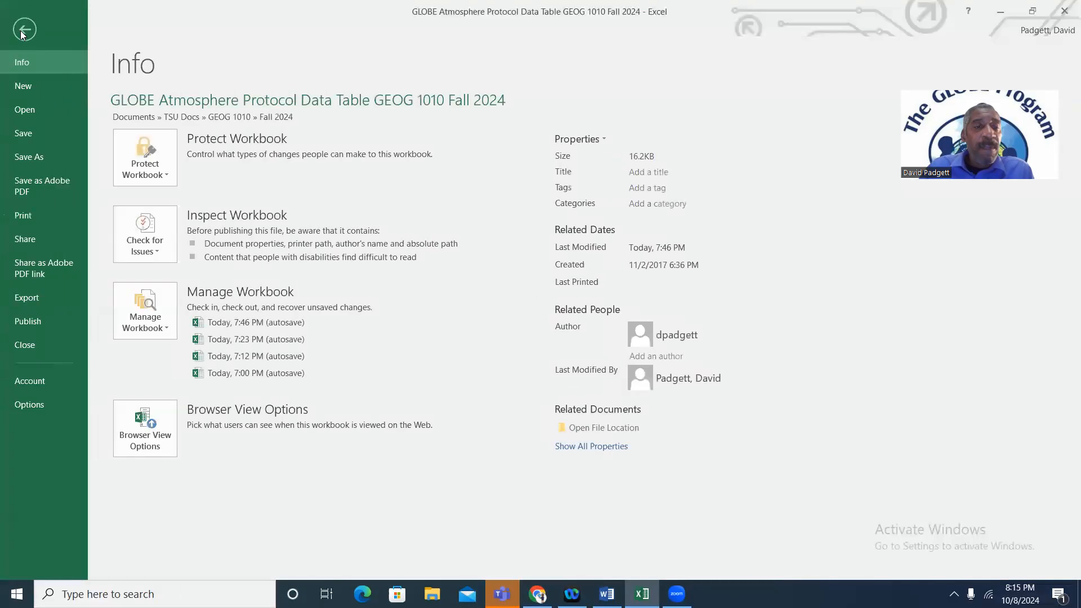
click(37, 156)
click(529, 186)
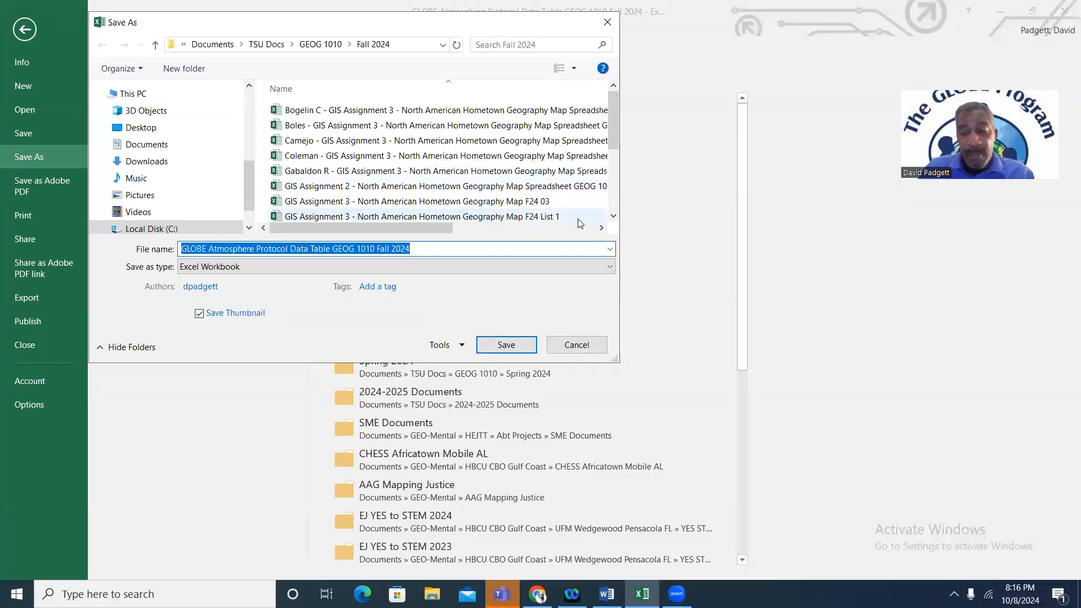
key(Right)
text(Dr )
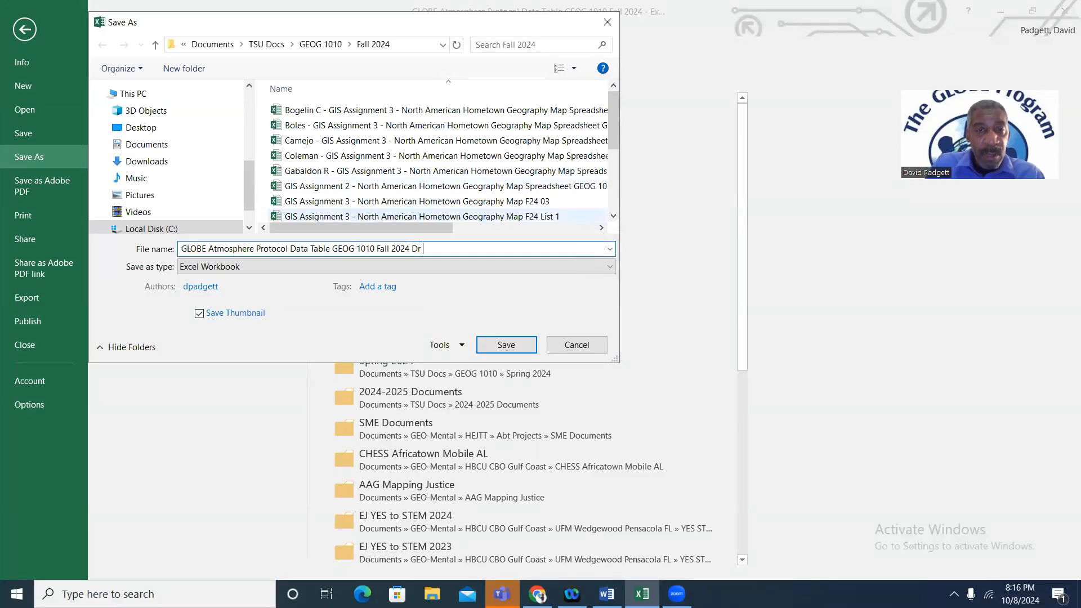
text(P demo)
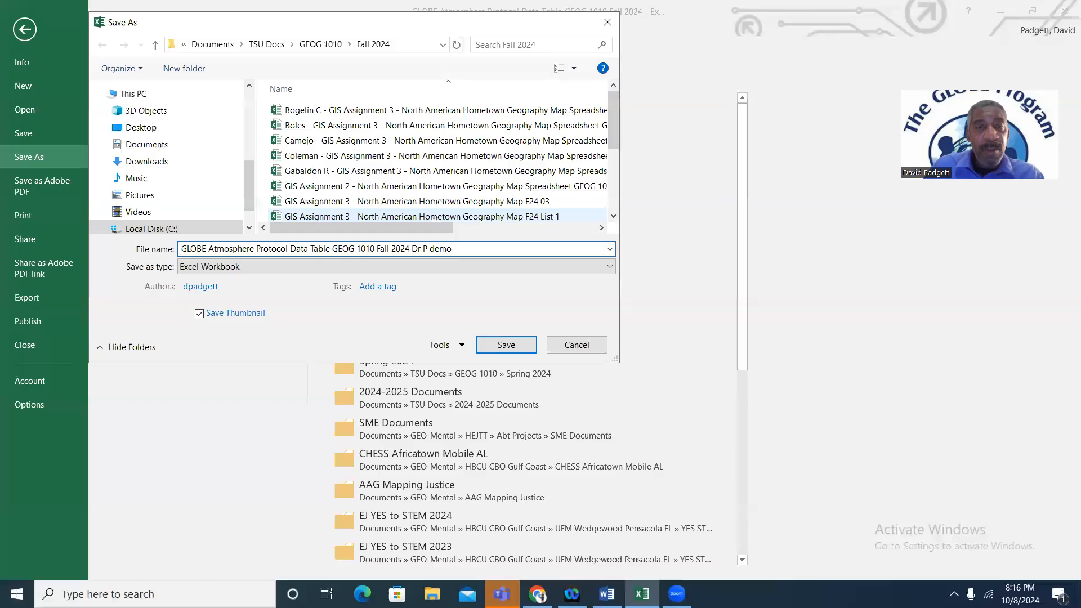
click(524, 347)
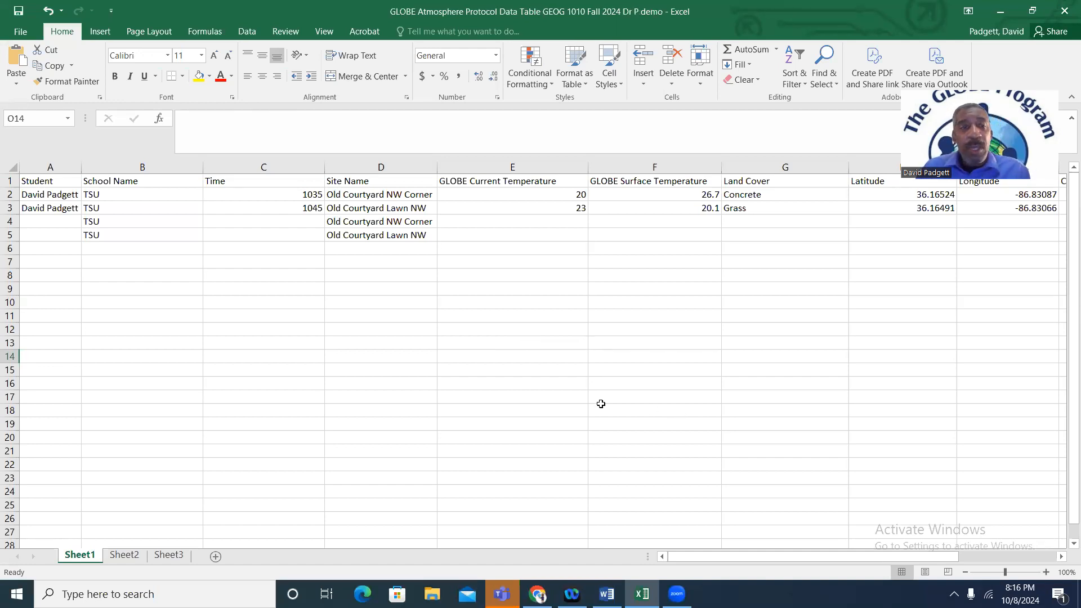
Review the Word assignment instructions from data transfer through CSV import, layer renaming and basemap change, then return to the ArcGIS account setup at the beginning
click(606, 594)
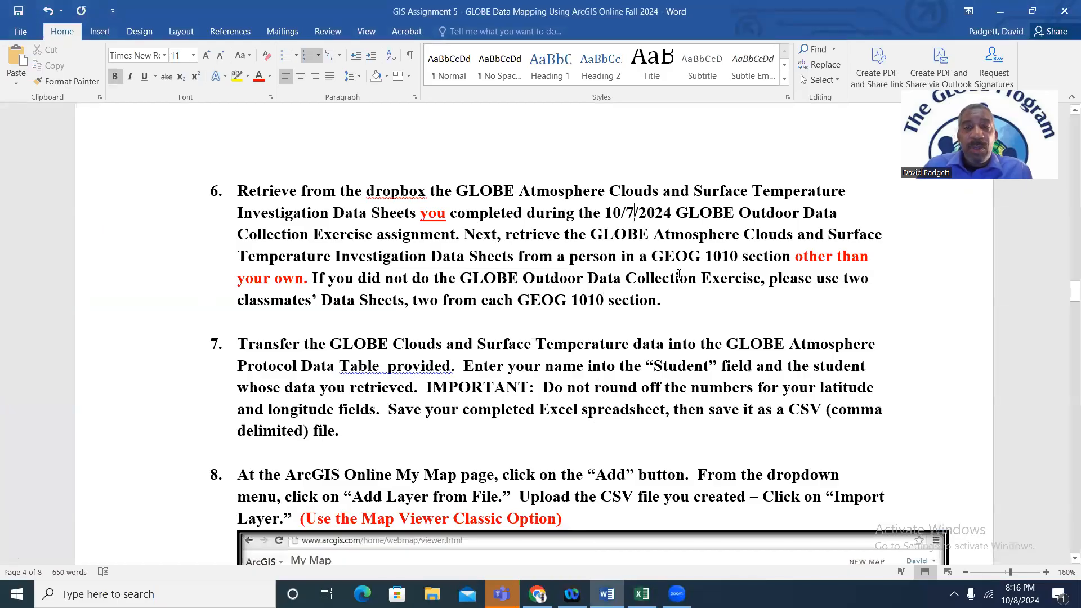
scroll(679, 273, down, 3)
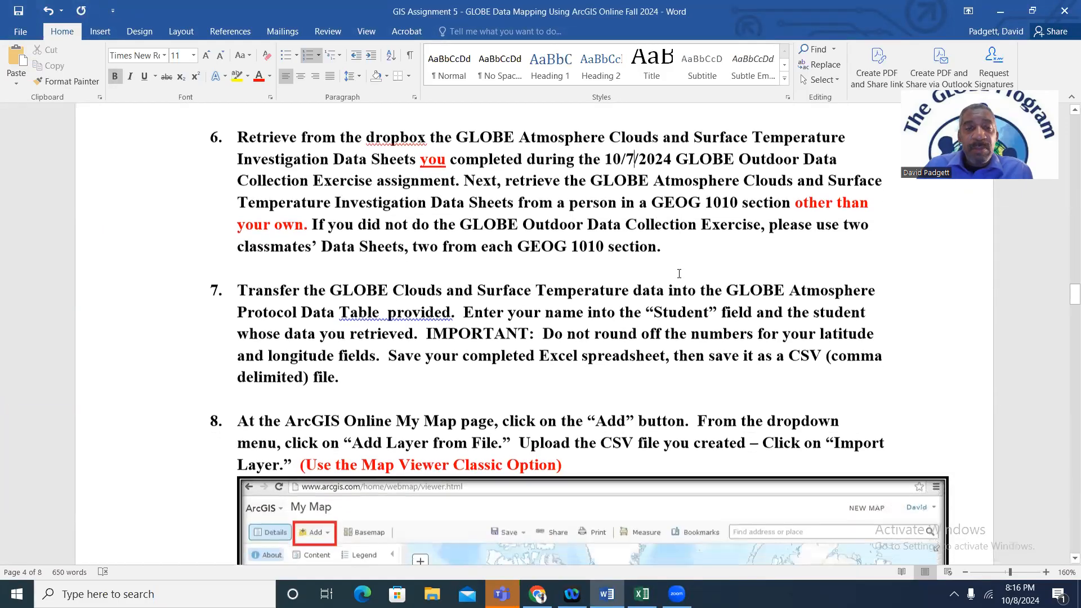
scroll(679, 274, down, 4)
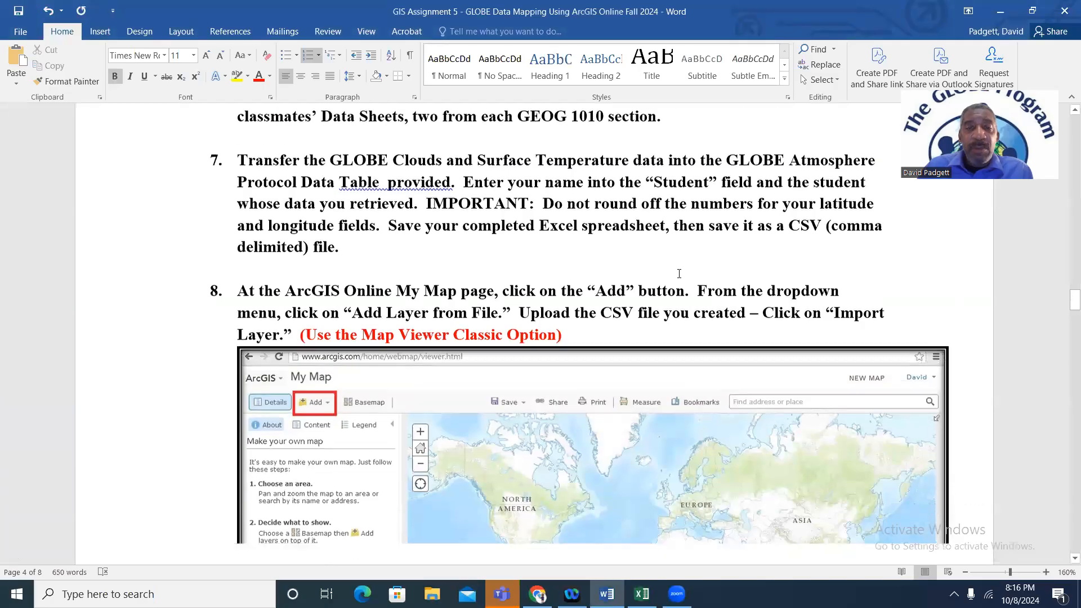
scroll(679, 275, down, 7)
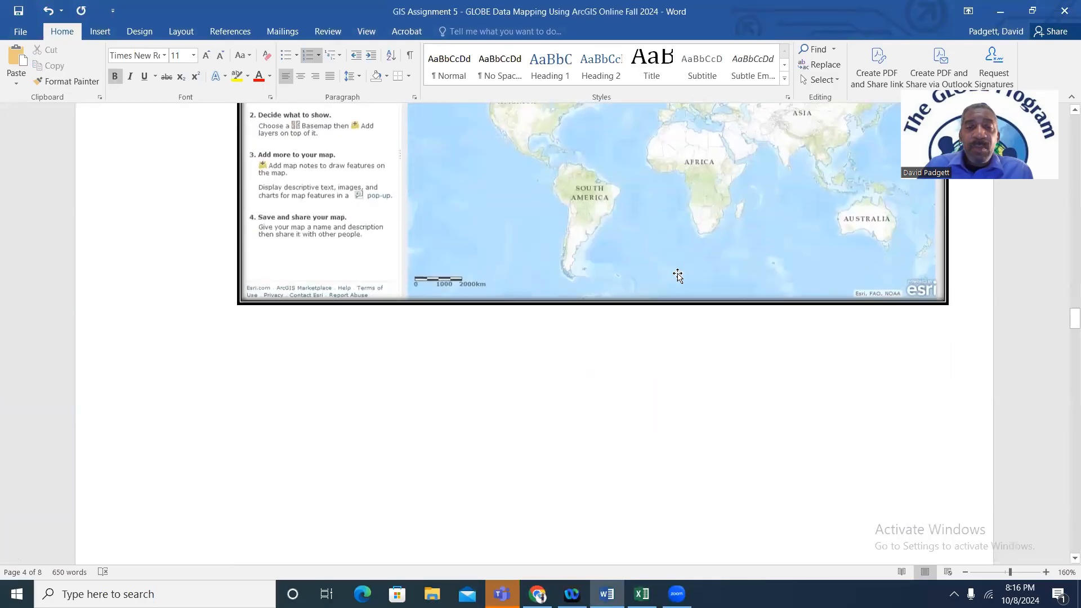
scroll(679, 273, down, 2)
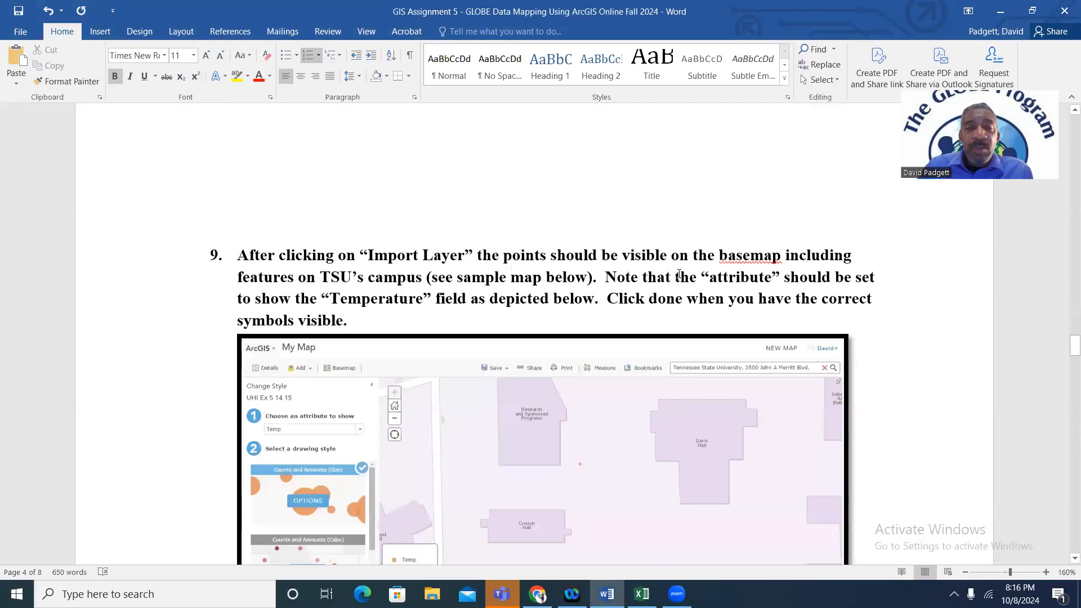
scroll(678, 273, down, 7)
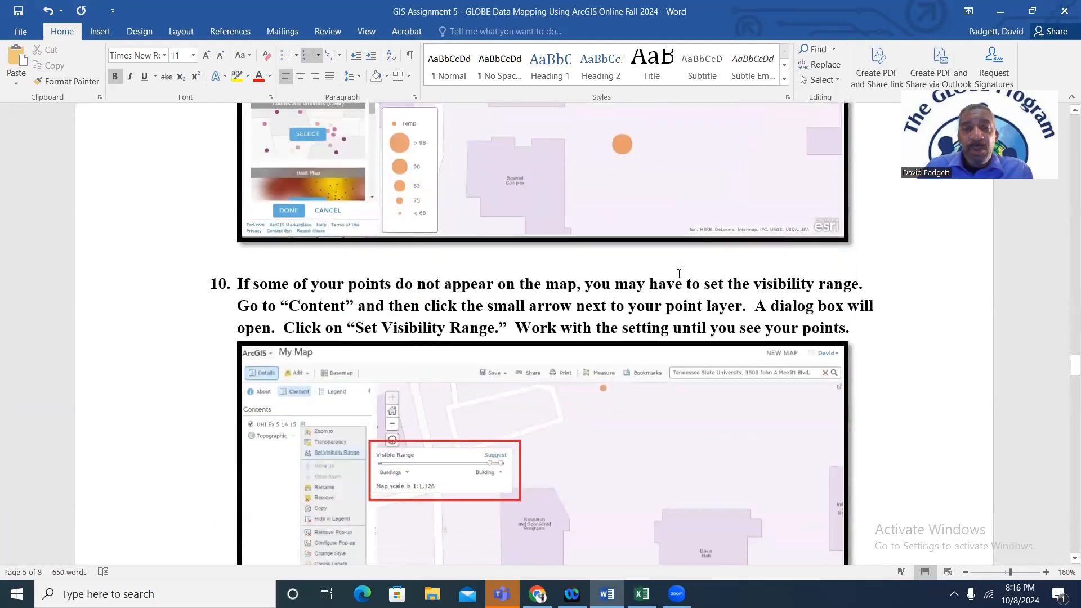
scroll(679, 274, down, 13)
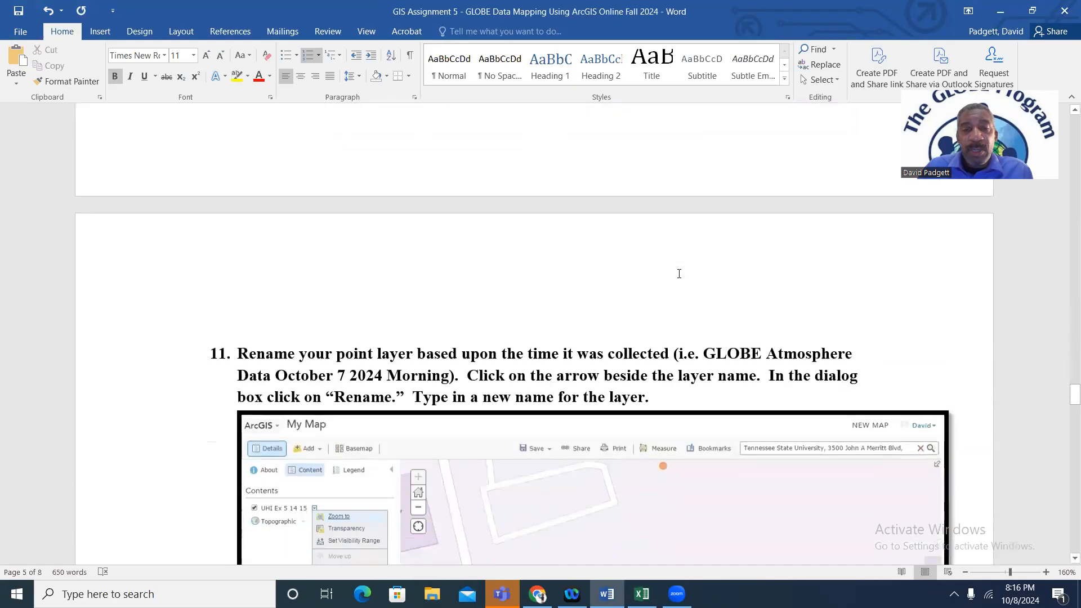
scroll(679, 274, down, 4)
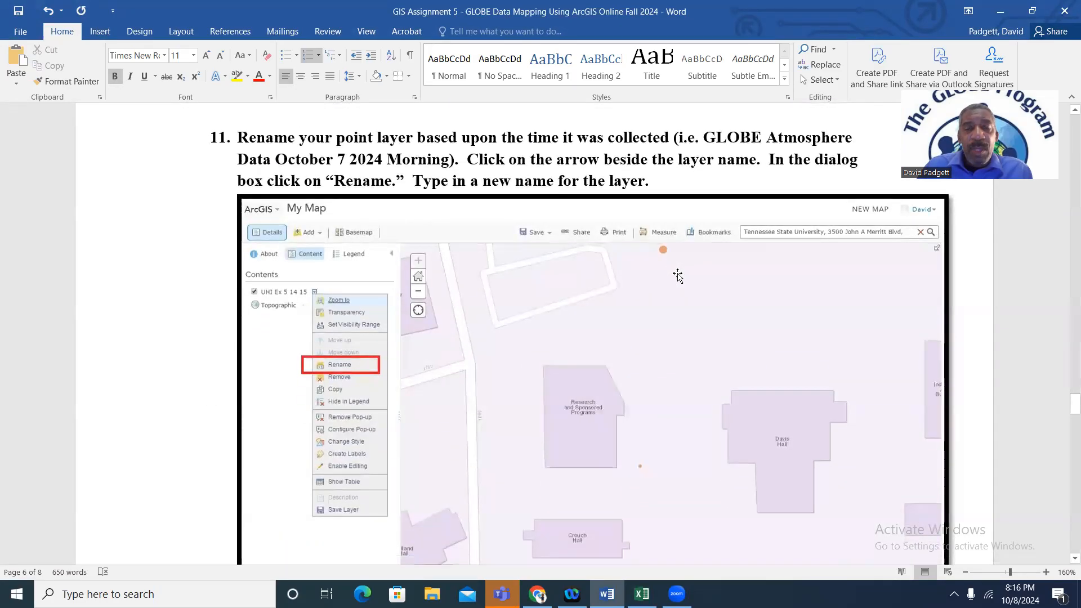
scroll(678, 275, down, 5)
scroll(677, 276, down, 5)
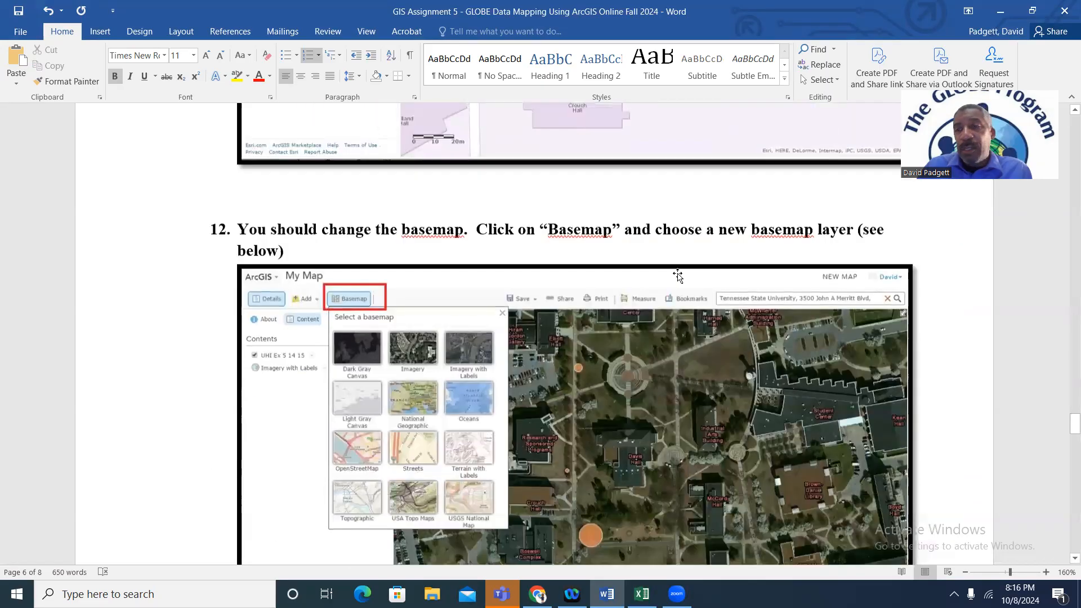
scroll(674, 298, up, 20)
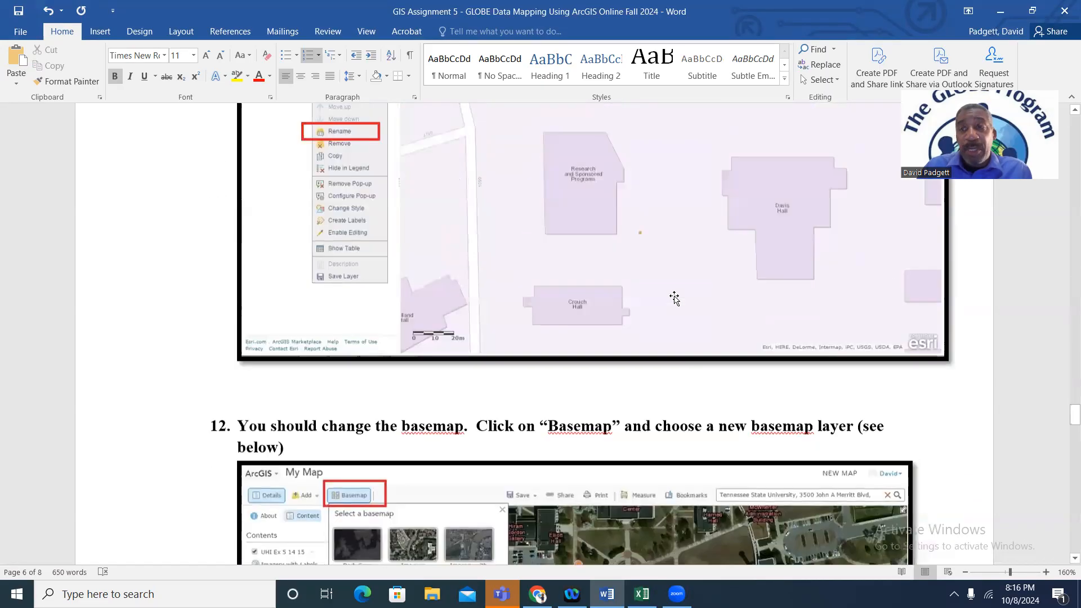
scroll(675, 296, up, 10)
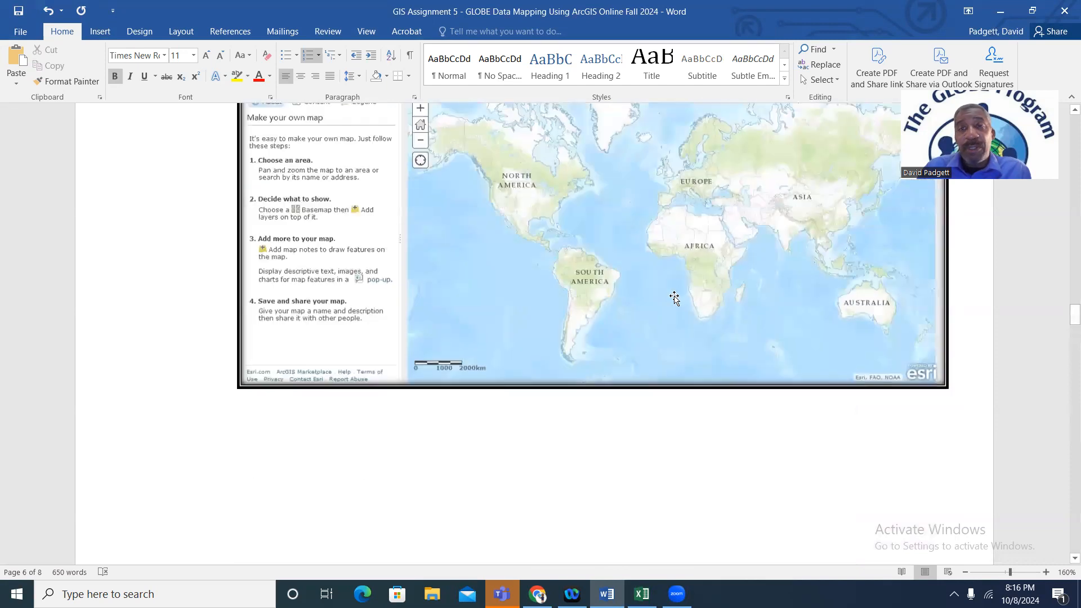
scroll(675, 296, up, 20)
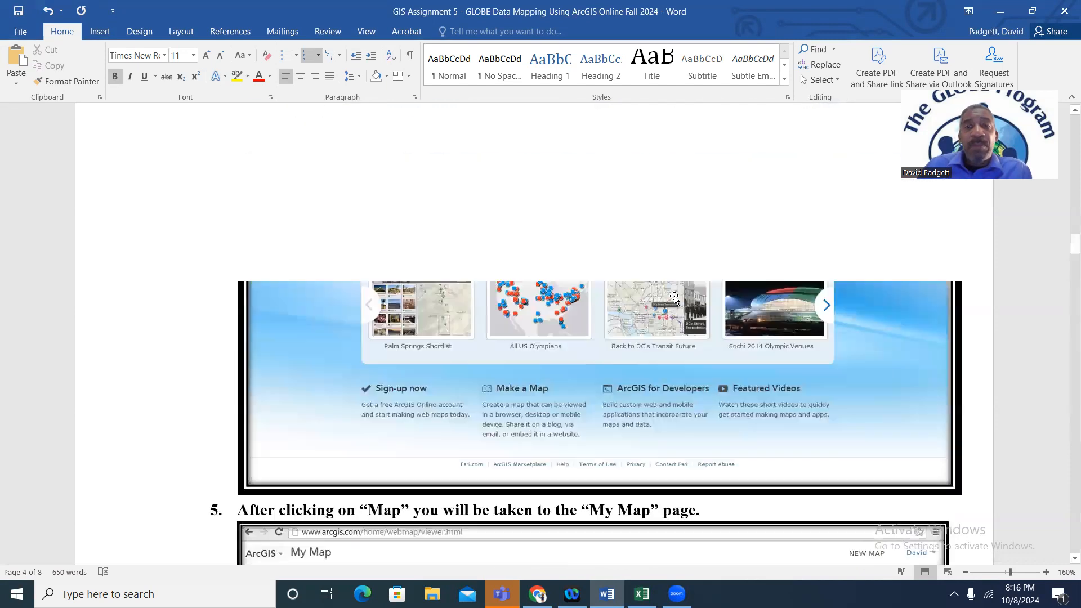
scroll(674, 299, up, 20)
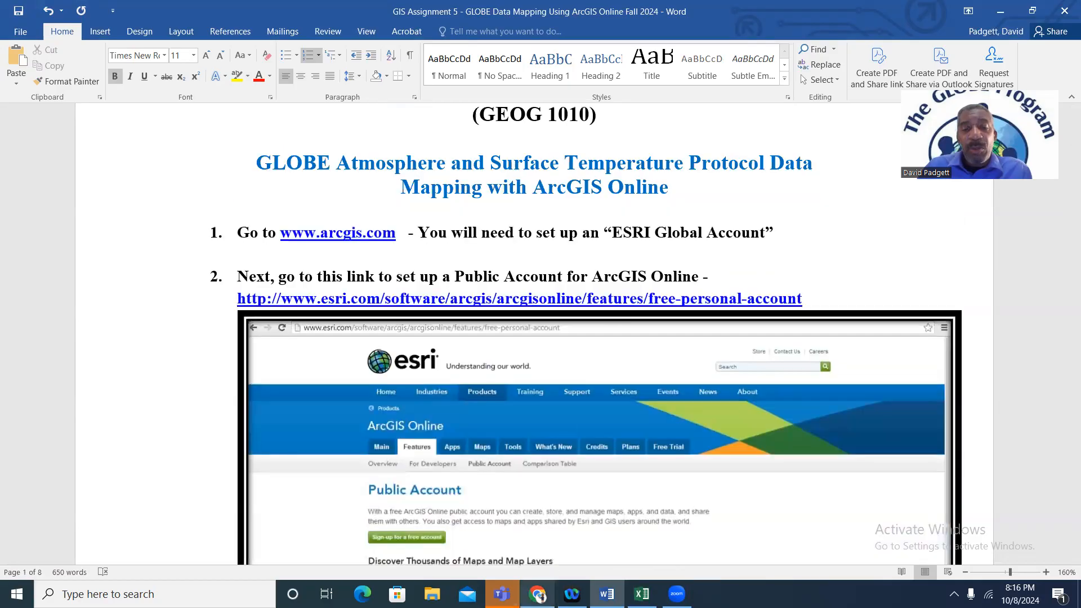
Switch to Chrome and find the afternoon atmosphere data sheet with the 13:46 and 13:55 readings on the GIS Assignment 5 page
click(537, 594)
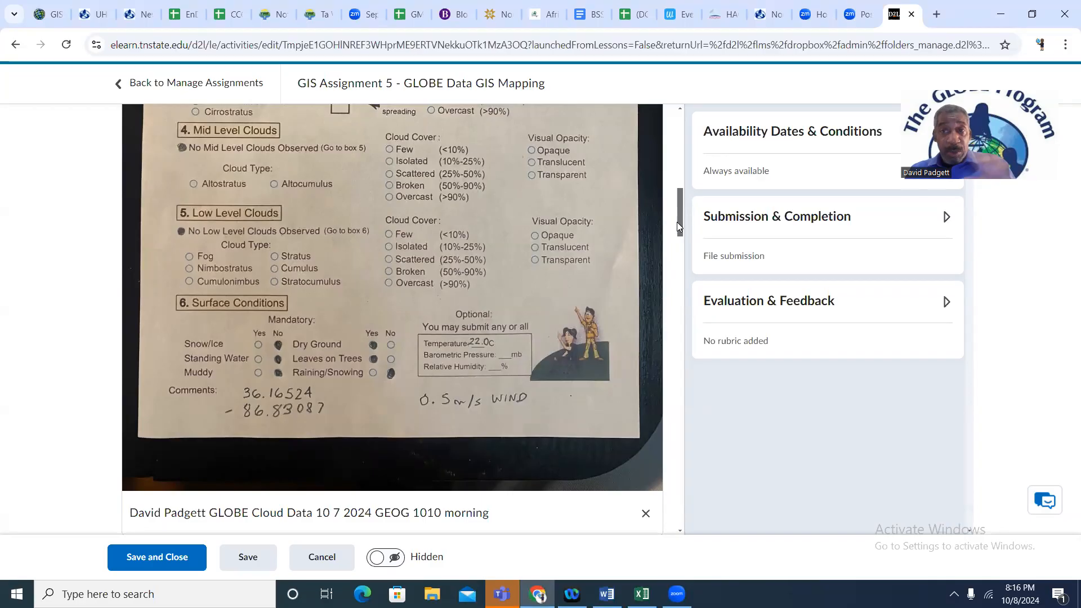
drag(679, 226, 680, 265)
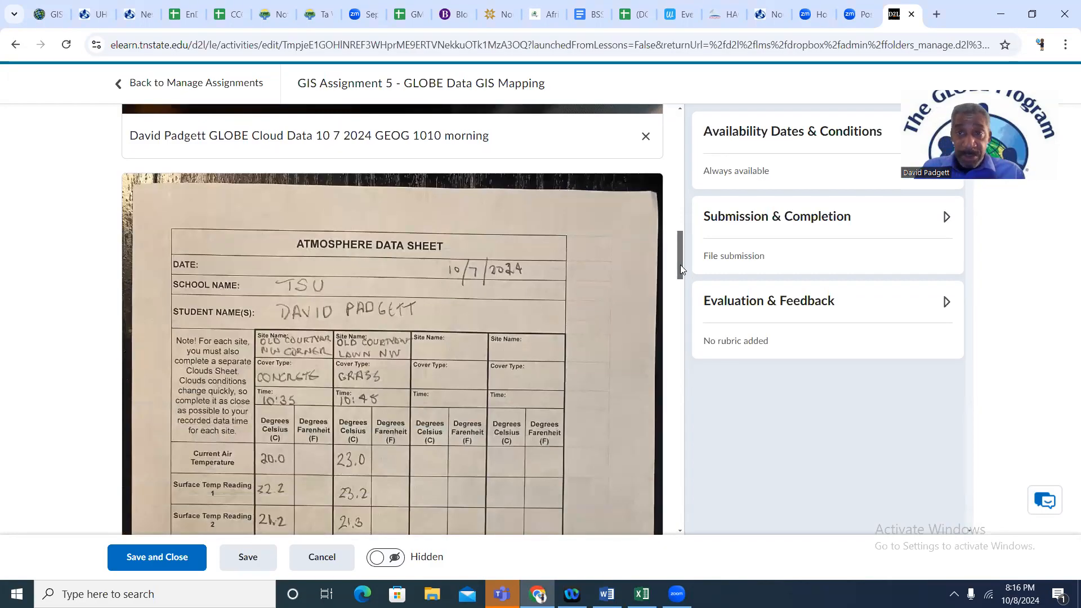
drag(680, 265, 679, 293)
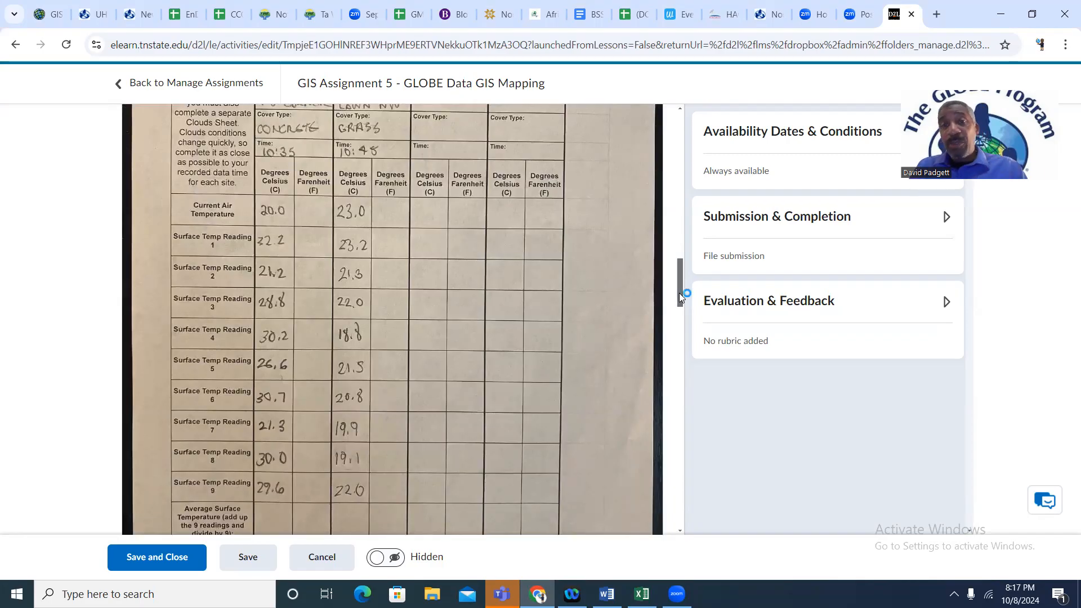
drag(679, 293, 678, 456)
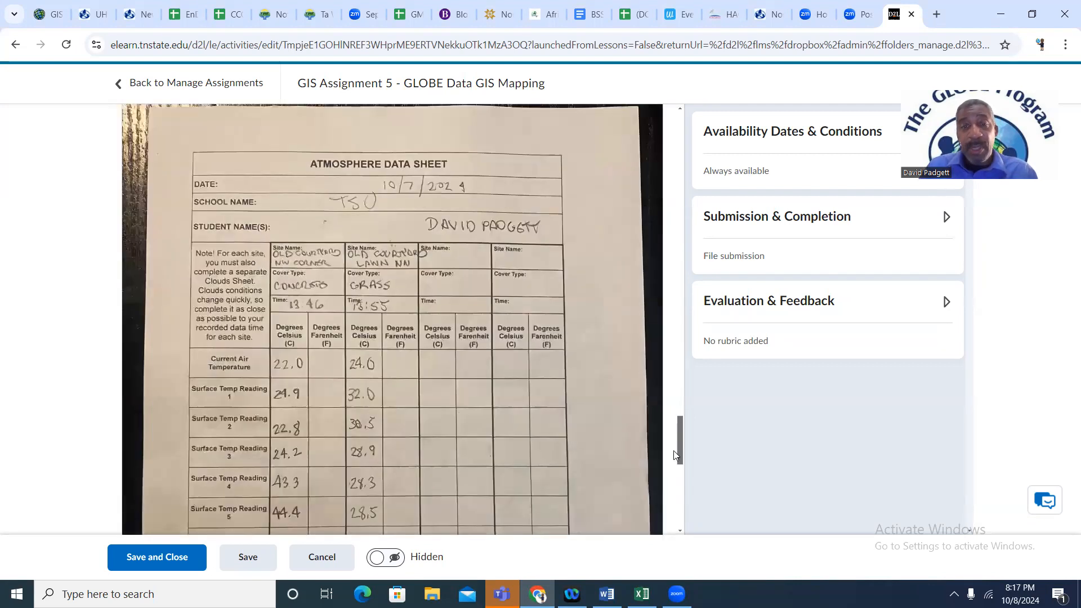
Switch to Excel and enter the student's abbreviated name in cells A4 and A5 of the Student column
click(641, 594)
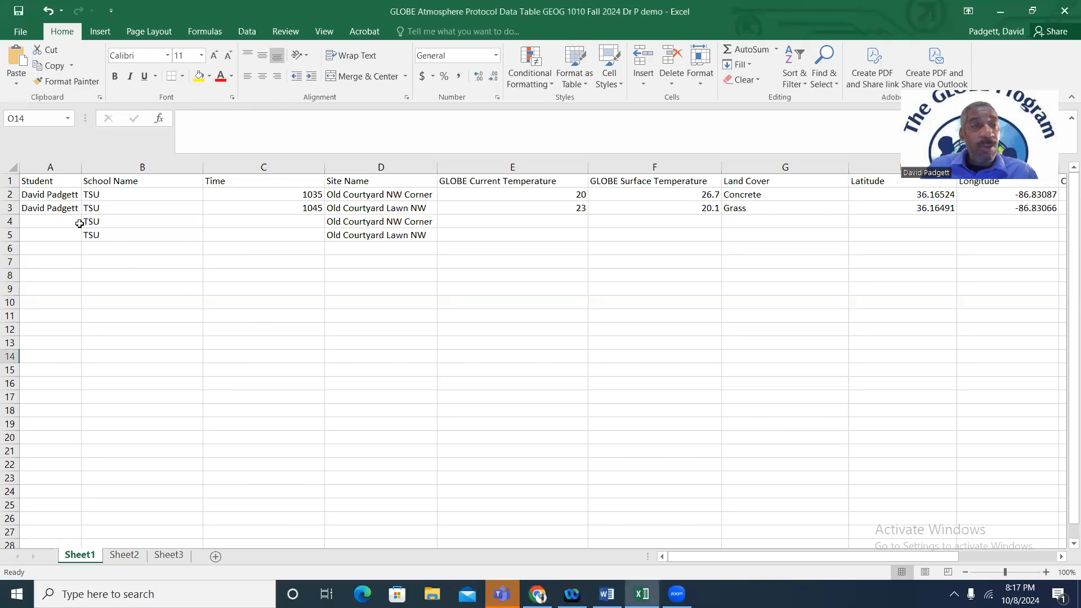
click(63, 221)
text(D)
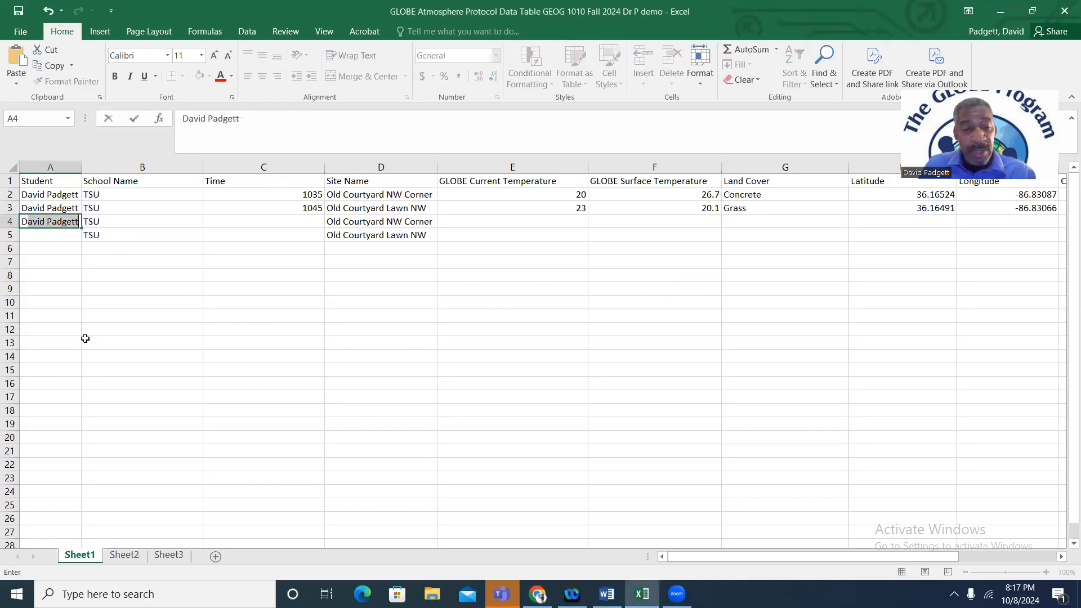
text(r P)
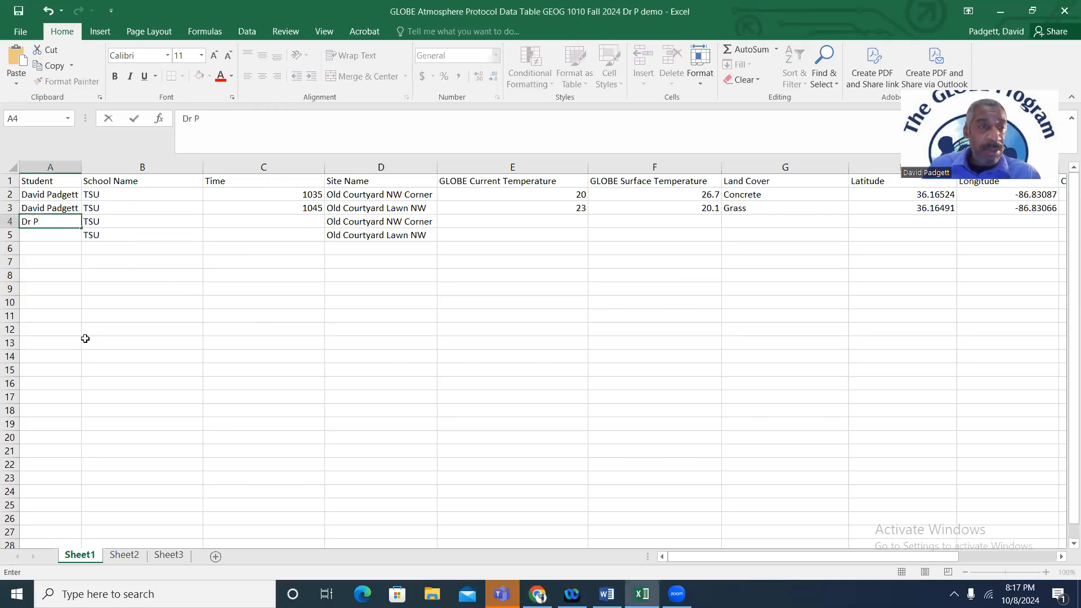
click(68, 237)
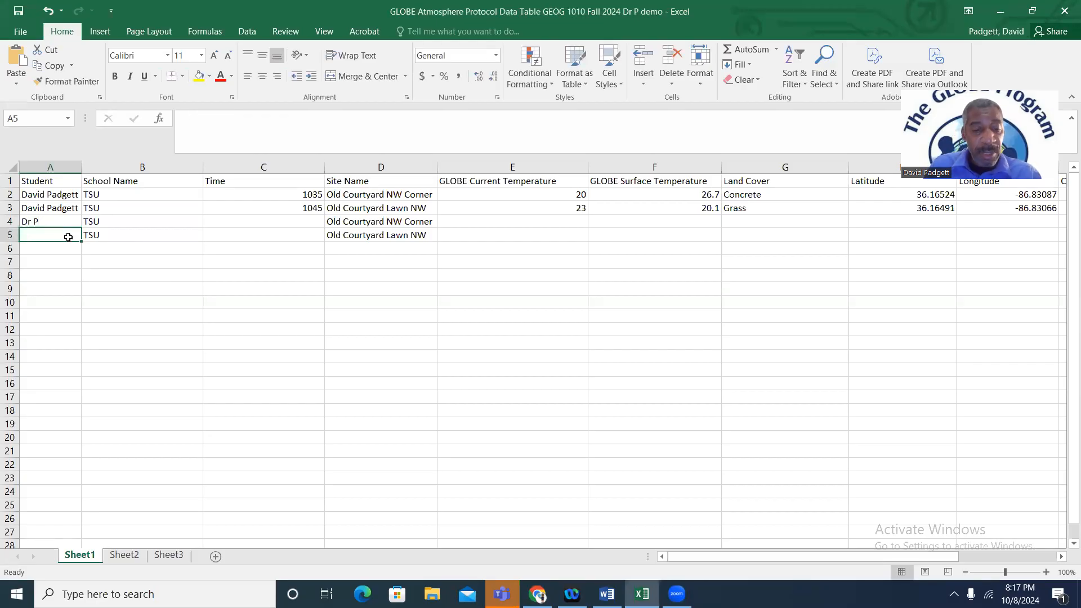
text(Dr P)
key(Tab)
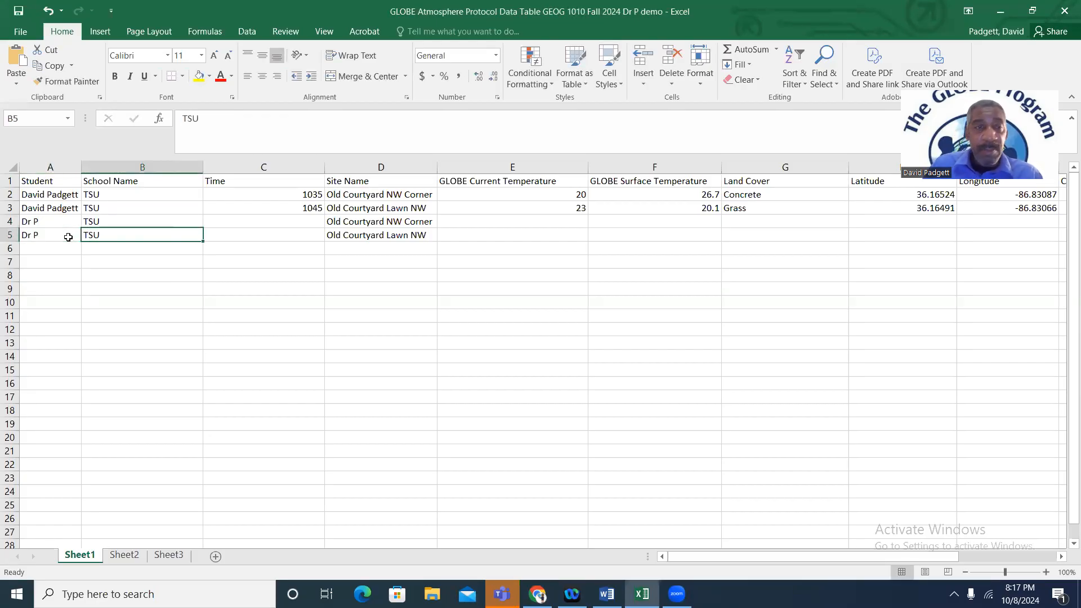
Look up the afternoon observation times on the data sheet in Chrome and enter 1346 in Excel cell C4 and 1355 in C5
click(276, 222)
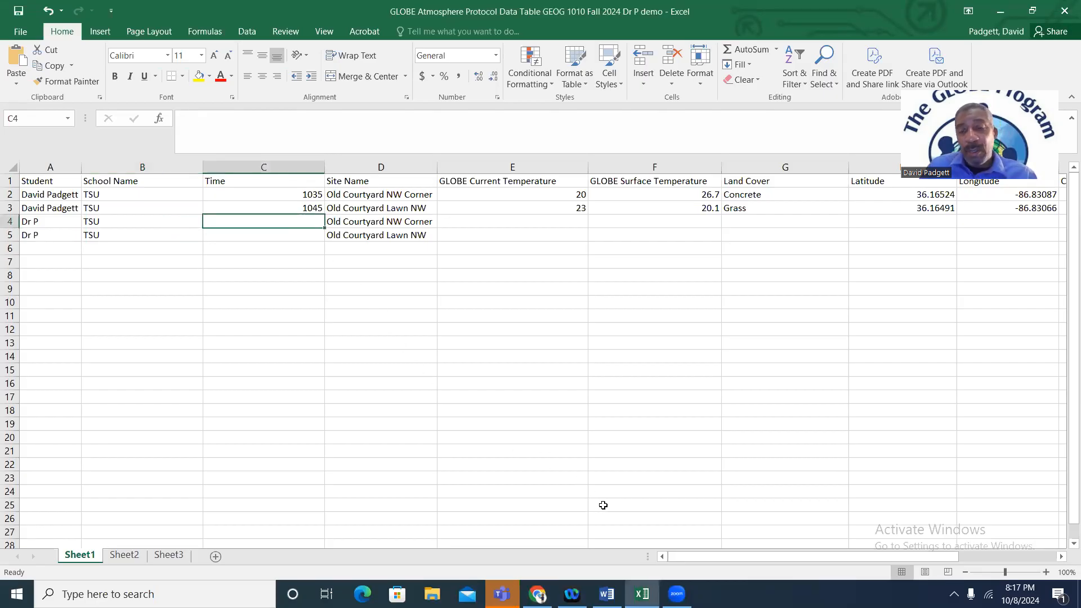
click(538, 594)
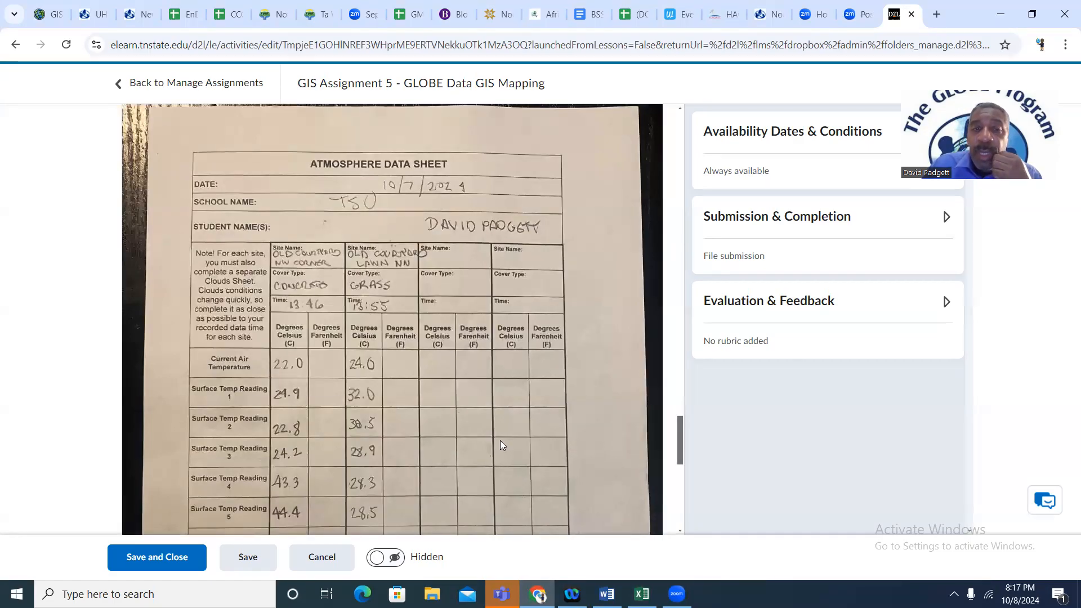
scroll(501, 441, down, 1)
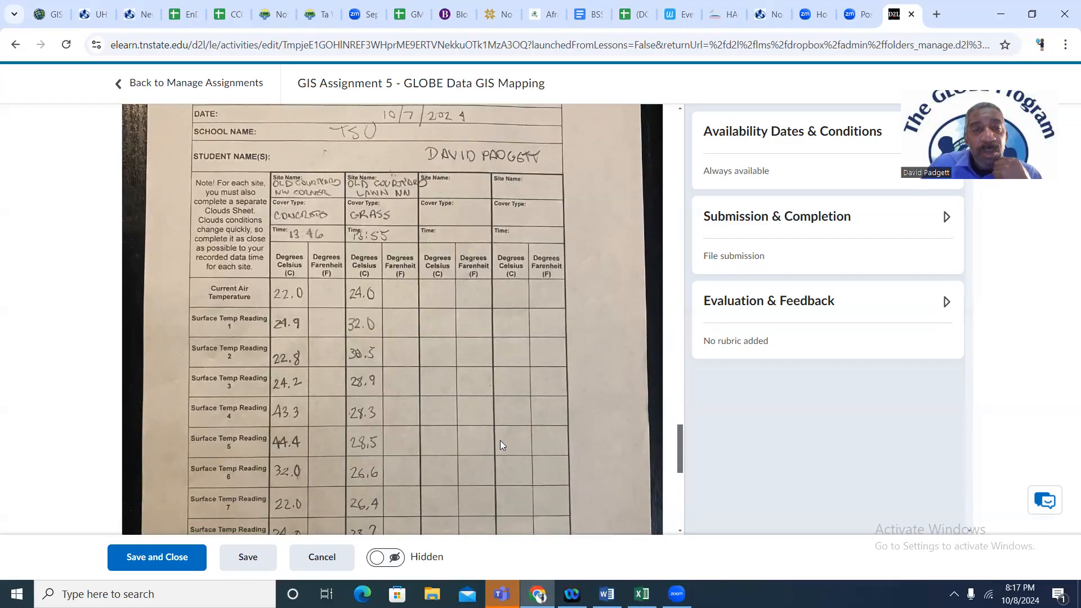
click(641, 594)
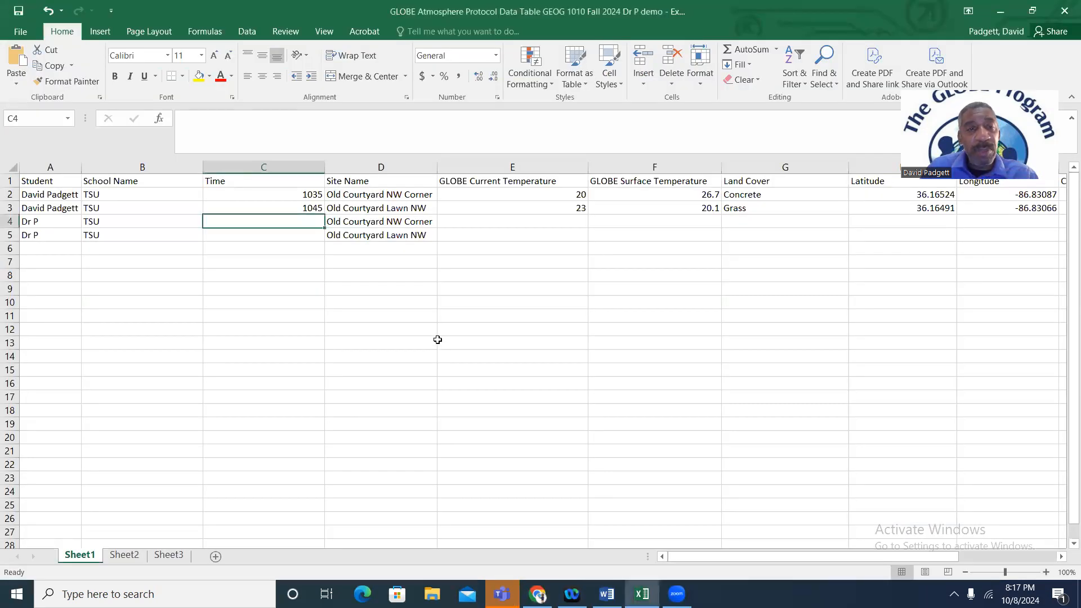
text(1346)
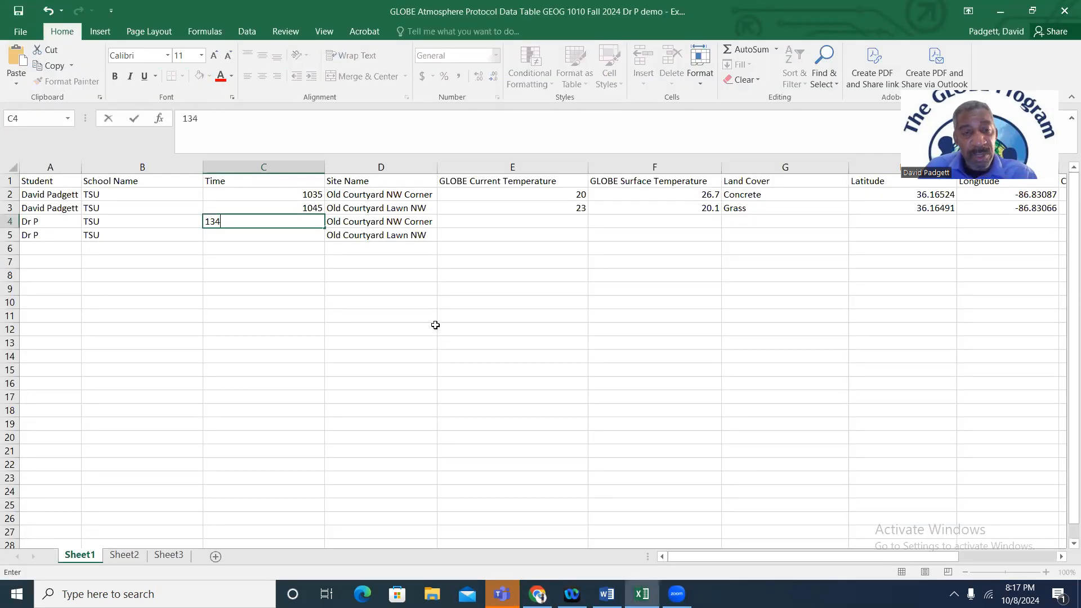
click(298, 238)
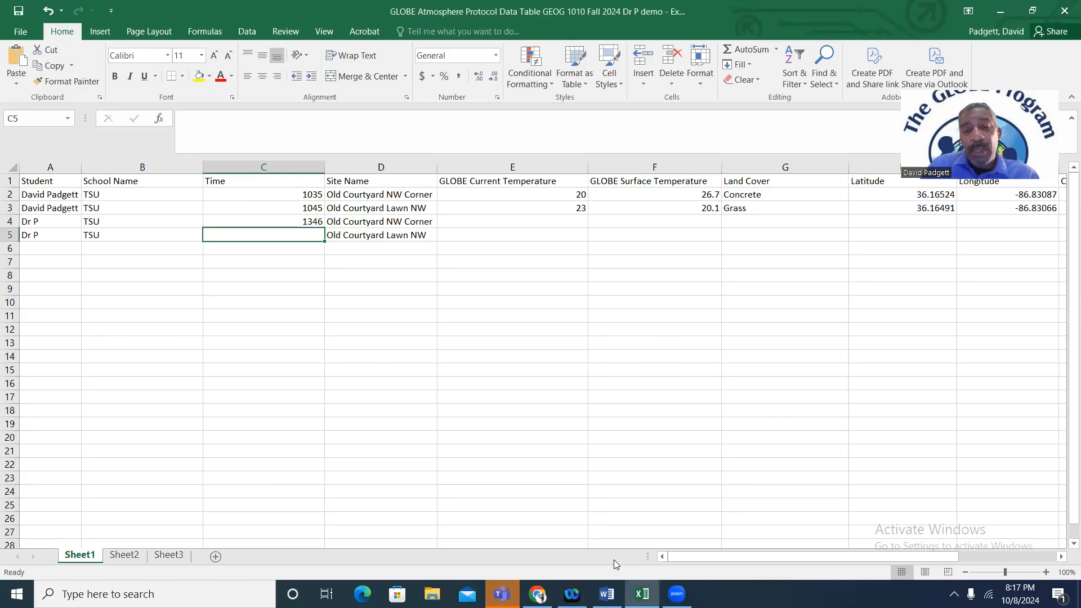
click(538, 594)
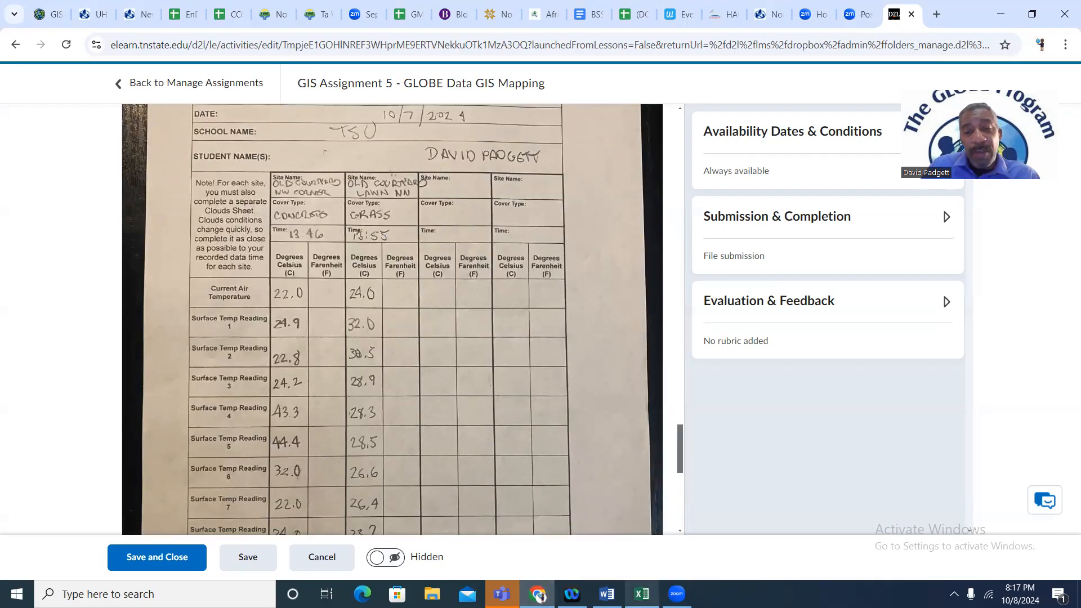
click(642, 593)
text(1355)
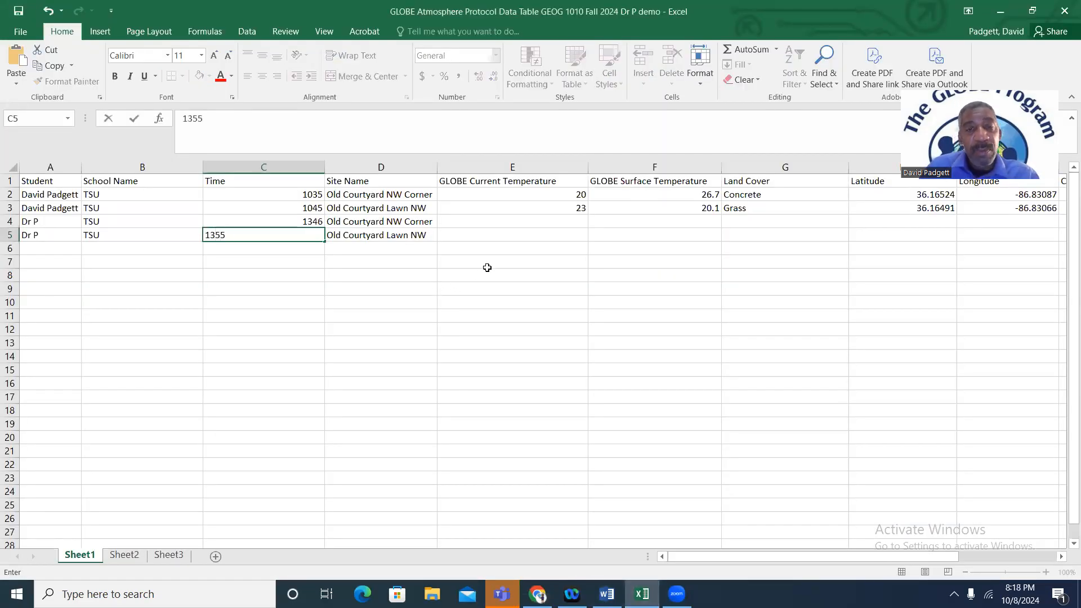
Look up the afternoon air temperatures in Chrome and enter 22 in Excel cell E4 and 24 in E5 under GLOBE Current Temperature
click(528, 220)
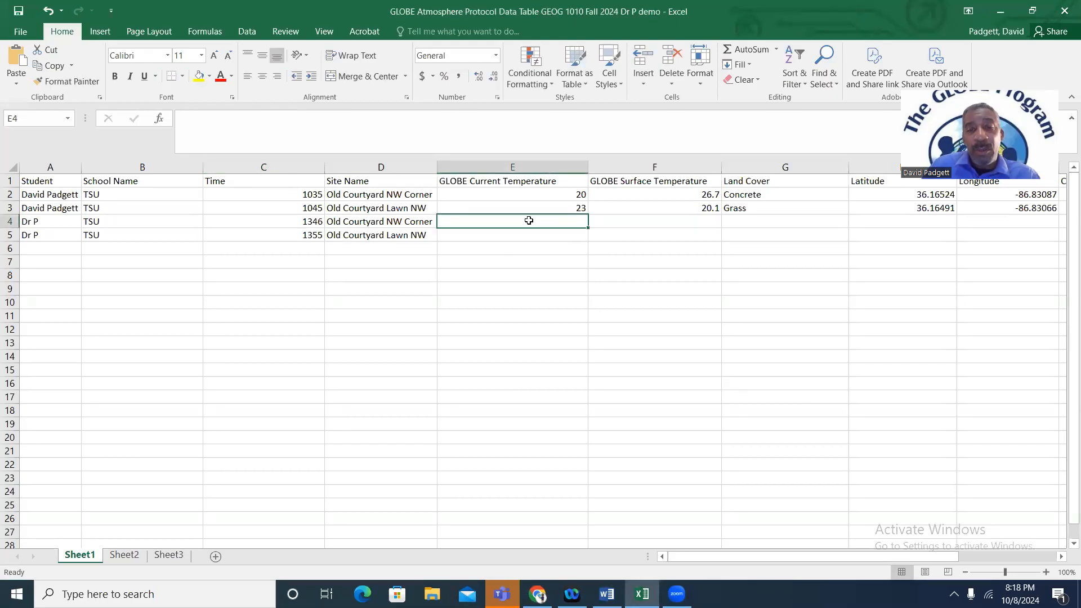
click(536, 594)
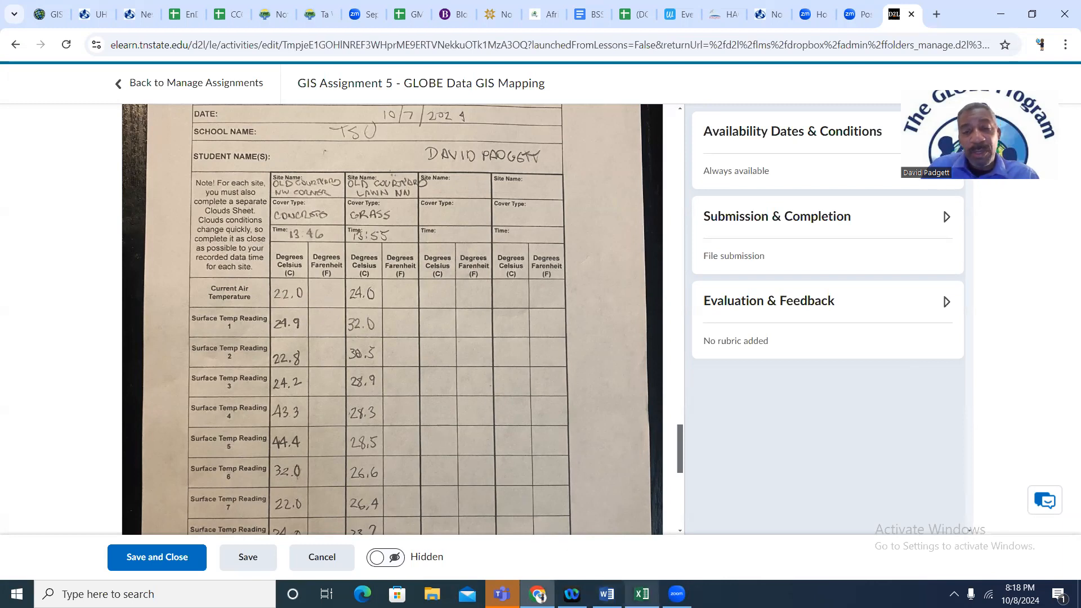
click(642, 594)
text(3)
key(BackSpace)
text(22)
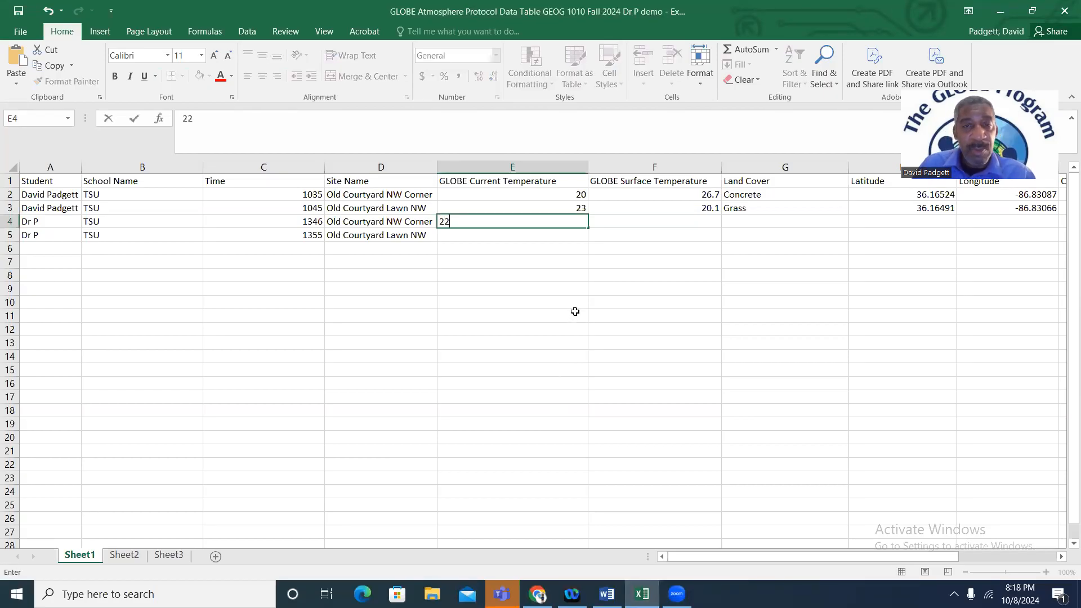
click(569, 235)
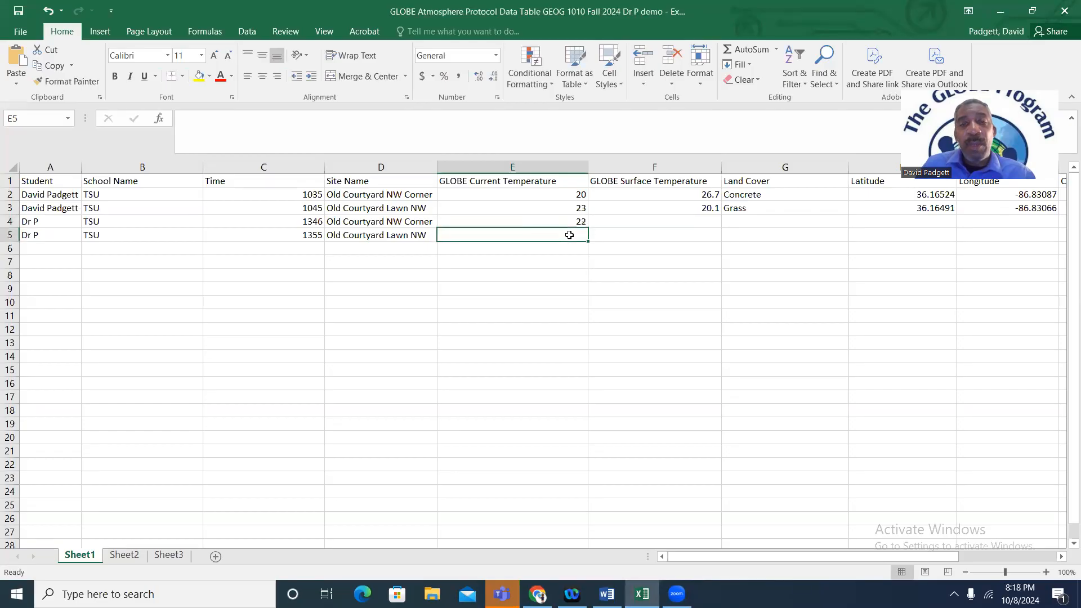
click(537, 594)
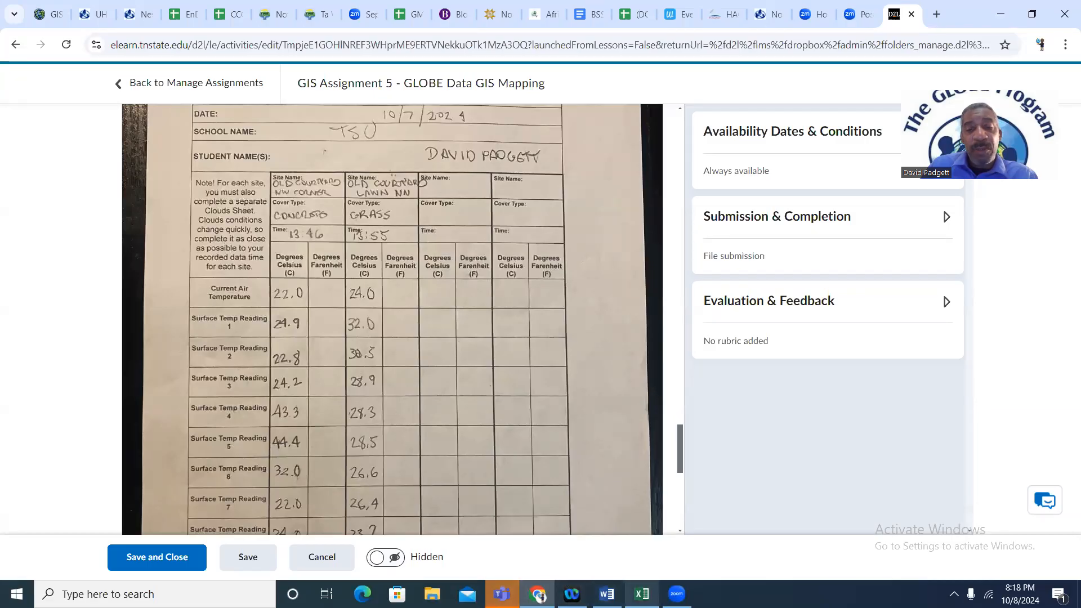
click(642, 594)
text(24)
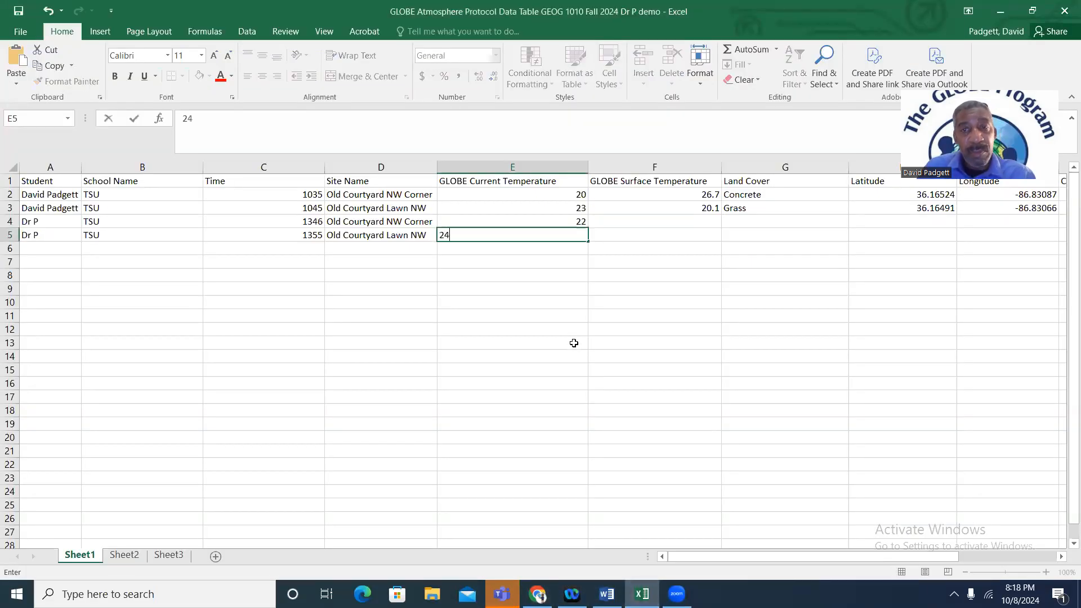
click(642, 321)
Review the nine afternoon surface temperature readings in Chrome and enter 28.8 as the concrete site's surface temperature in Excel cell F4
click(675, 220)
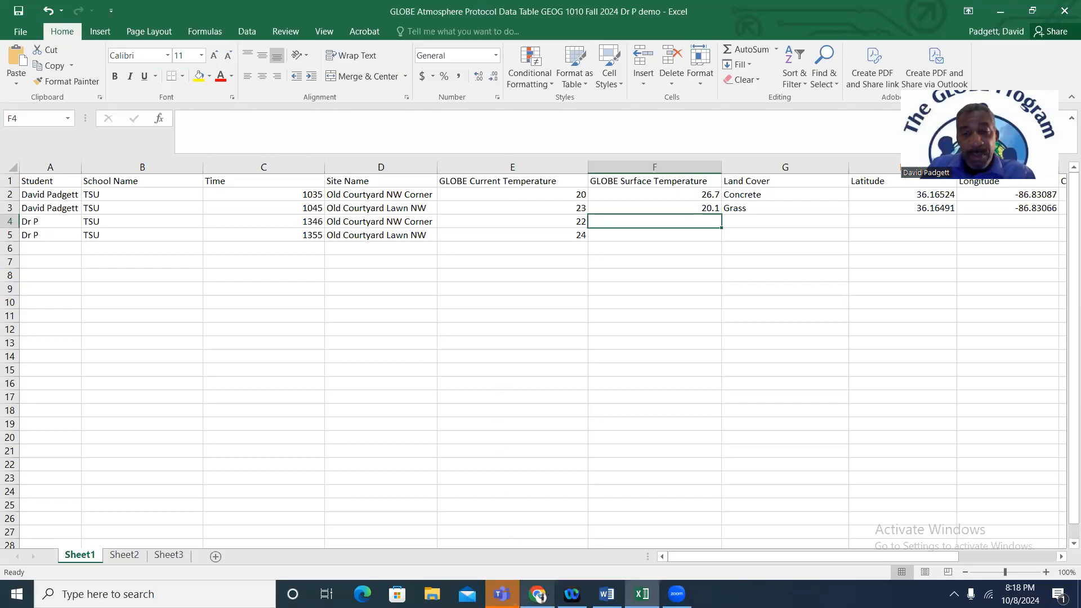
click(537, 594)
scroll(452, 377, down, 3)
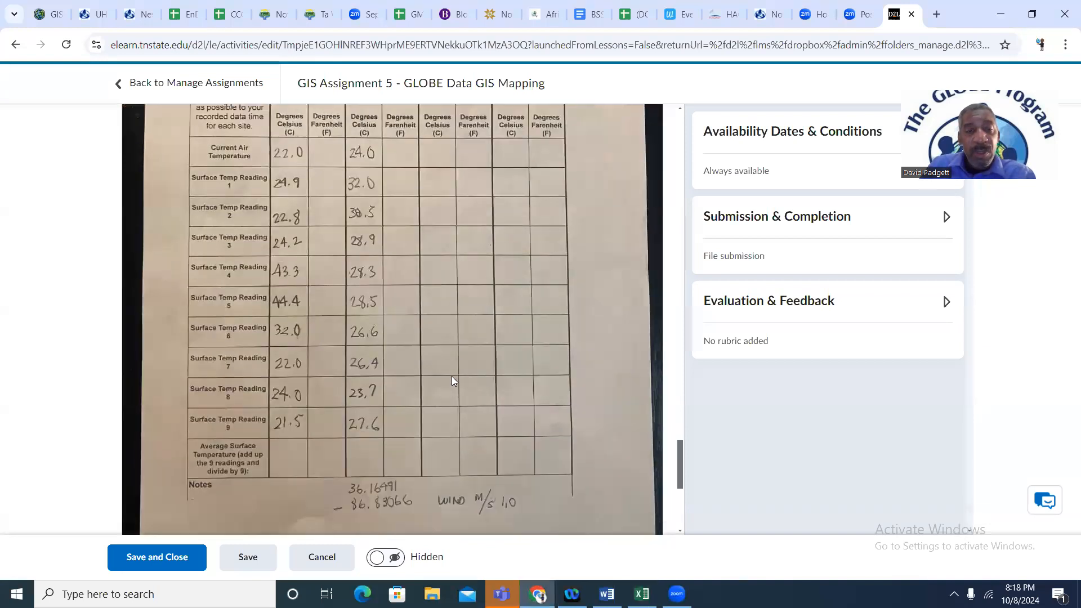
scroll(452, 380, up, 1)
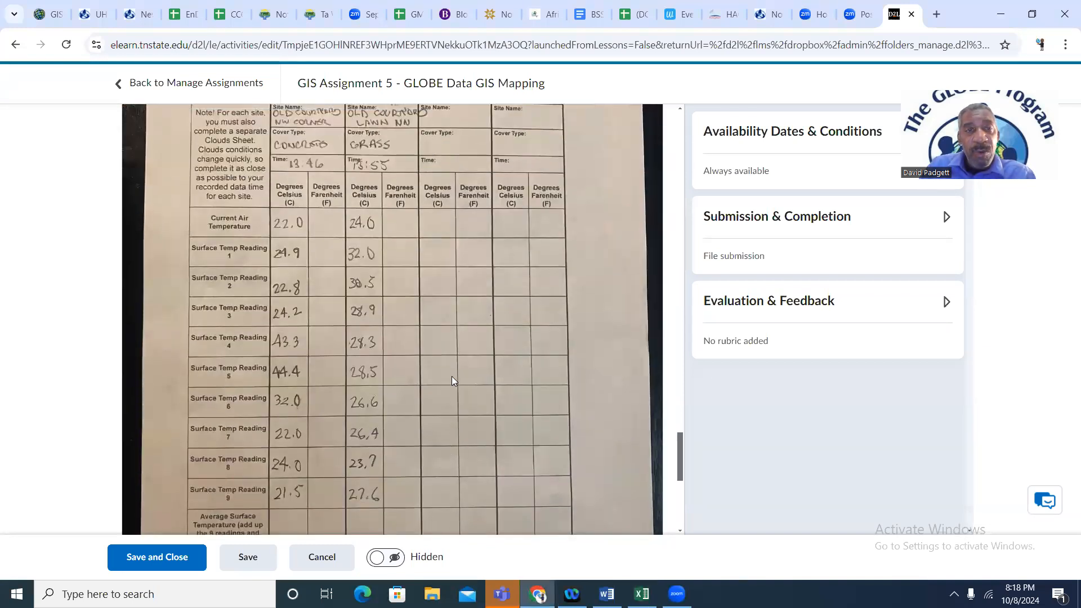
scroll(434, 380, down, 1)
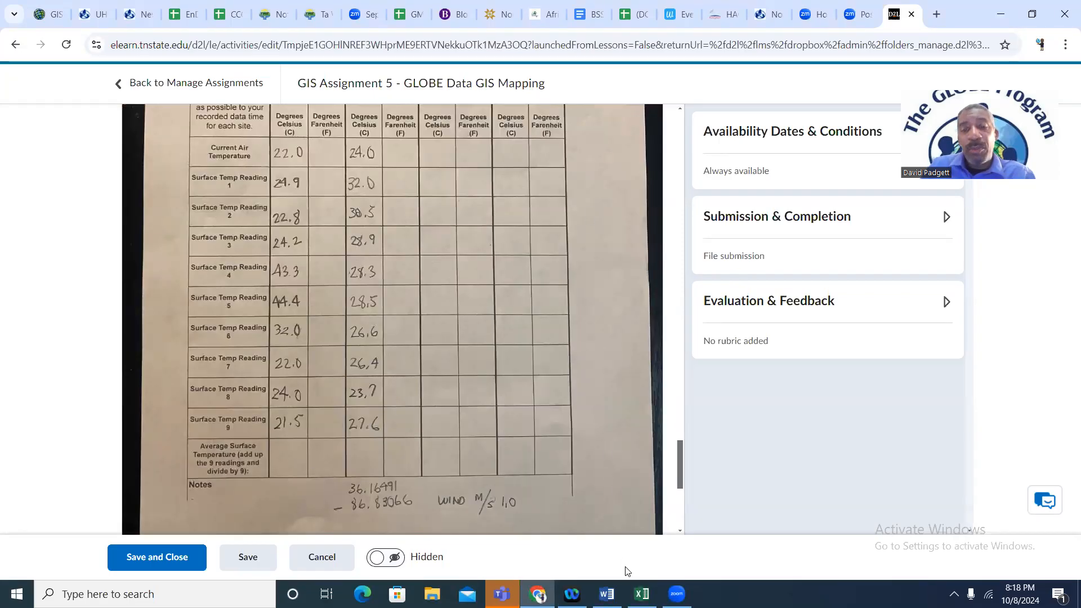
click(640, 593)
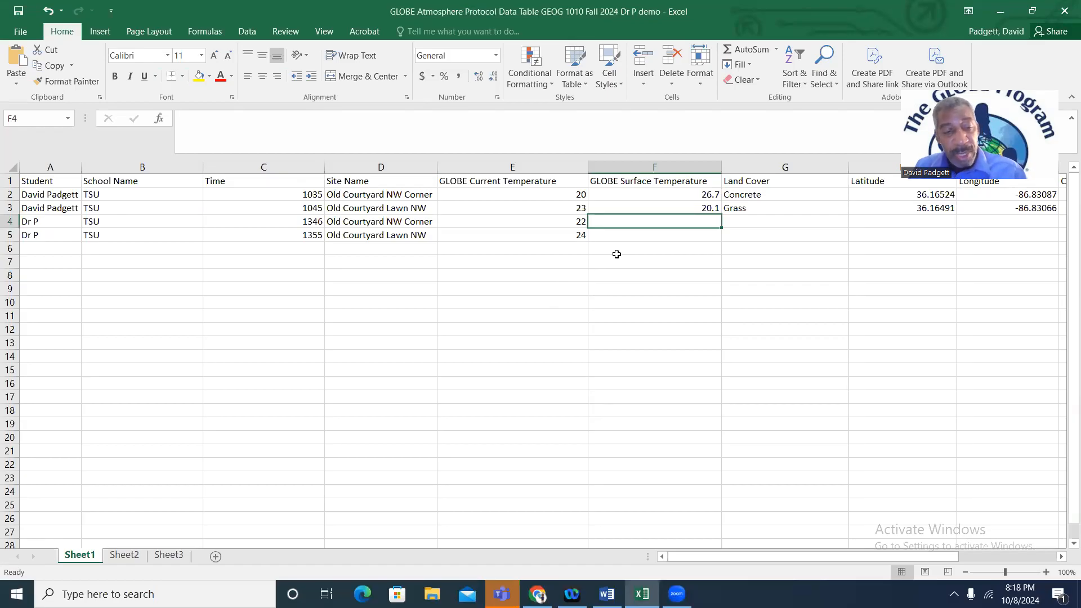
text(28)
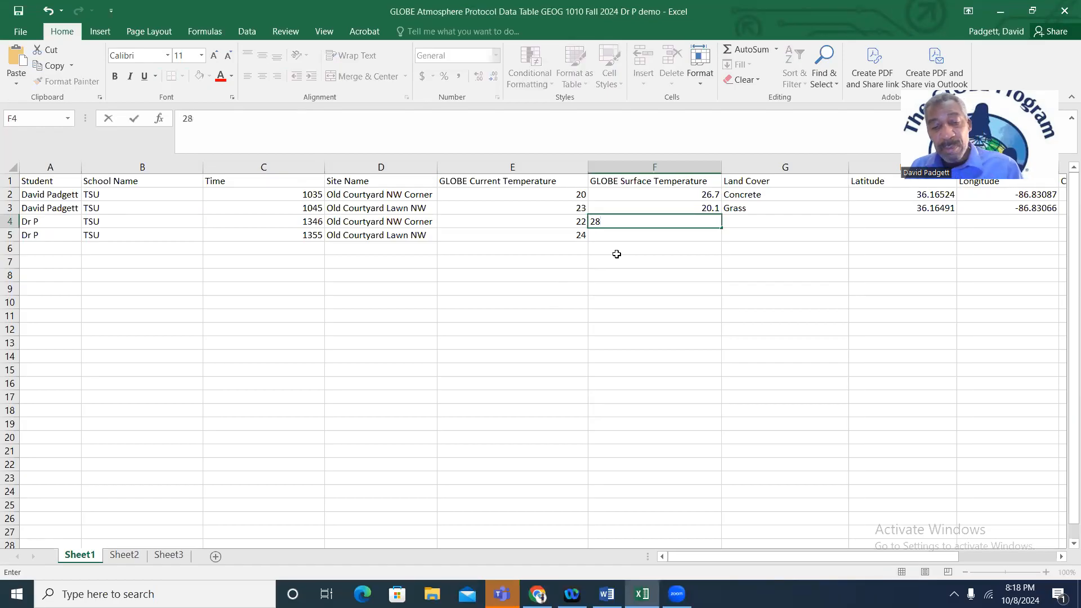
text(.8)
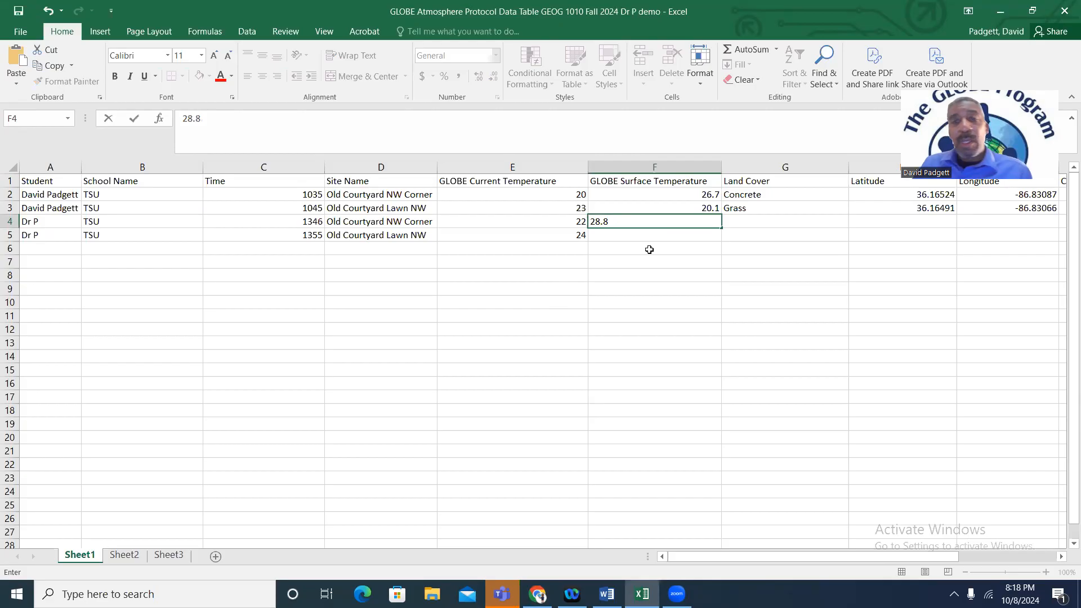
click(659, 253)
Enter 30.7 as the afternoon surface temperature of the Old Courtyard Lawn NW site in cell F5
click(693, 232)
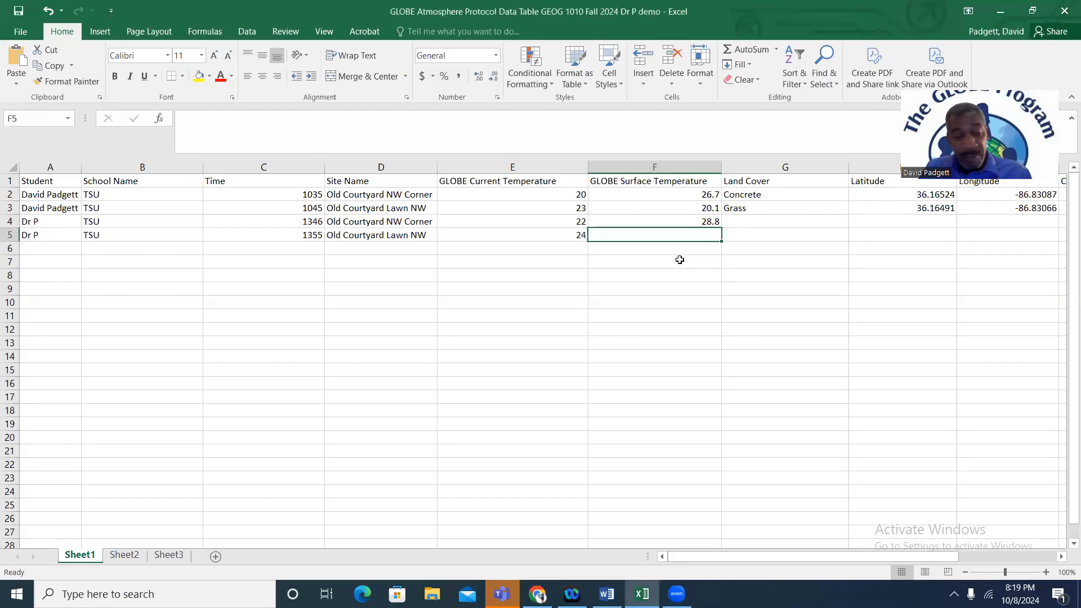
text(30)
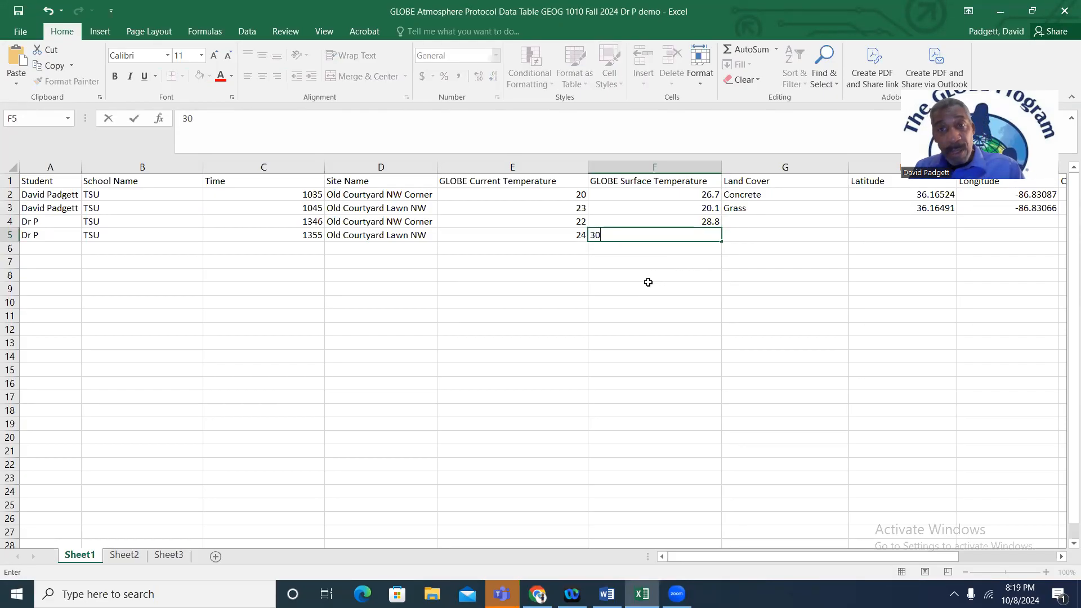
text(.7)
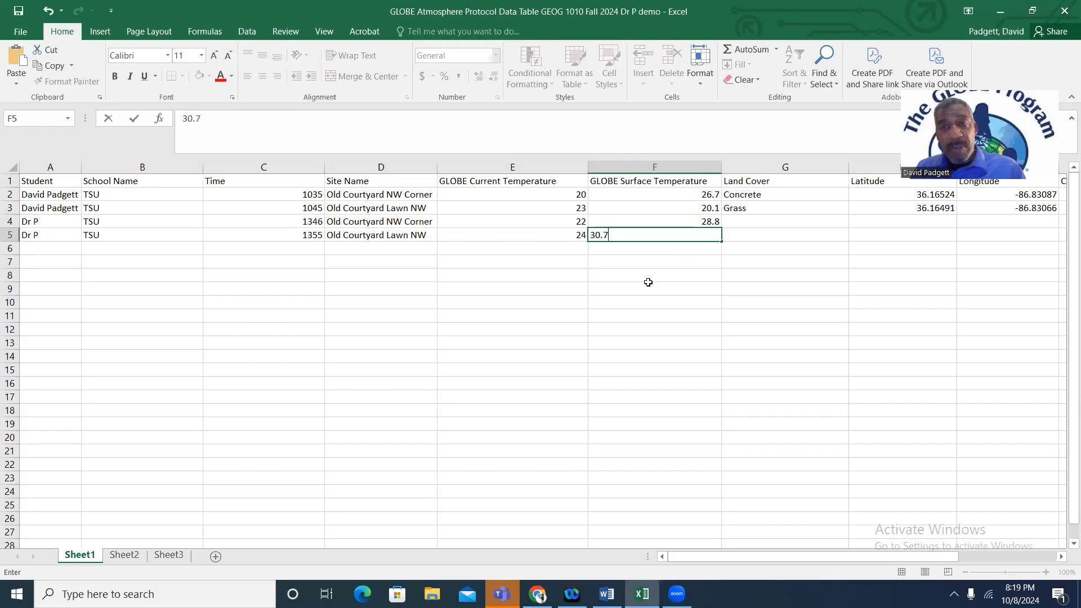
click(822, 301)
Enter Concrete in cell G4 and Grass in G5 as the afternoon sites' land cover
click(769, 225)
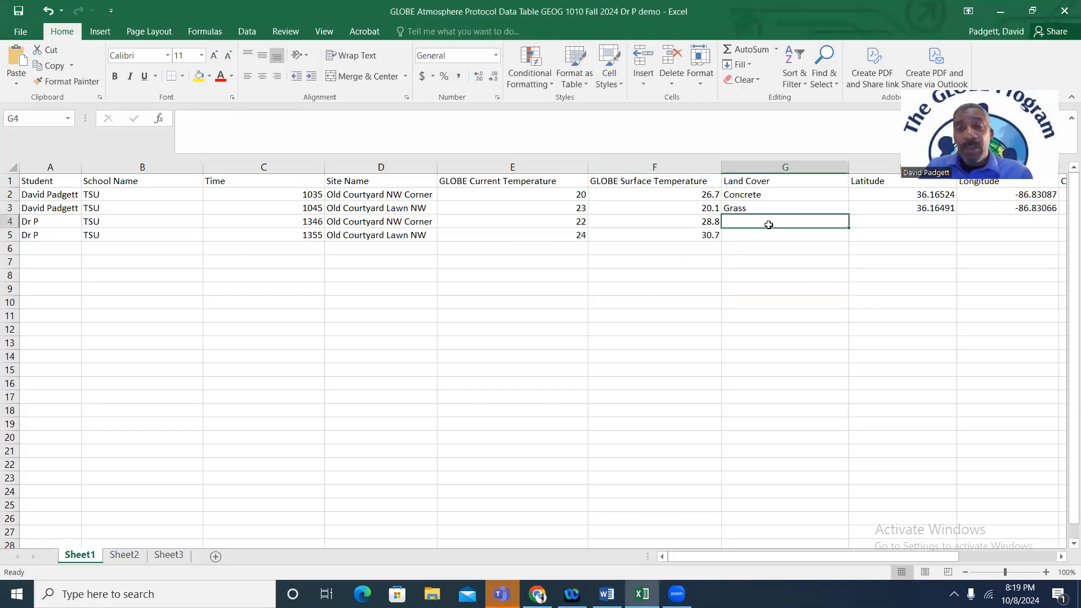
text(c)
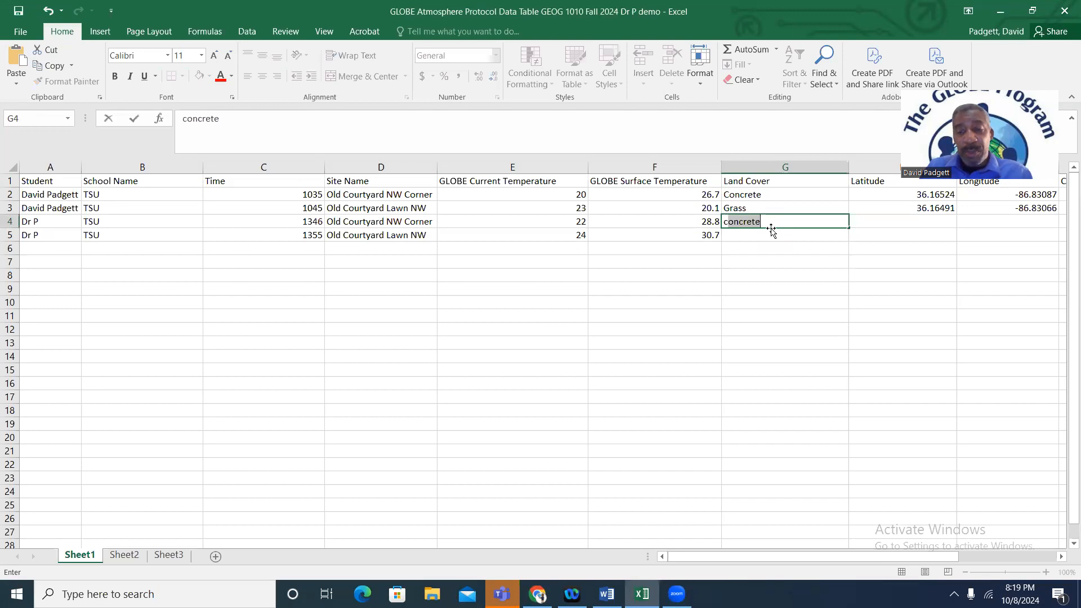
key(BackSpace)
key(BackSpace)
text(C)
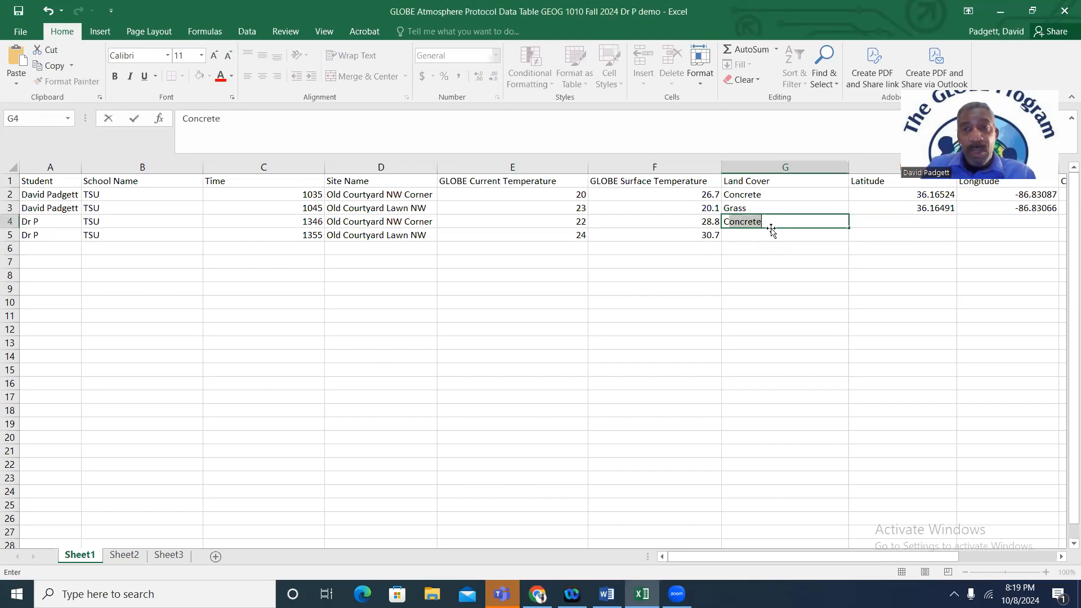
key(Return)
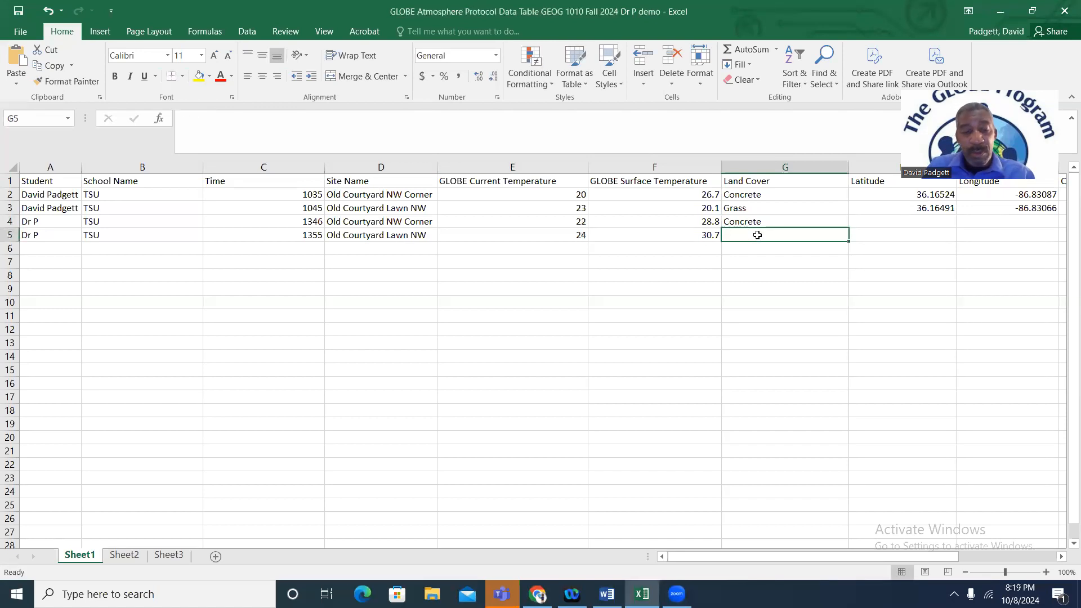
text(Grass)
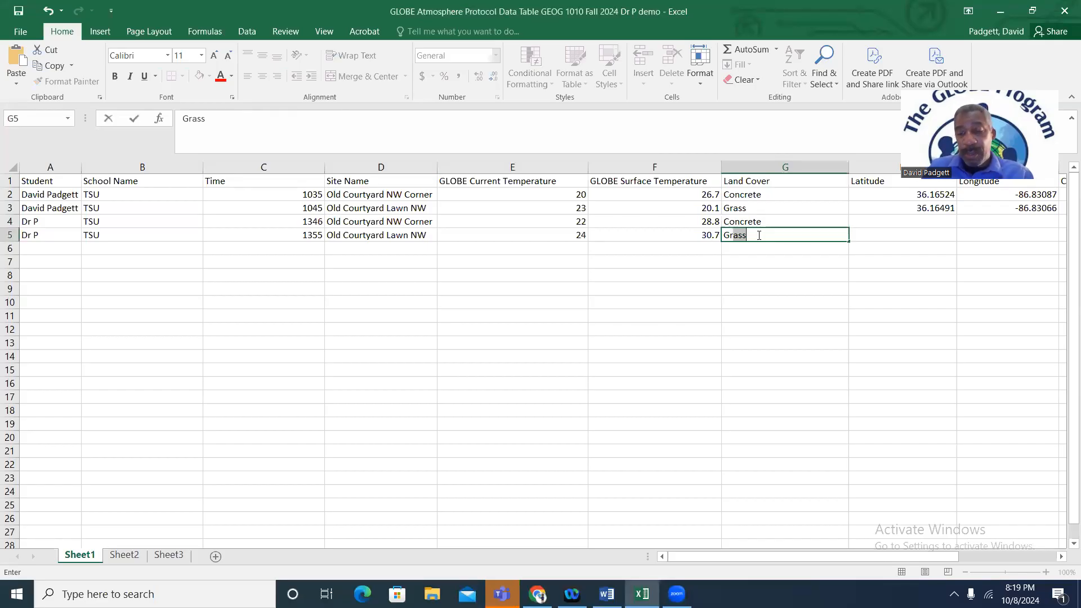
key(Tab)
Look up the NW Corner site's afternoon coordinates on the cloud data sheet in Chrome and enter latitude 36.51546 in Excel cell H4
key(Up)
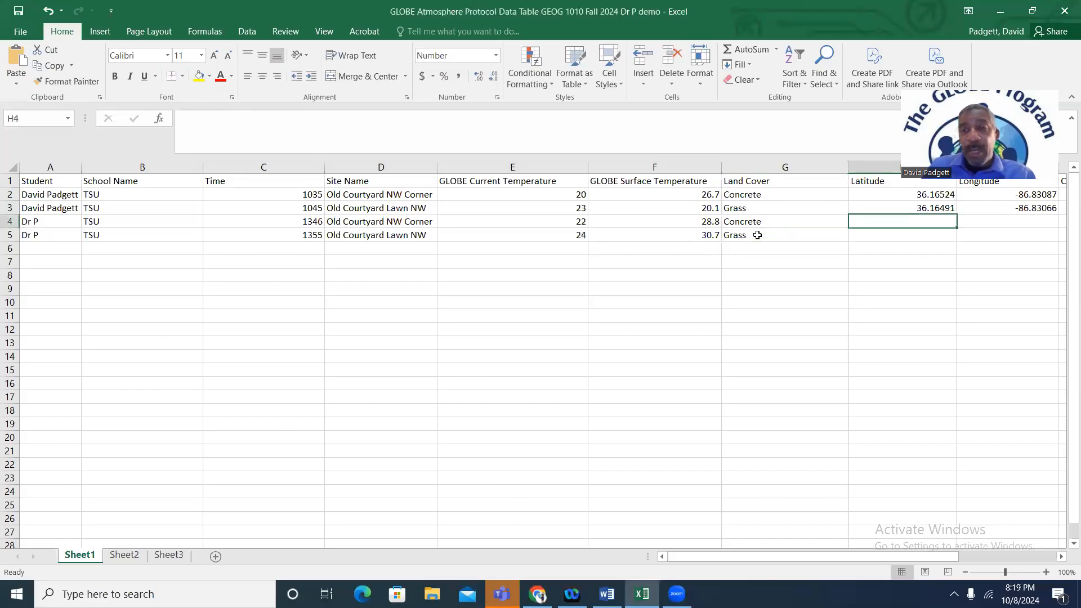
drag(862, 556, 909, 555)
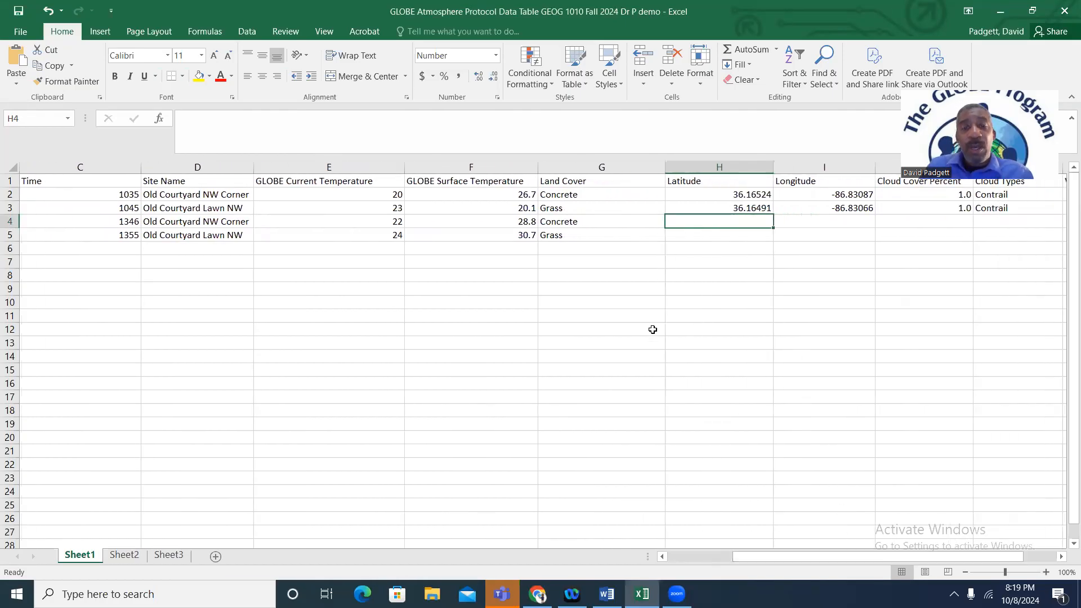
click(537, 593)
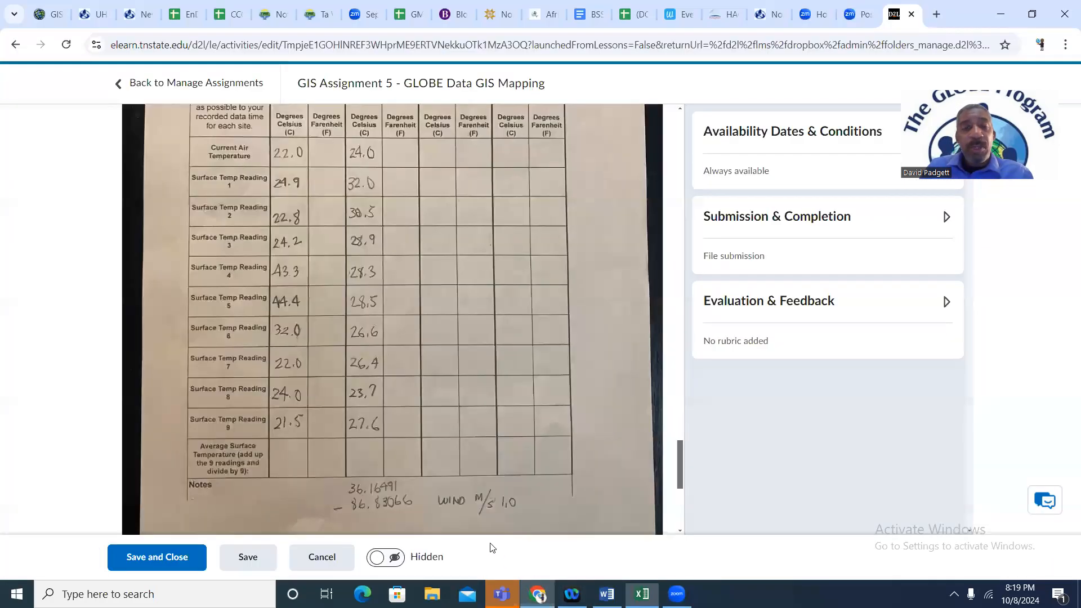
scroll(489, 529, up, 15)
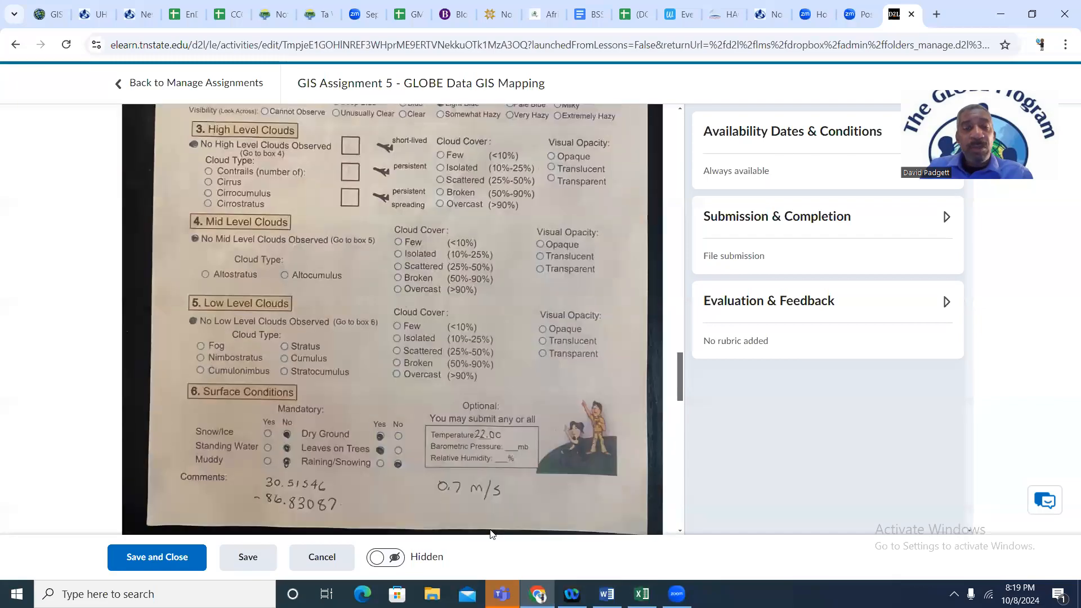
scroll(490, 533, up, 4)
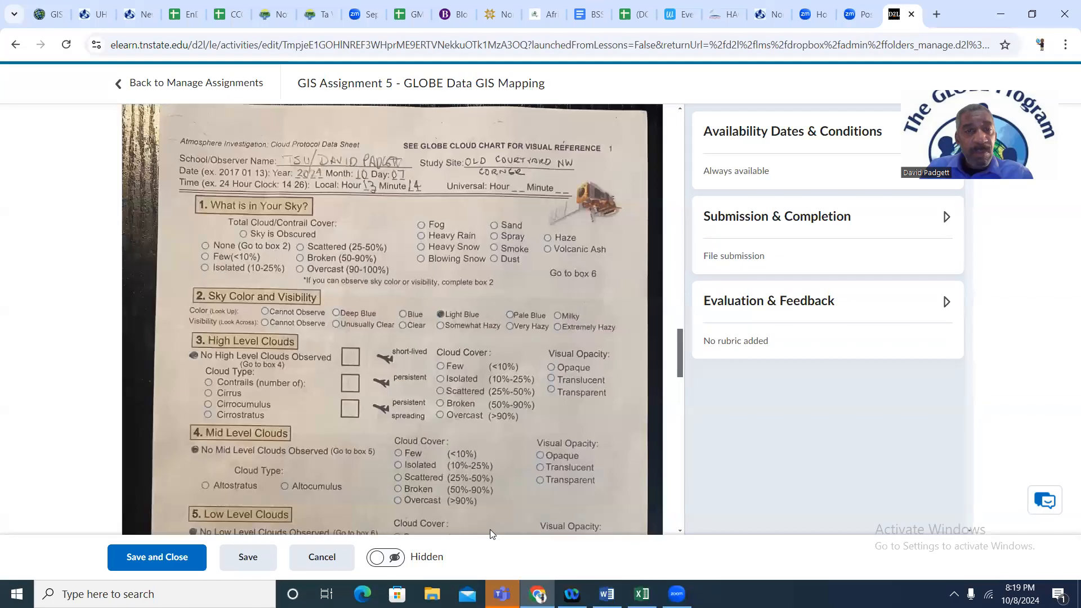
scroll(490, 534, down, 5)
scroll(490, 533, down, 3)
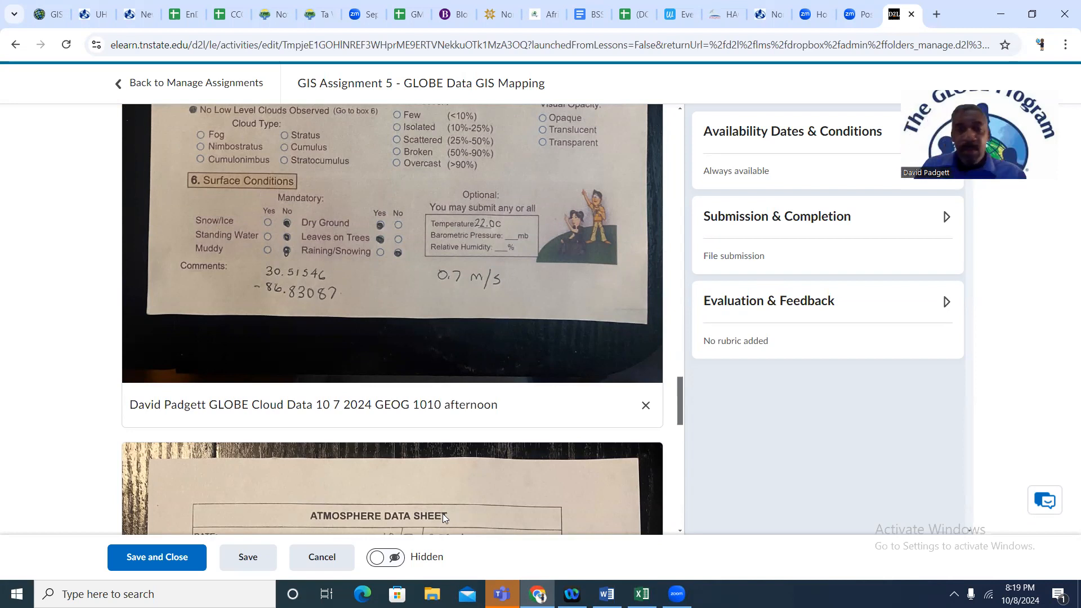
click(641, 593)
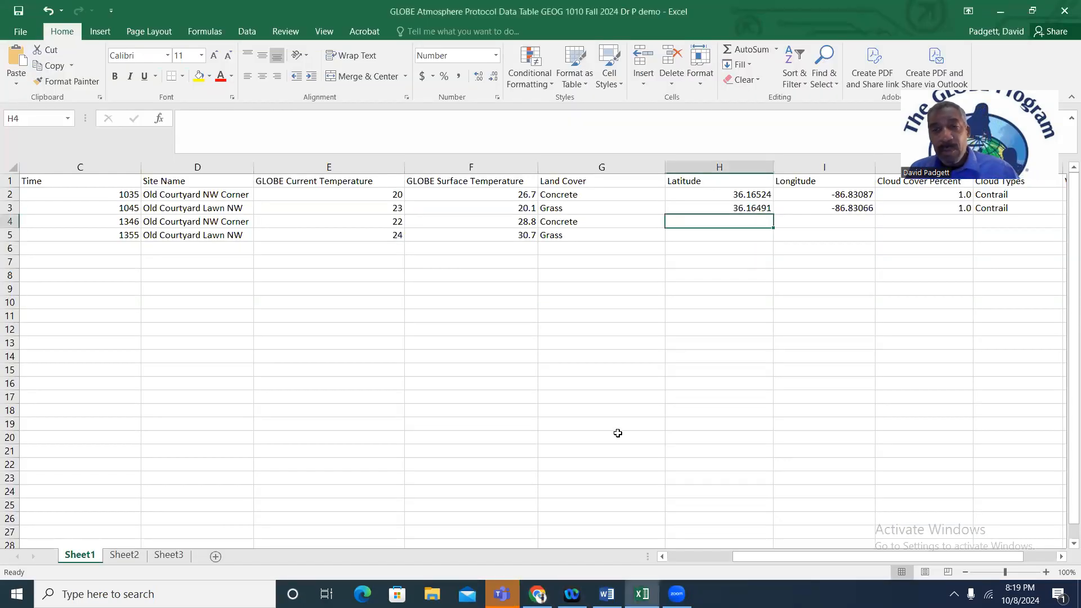
text(36)
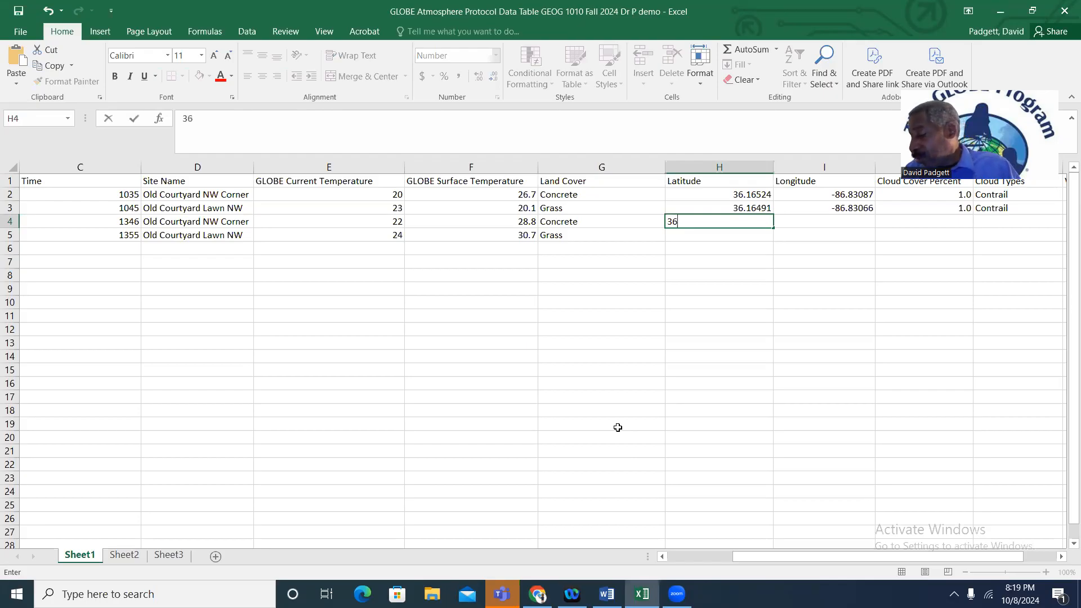
text(.)
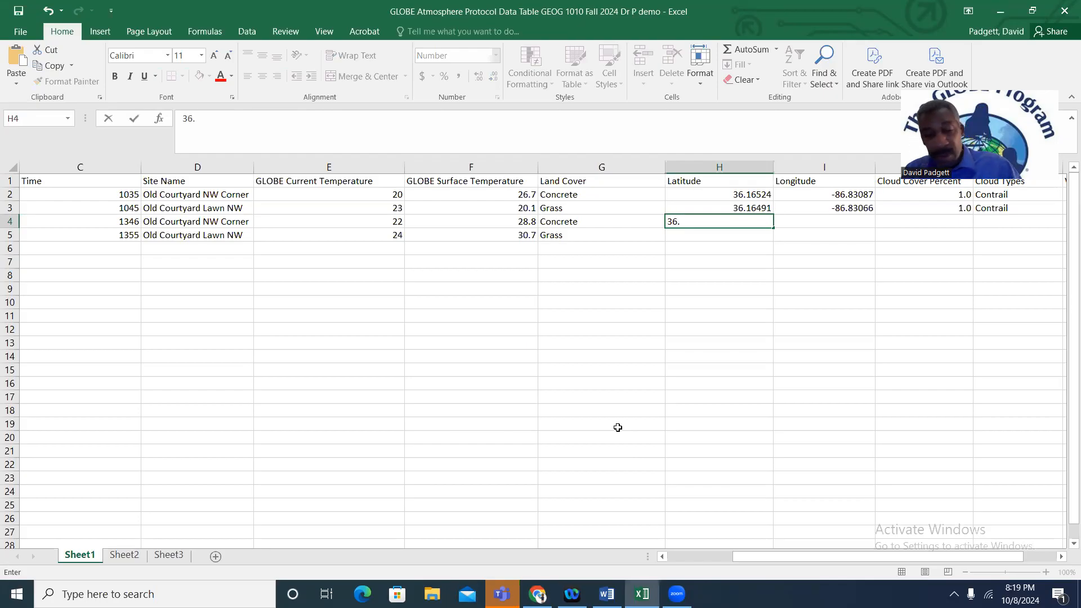
text(5)
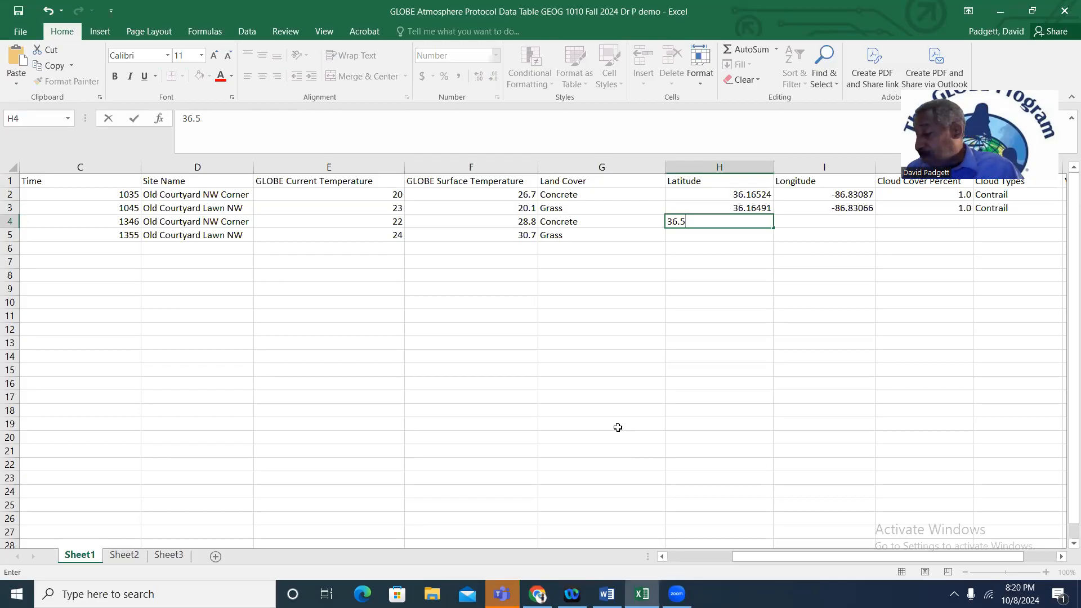
text(1546)
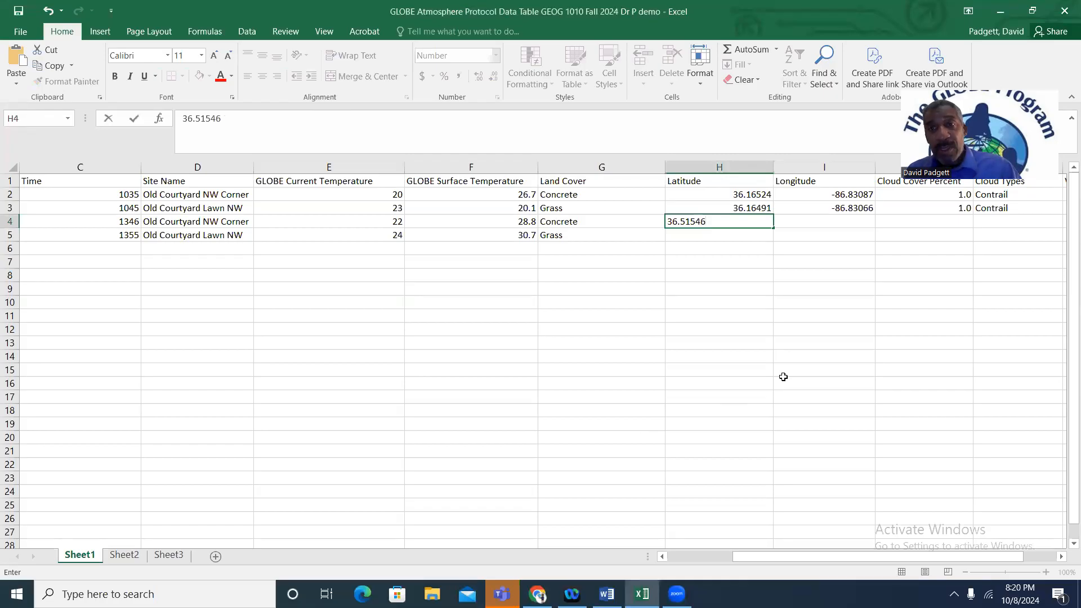
Enter -86.83087 as the afternoon longitude of the Old Courtyard NW Corner site in cell I4
click(839, 223)
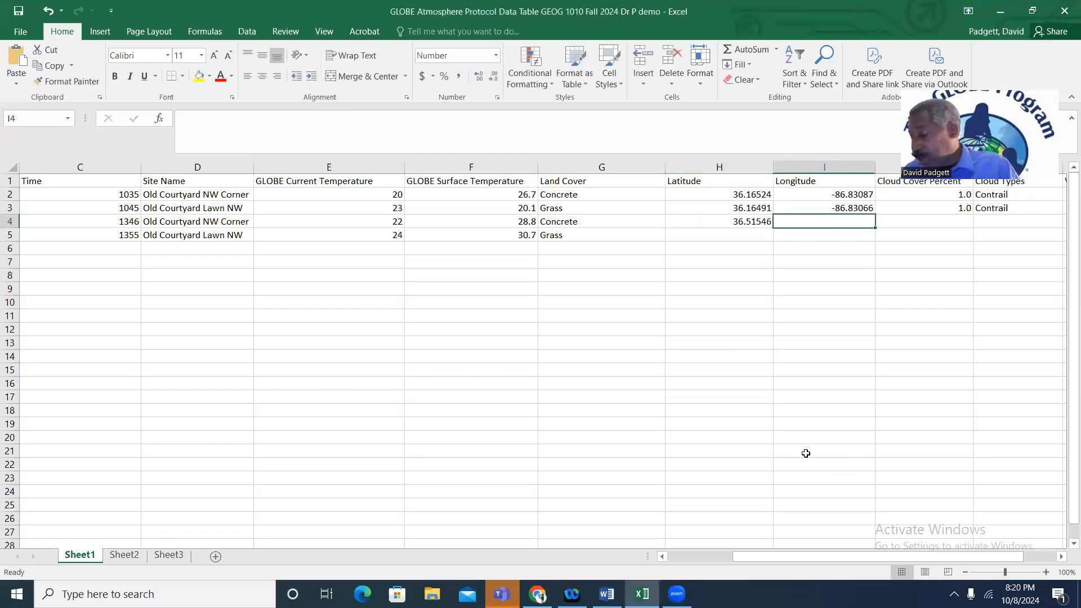
text(-86)
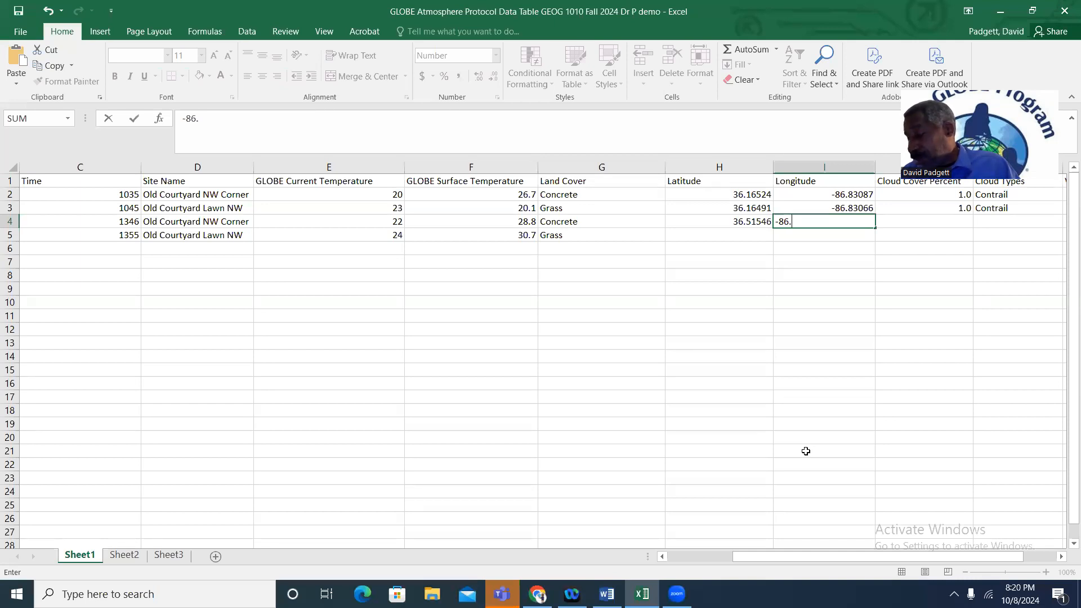
text(.8)
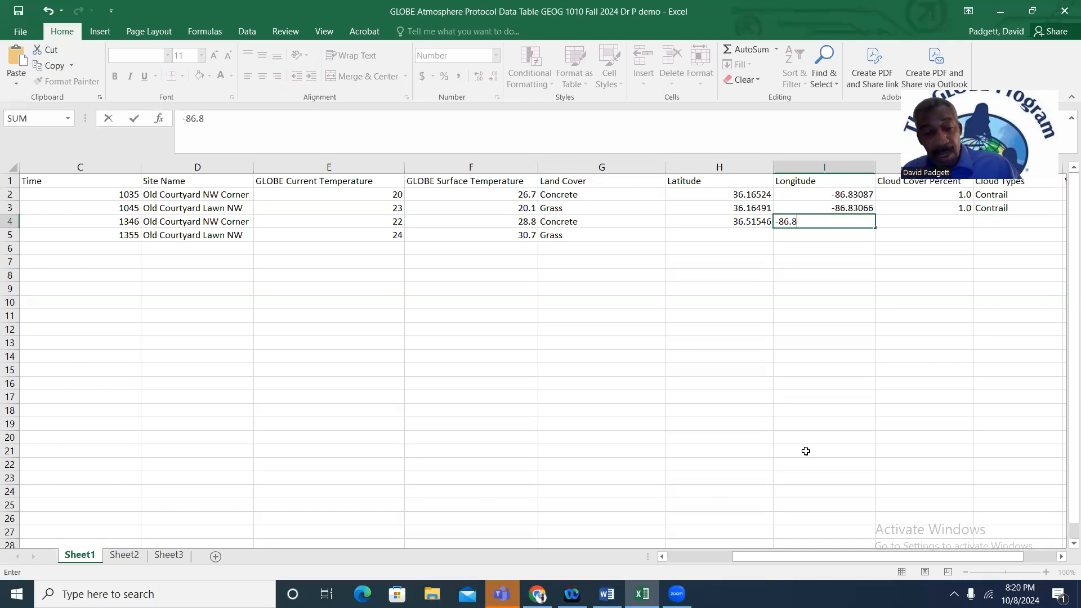
text(3087)
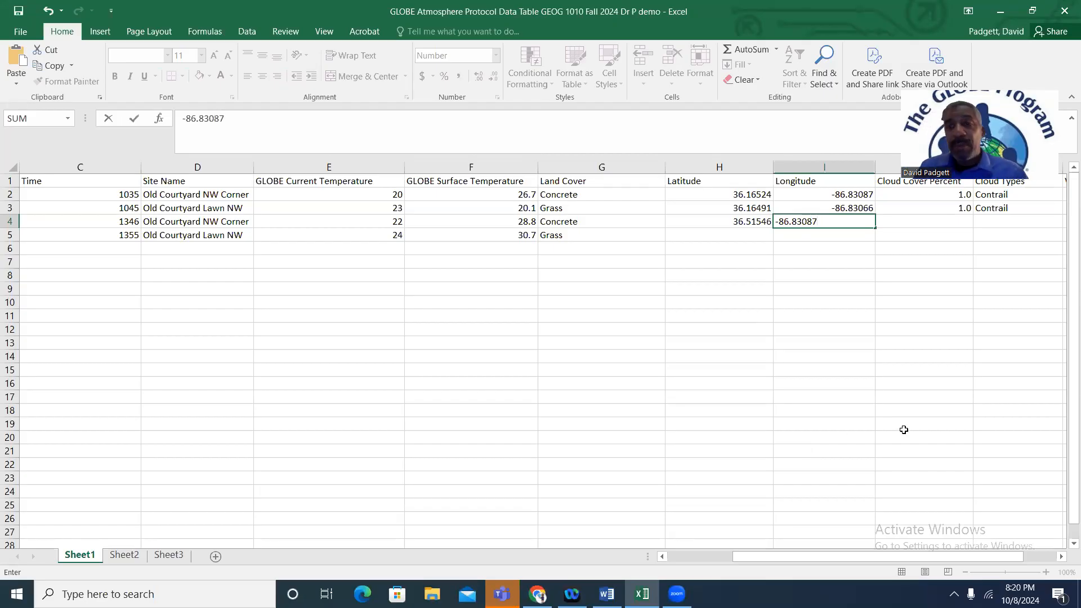
click(906, 383)
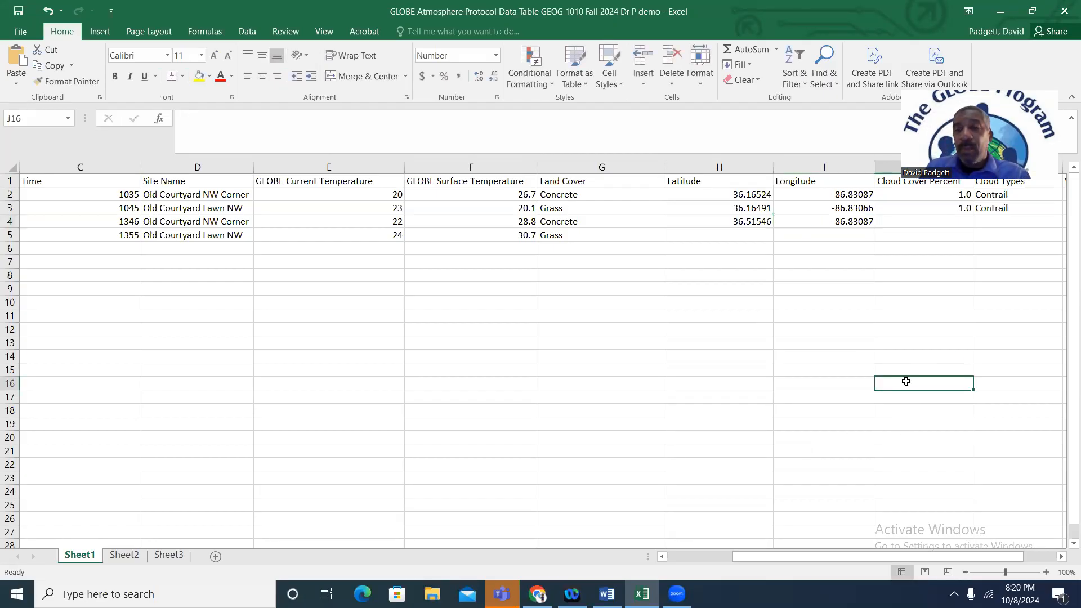
Look up the Lawn NW site's coordinates in the notes of the afternoon atmosphere data sheet in Chrome and enter latitude 36.16491 in Excel cell H5
click(745, 236)
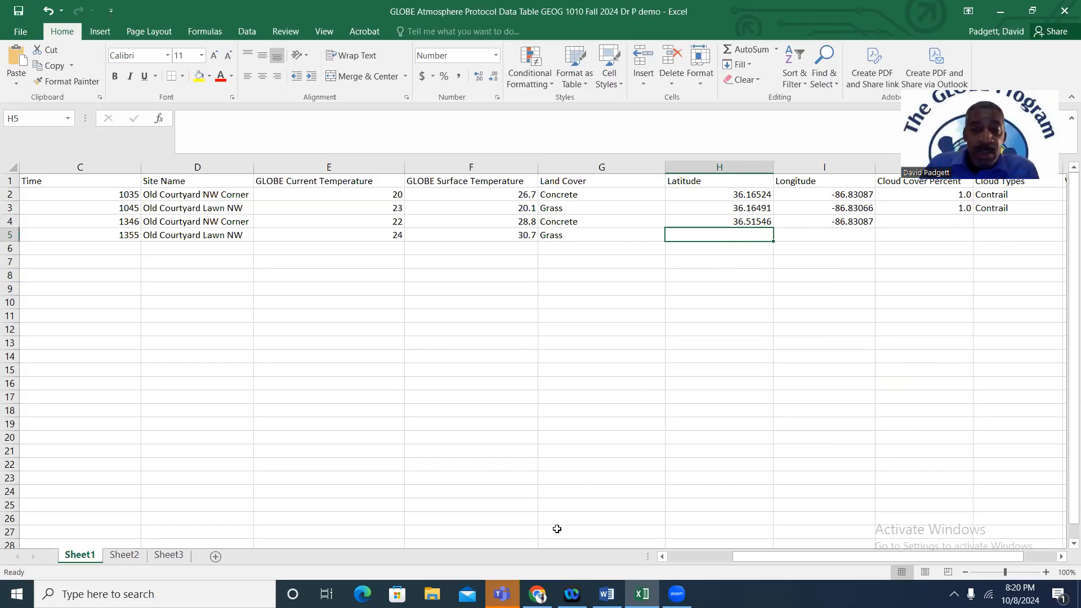
click(538, 594)
scroll(538, 501, down, 5)
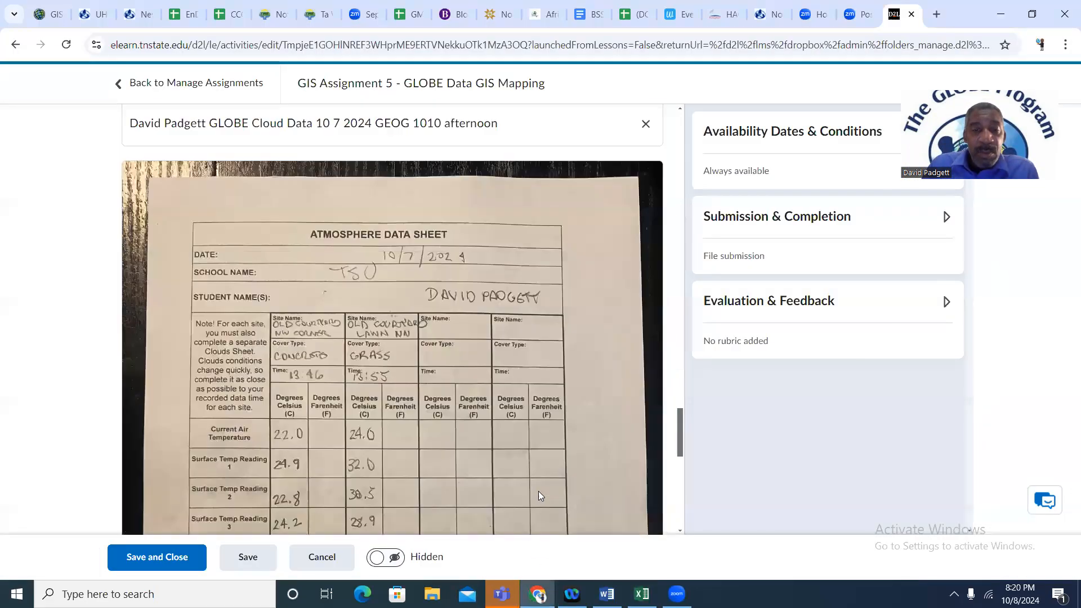
scroll(538, 495, down, 8)
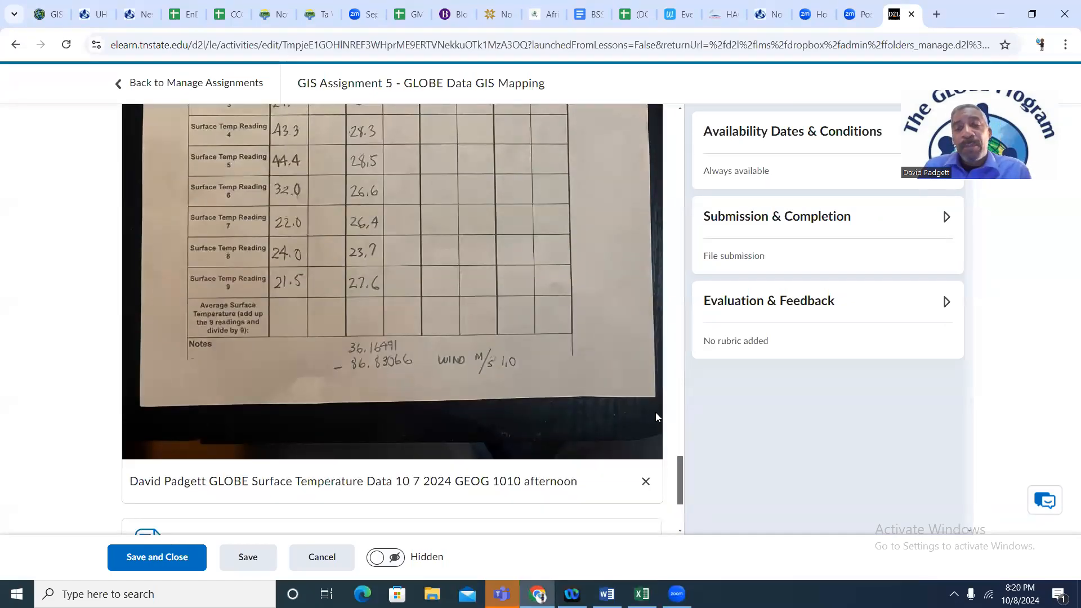
click(642, 594)
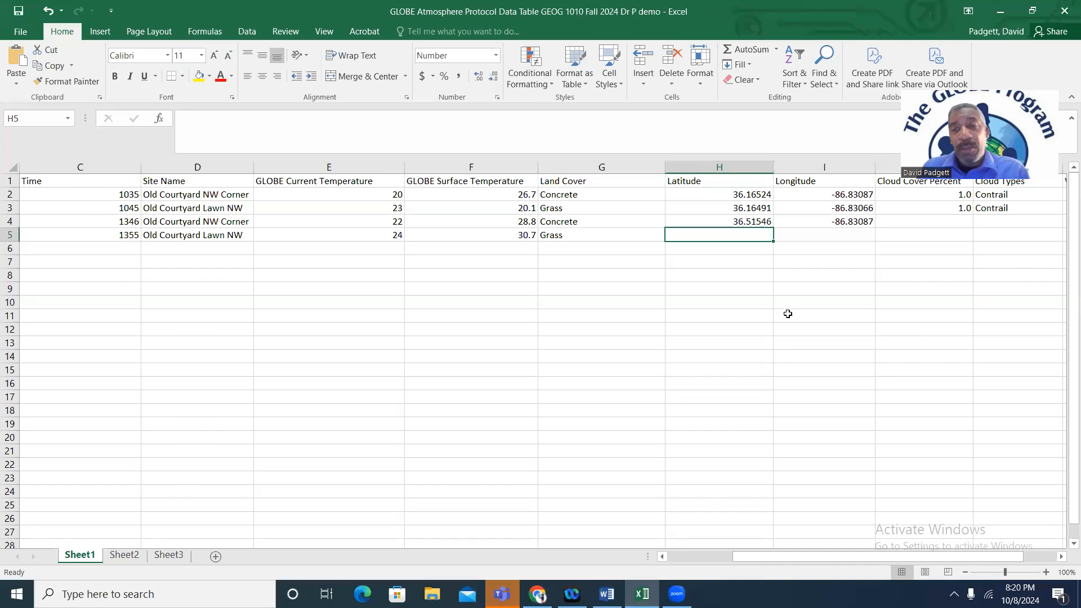
text(3)
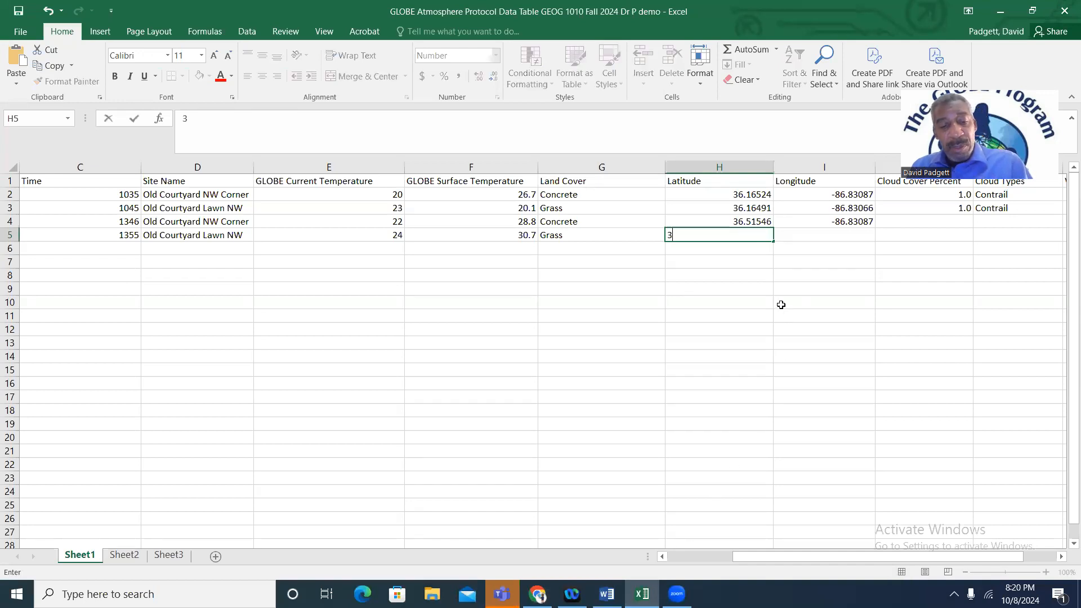
text(6)
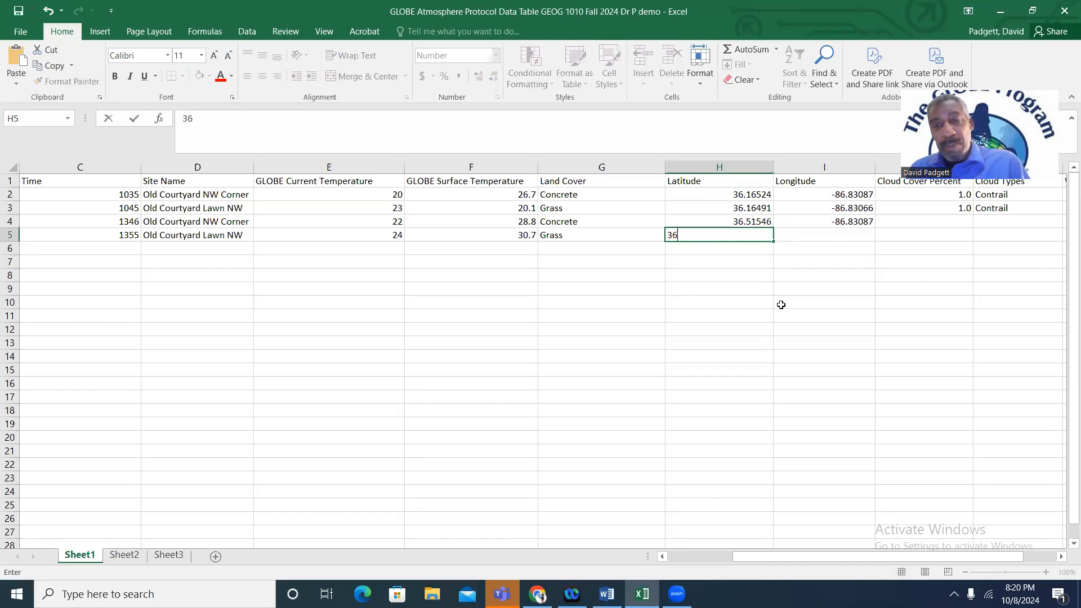
text(.1)
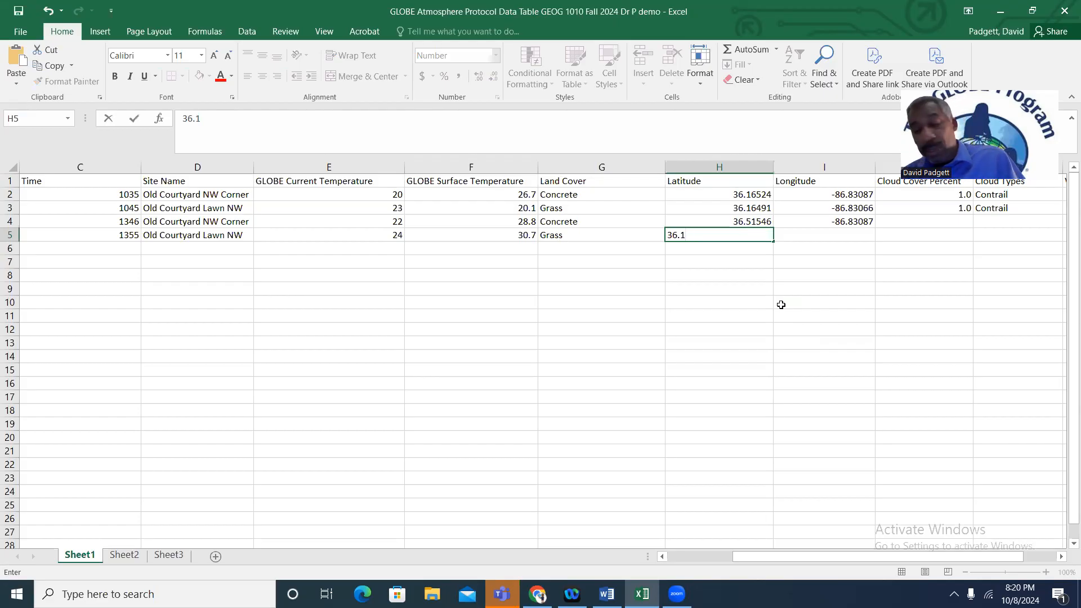
text(6491)
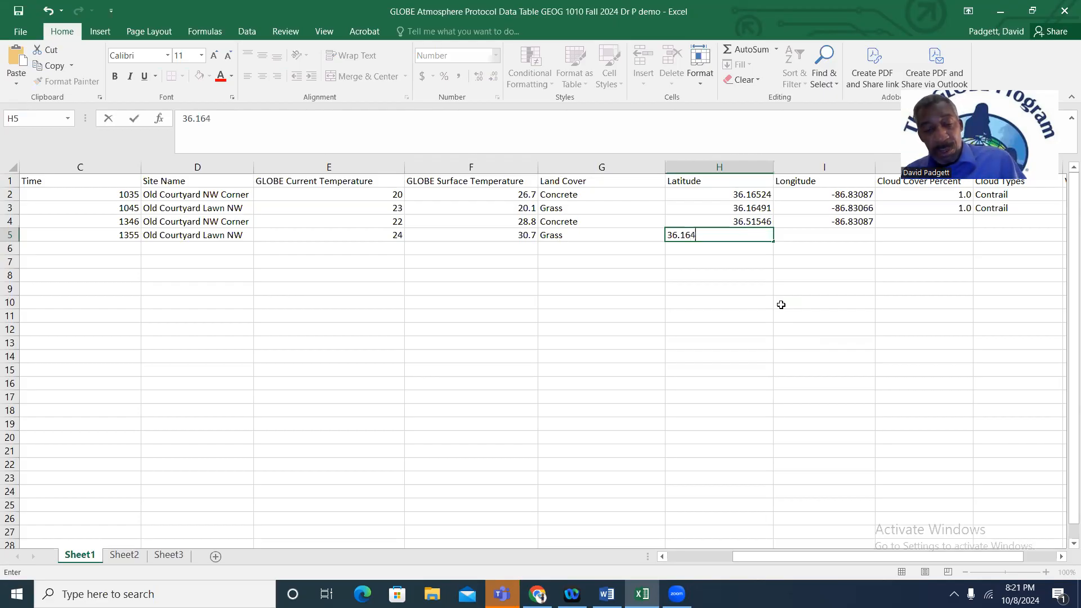
Enter -86.83066 as the afternoon longitude of the Old Courtyard Lawn NW site in cell I5
click(844, 234)
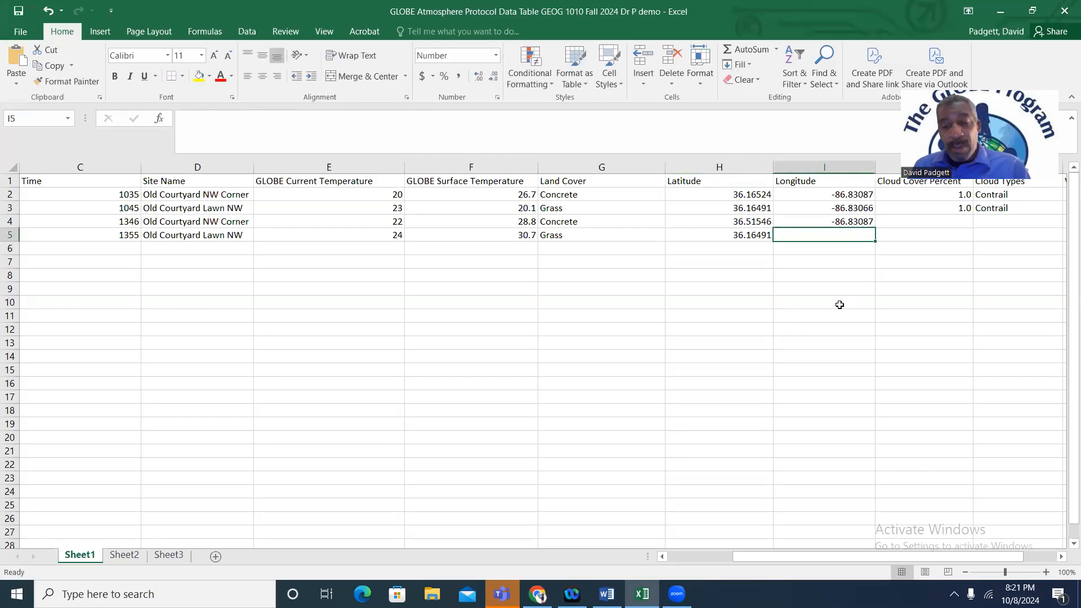
text(-8)
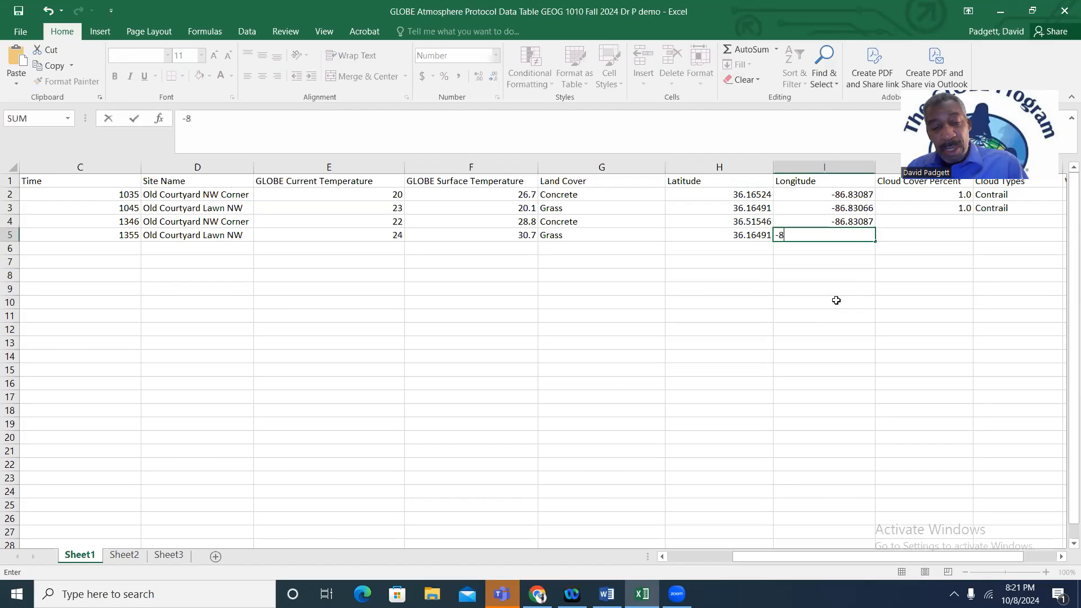
text(6.)
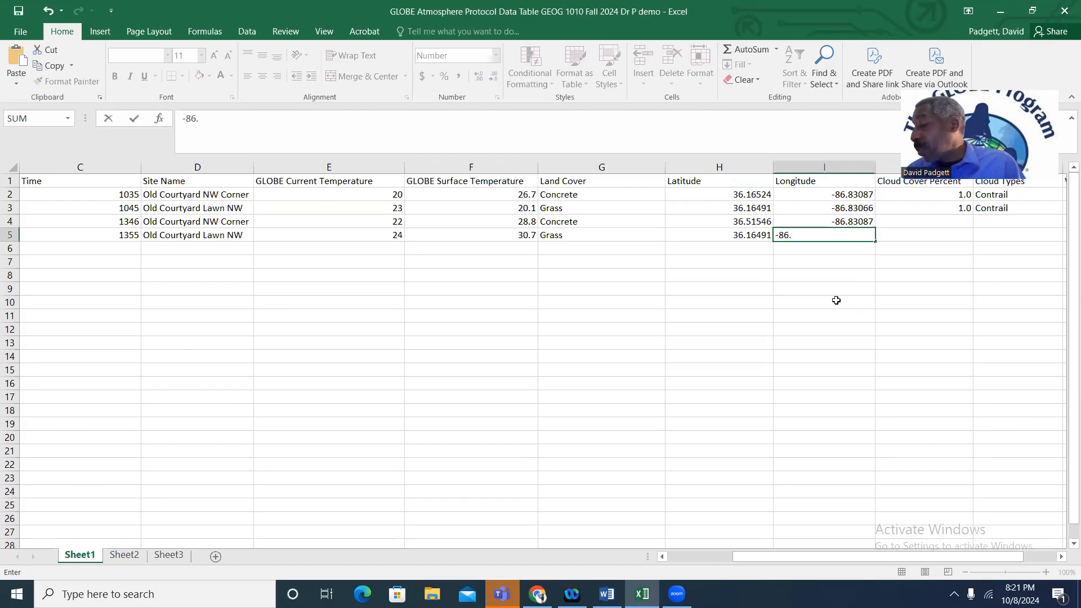
text(836)
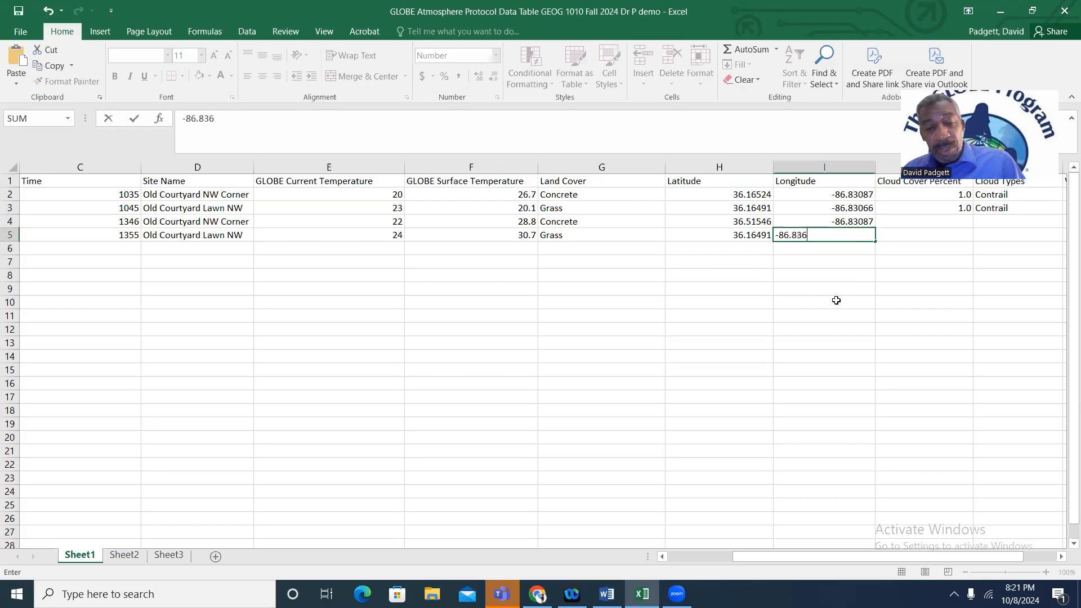
key(BackSpace)
text(066)
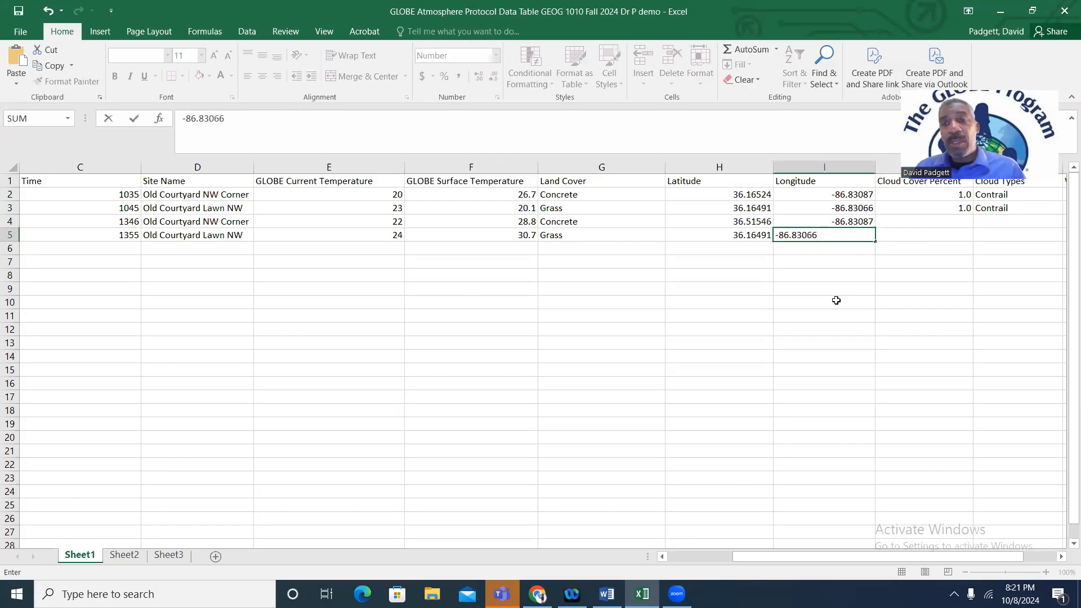
click(835, 300)
drag(744, 556, 796, 555)
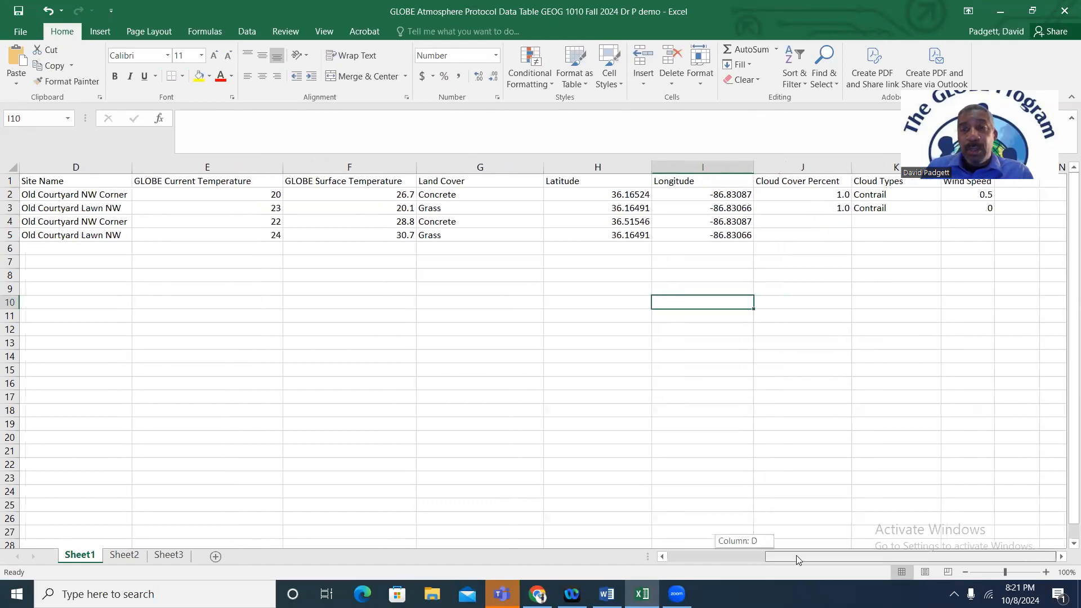
Enter 0 as the afternoon cloud cover percent for both Old Courtyard sites in cells J4 and J5
click(804, 227)
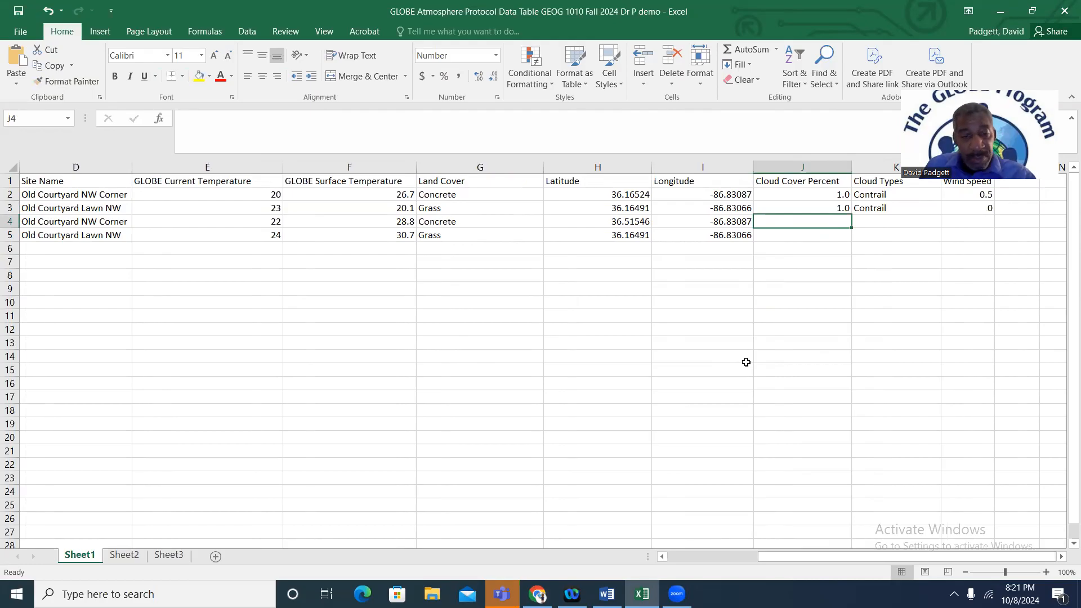
text(0)
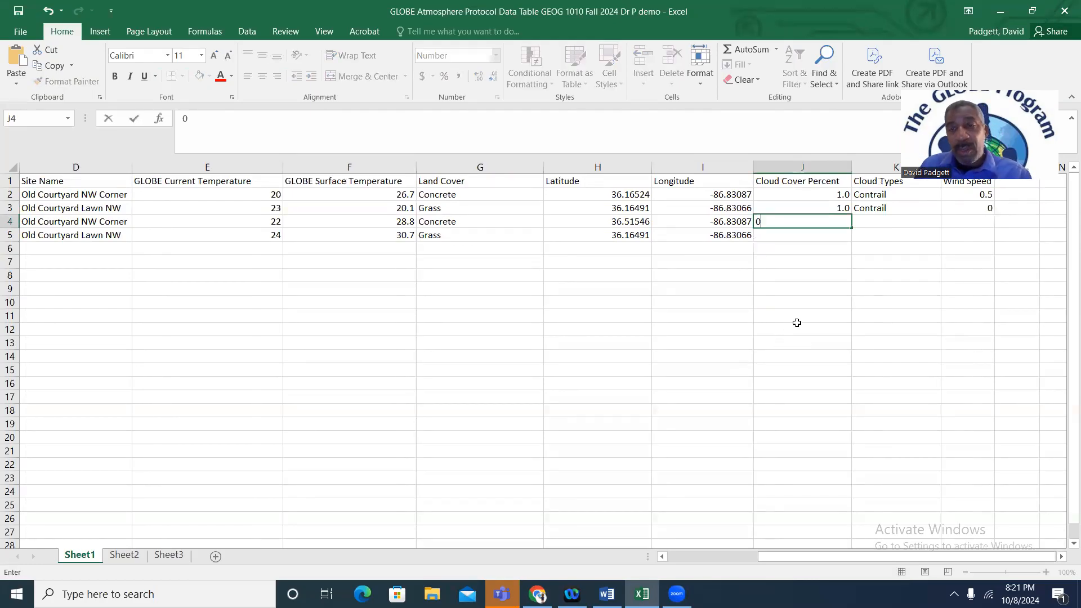
click(834, 244)
click(835, 236)
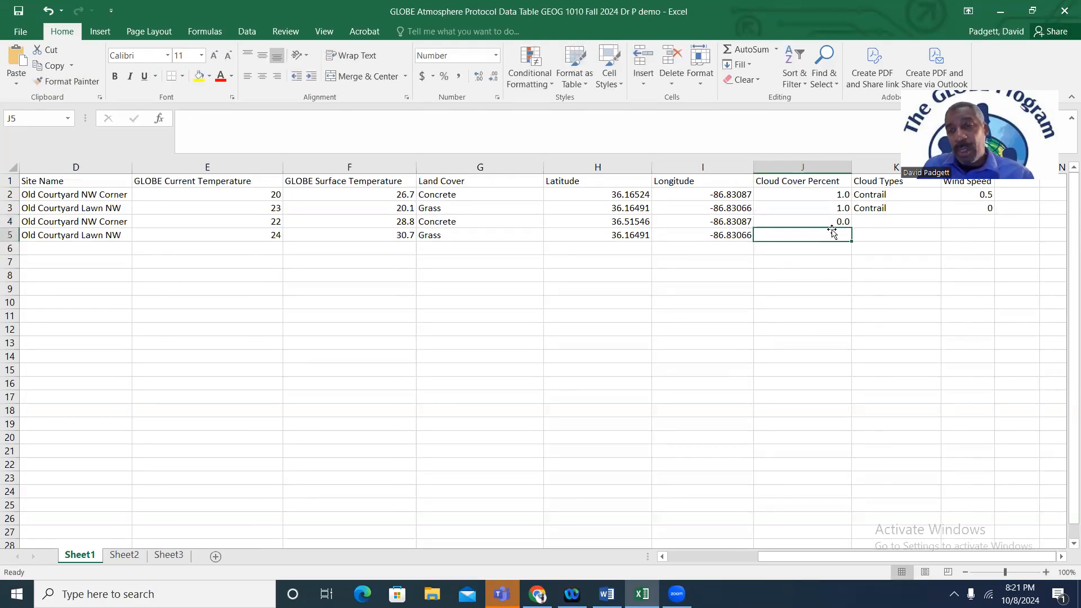
text(0)
click(898, 273)
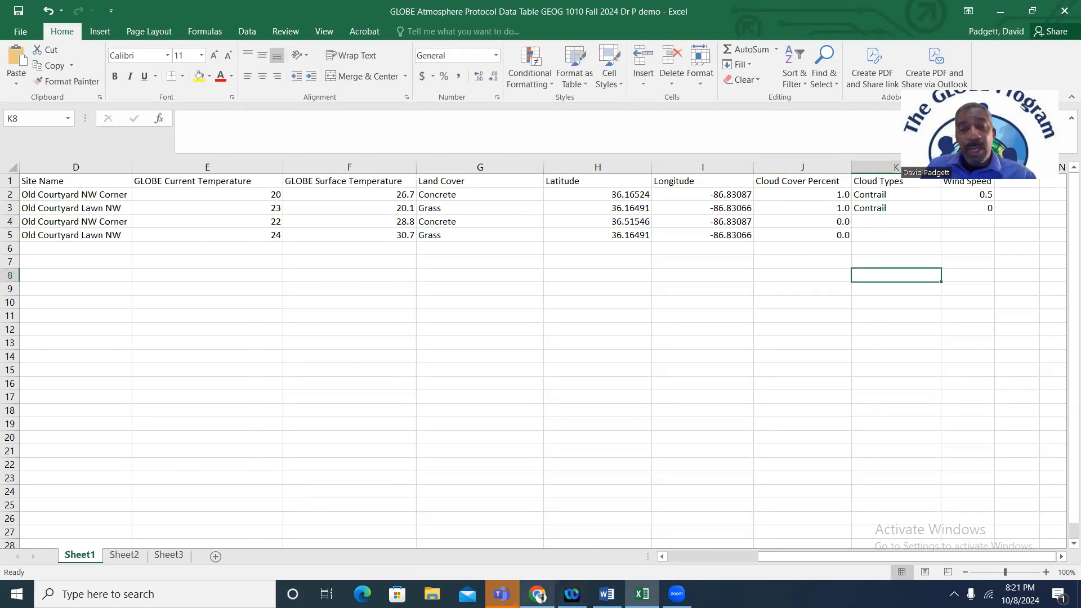
Check the afternoon cloud data sheet in Chrome and enter None as the cloud type in Excel cells K4 and K5
click(537, 594)
scroll(480, 242, up, 15)
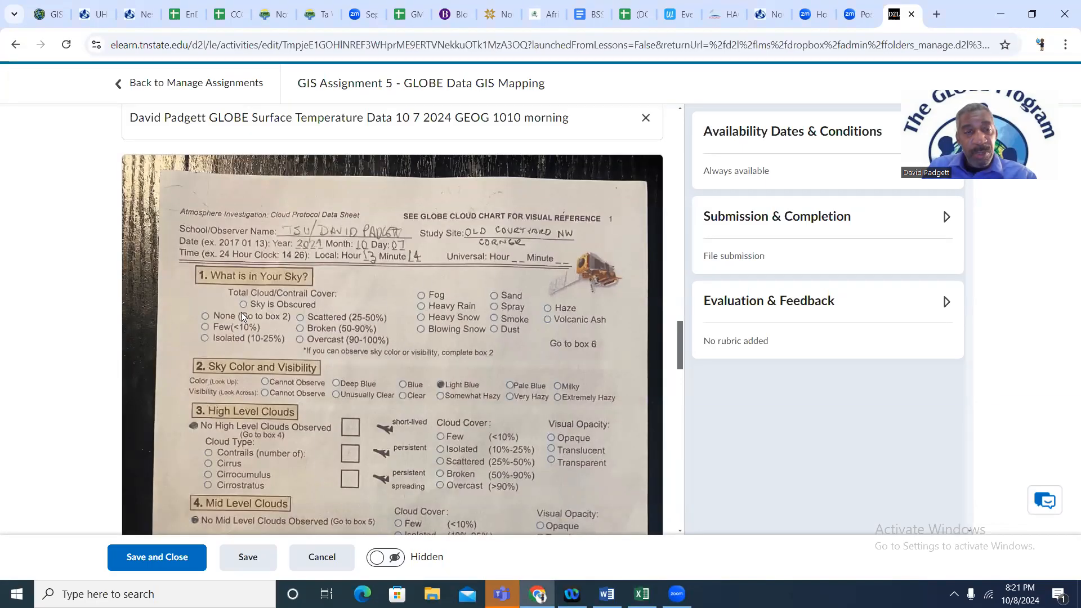
scroll(355, 314, down, 1)
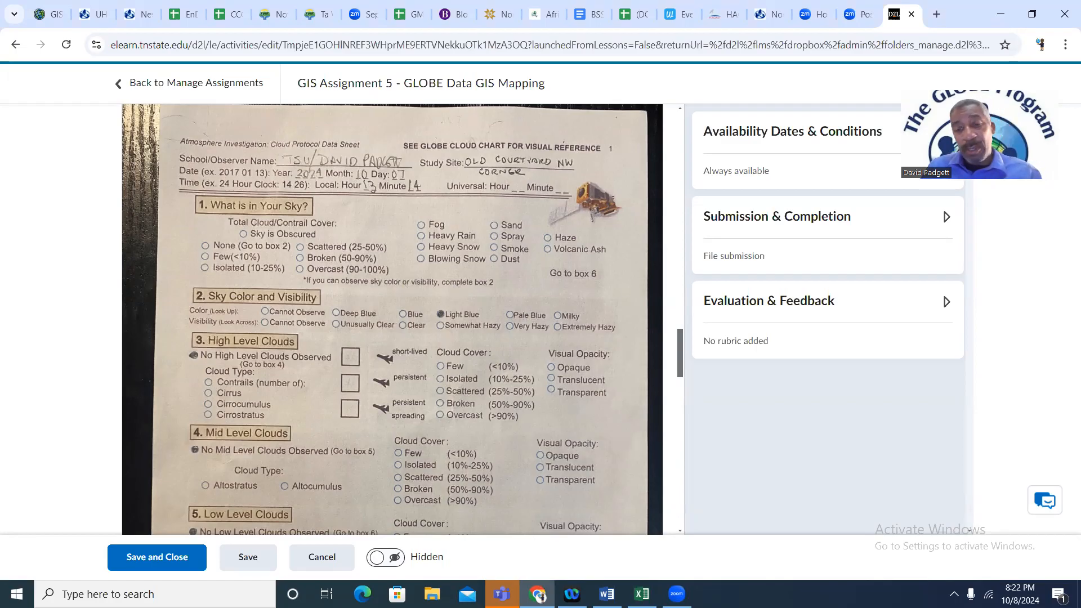
mouse_move(537, 592)
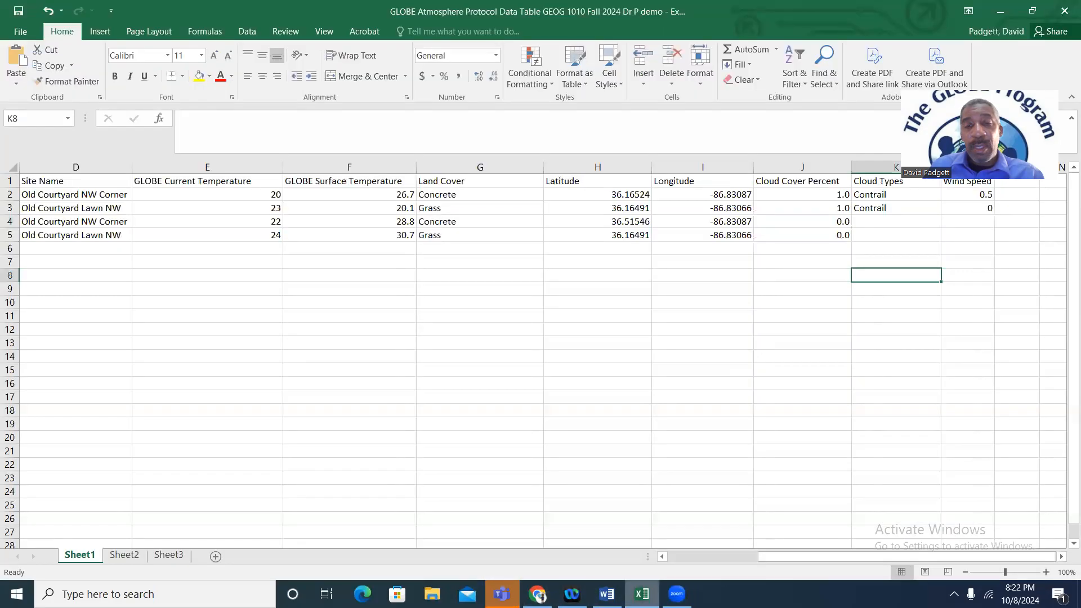
click(642, 594)
click(912, 220)
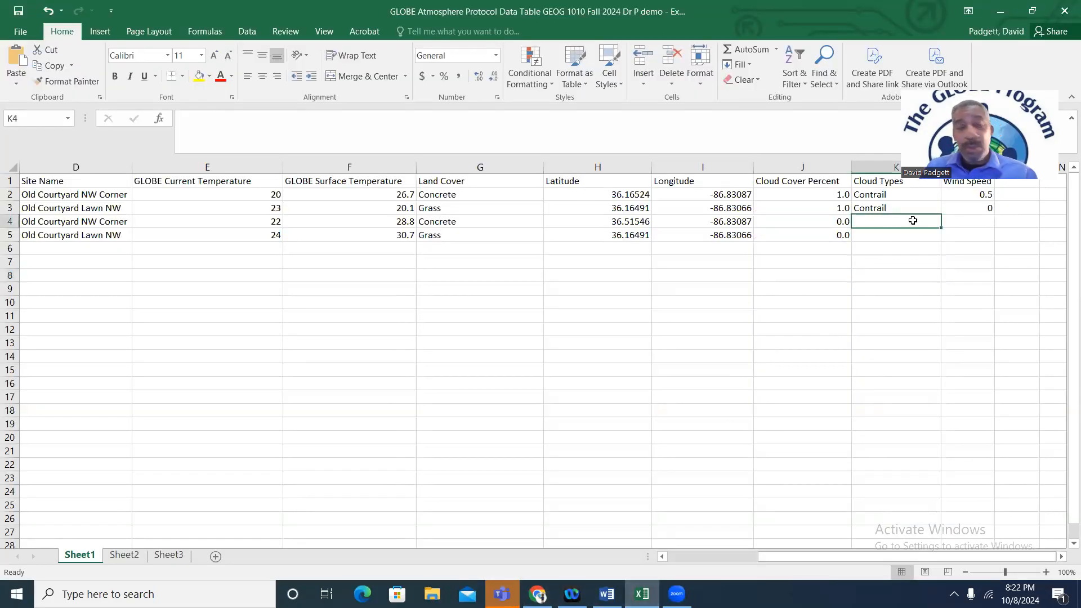
text(None)
click(922, 240)
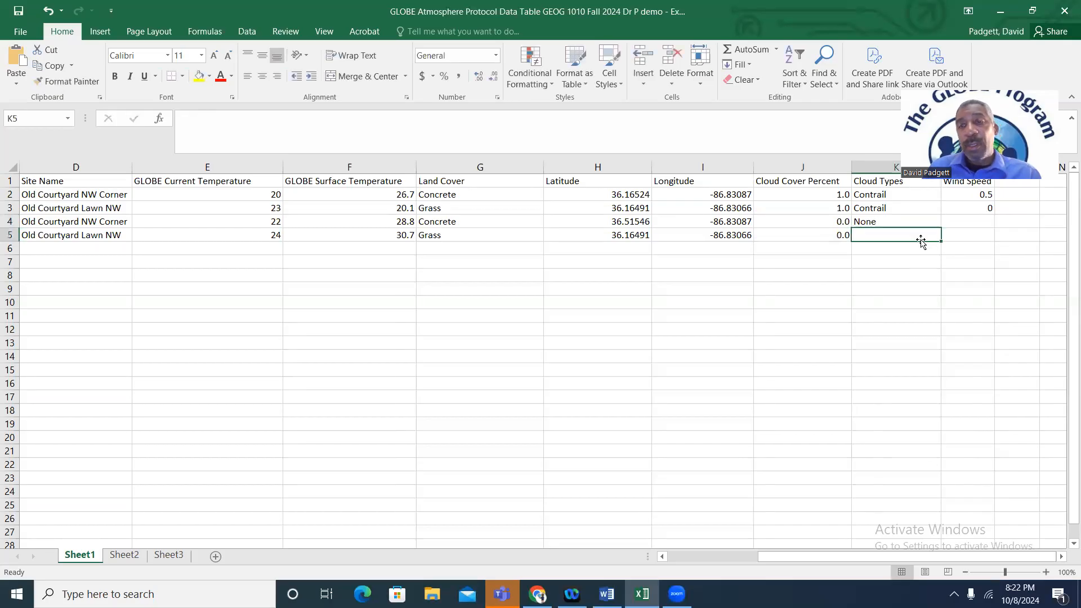
text(None)
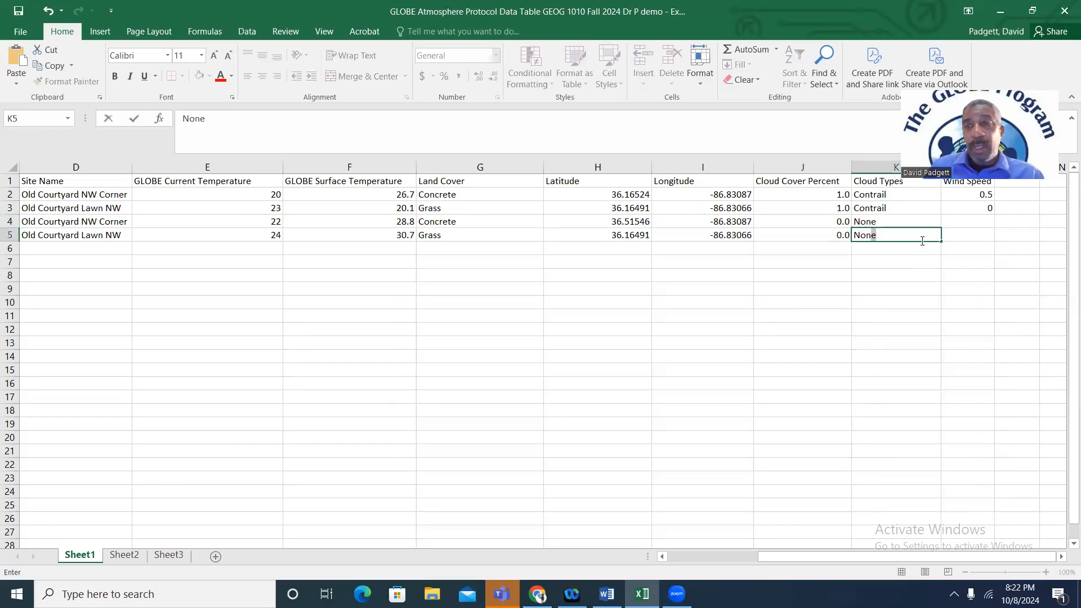
click(935, 302)
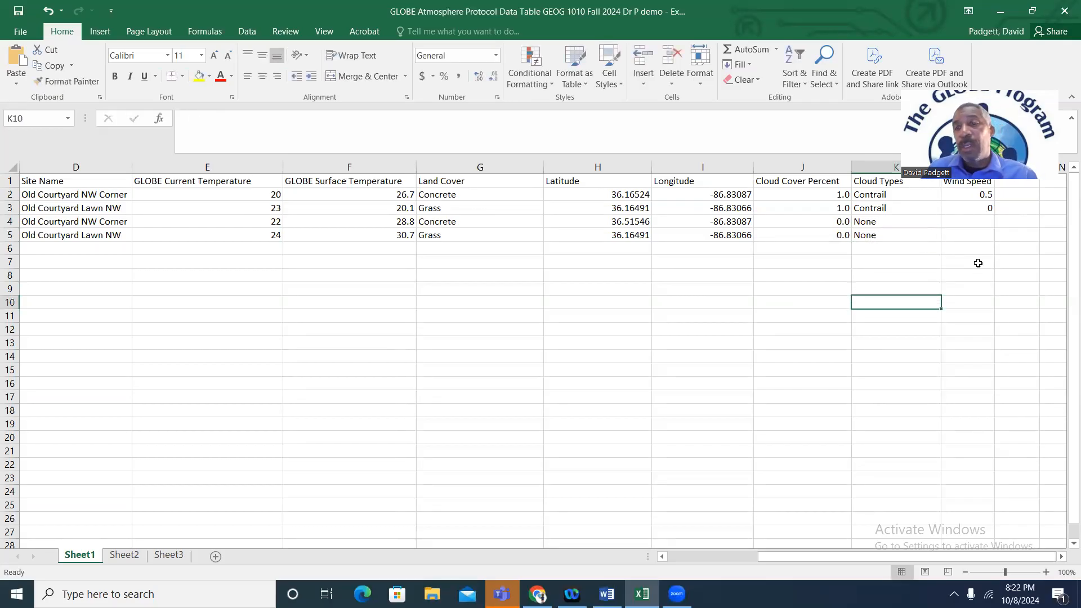
Look up the NW Corner site's afternoon wind speed on the cloud data sheet in Chrome and enter 0.7 in Excel cell L4
click(969, 219)
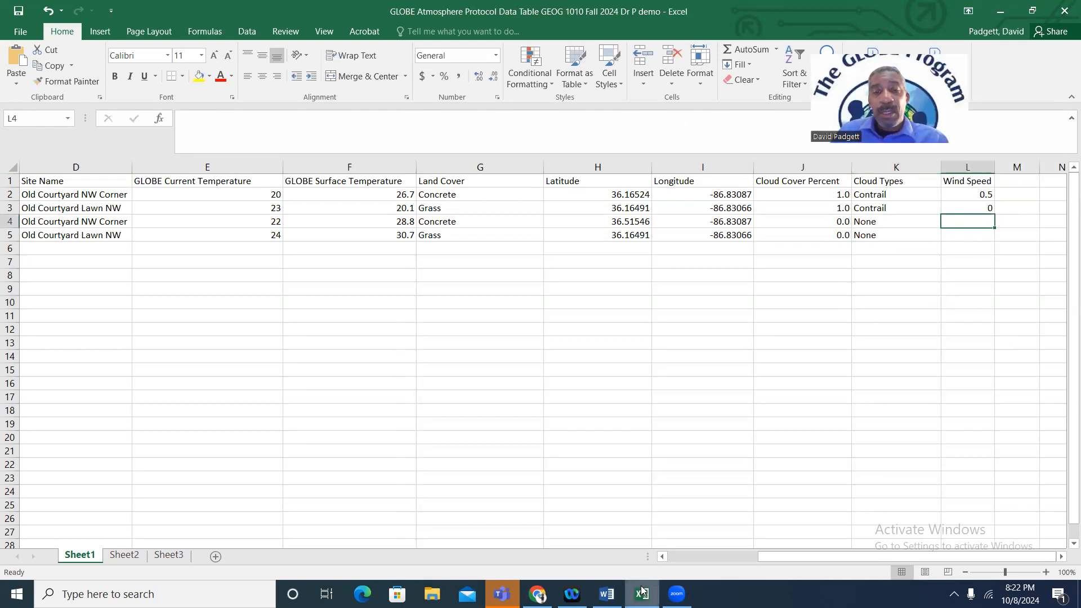
click(537, 594)
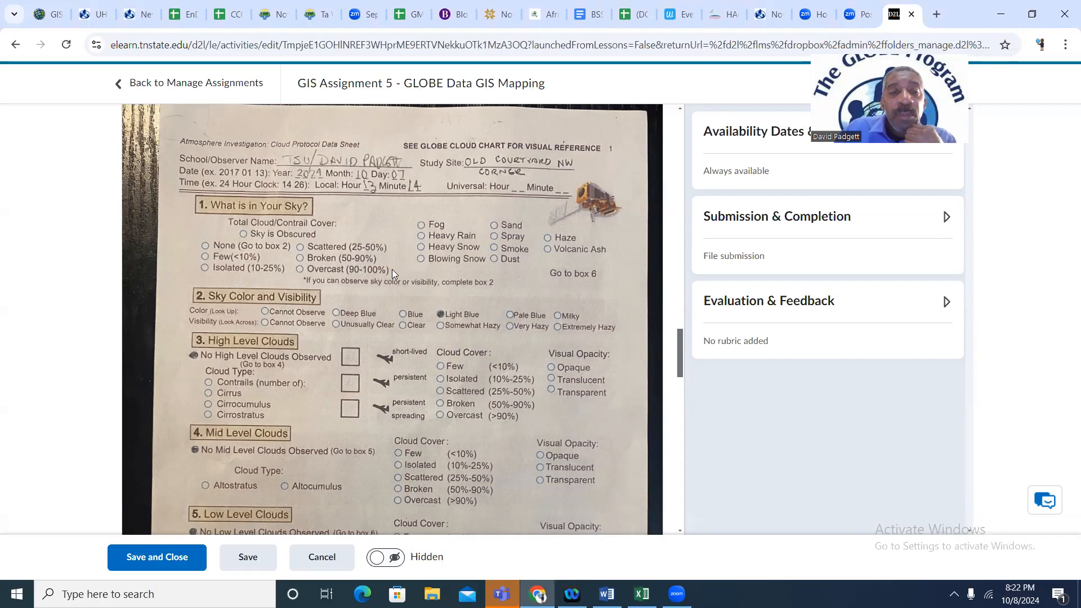
scroll(392, 269, down, 5)
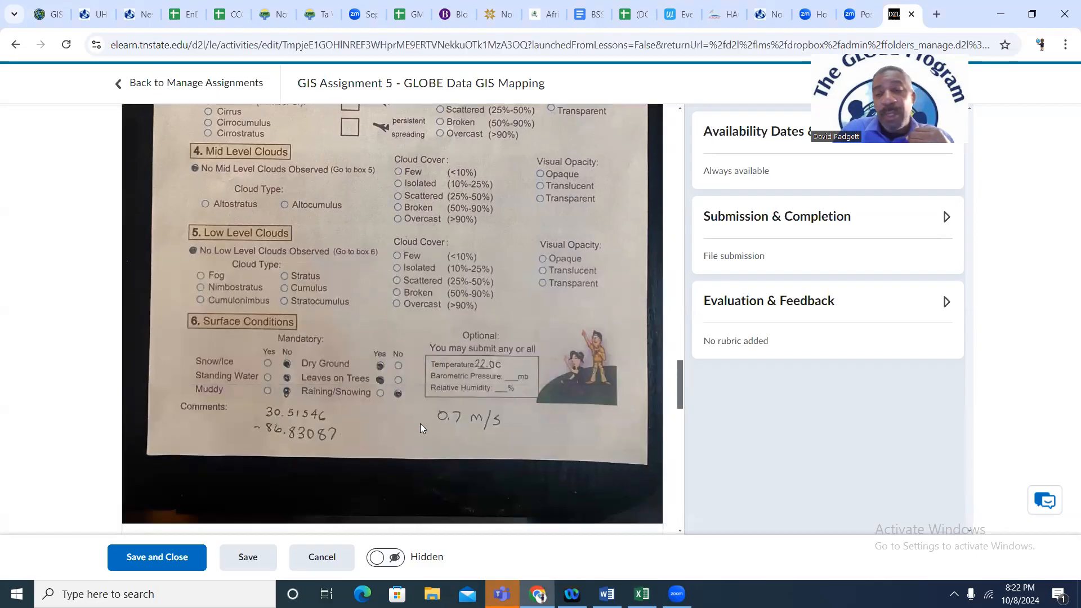
click(642, 593)
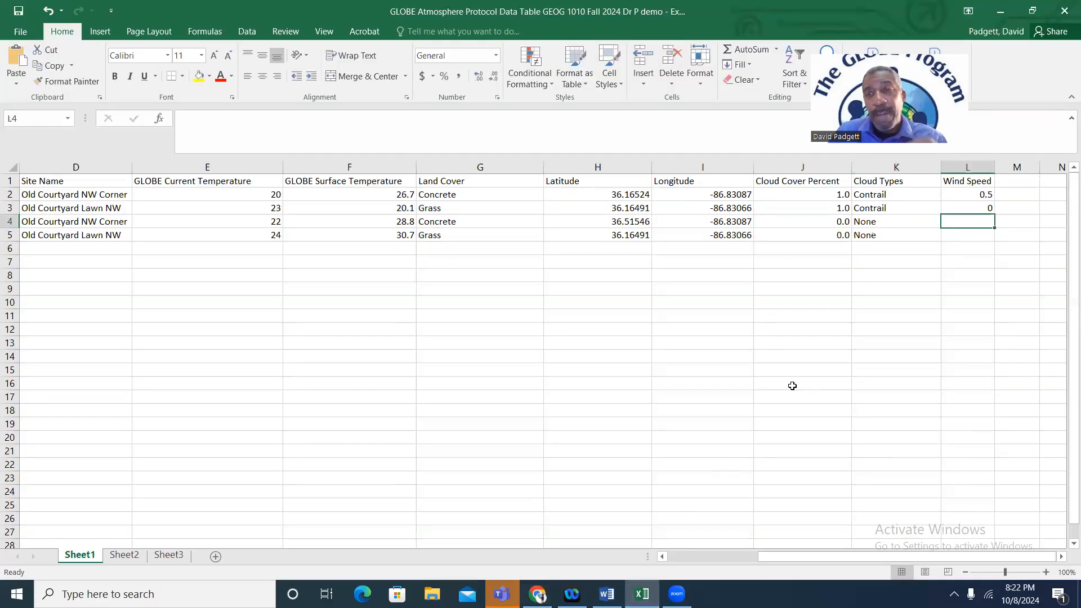
text(.7)
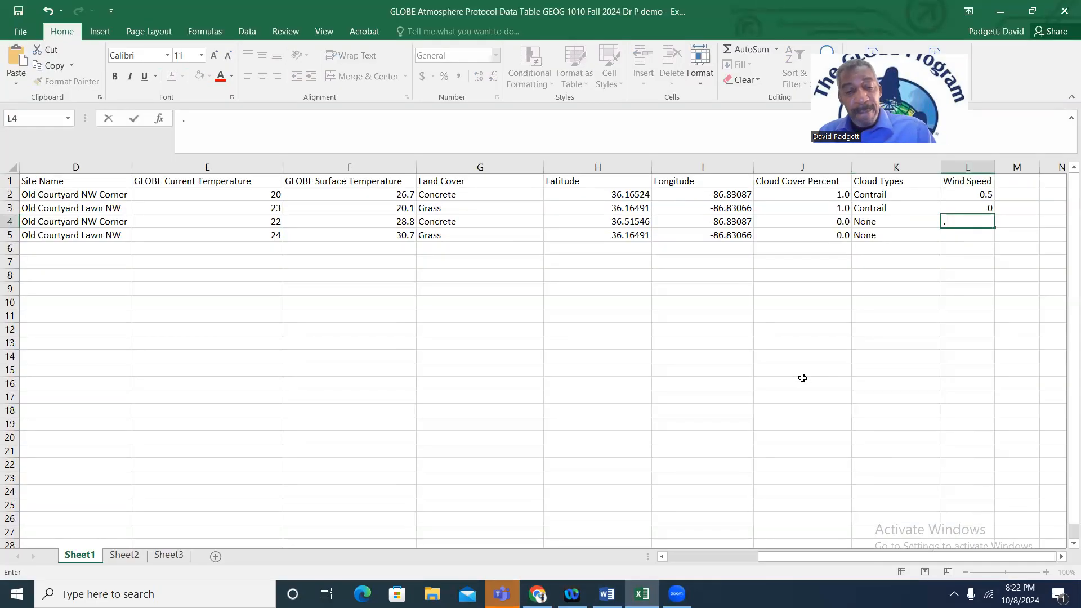
key(Return)
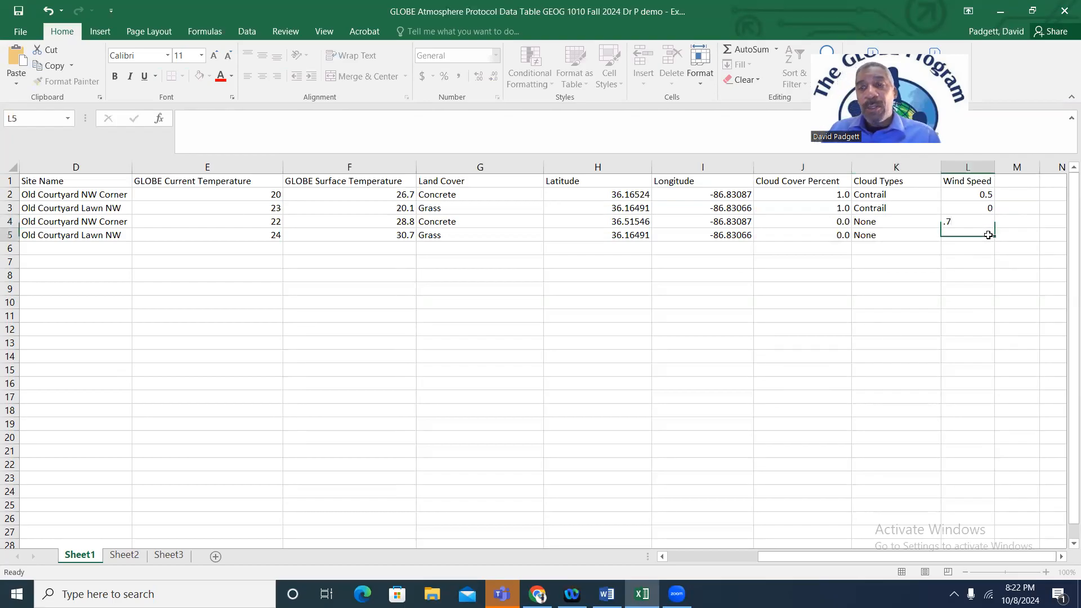
Look up the Lawn NW site's wind speed in the surface temperature sheet's notes in Chrome and enter 1 in Excel cell L5
click(537, 594)
scroll(529, 374, down, 5)
scroll(529, 374, down, 10)
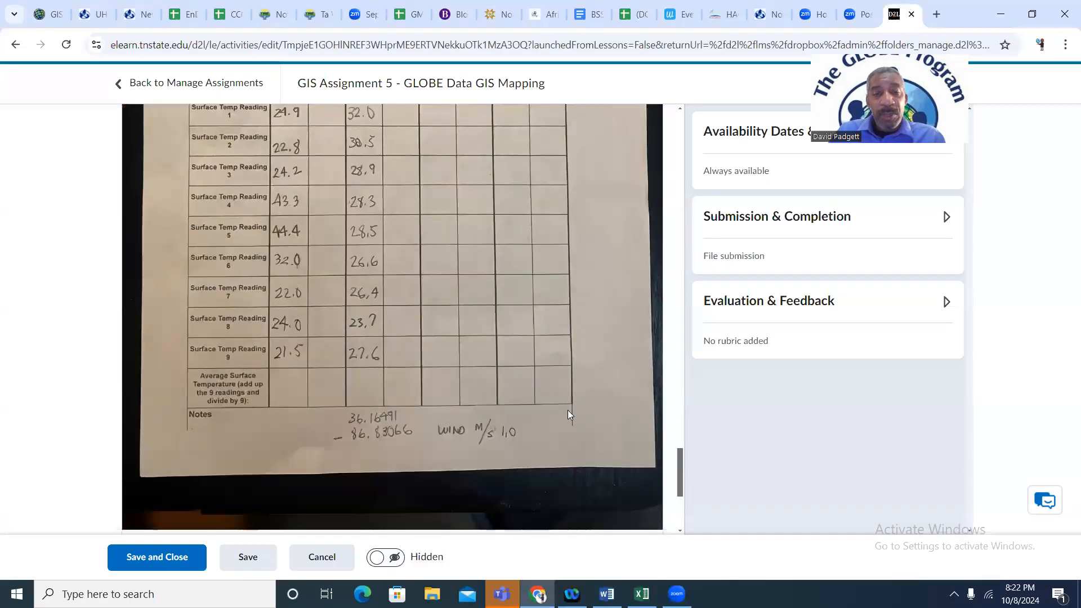
click(642, 593)
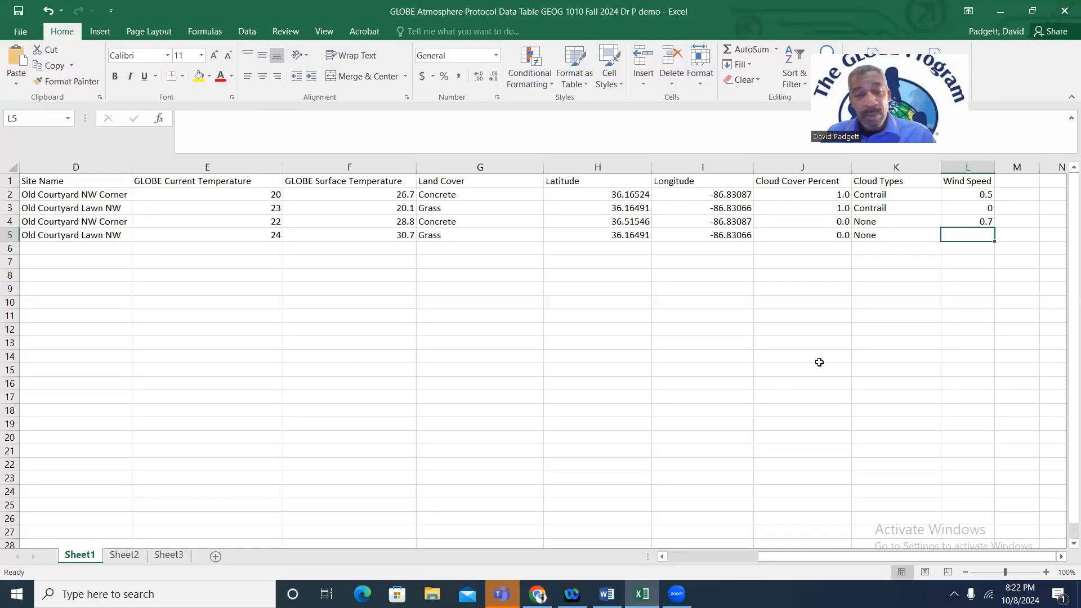
text(1)
click(916, 352)
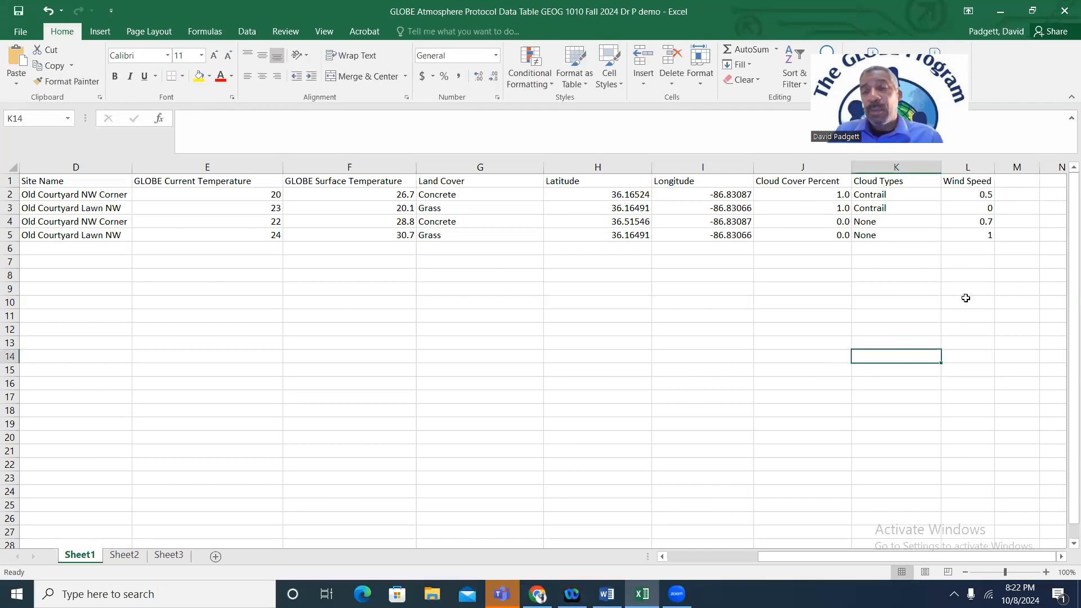
click(966, 237)
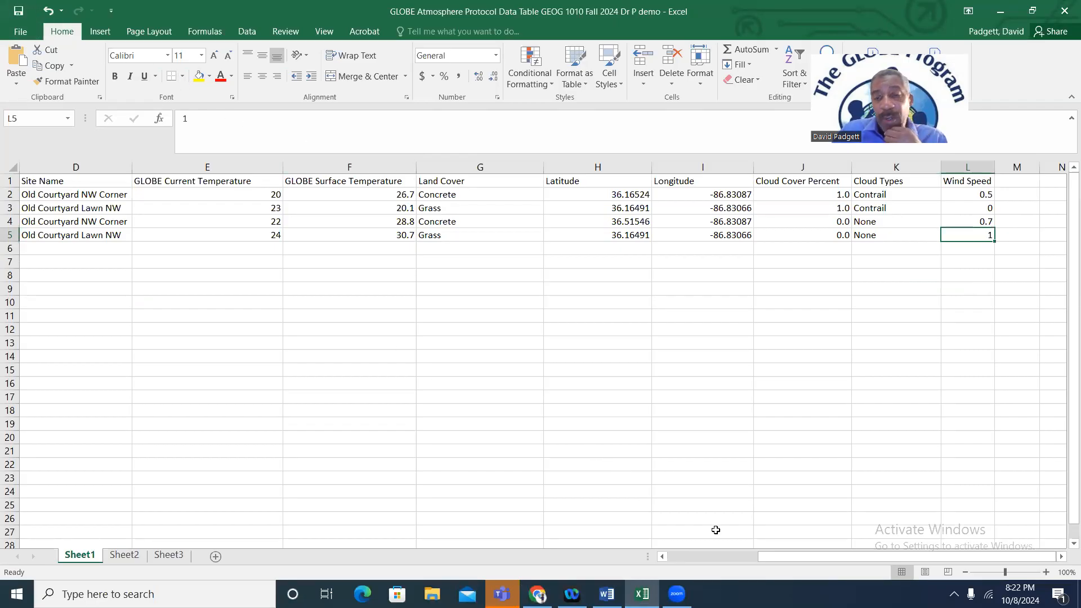
Review the table from its first column and open the workbook's file information
drag(765, 554, 635, 548)
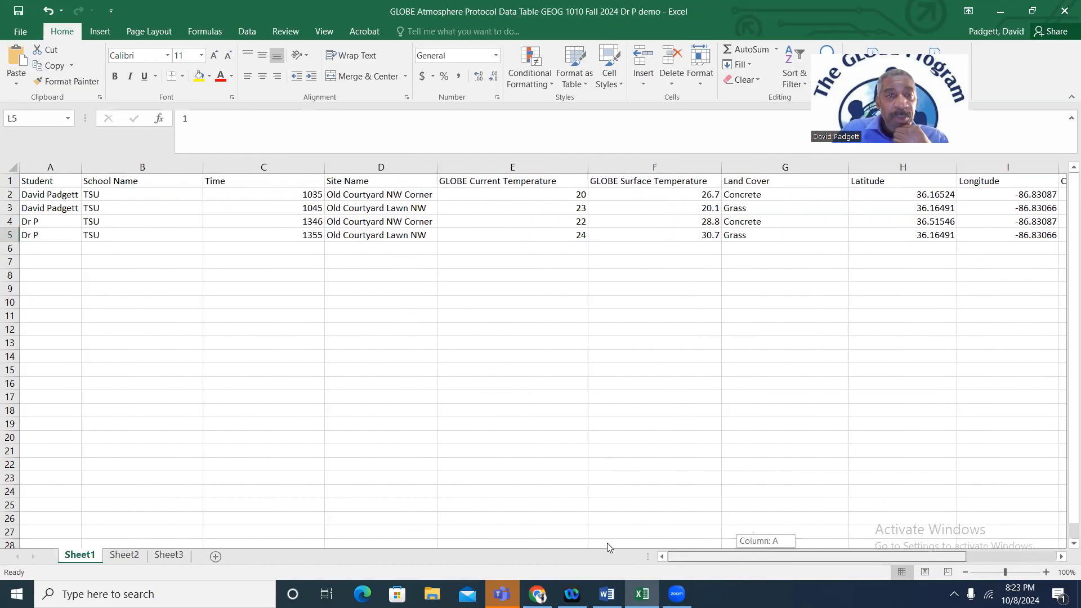
drag(607, 542, 607, 543)
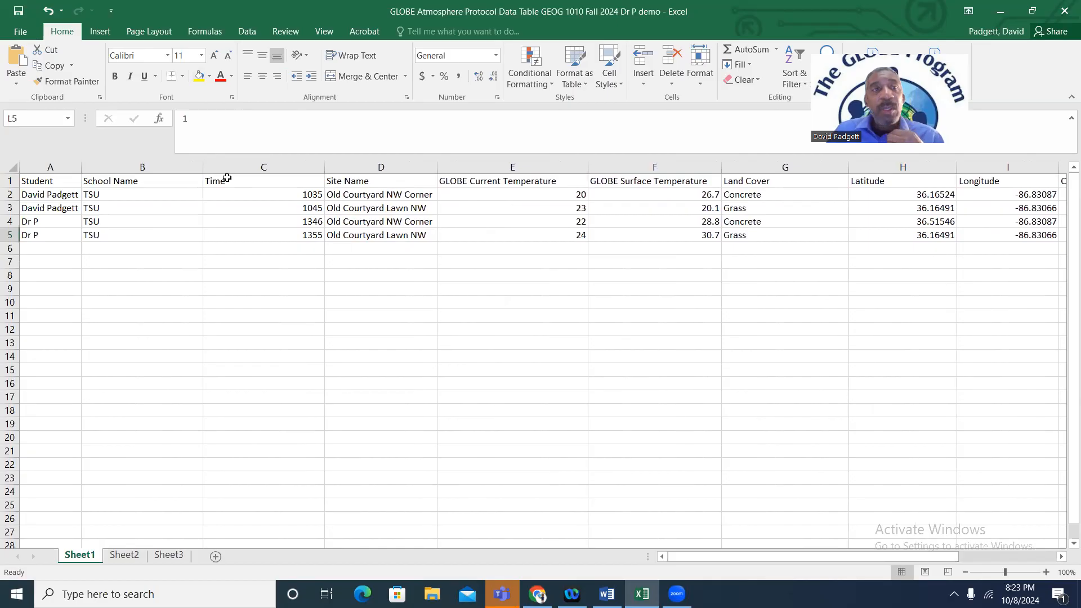
click(23, 32)
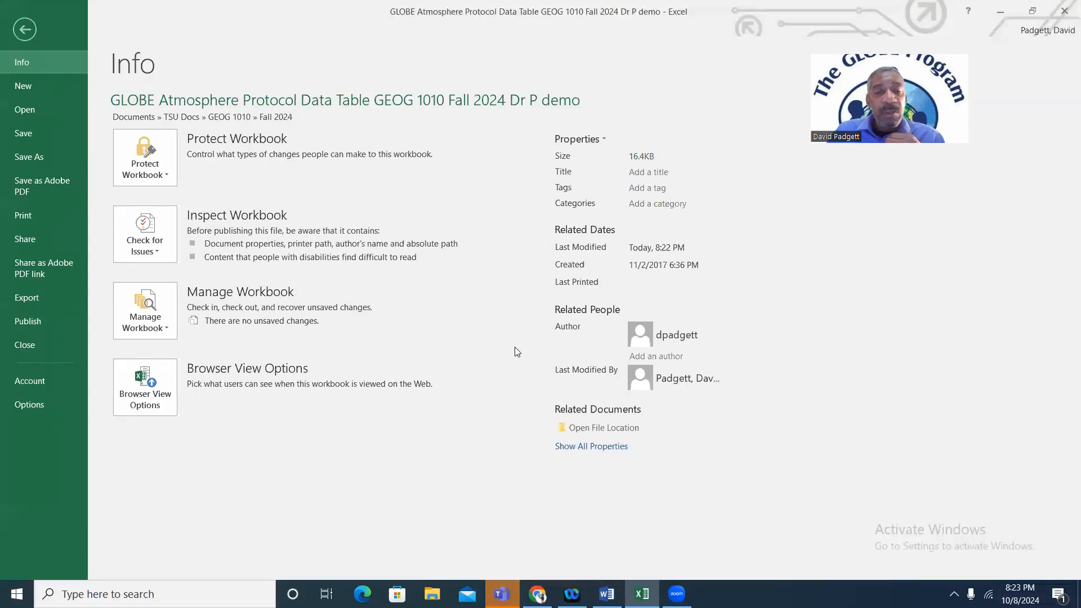
Switch to the GIS Assignment 5 document in Word and read instructions 6 to 8 on transferring the data and uploading the CSV
click(607, 594)
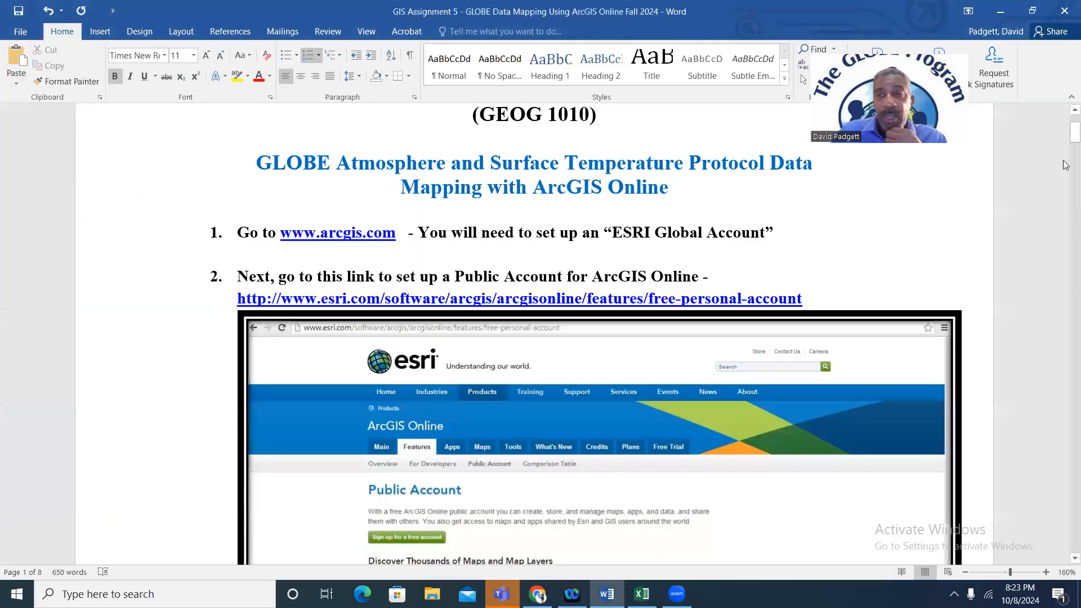
drag(1066, 135, 1066, 291)
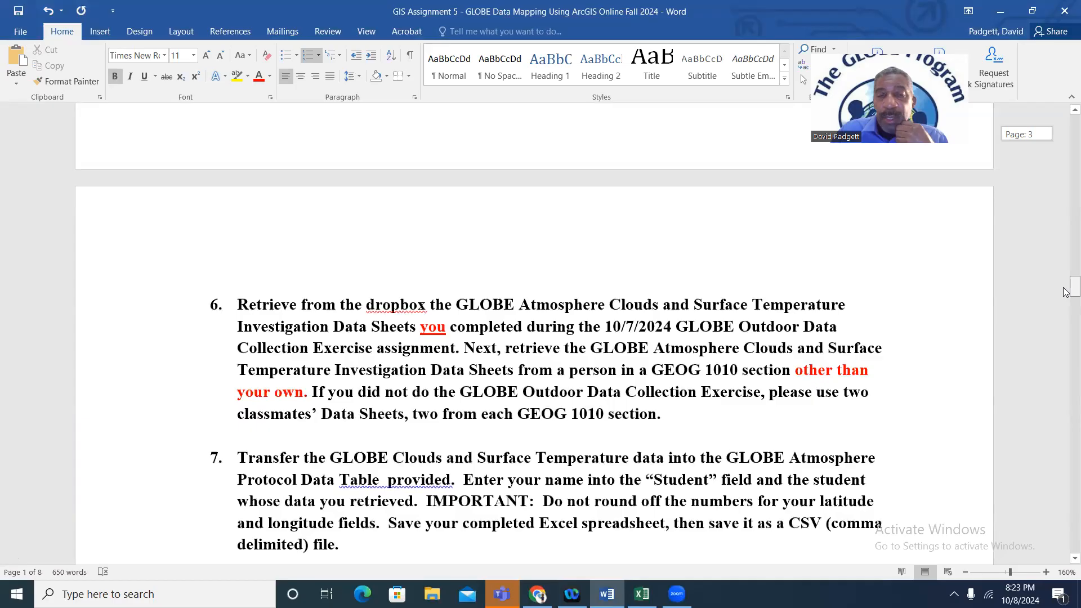
scroll(1065, 297, down, 3)
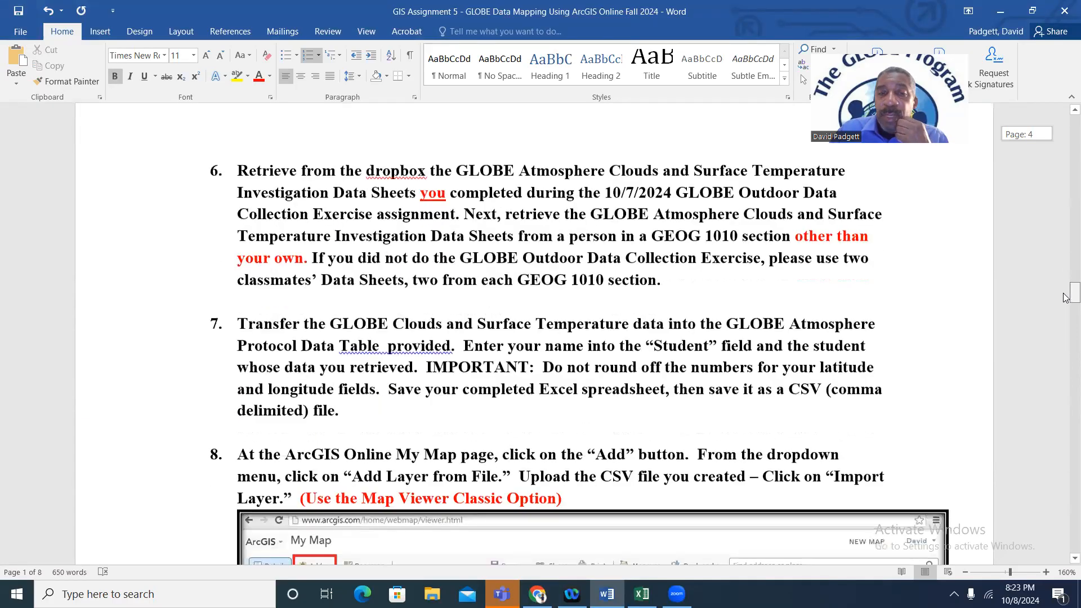
mouse_move(1062, 293)
mouse_down()
mouse_move(1062, 314)
mouse_move(1065, 301)
mouse_up()
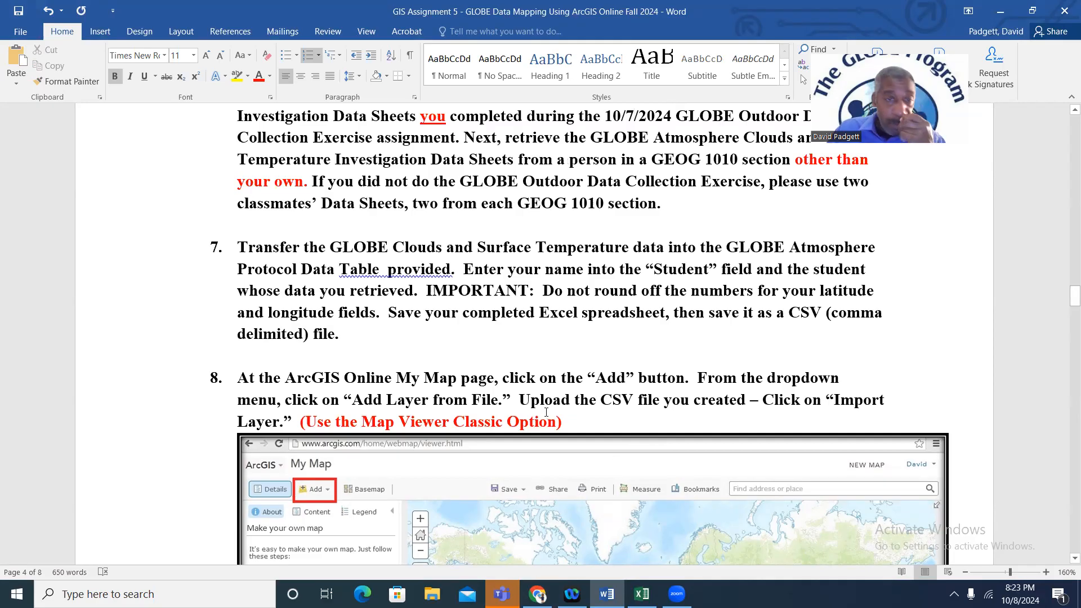
scroll(547, 411, down, 5)
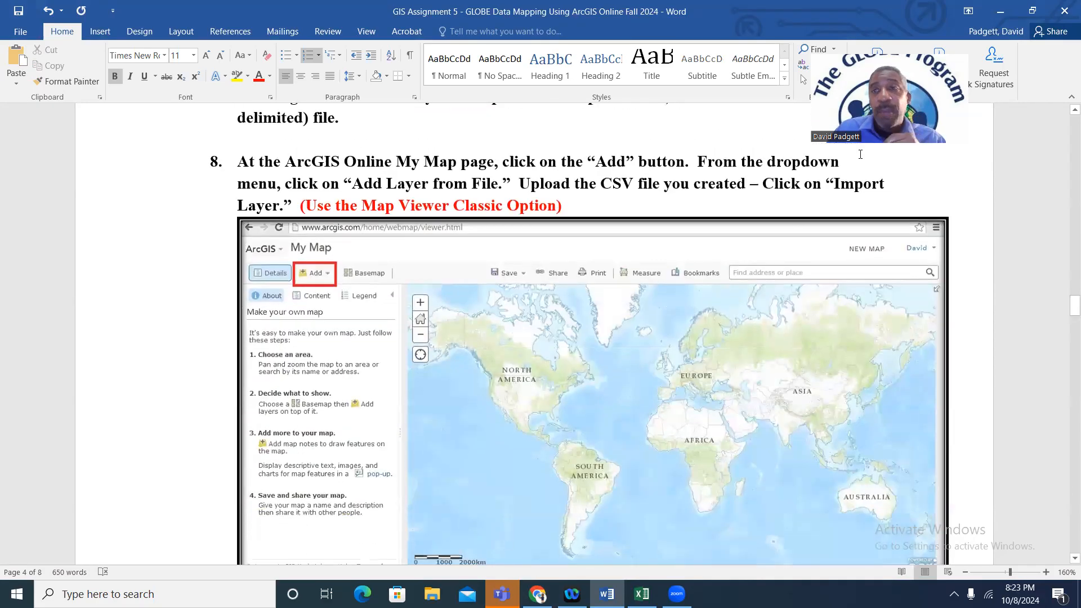
click(992, 15)
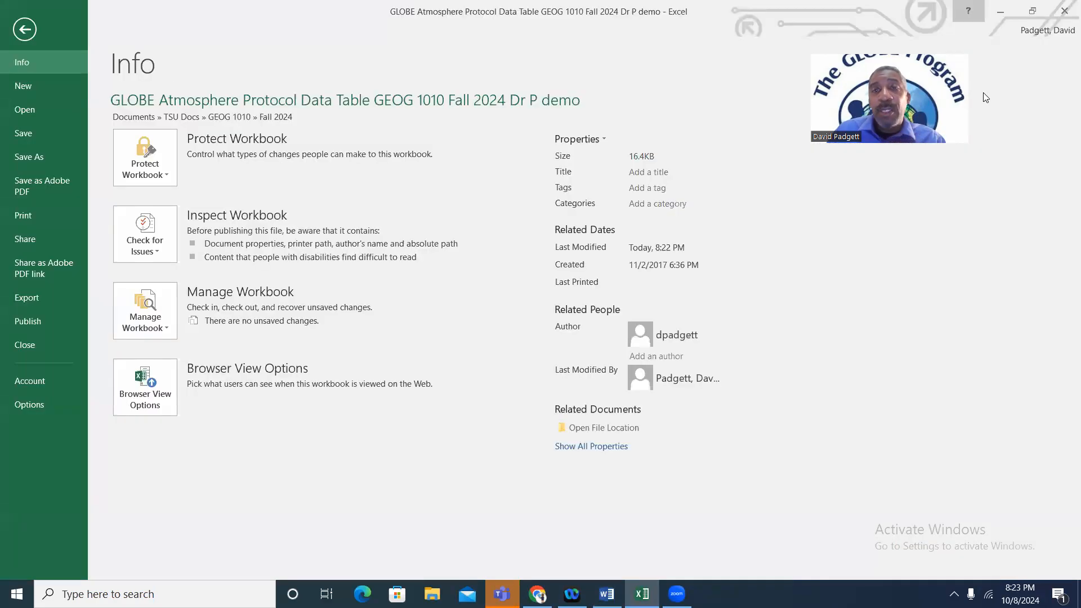
Open ArcGIS Online in a new Chrome tab, sign in with the saved ArcGIS login and dismiss the licence notice
click(1000, 13)
click(935, 17)
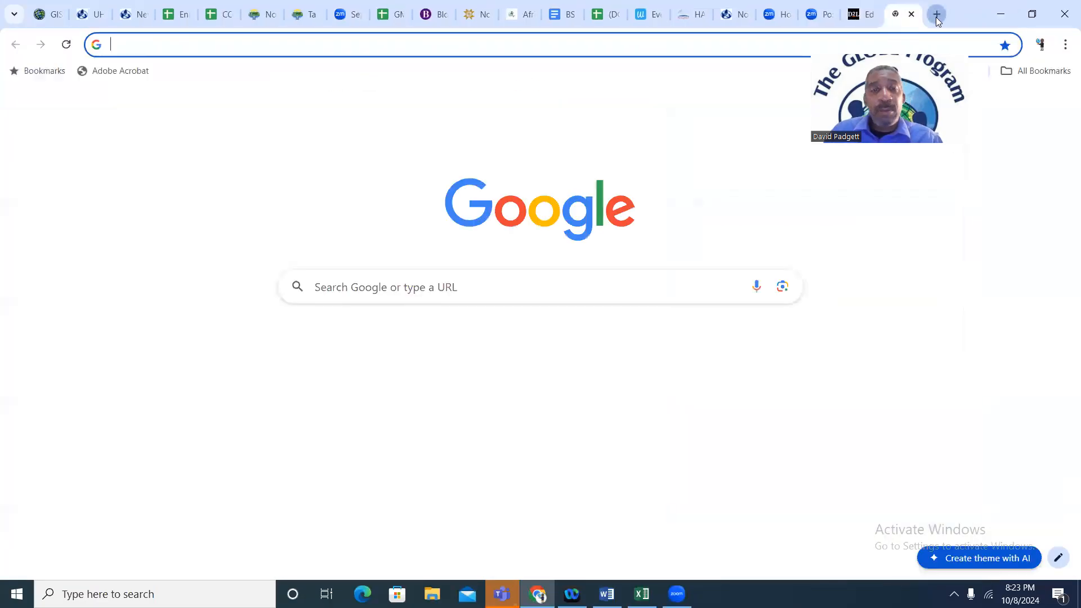
click(540, 348)
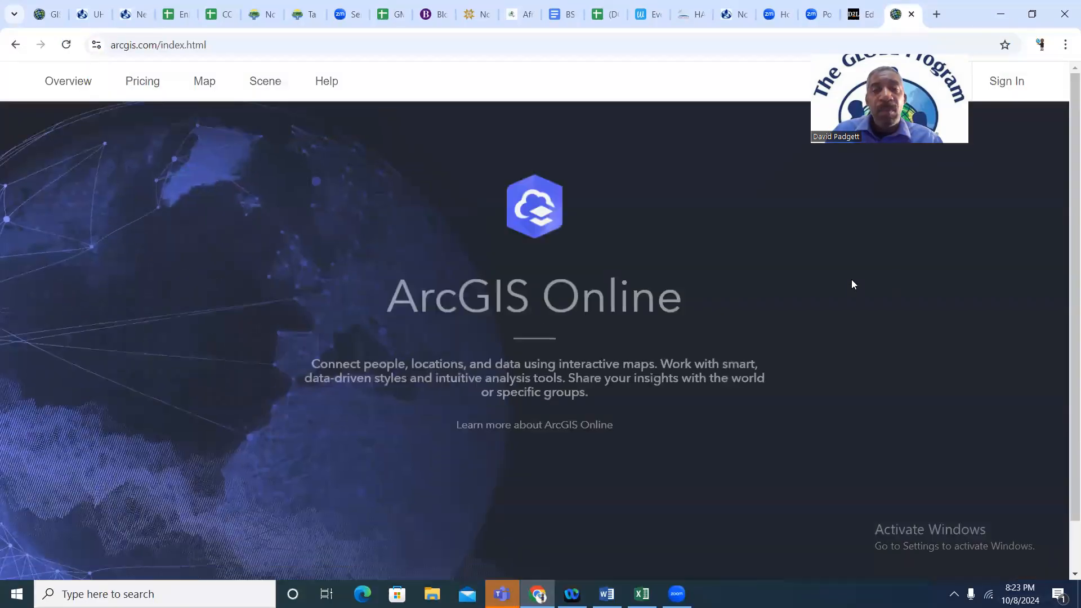
click(1000, 84)
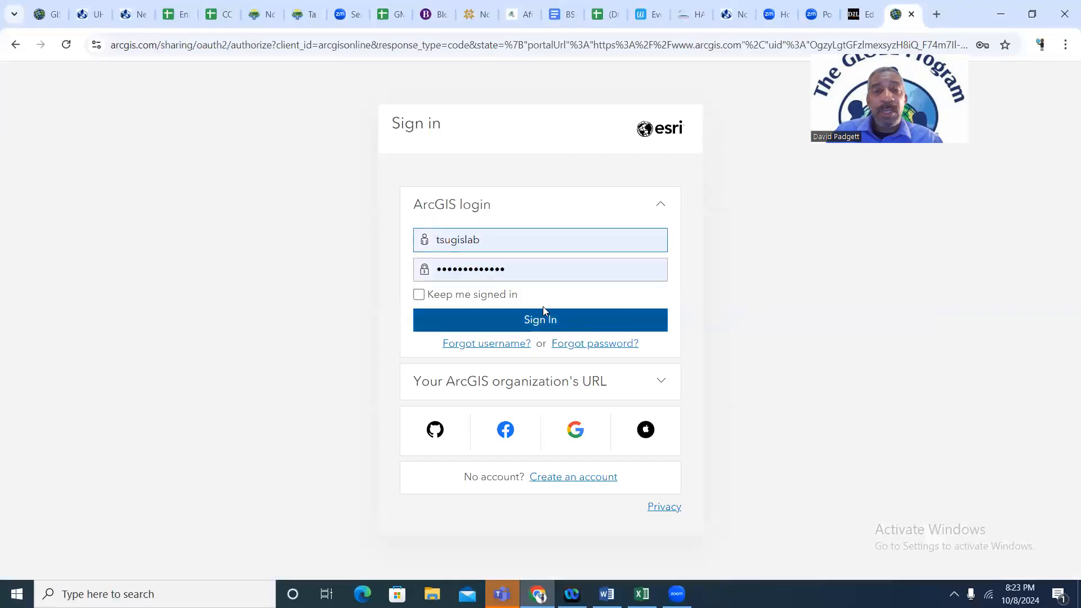
click(543, 308)
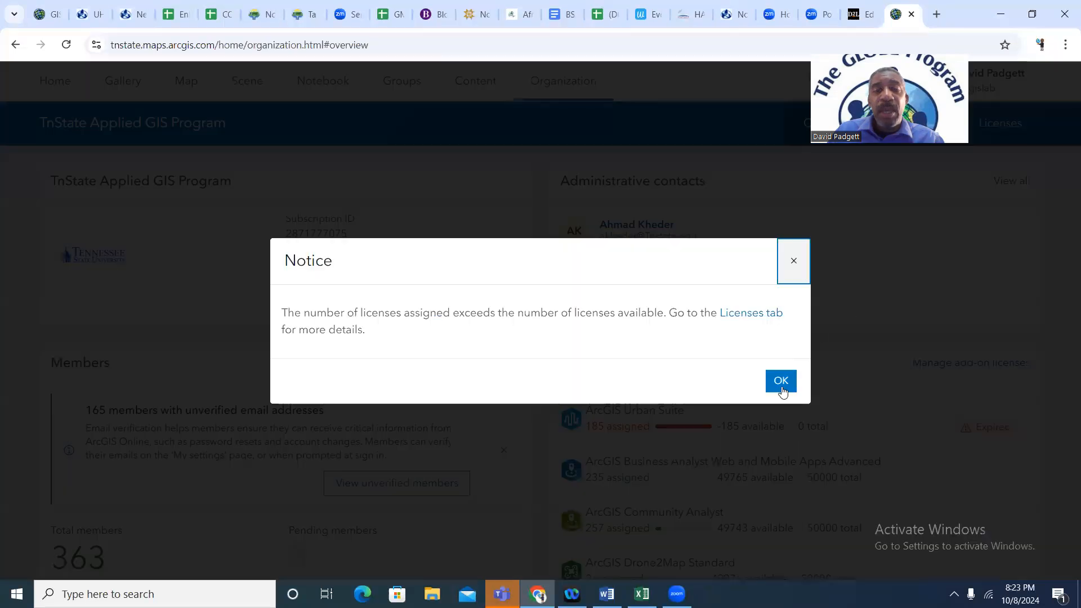
click(782, 380)
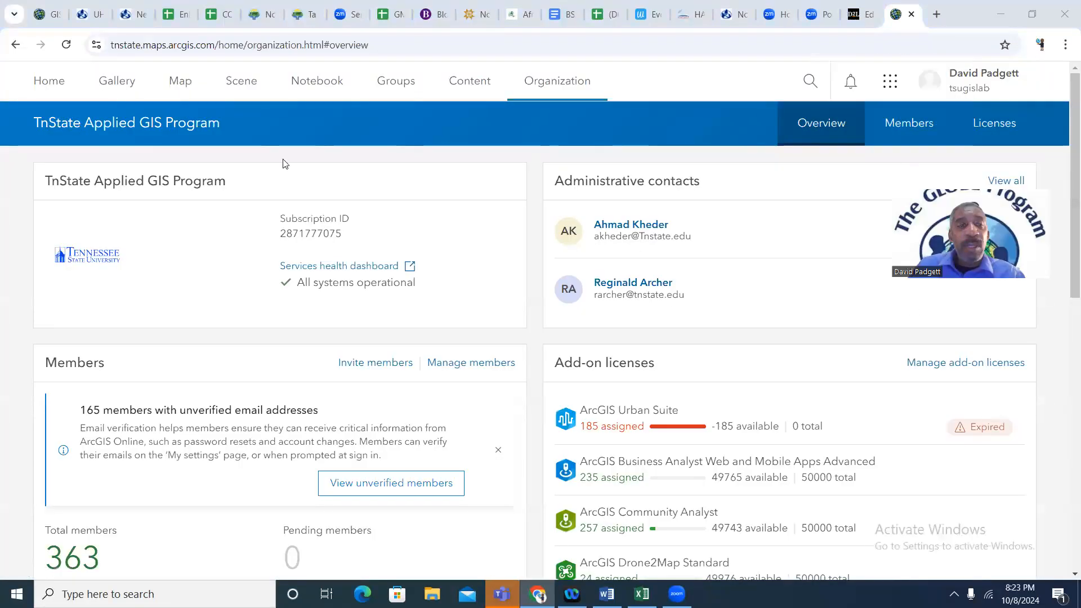
Open My Map in Map Viewer Classic, read instruction 8 of the assignment in Word and return to the map in Chrome
click(179, 80)
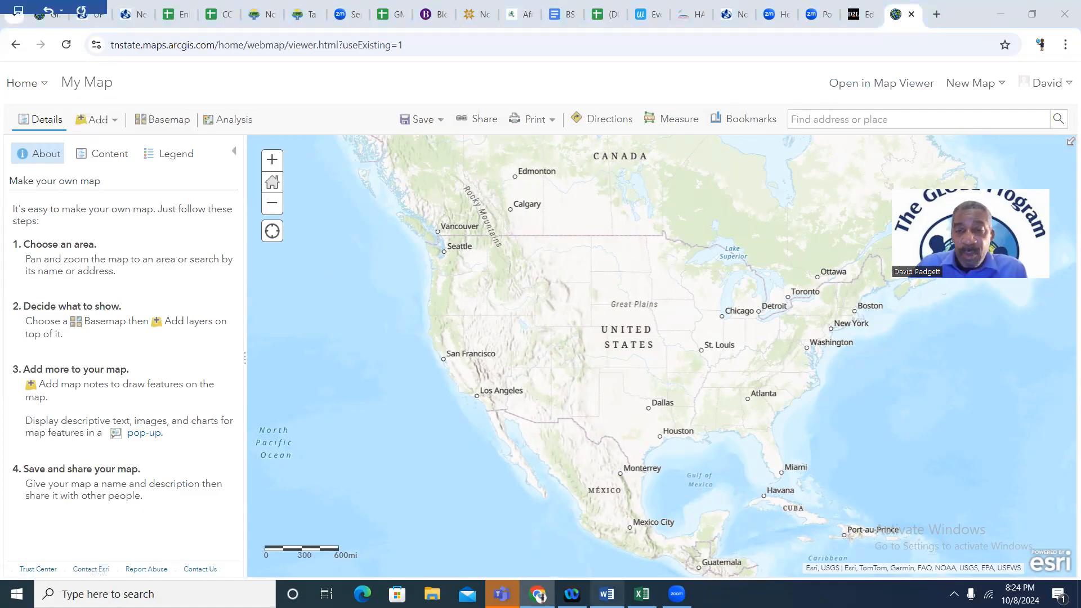
click(606, 594)
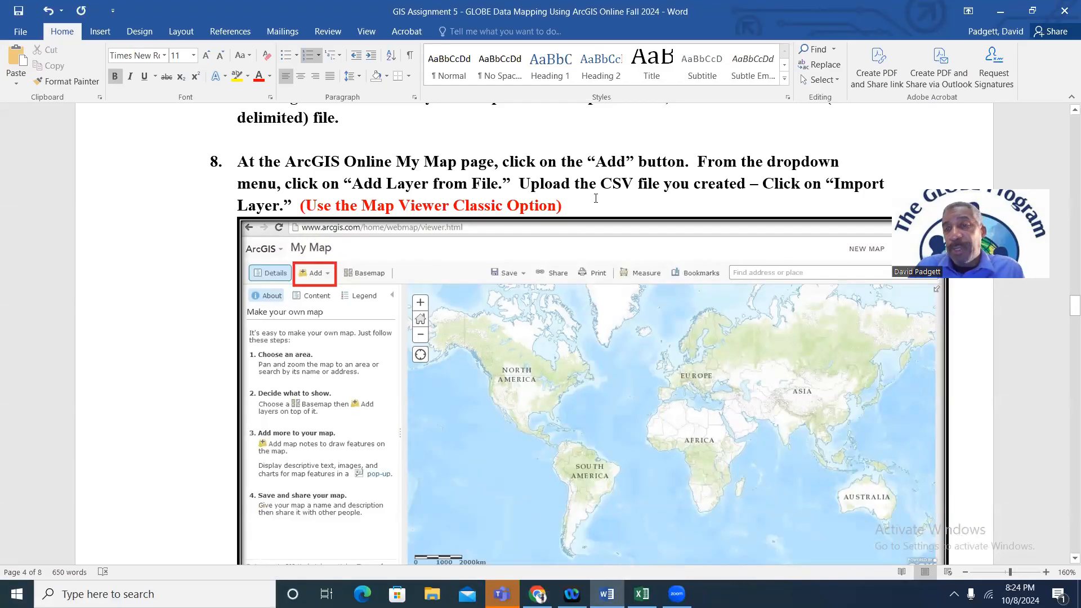
click(537, 594)
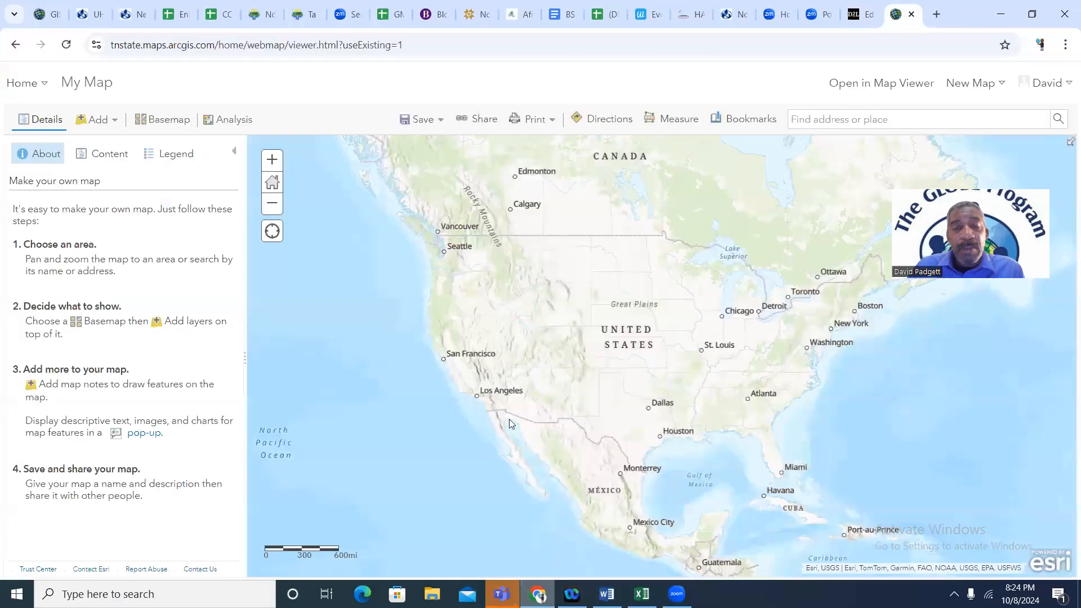
Switch to Excel and save the data table as an Excel Workbook in the Fall 2024 folder, replacing the existing file
click(641, 594)
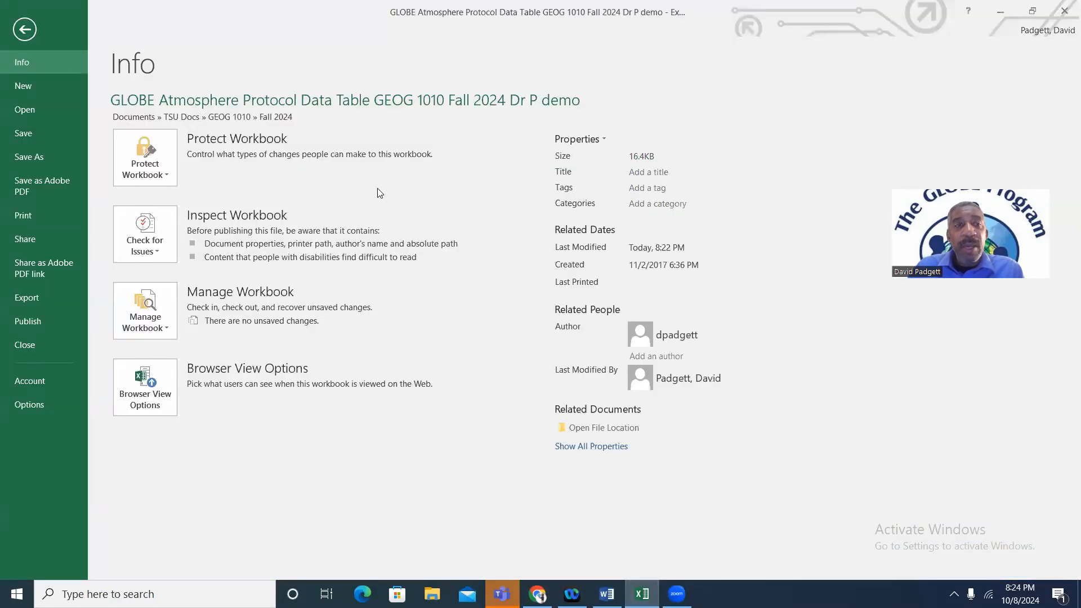
click(25, 29)
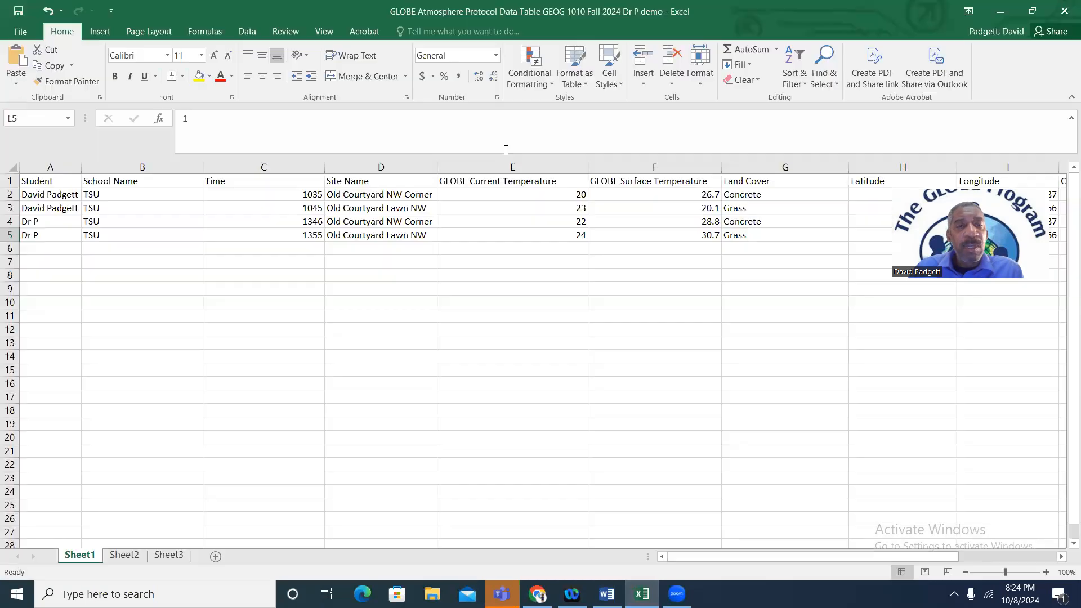
click(20, 32)
click(53, 153)
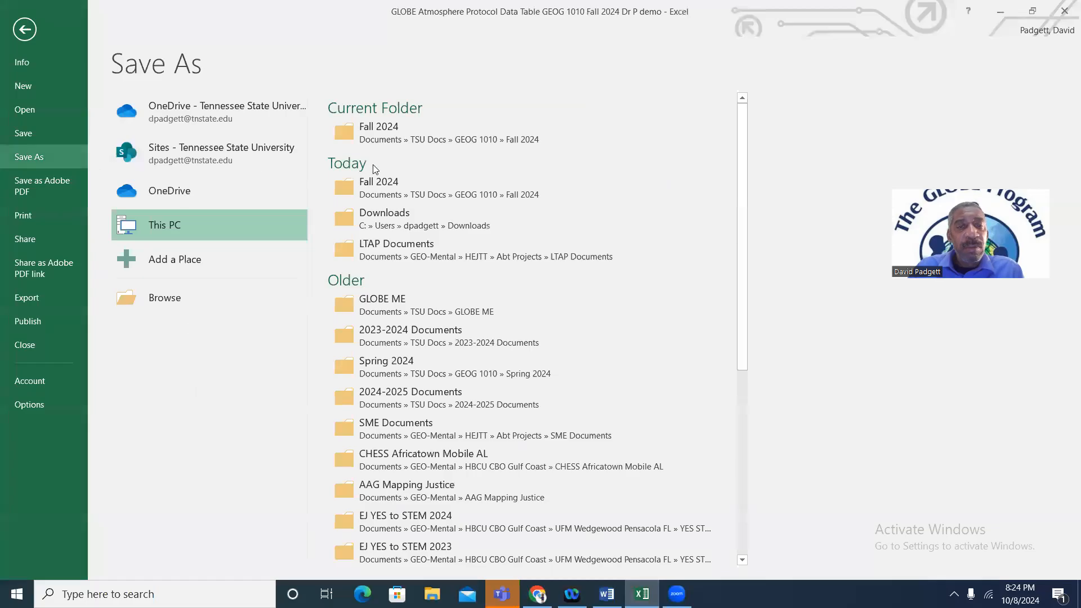
click(515, 133)
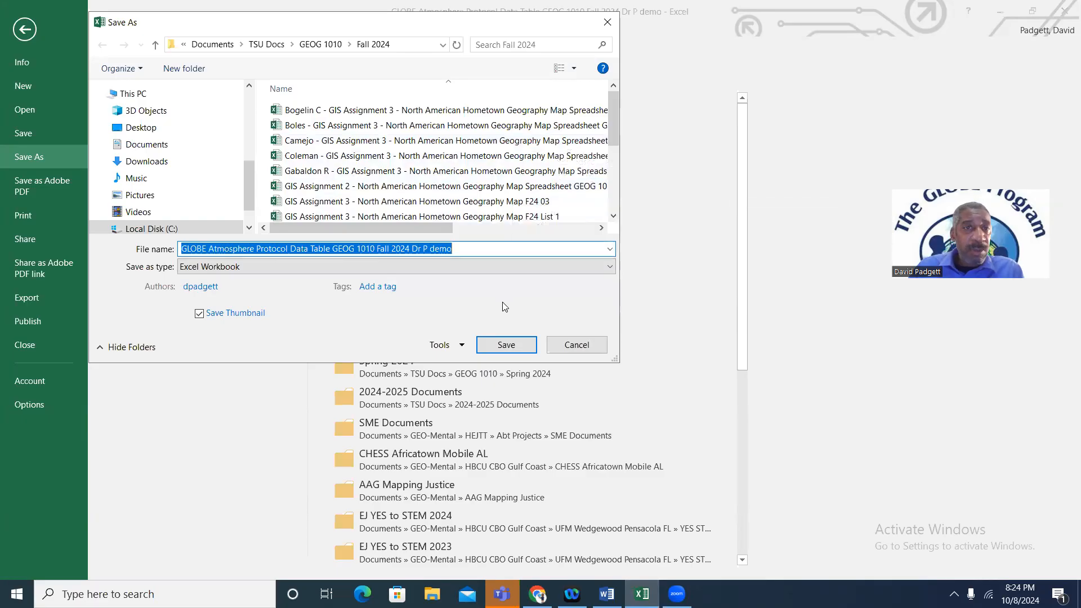
click(506, 344)
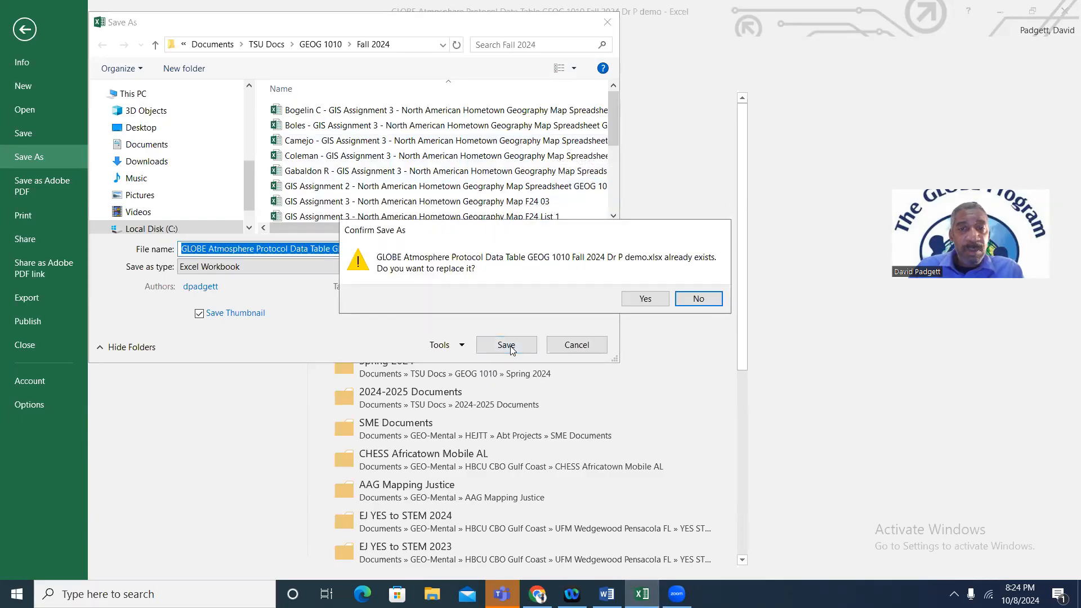
click(645, 298)
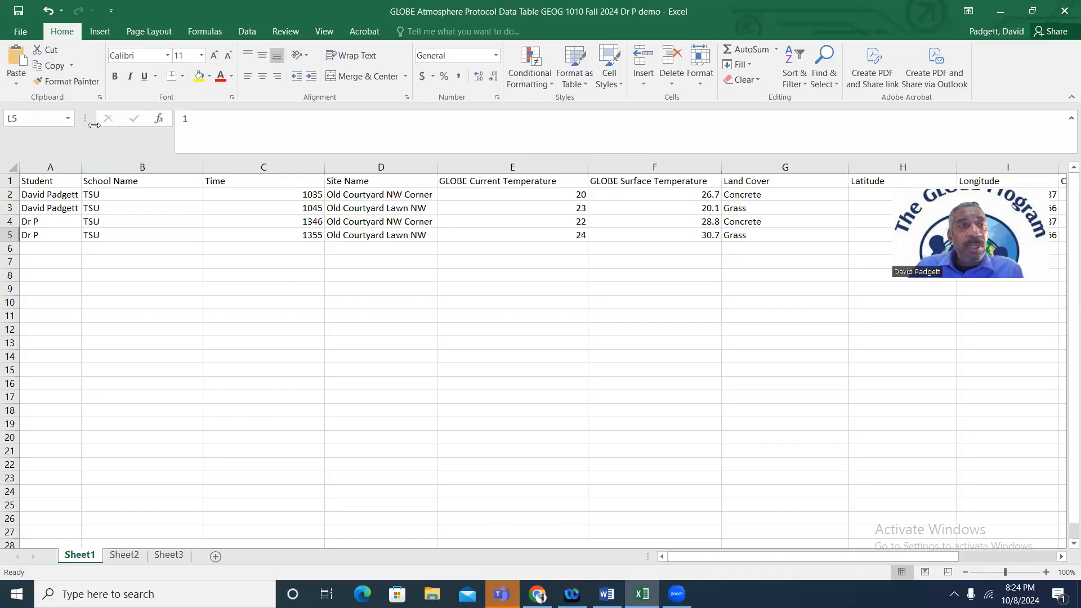
Save a copy of the table in the Fall 2024 folder as CSV (Comma delimited), keeping the same file name
click(20, 31)
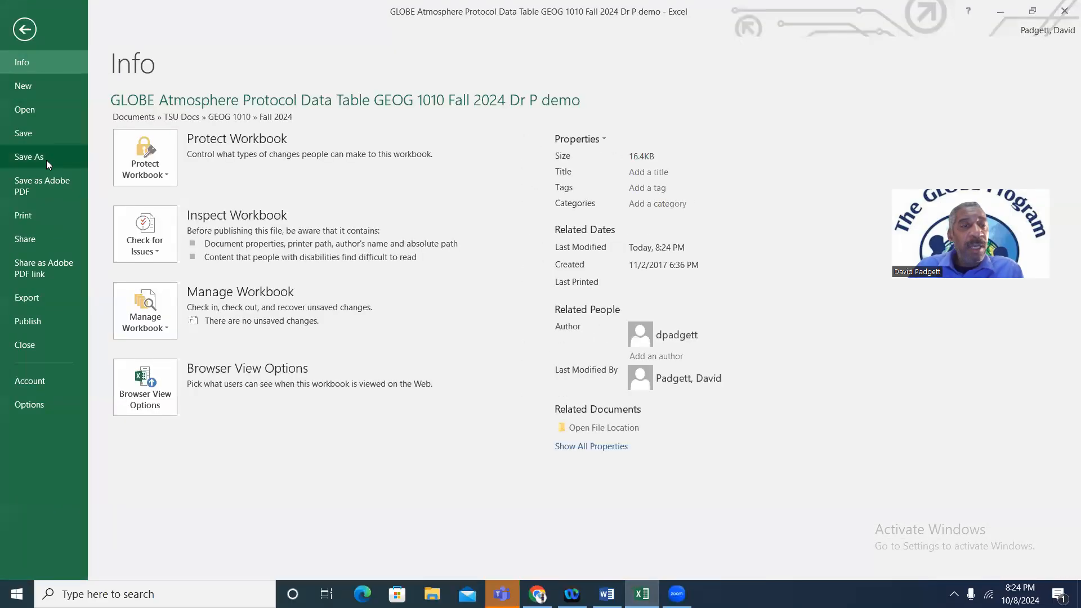
click(46, 160)
click(515, 185)
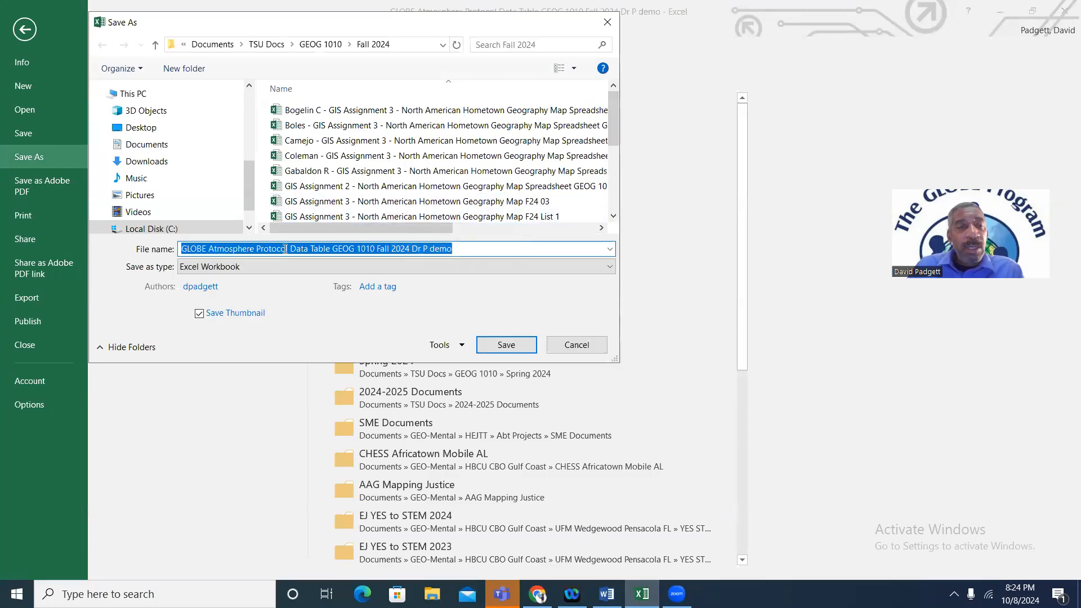
click(258, 268)
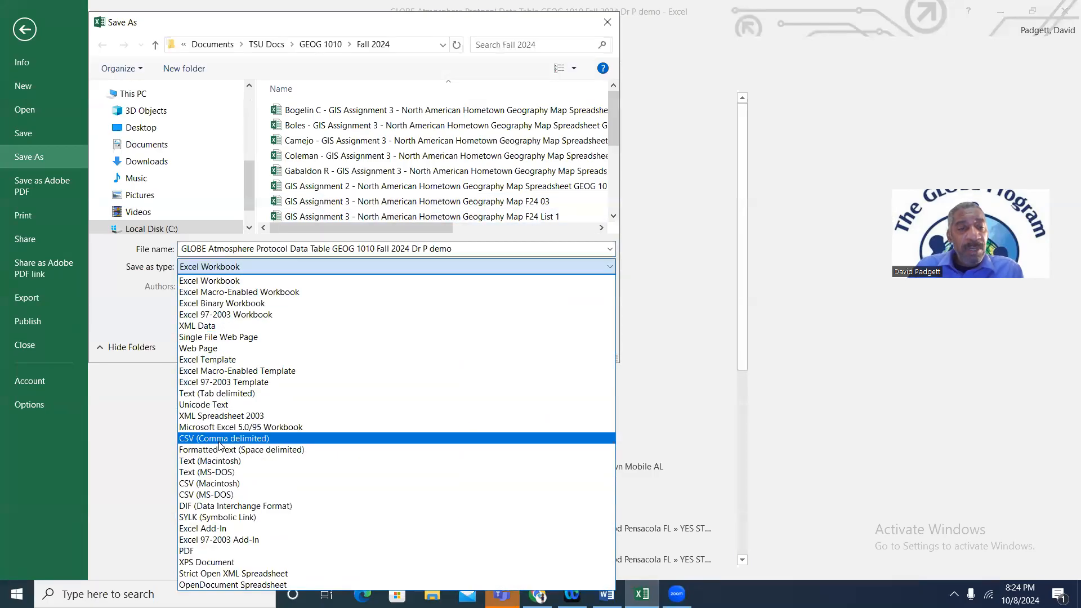
click(220, 438)
click(498, 327)
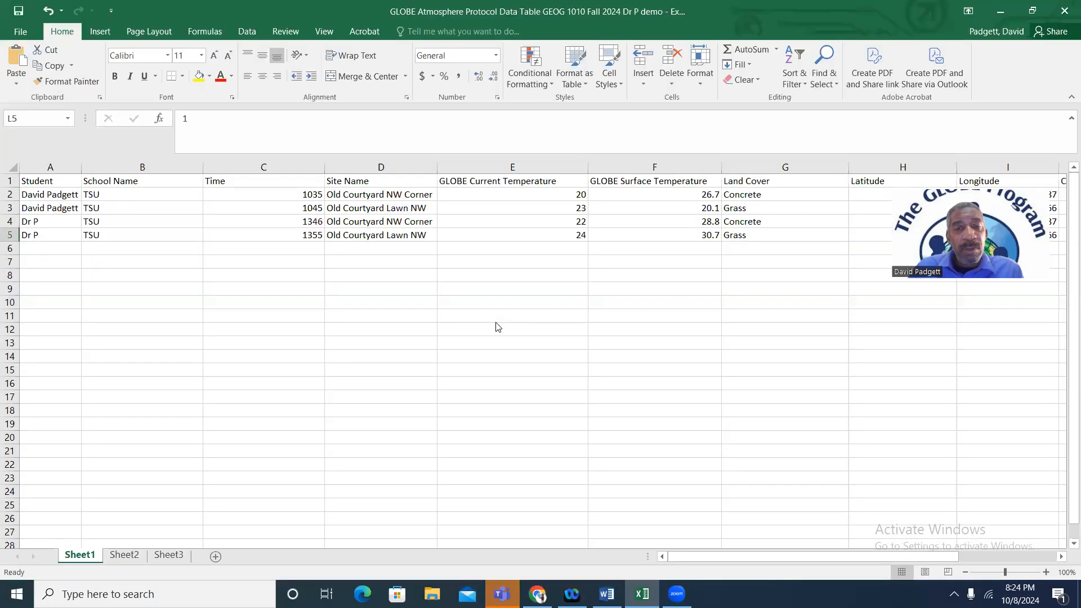
click(530, 341)
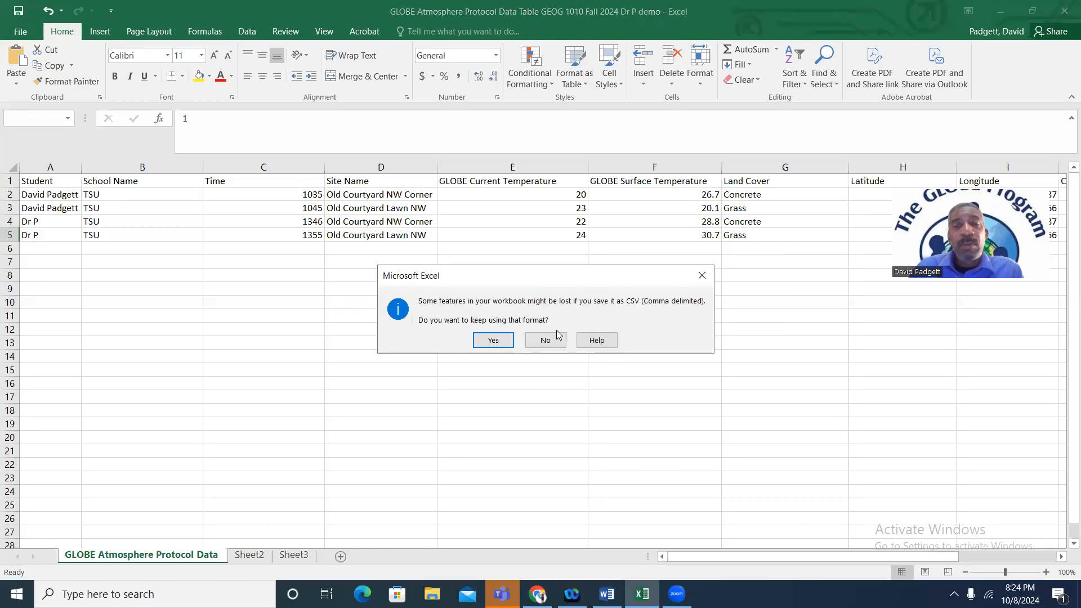
click(492, 339)
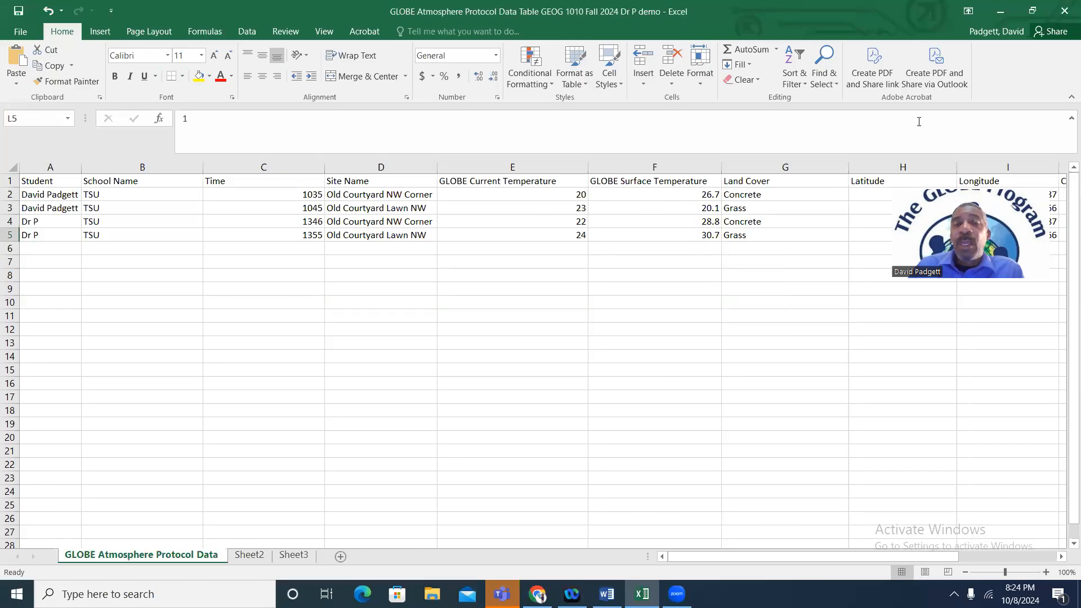
Return to the ArcGIS Online map and import the GLOBE Atmosphere Protocol Data Table GEOG 1010 Fall 2024 Dr P demo CSV as a layer
click(991, 6)
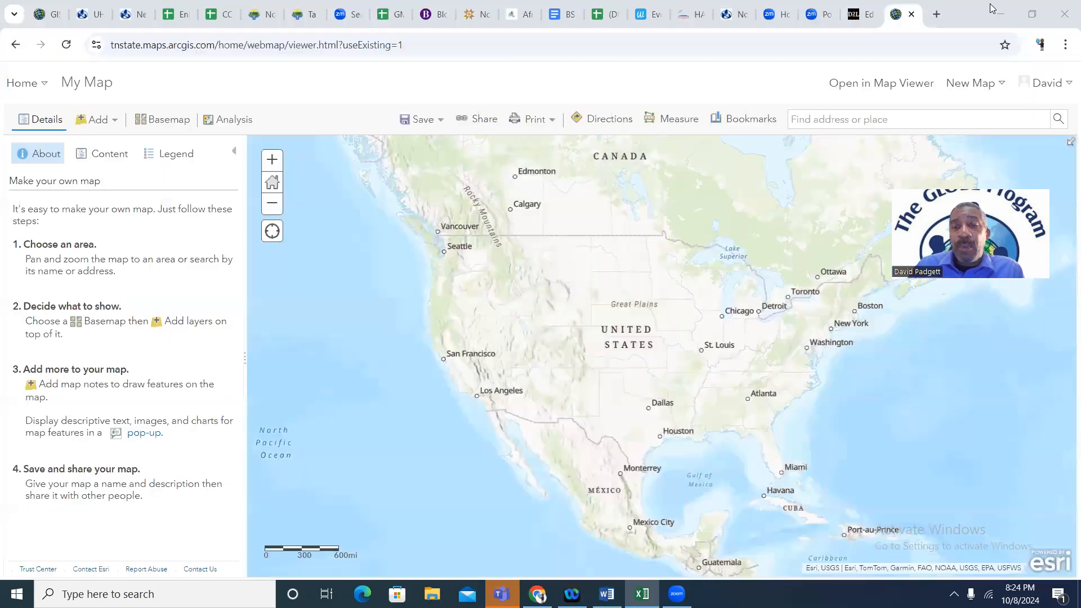
click(92, 128)
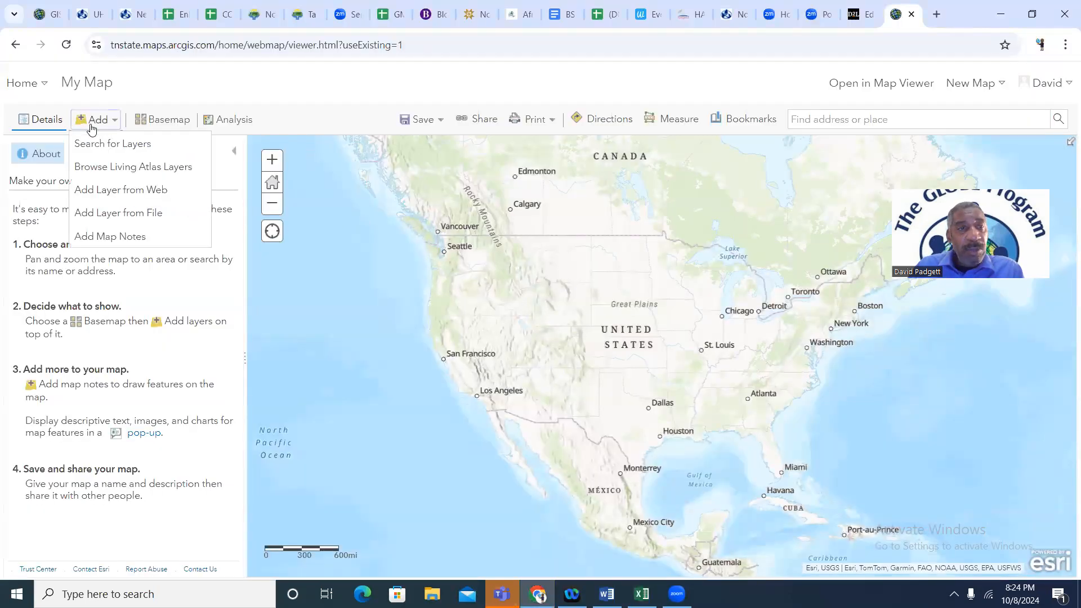
click(110, 214)
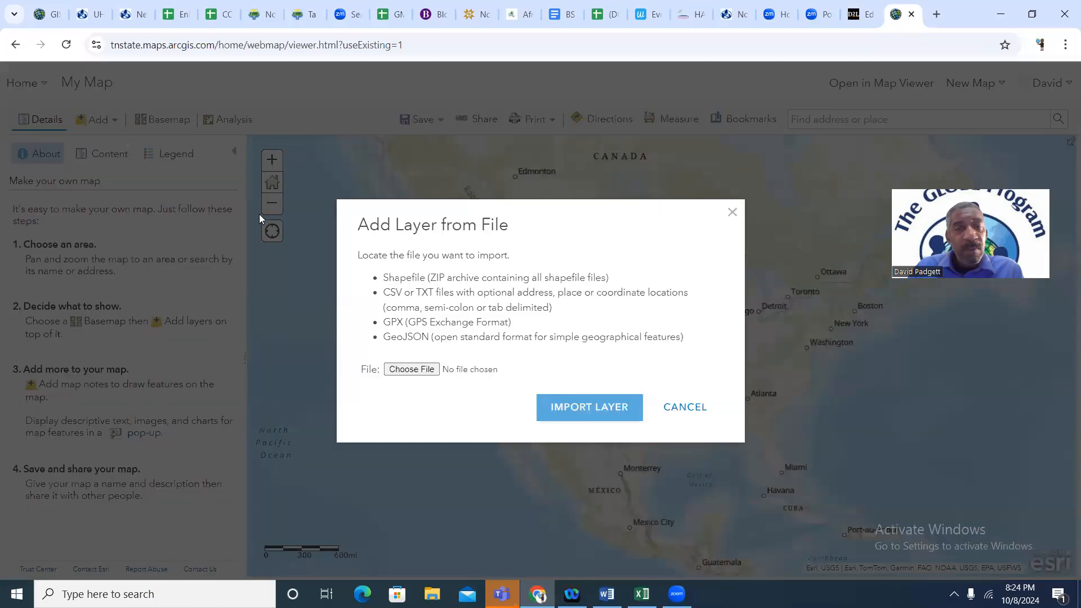
click(405, 370)
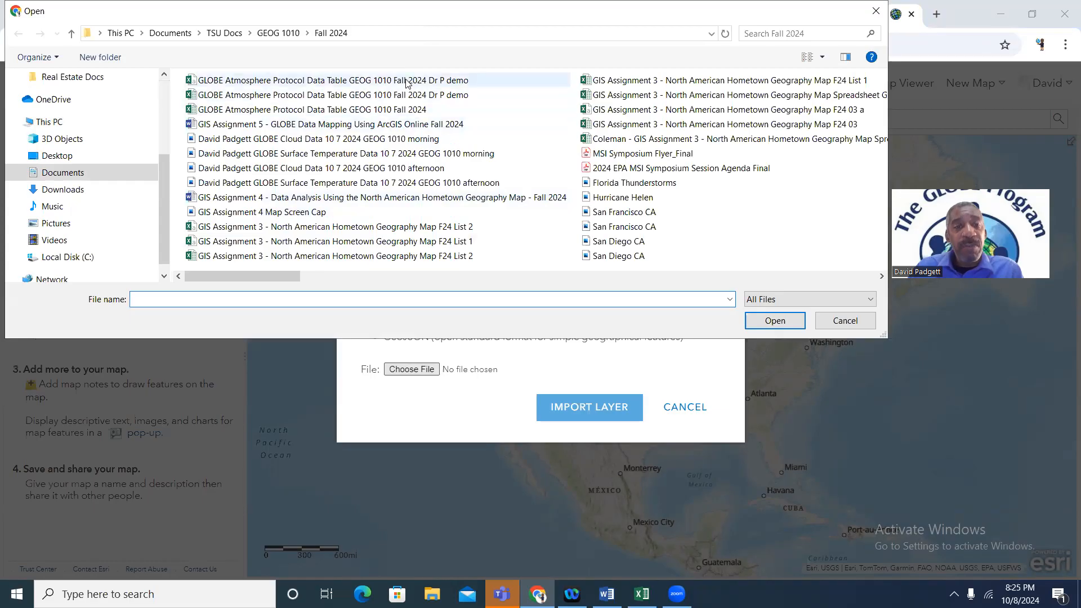
click(407, 82)
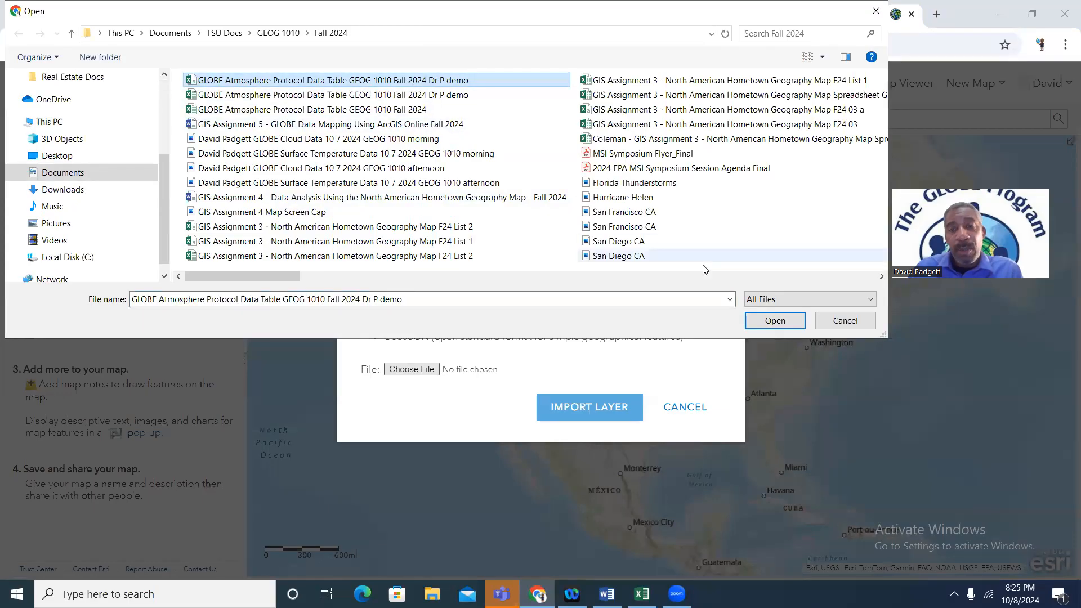
click(765, 321)
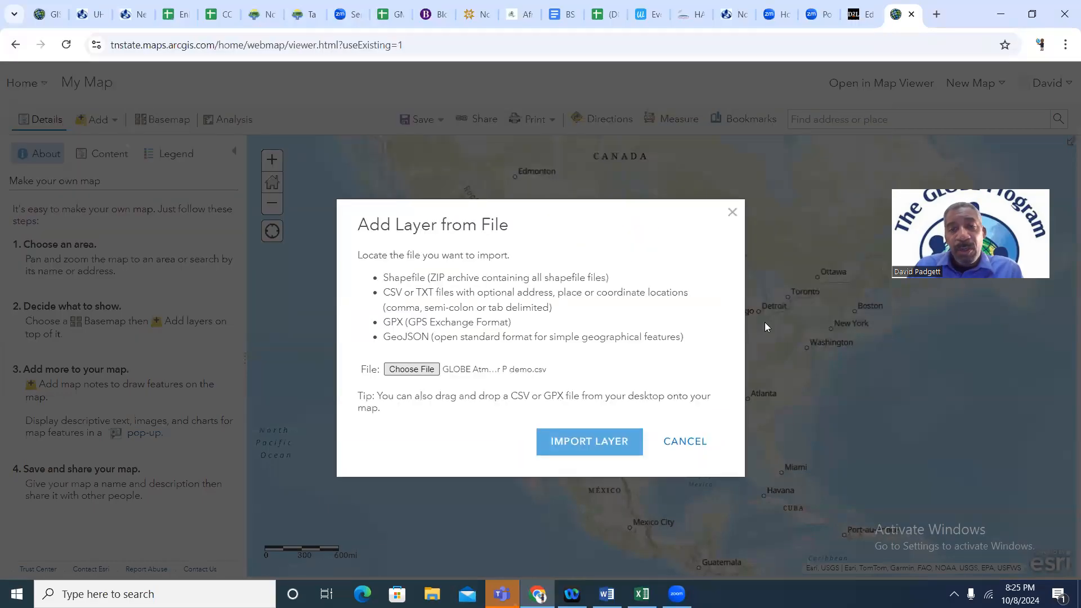
click(616, 442)
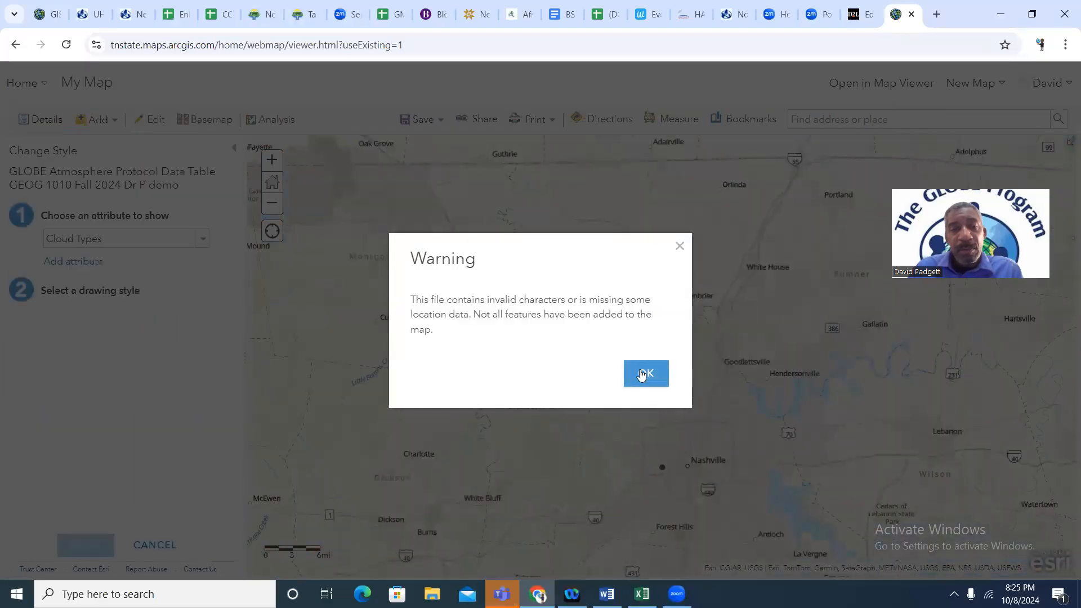
click(640, 376)
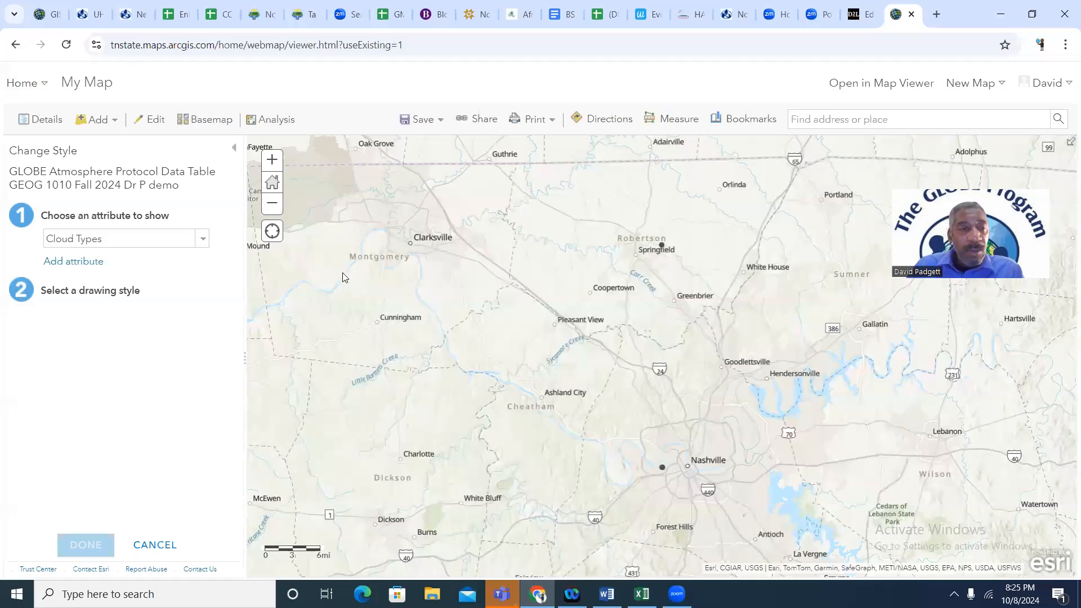
Show the layer by the GLOBE Current Temperature attribute and open the options of its Counts and Amounts (Size) style
click(203, 240)
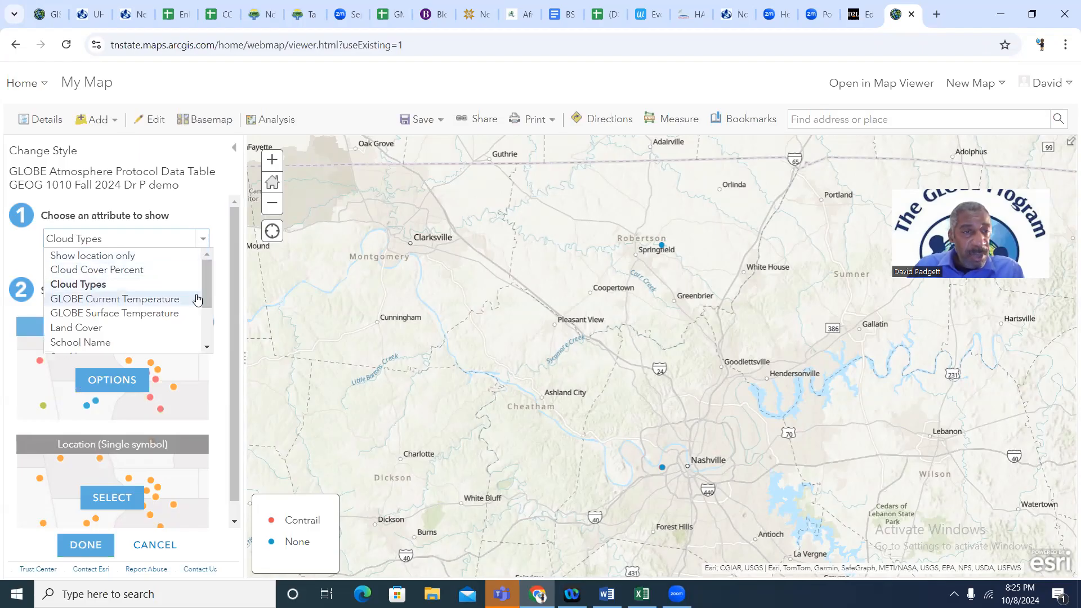
click(135, 303)
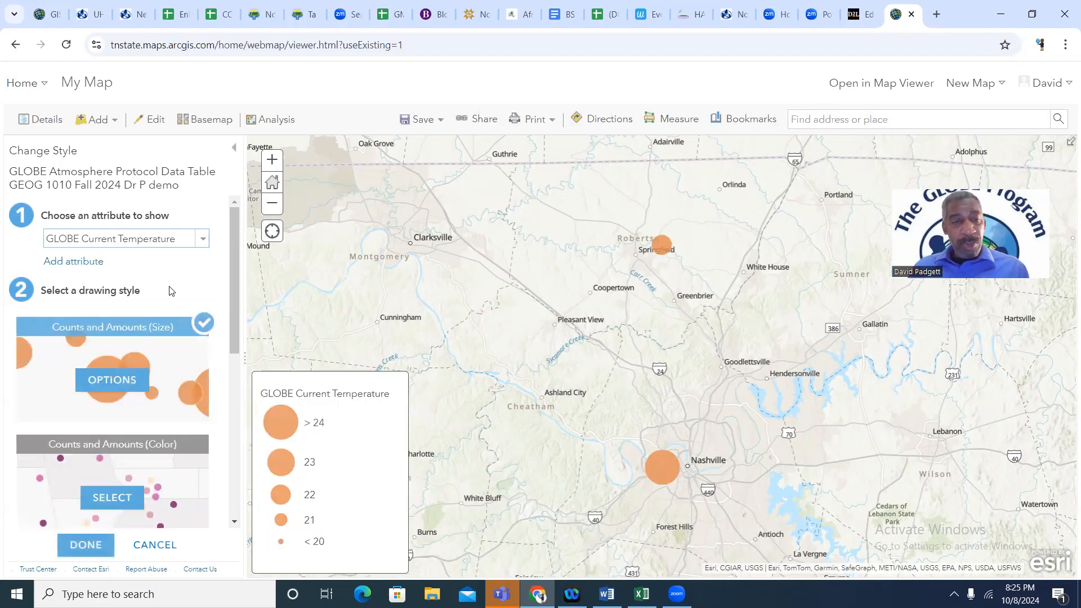
click(124, 384)
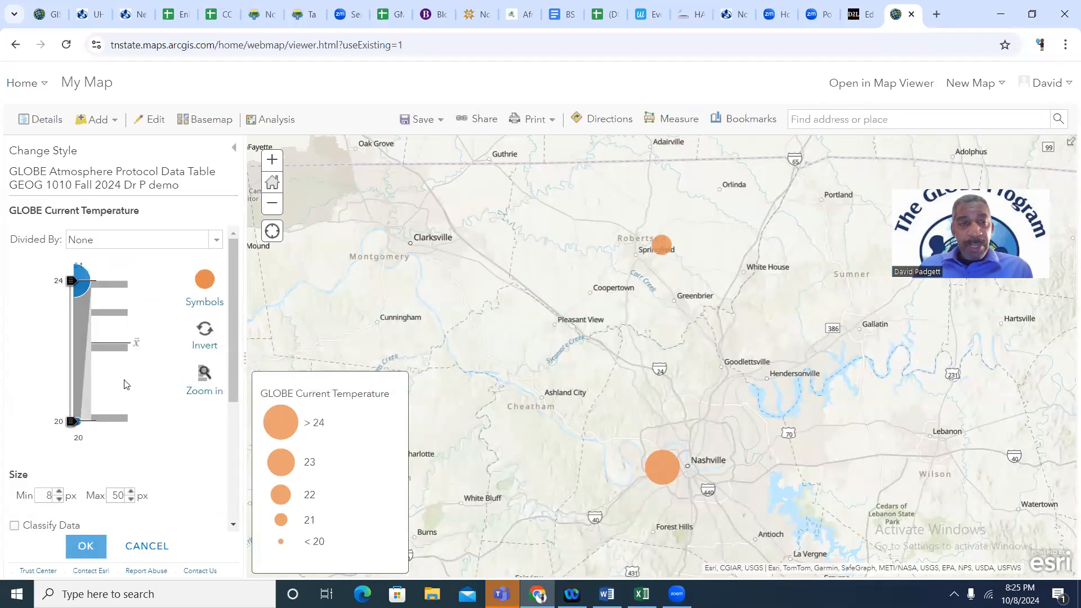
Set the temperature symbols' fill to red #FF0000 with about 50% transparency
click(205, 280)
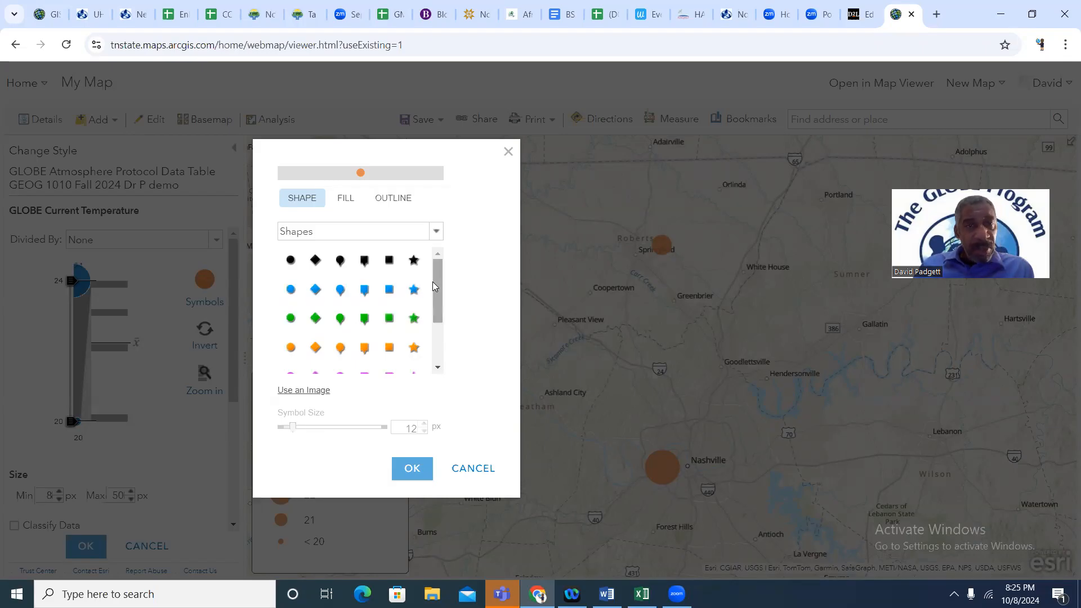
click(344, 199)
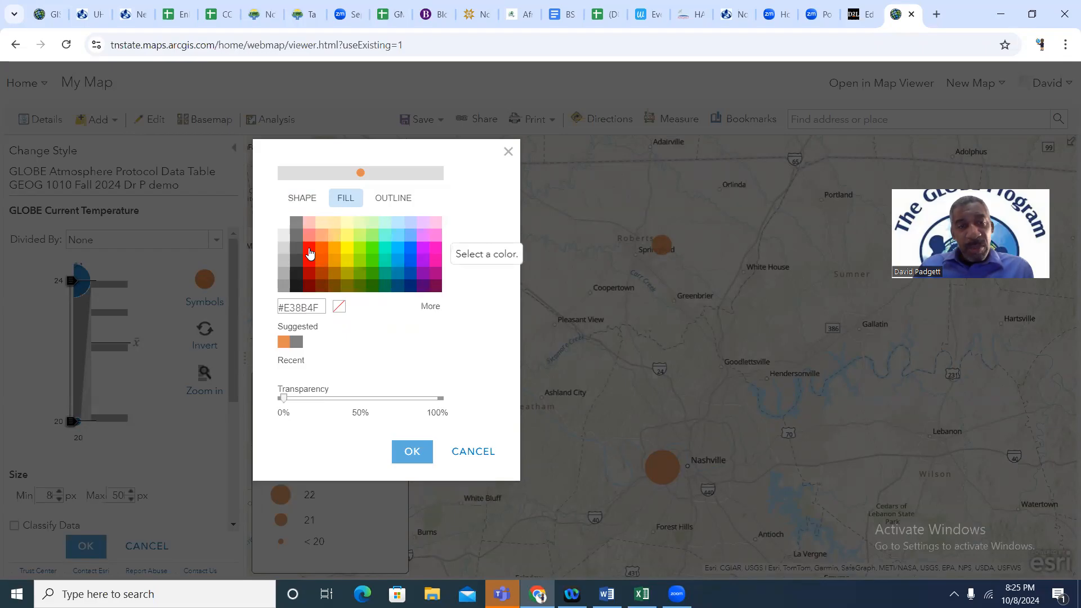
click(335, 253)
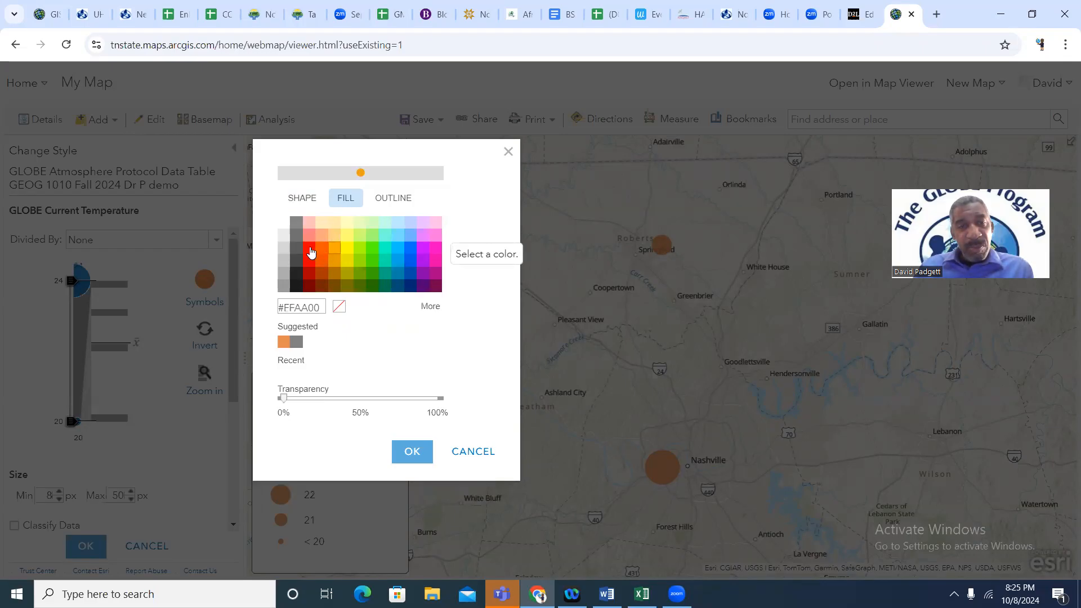
click(310, 252)
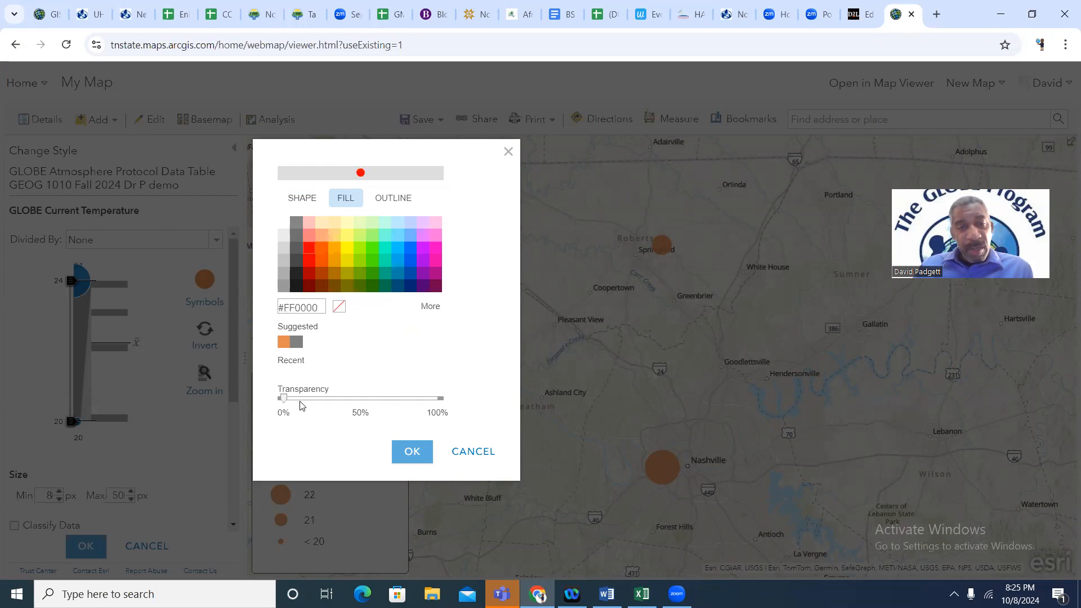
drag(282, 403, 358, 399)
click(412, 451)
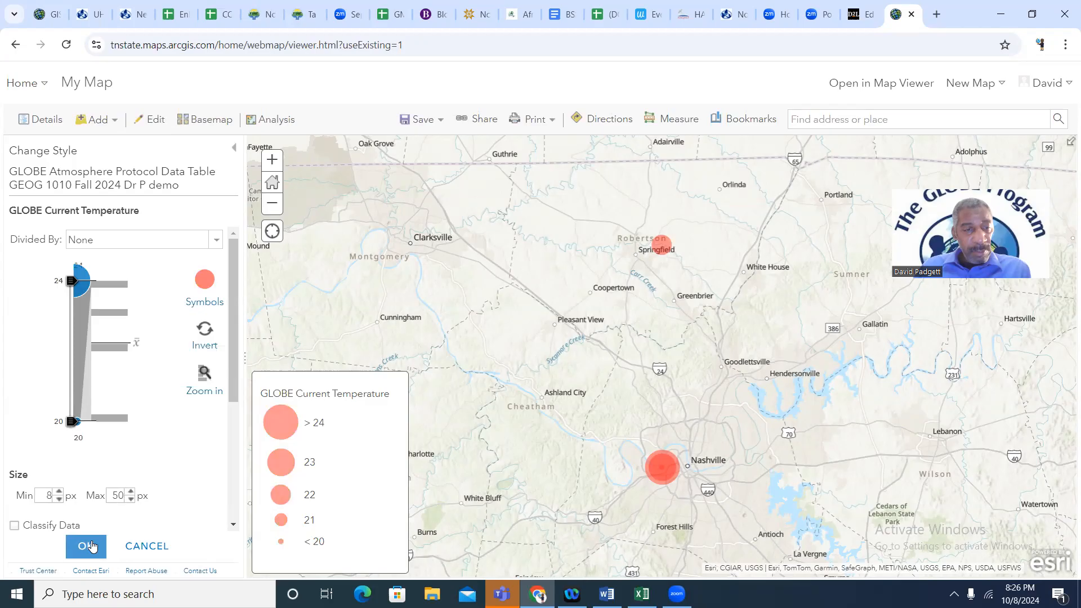
Apply the layer's style changes and display the map's legend
click(90, 545)
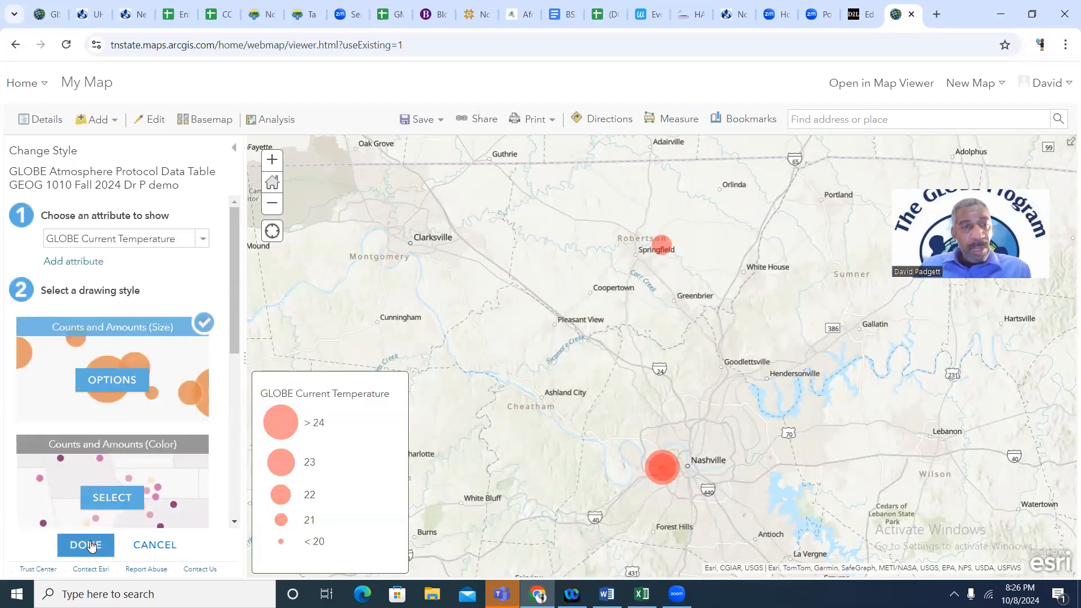
click(91, 546)
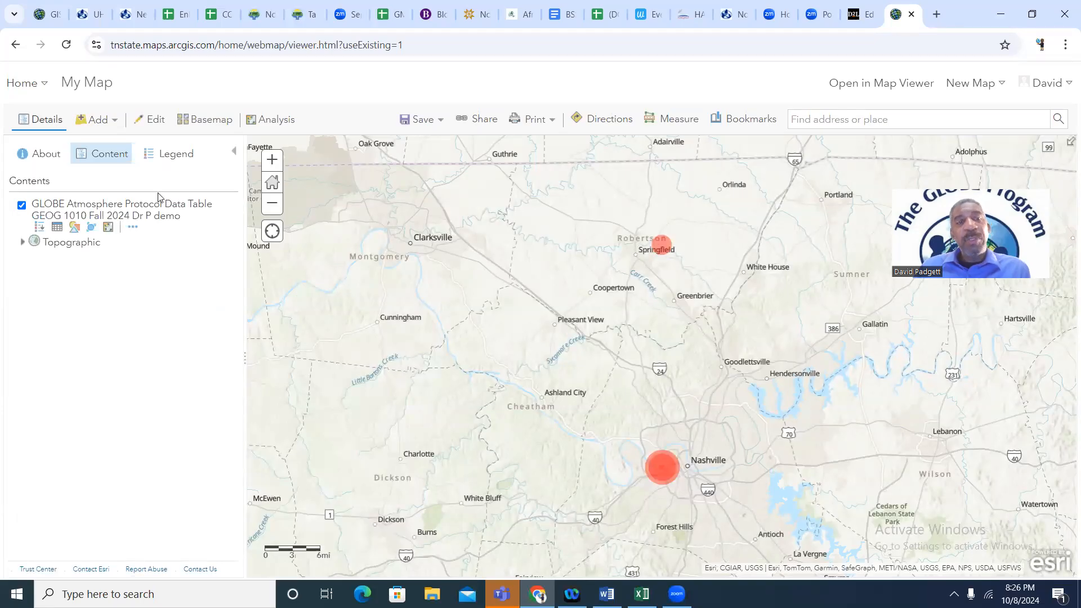
click(173, 162)
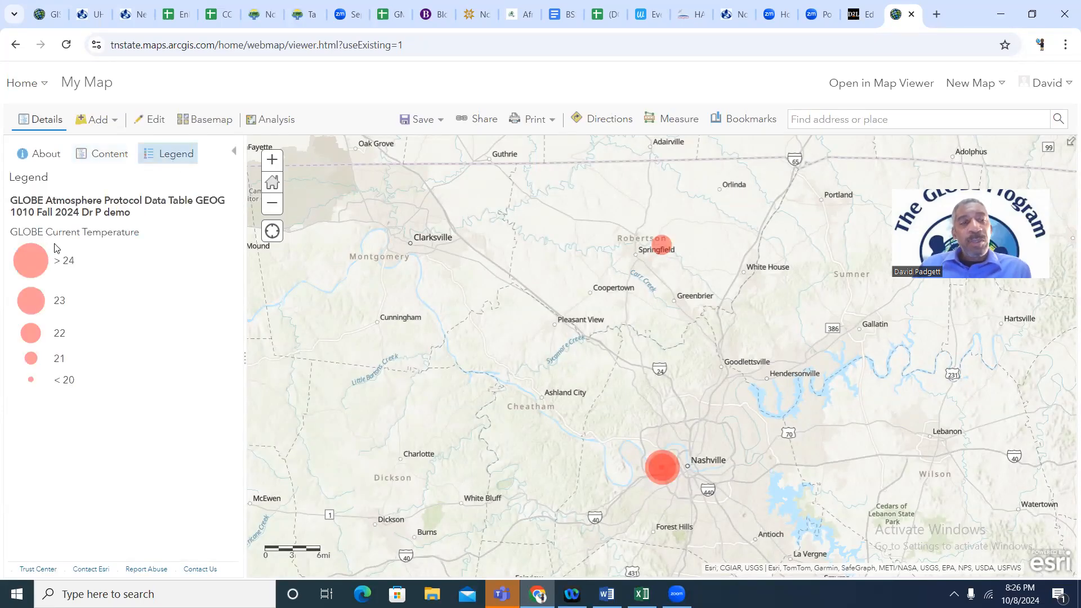
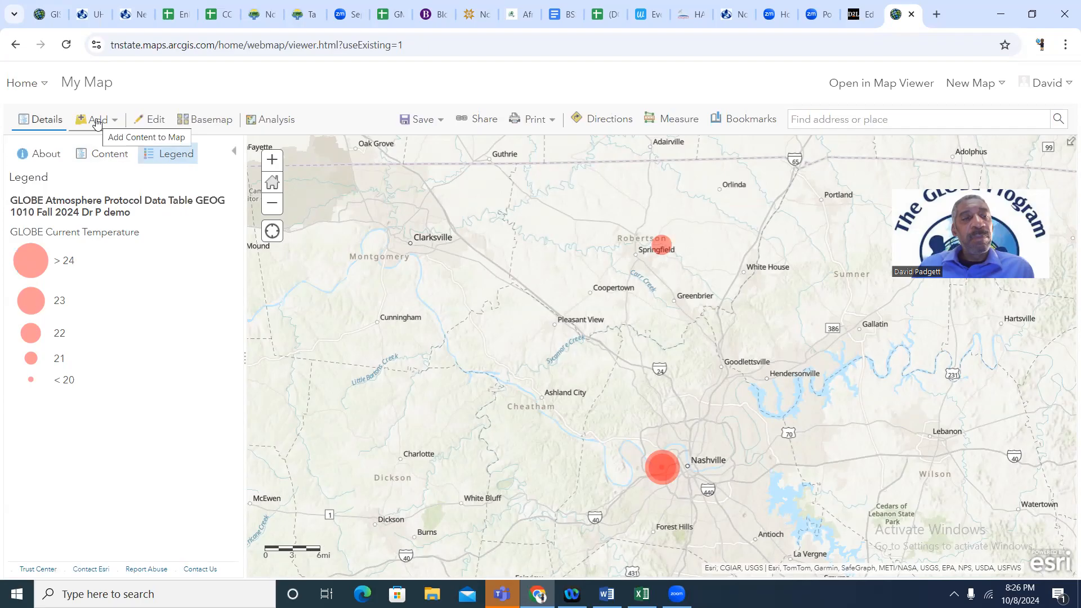
Import the GLOBE Atmosphere Protocol Data Table GEOG 1010 Fall 2024 Dr P demo CSV again as a second map layer
click(98, 122)
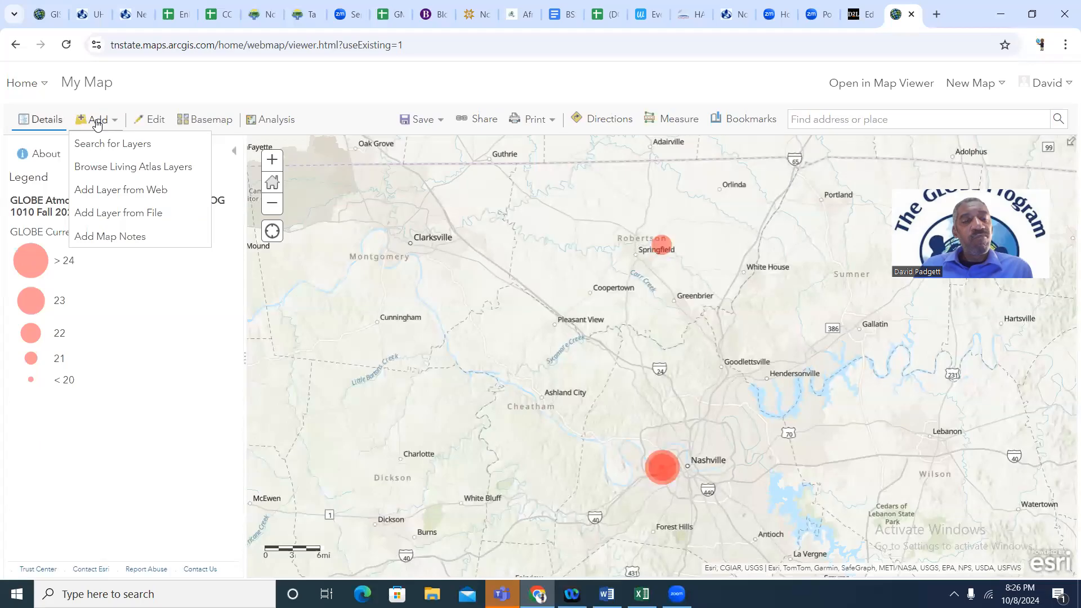
click(119, 214)
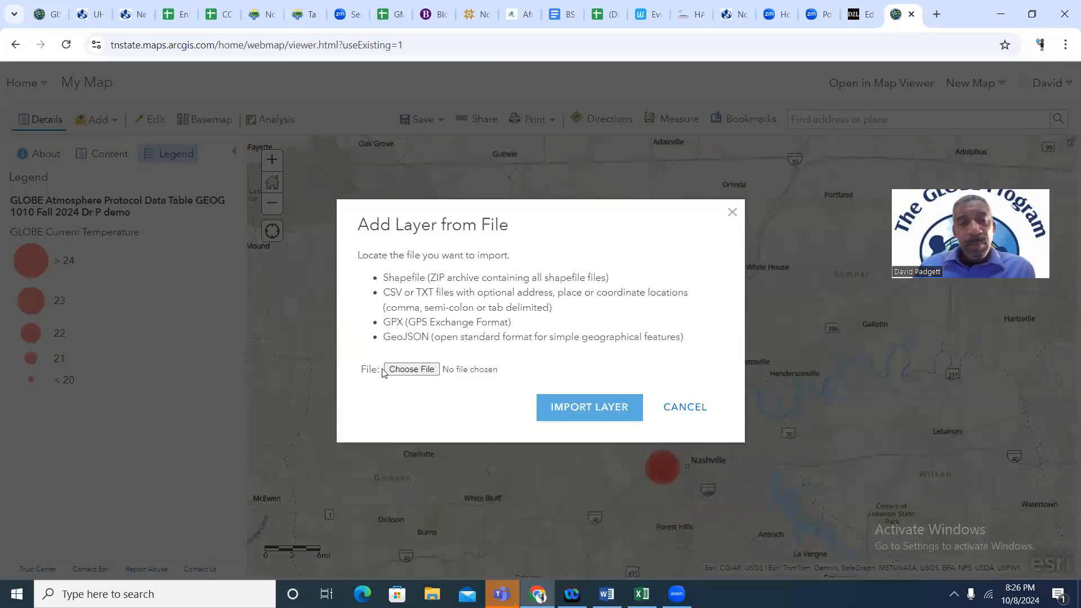
click(411, 369)
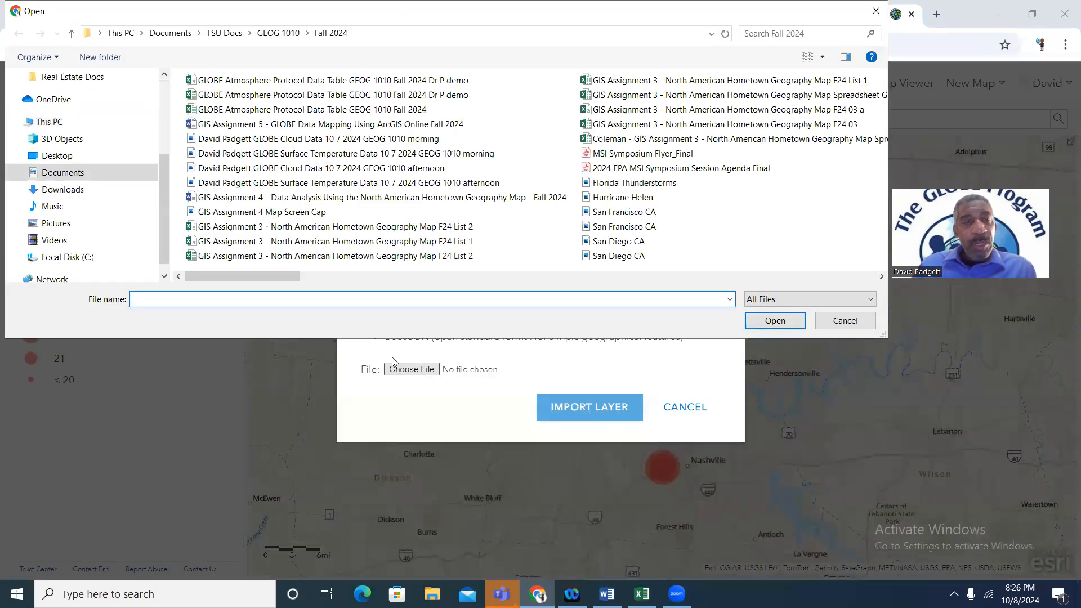
click(359, 84)
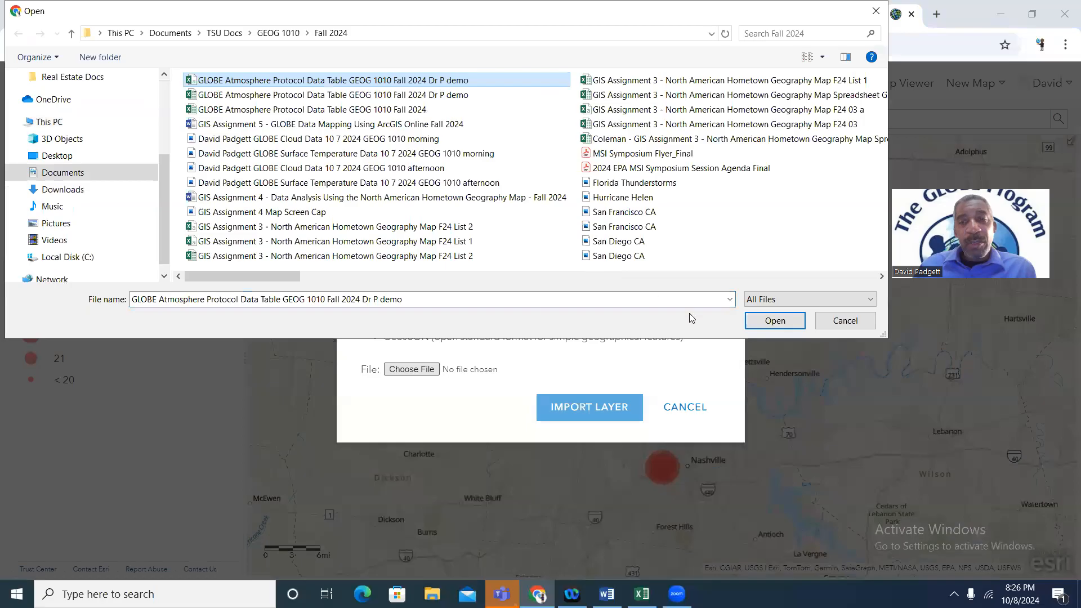
click(769, 321)
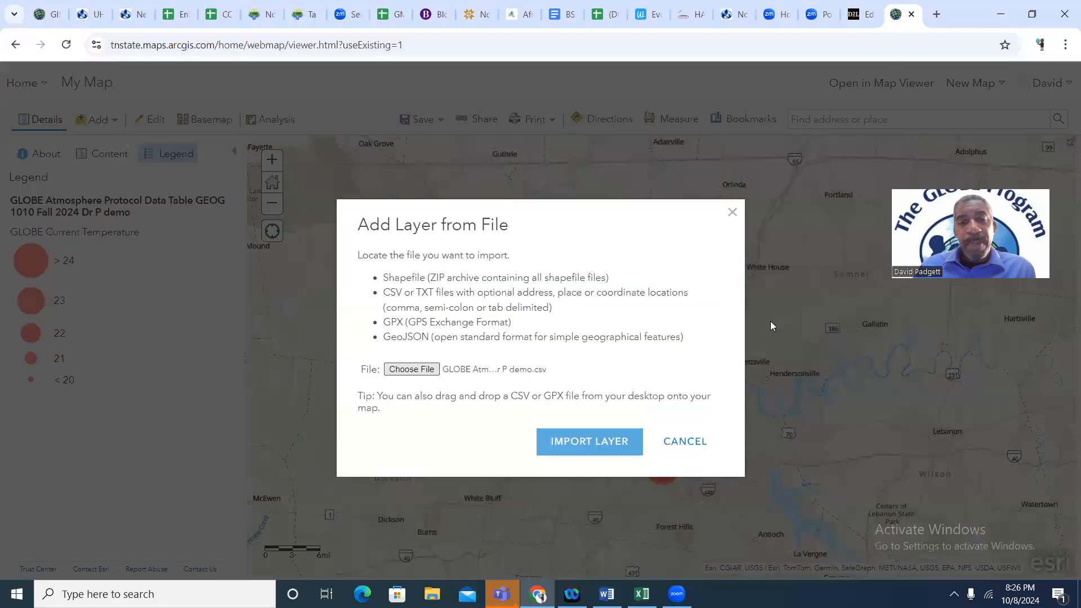
click(587, 440)
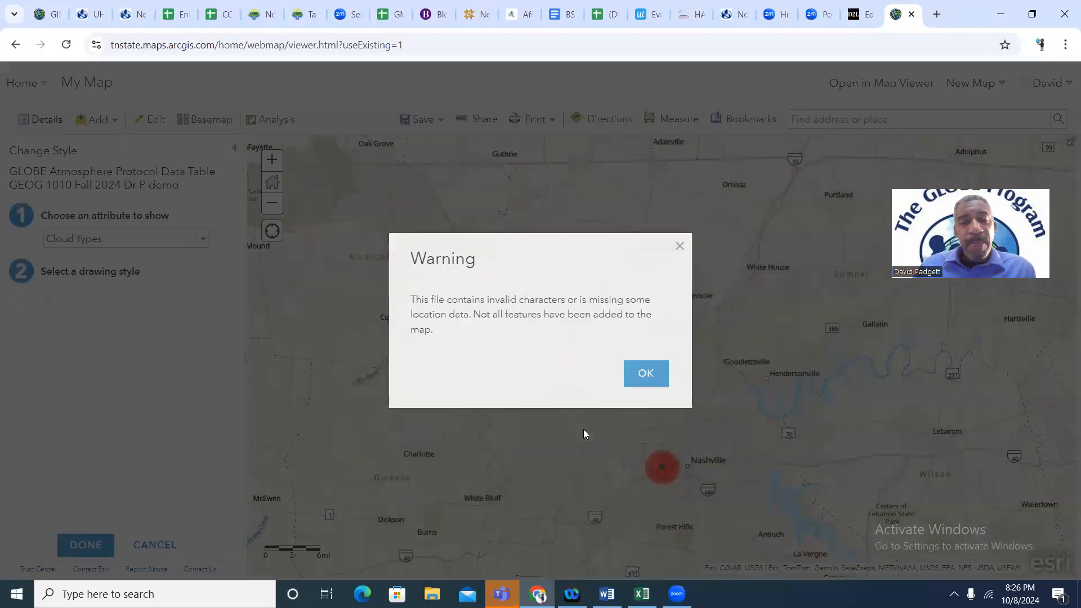
click(645, 374)
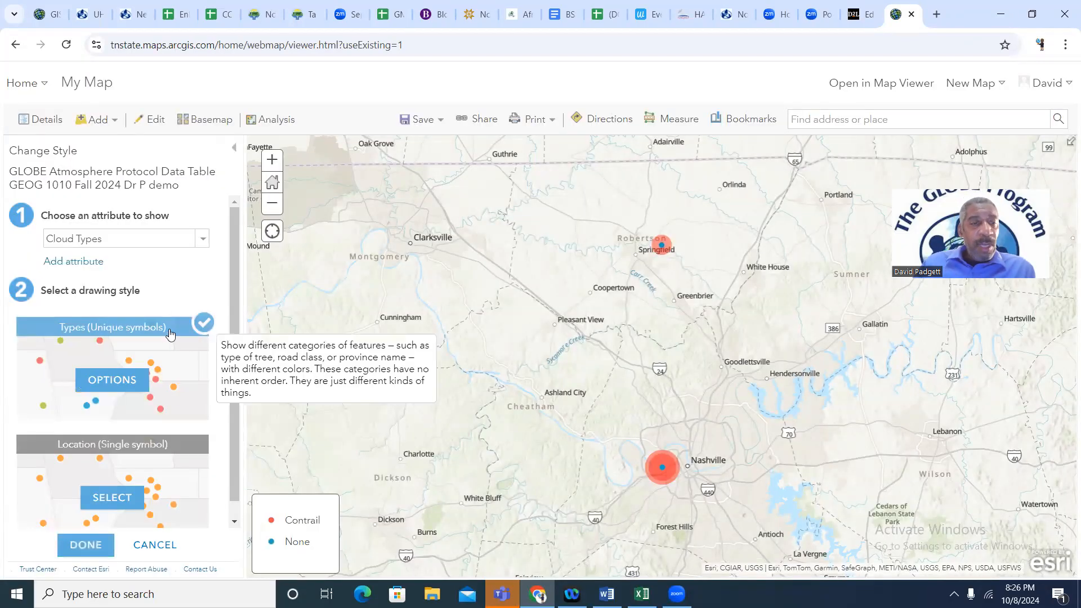
Show the new layer by the GLOBE Surface Temperature attribute and open the options of its Counts and Amounts (Size) style
click(203, 239)
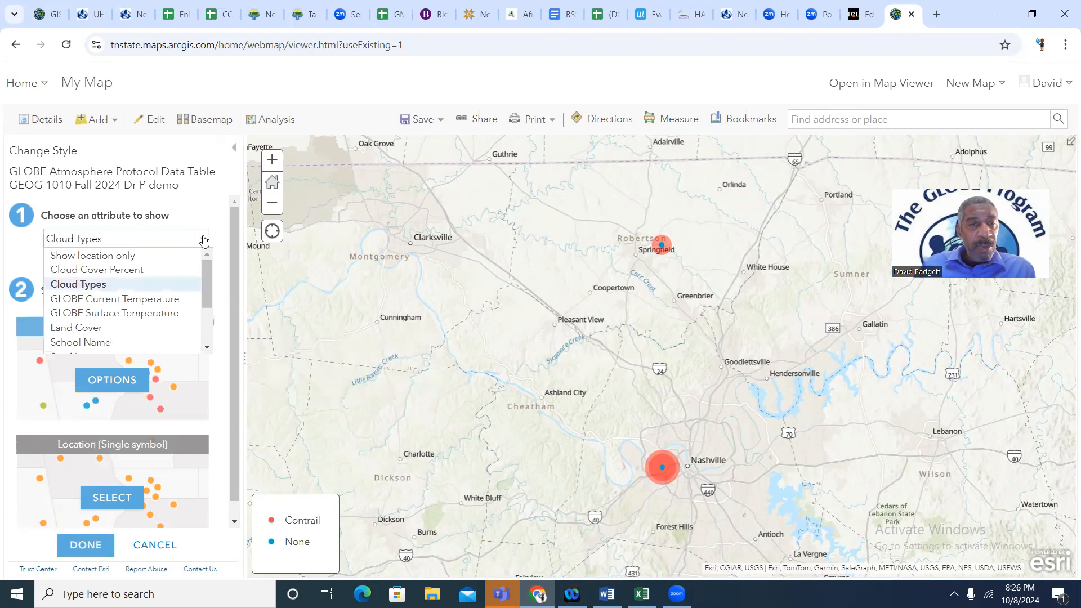
click(160, 313)
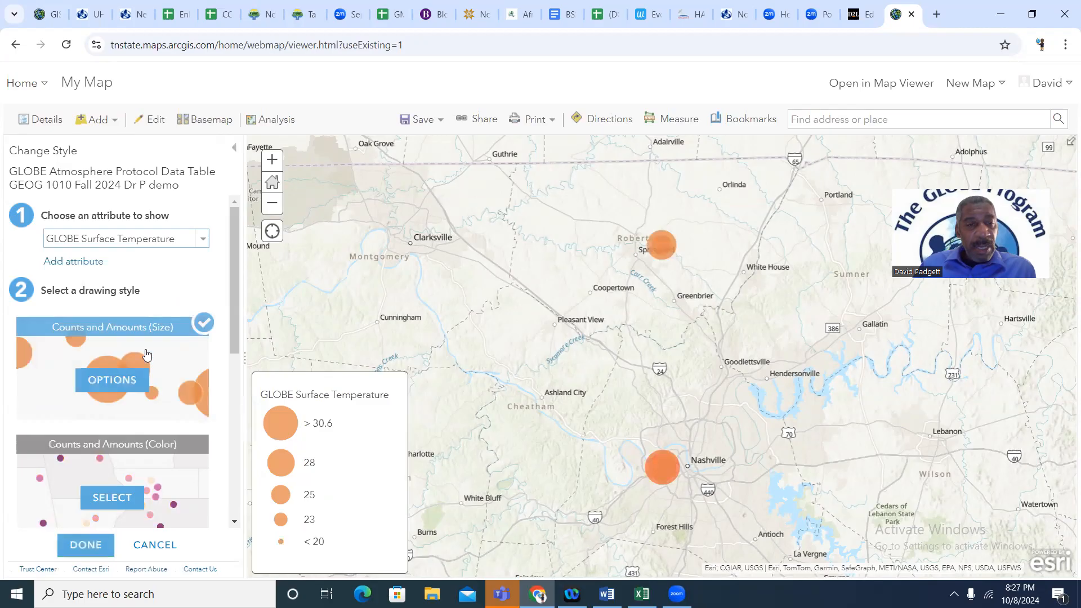
click(116, 380)
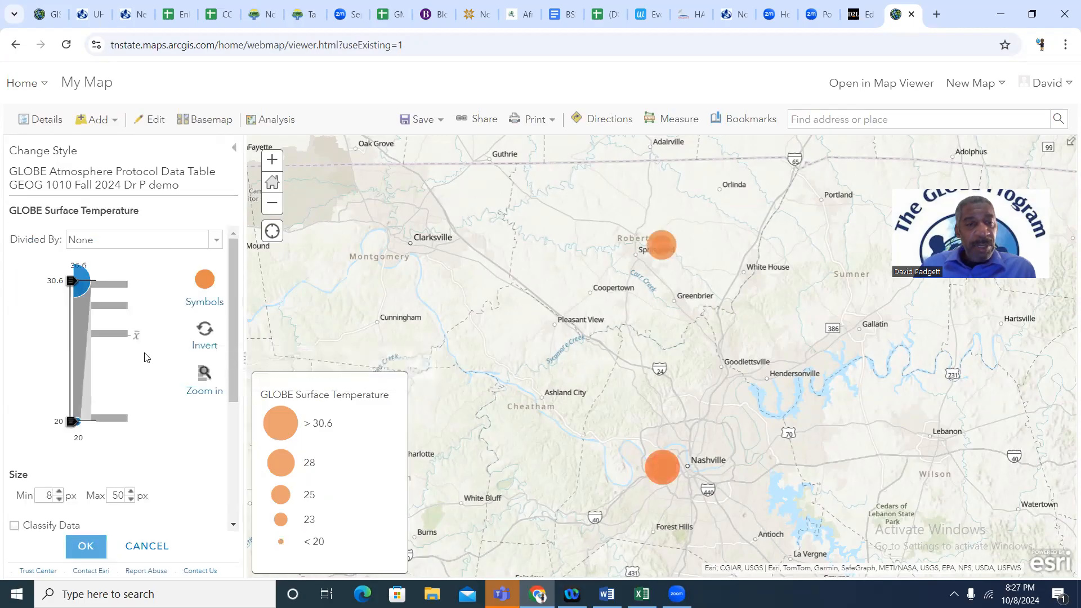
Set the surface temperature symbols' fill to green #4CE600 with about 50% transparency
click(205, 280)
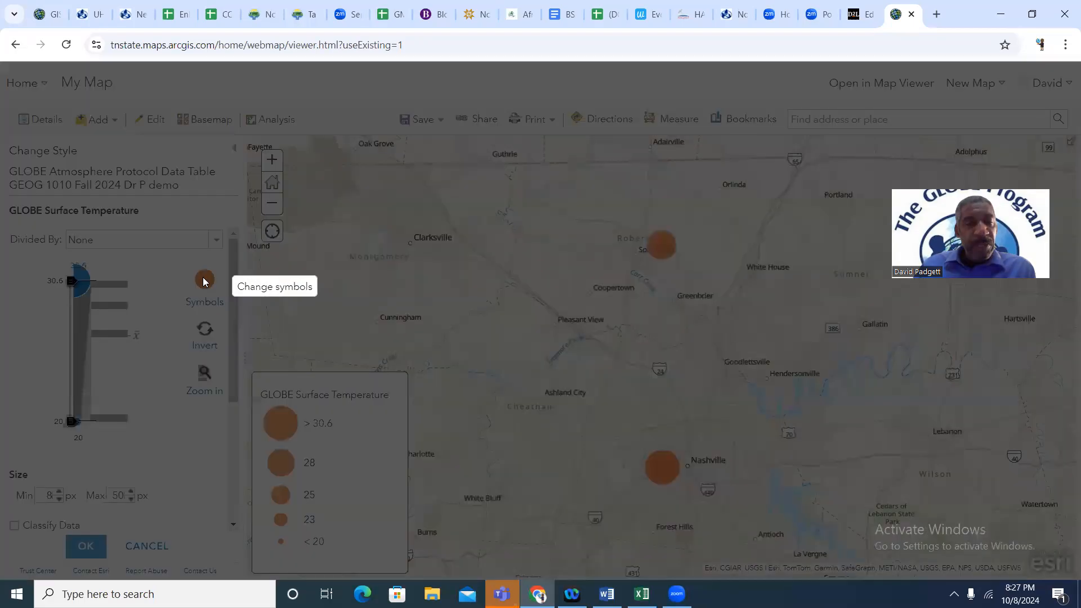
click(346, 200)
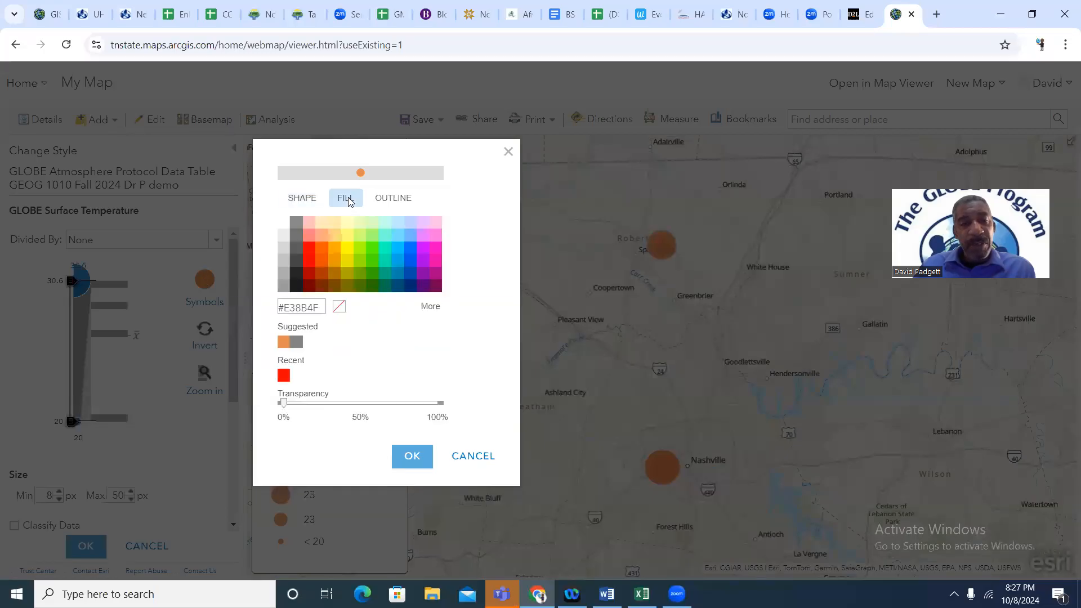
click(370, 262)
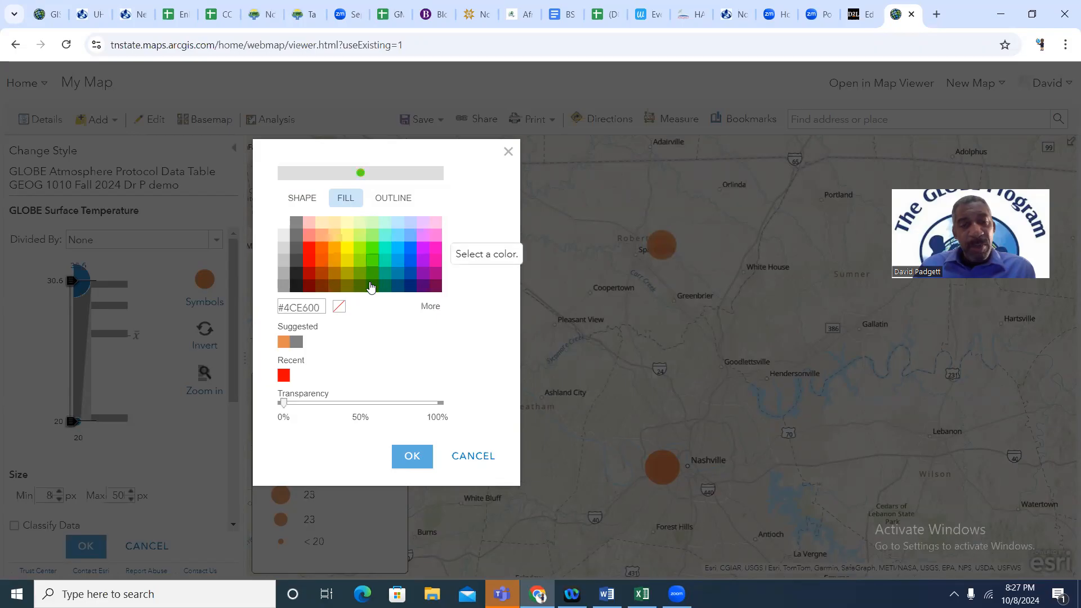
drag(283, 403, 354, 402)
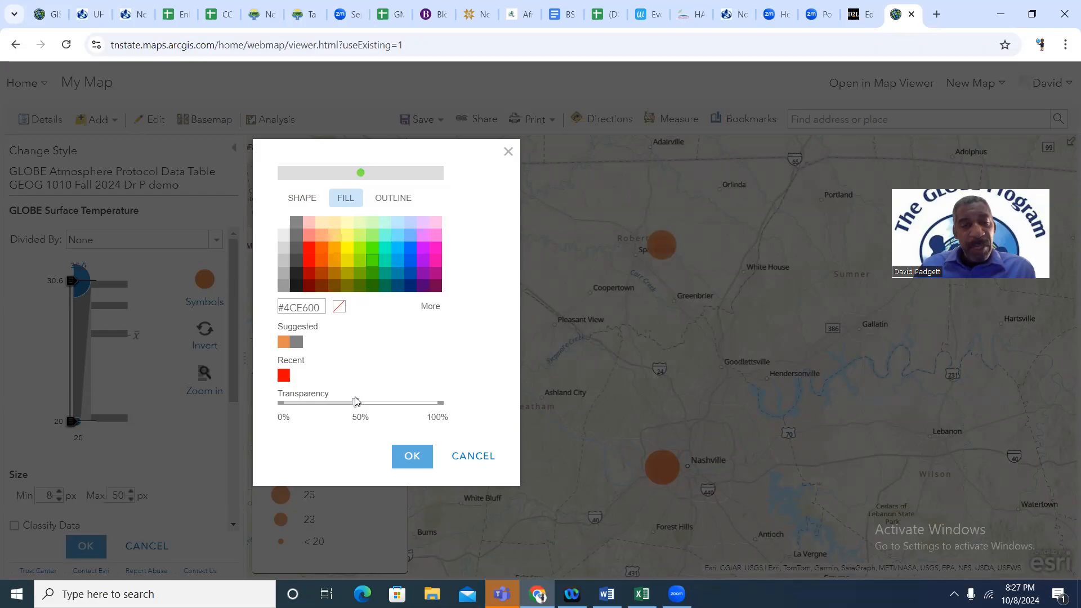
click(413, 451)
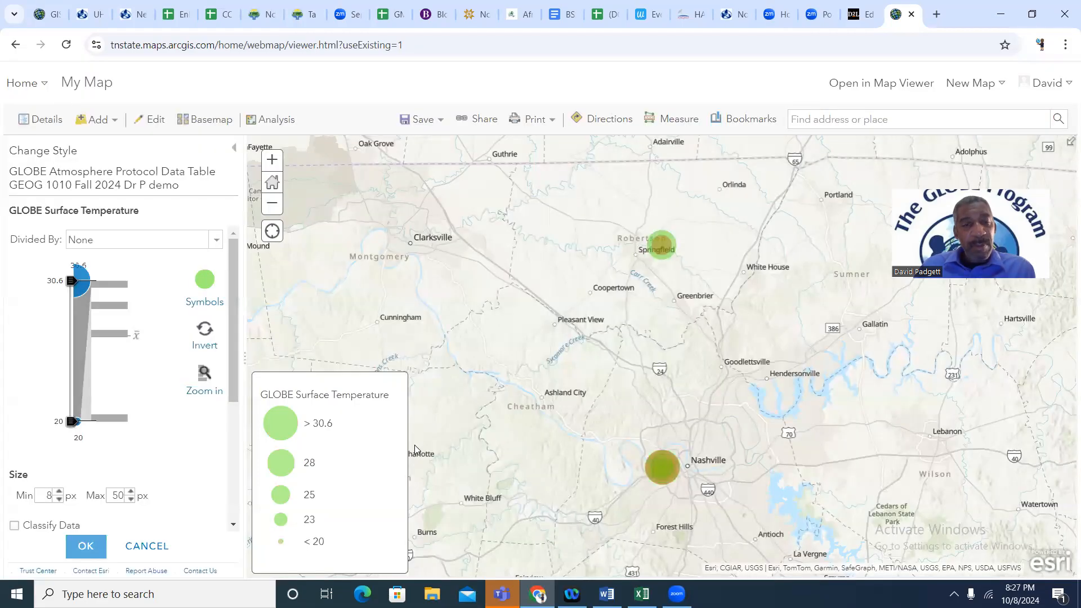
Apply the surface temperature layer's style and display the legend for both temperature layers
click(89, 547)
click(77, 547)
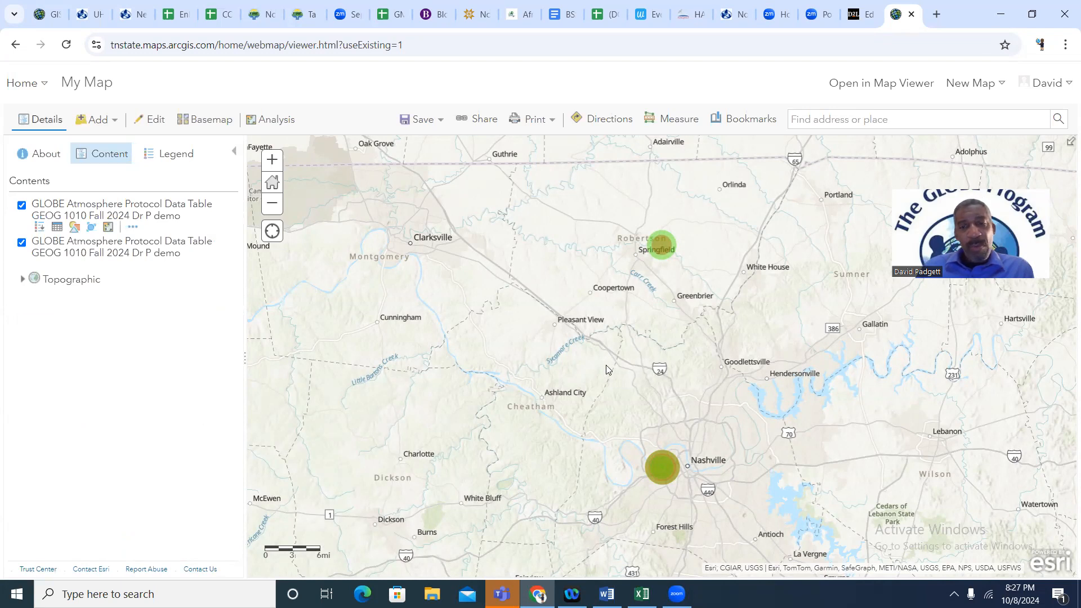
click(174, 157)
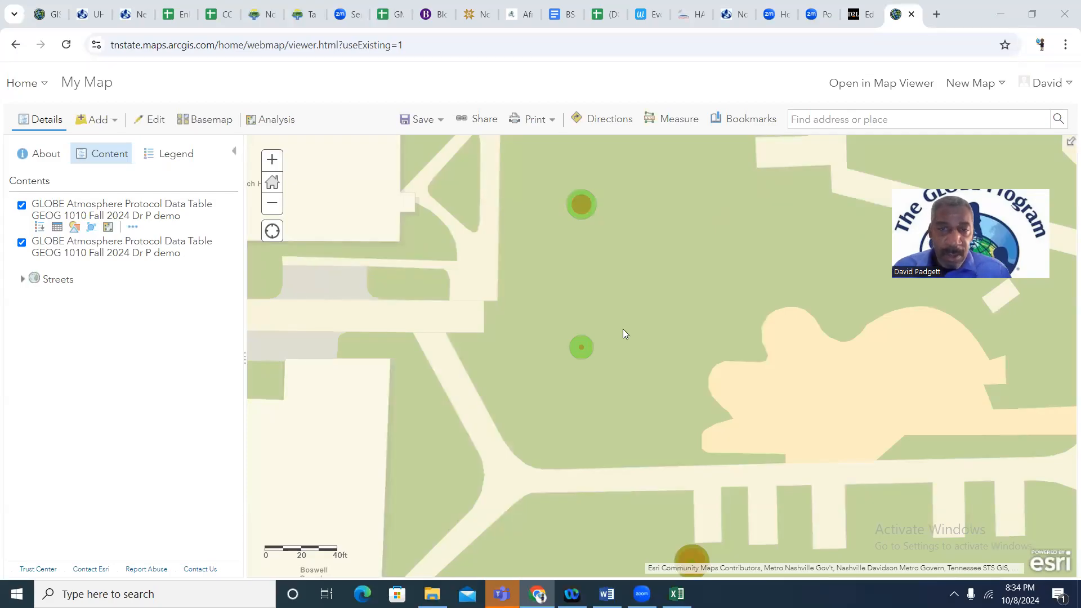
scroll(642, 320, down, 1)
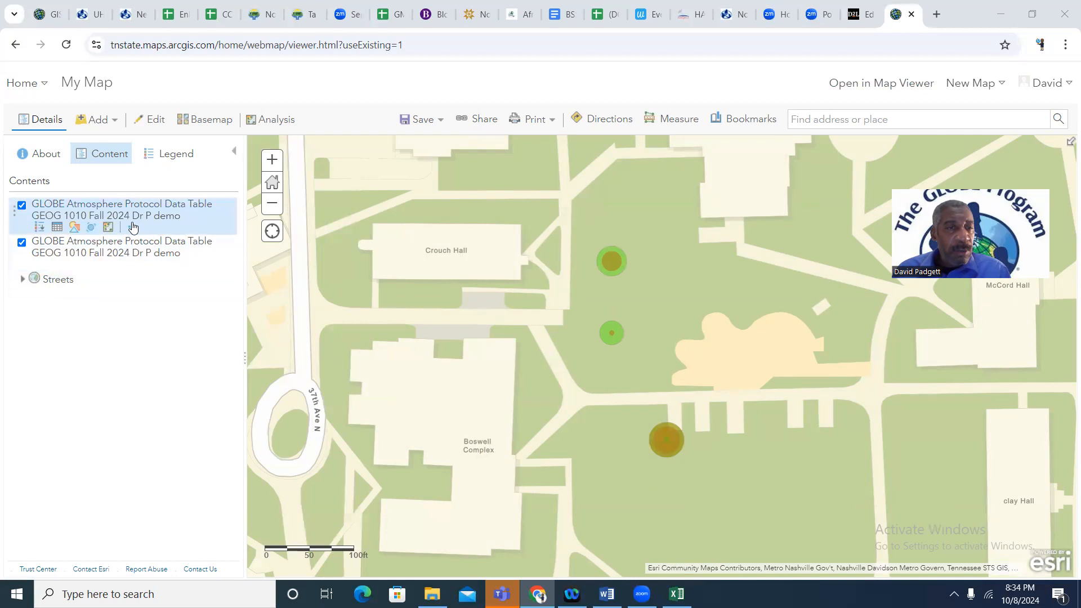
click(177, 161)
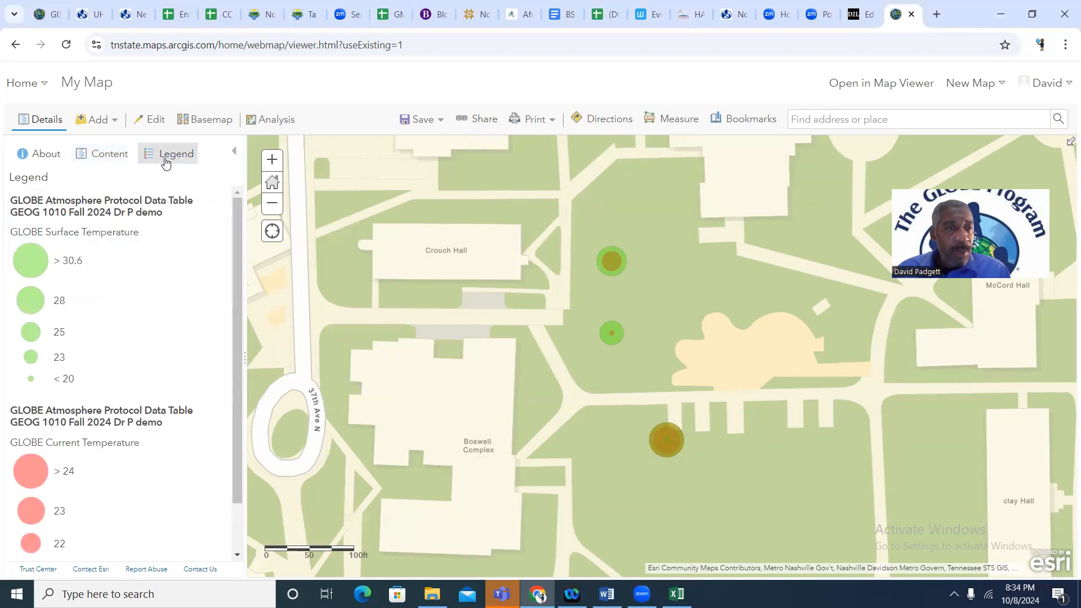
Rename the upper GLOBE Atmosphere Protocol layer in the map contents as Current Temperature
click(104, 160)
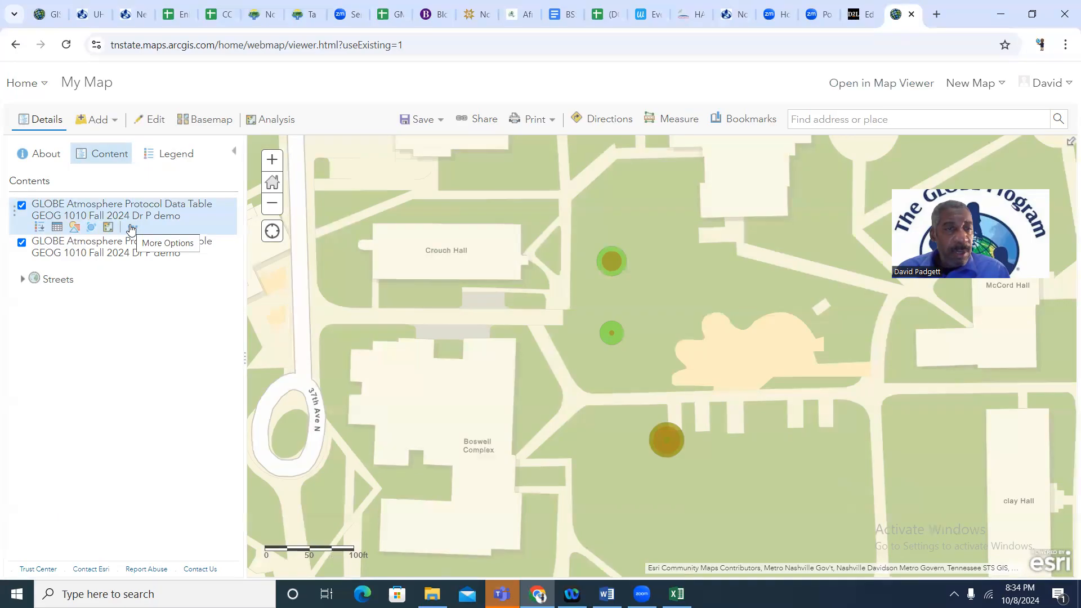
click(132, 227)
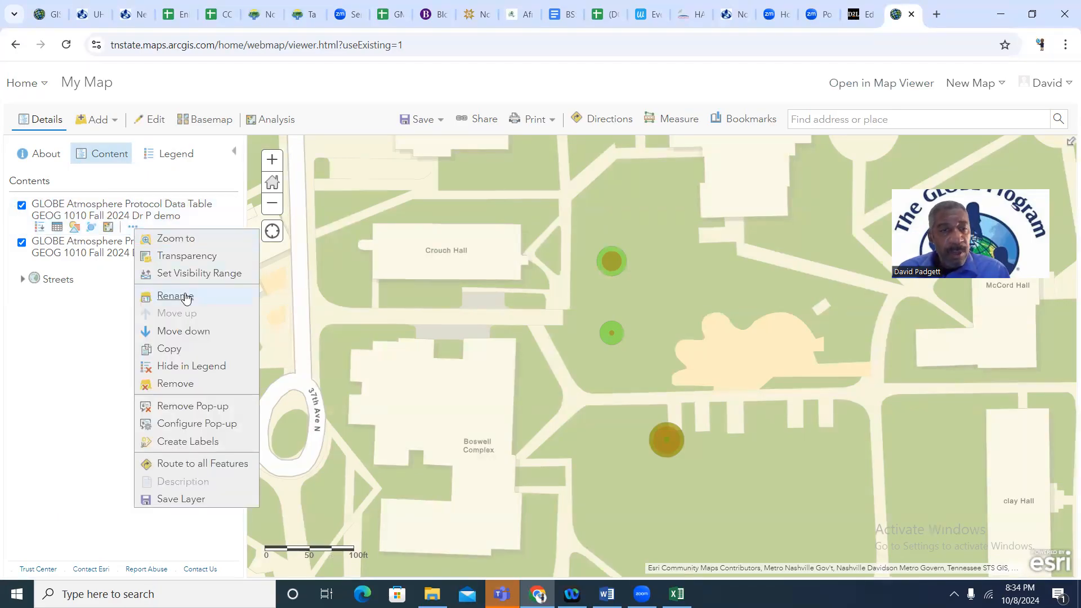
click(186, 296)
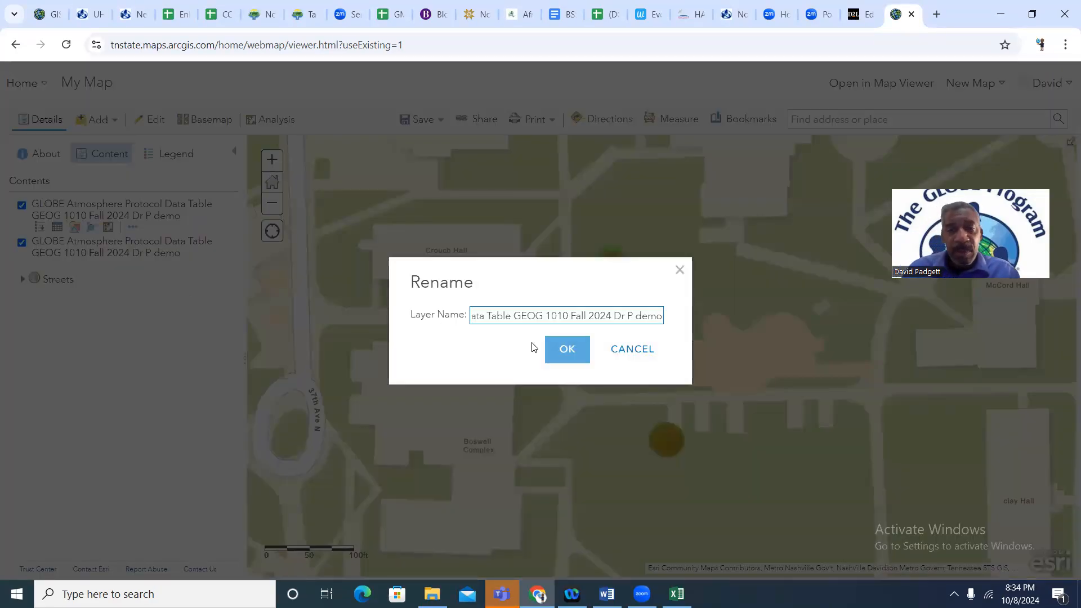
drag(557, 315, 568, 315)
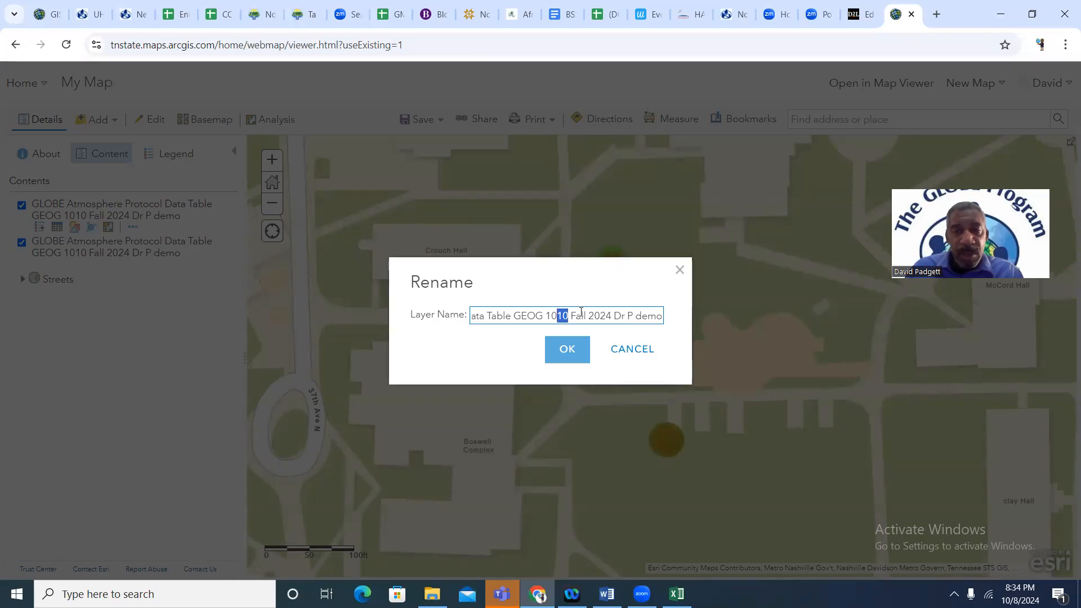
key(Right)
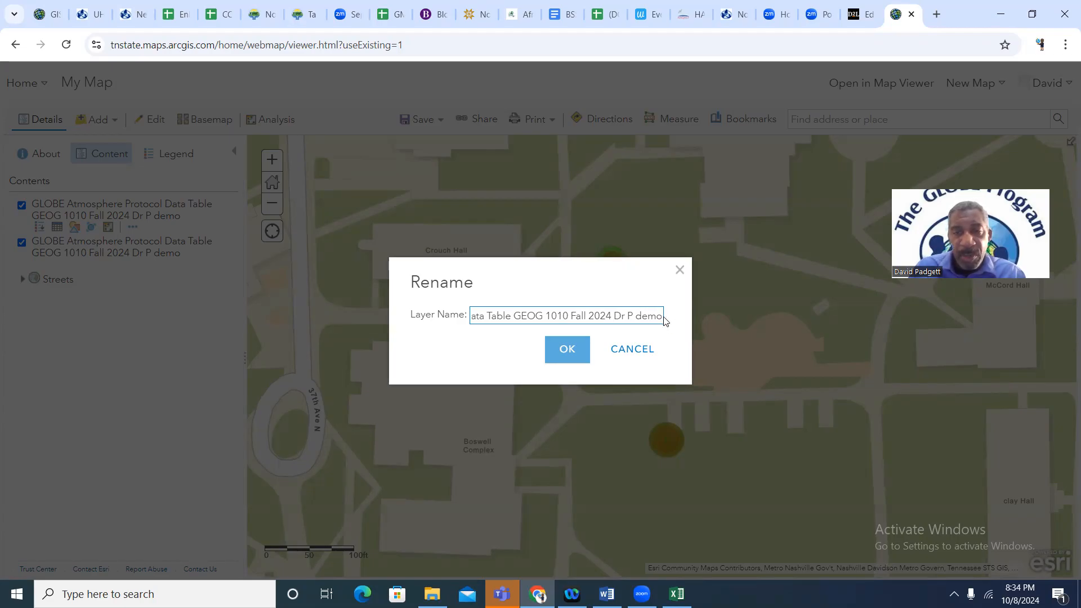
key(BackSpace)
key(BackSpace)
key(BackSpace)
key(BackSpace)
key(BackSpace)
key(BackSpace)
key(BackSpace)
key(BackSpace)
key(BackSpace)
key(BackSpace)
key(BackSpace)
key(BackSpace)
key(BackSpace)
key(BackSpace)
key(BackSpace)
key(BackSpace)
key(BackSpace)
key(BackSpace)
key(BackSpace)
key(BackSpace)
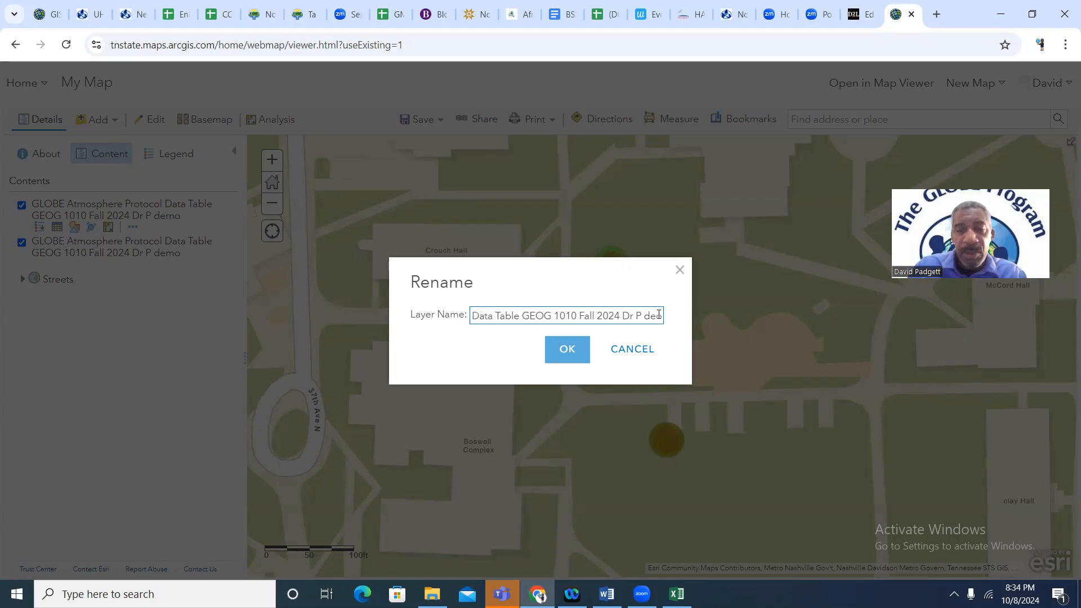
key(BackSpace)
key(BackSpace)
key(BackSpace)
key(BackSpace)
key(BackSpace)
key(BackSpace)
key(BackSpace)
key(BackSpace)
key(BackSpace)
key(BackSpace)
key(BackSpace)
key(BackSpace)
key(BackSpace)
key(BackSpace)
key(BackSpace)
key(BackSpace)
key(BackSpace)
key(BackSpace)
key(BackSpace)
key(BackSpace)
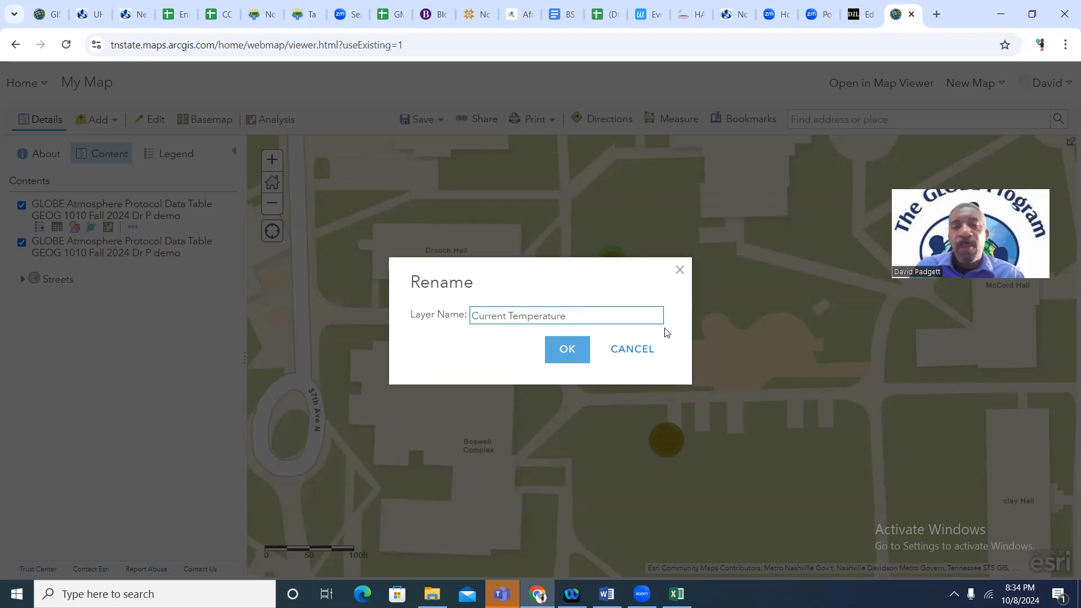
click(566, 349)
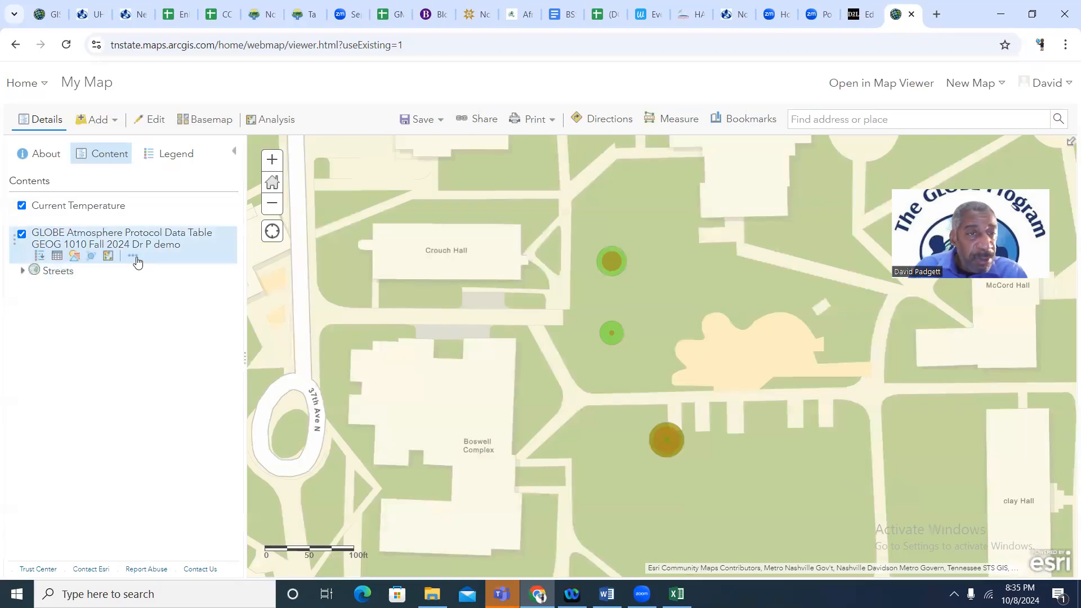
Rename the remaining GLOBE Atmosphere Protocol layer in the map contents as Surface Temperature
click(131, 256)
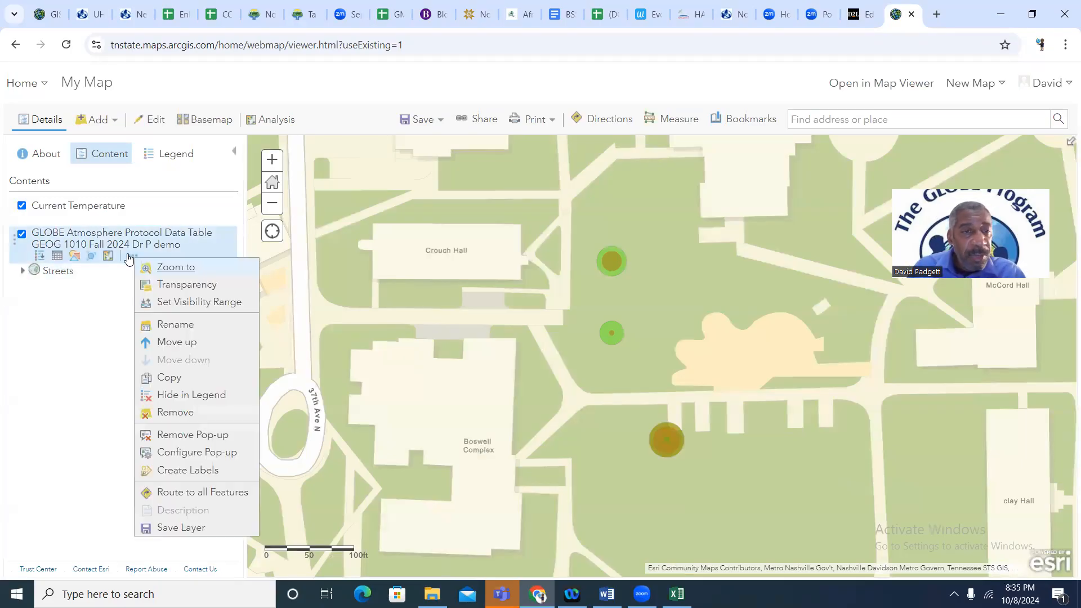
click(188, 324)
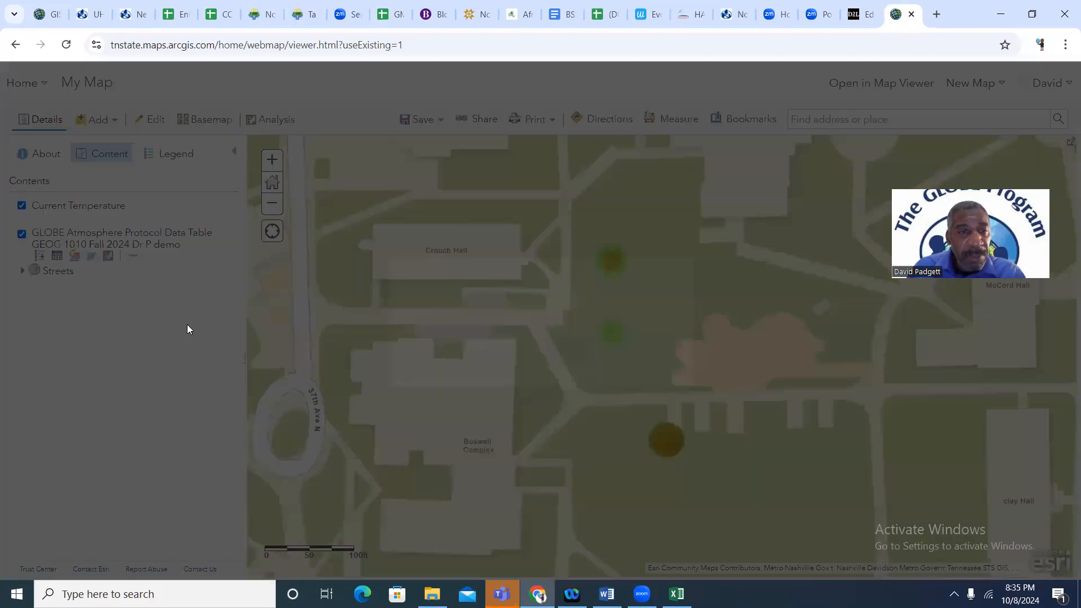
key(Delete)
key(Delete)
key(Delete)
key(Delete)
key(Delete)
key(Delete)
key(Delete)
key(Delete)
key(Delete)
key(Delete)
key(Delete)
key(Delete)
key(Delete)
key(Delete)
key(Delete)
key(Delete)
key(Delete)
key(Delete)
key(Delete)
key(Delete)
key(Delete)
key(Delete)
key(Delete)
key(Delete)
key(Delete)
key(Delete)
key(Delete)
key(Delete)
key(Delete)
key(Delete)
key(Delete)
key(Delete)
key(Delete)
key(Delete)
key(Delete)
key(Delete)
key(Delete)
key(Delete)
key(Delete)
key(Delete)
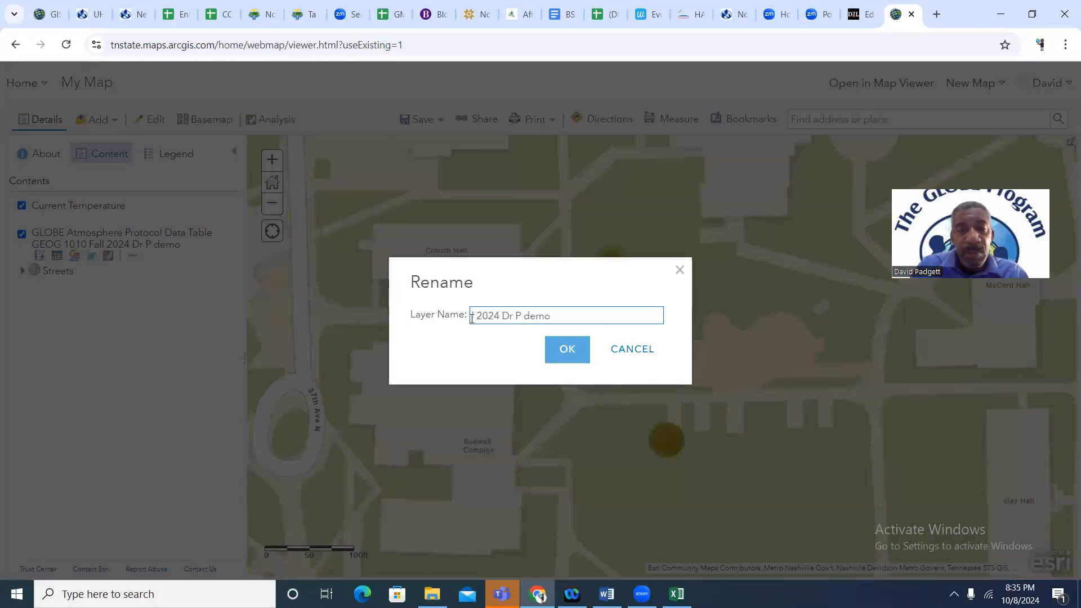
text(G)
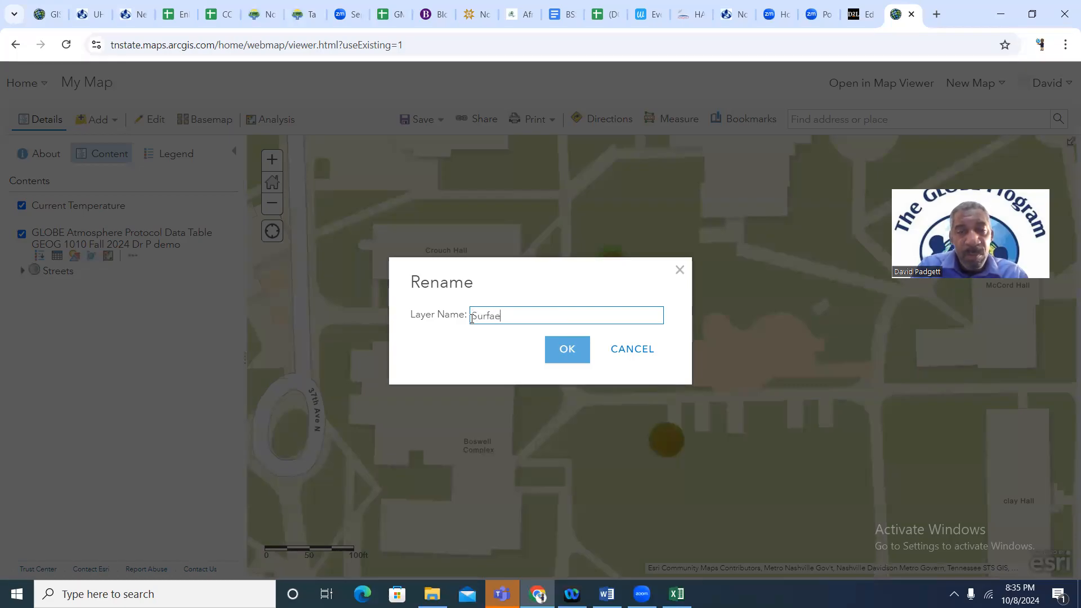
text(urface Temperature)
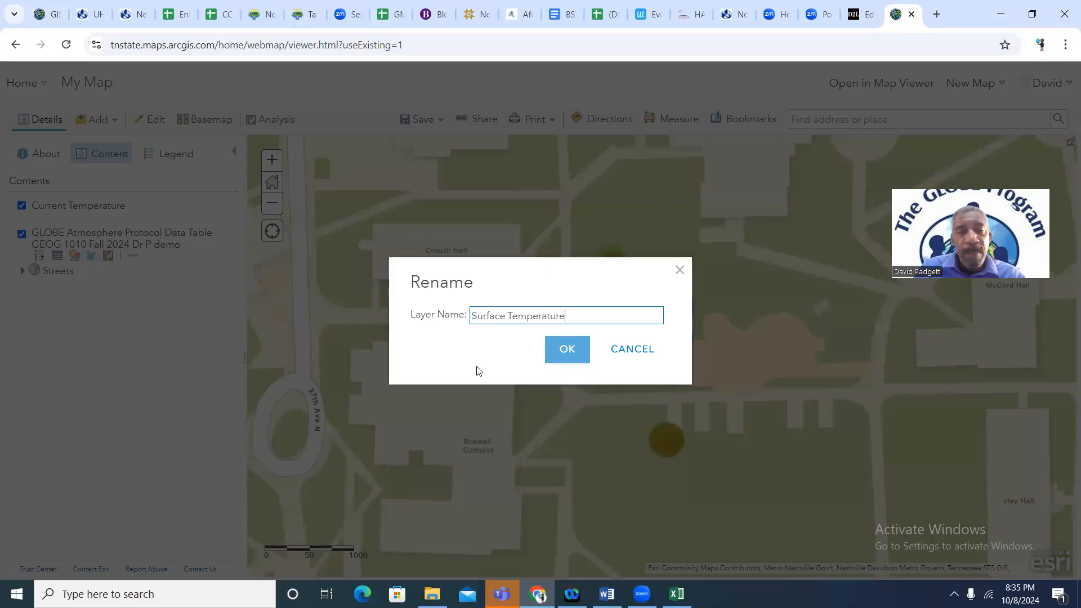
click(563, 350)
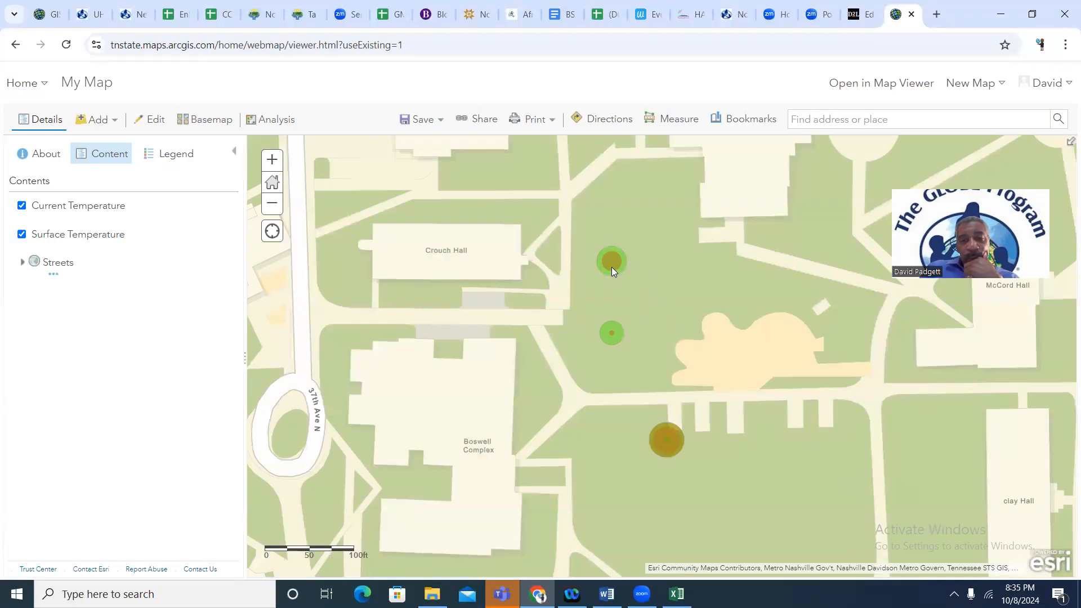
Change the map's basemap to Imagery Hybrid beneath the temperature points
scroll(709, 447, up, 1)
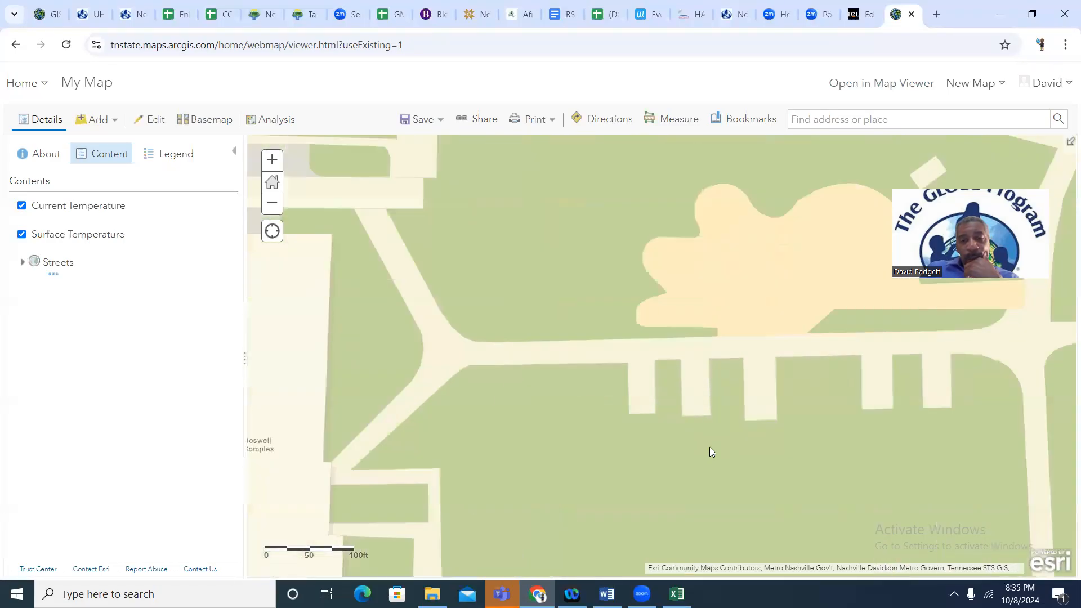
scroll(709, 447, up, 1)
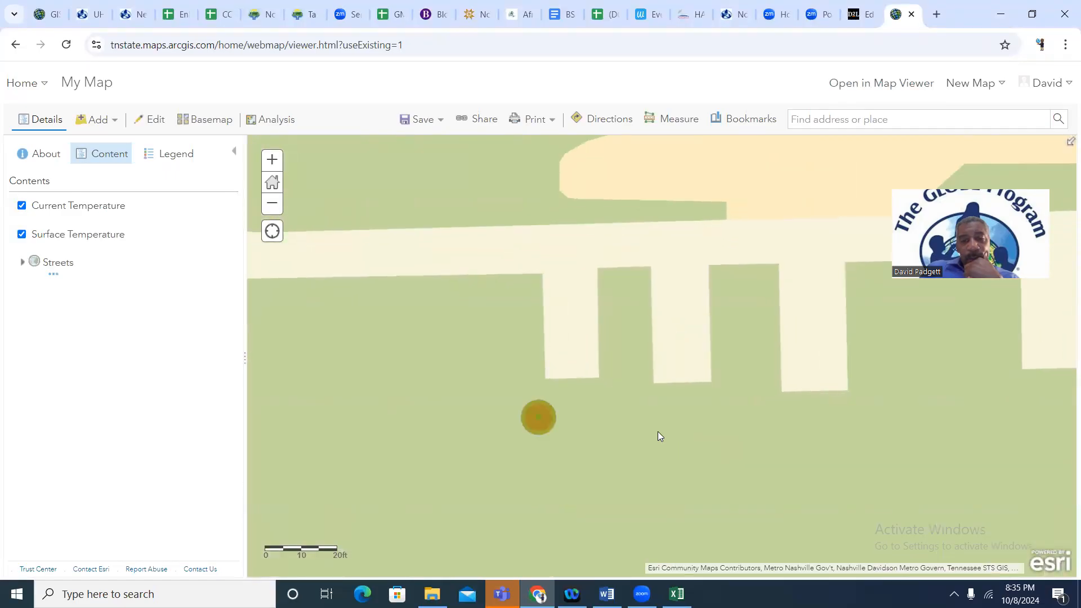
scroll(656, 430, down, 1)
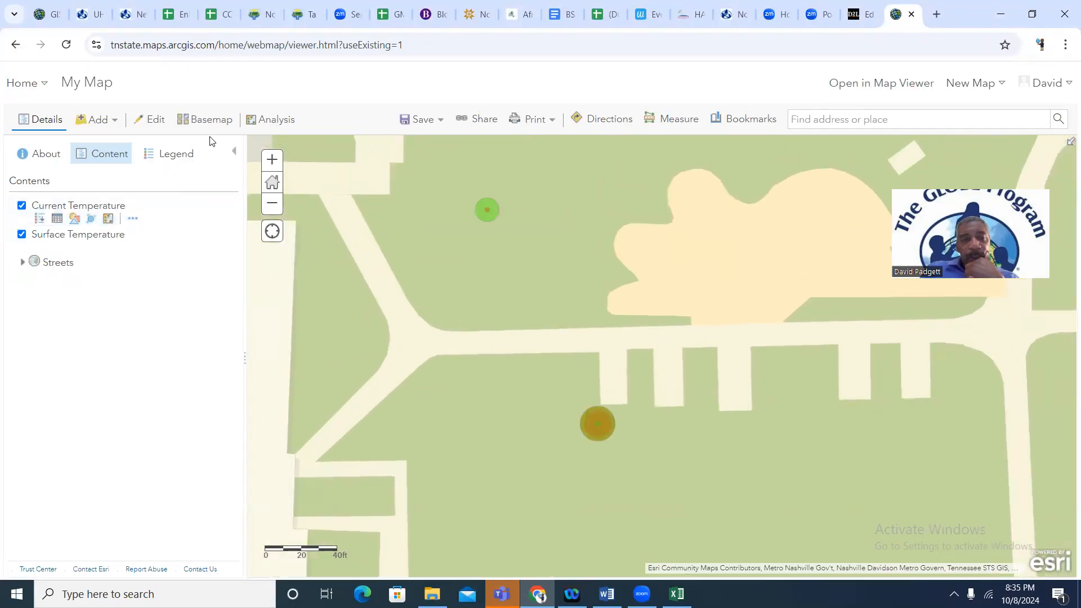
click(210, 120)
click(296, 186)
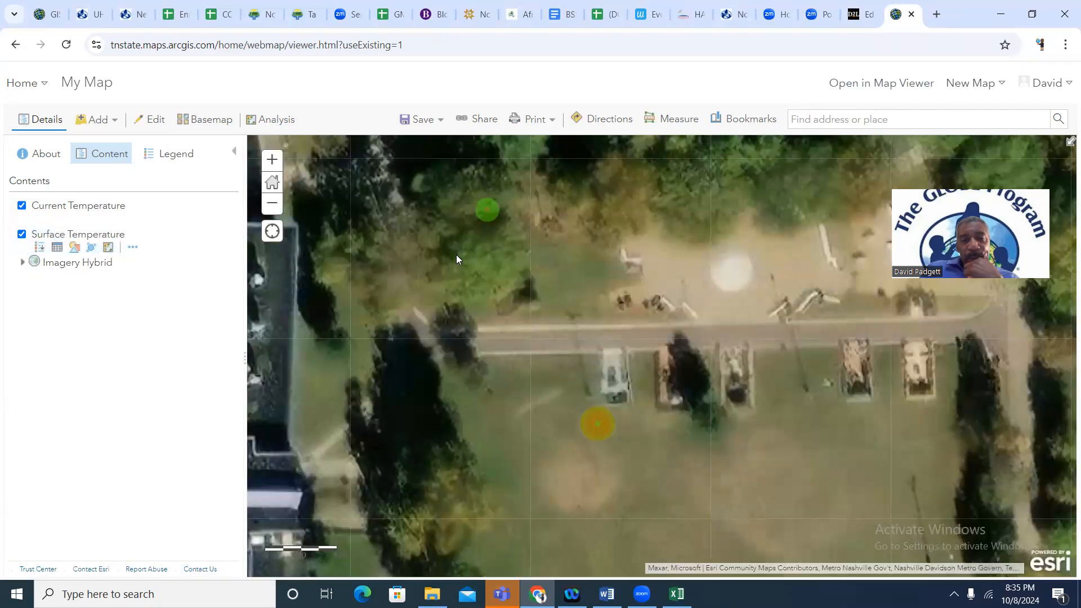
Display the legend and review the symbol sizes of both temperature layers alongside the courtyard points
drag(456, 259, 598, 381)
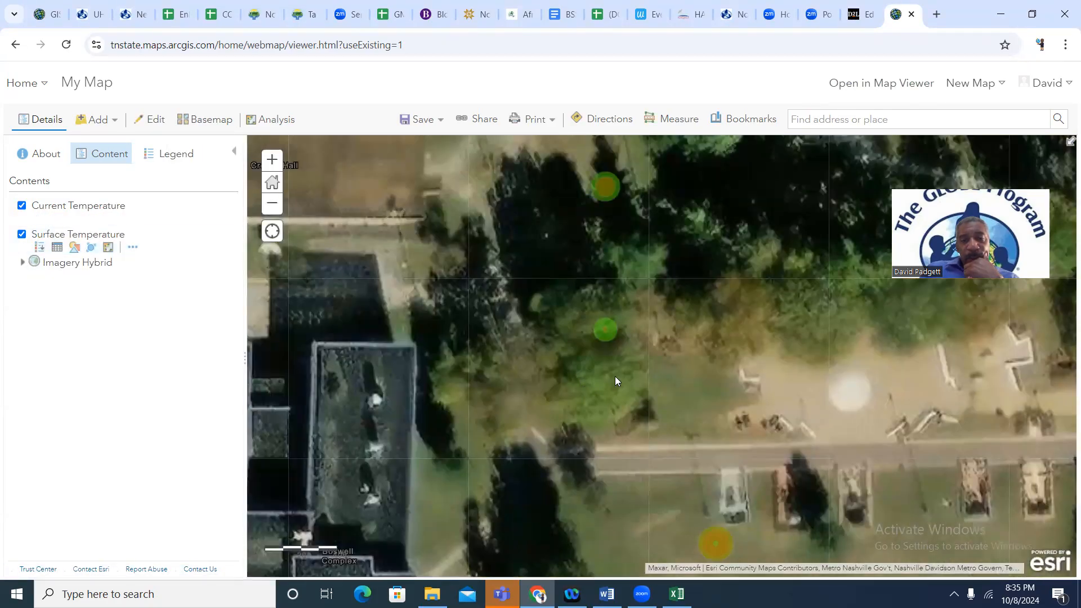
drag(647, 269, 608, 296)
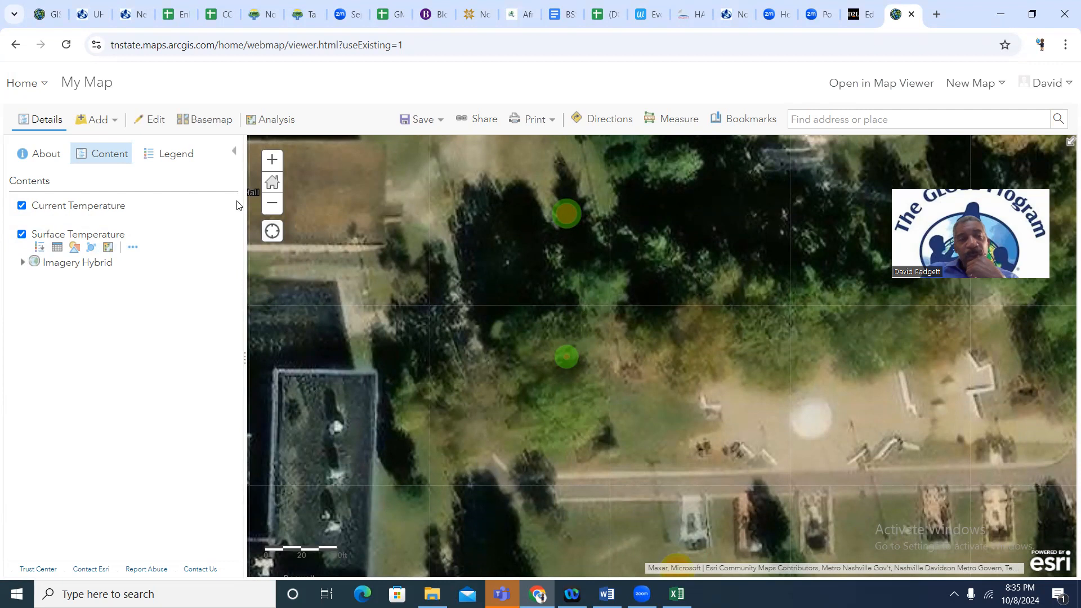
click(181, 151)
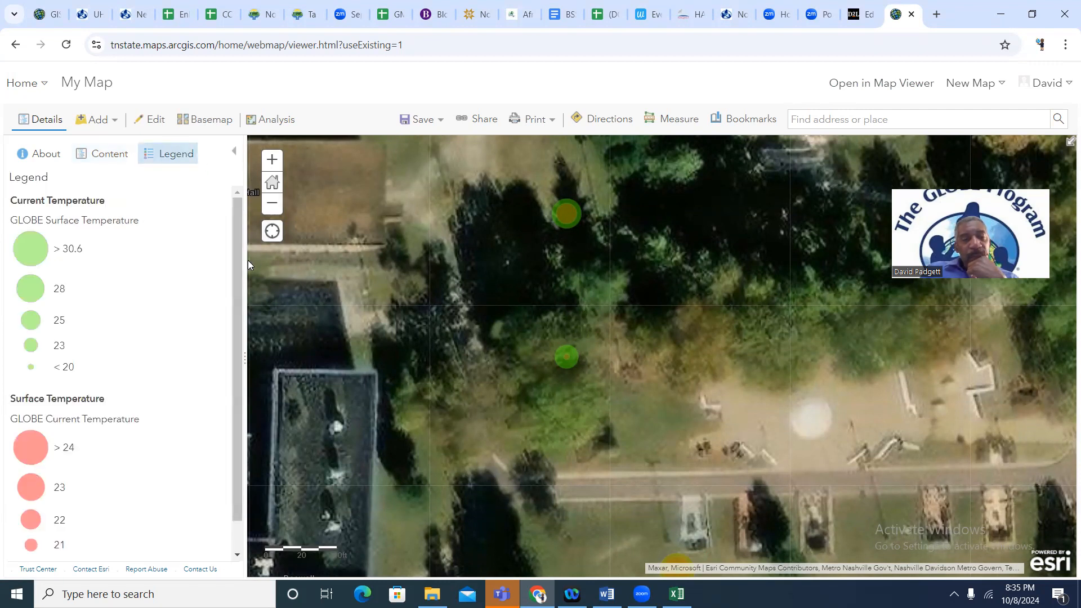
scroll(242, 261, down, 1)
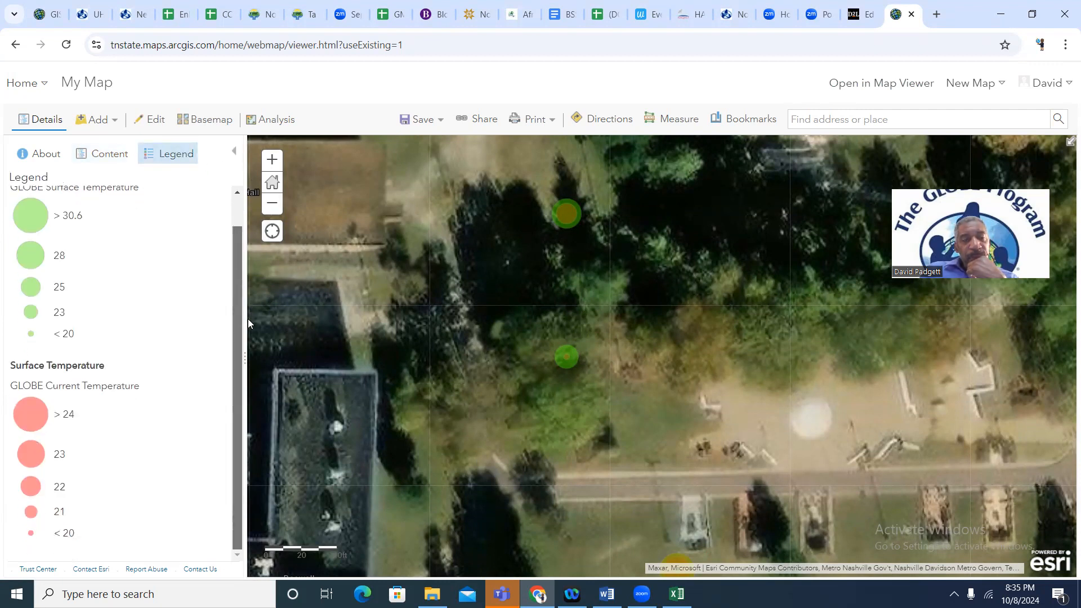
scroll(247, 318, up, 1)
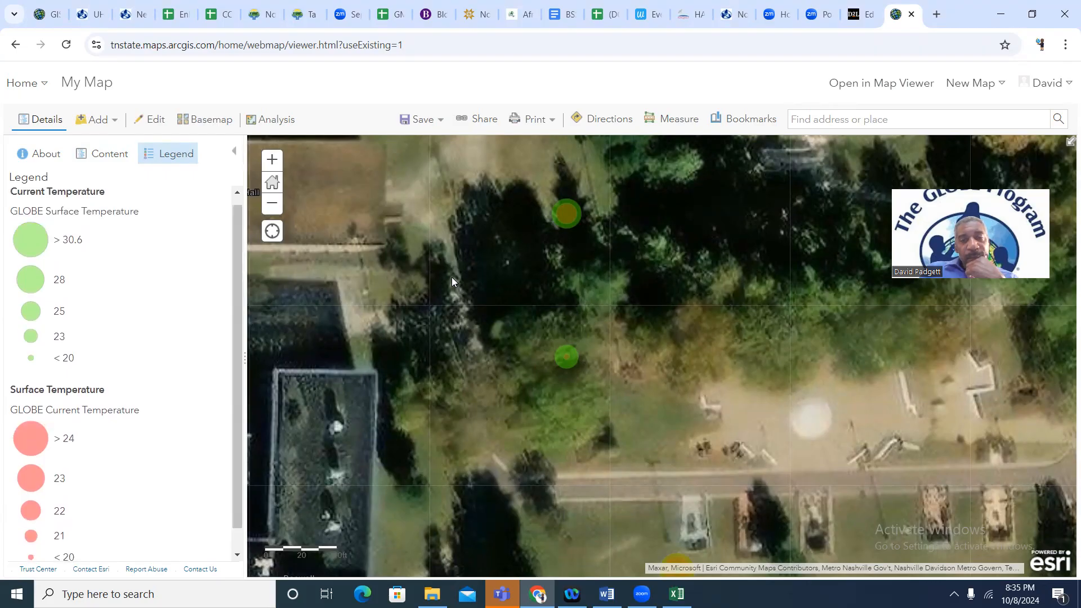
Inspect the attributes of the northernmost courtyard point and examine its surroundings on the imagery up close
click(566, 215)
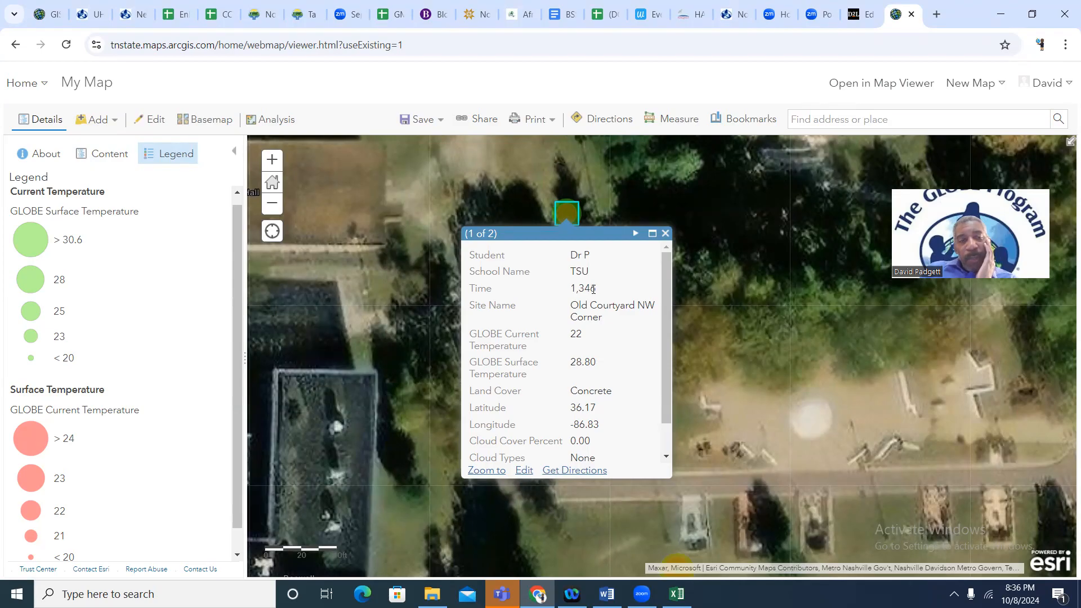
click(665, 234)
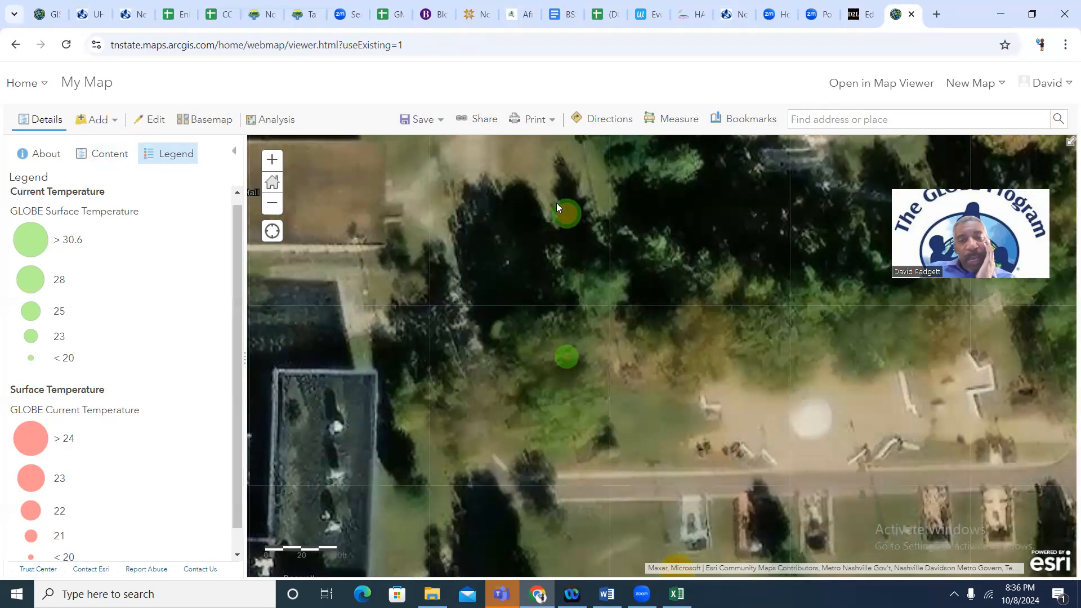
scroll(579, 247, up, 2)
drag(583, 221, 608, 357)
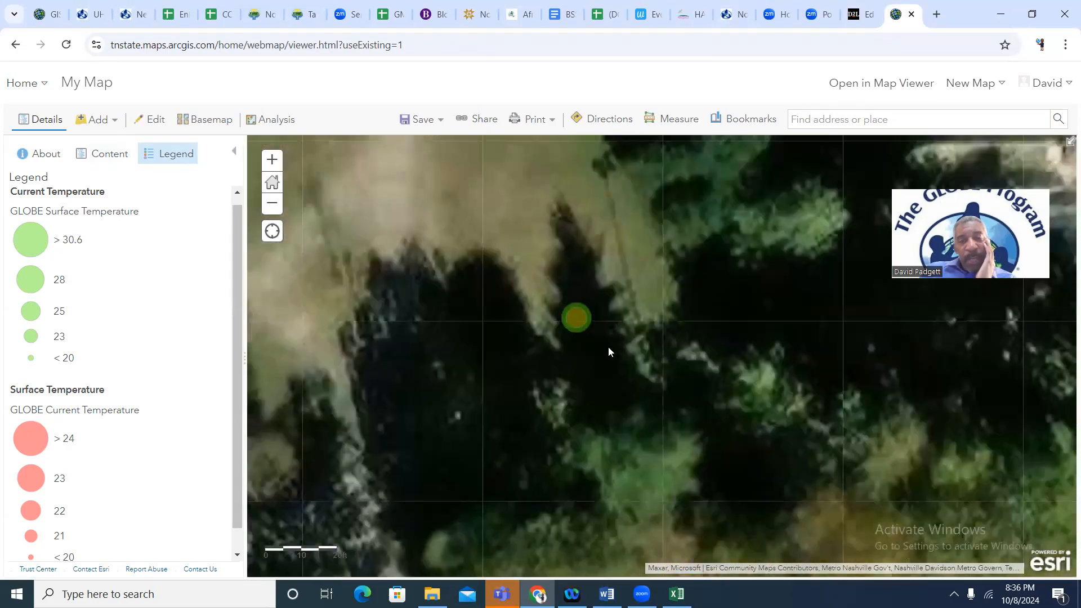
scroll(608, 346, up, 1)
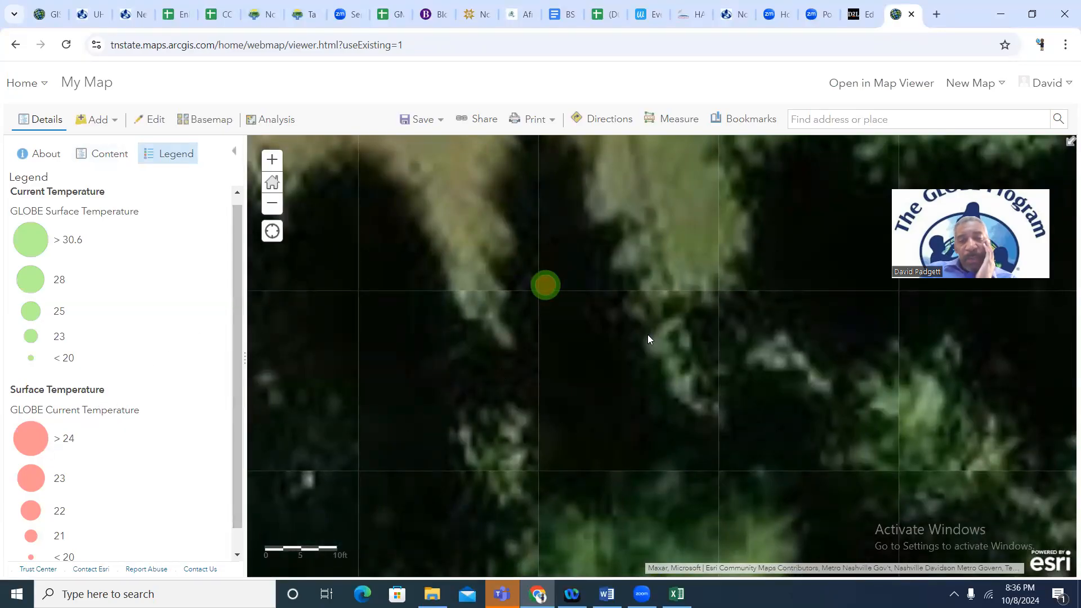
Read through the full attribute record of the middle courtyard point, including its cloud and wind values
scroll(647, 334, down, 2)
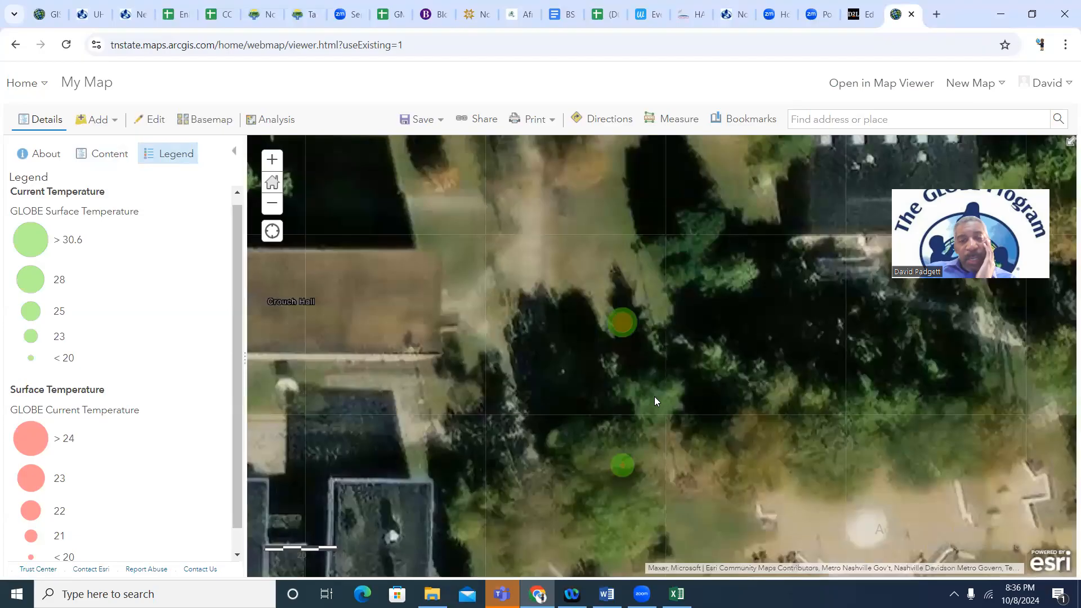
scroll(664, 457, up, 1)
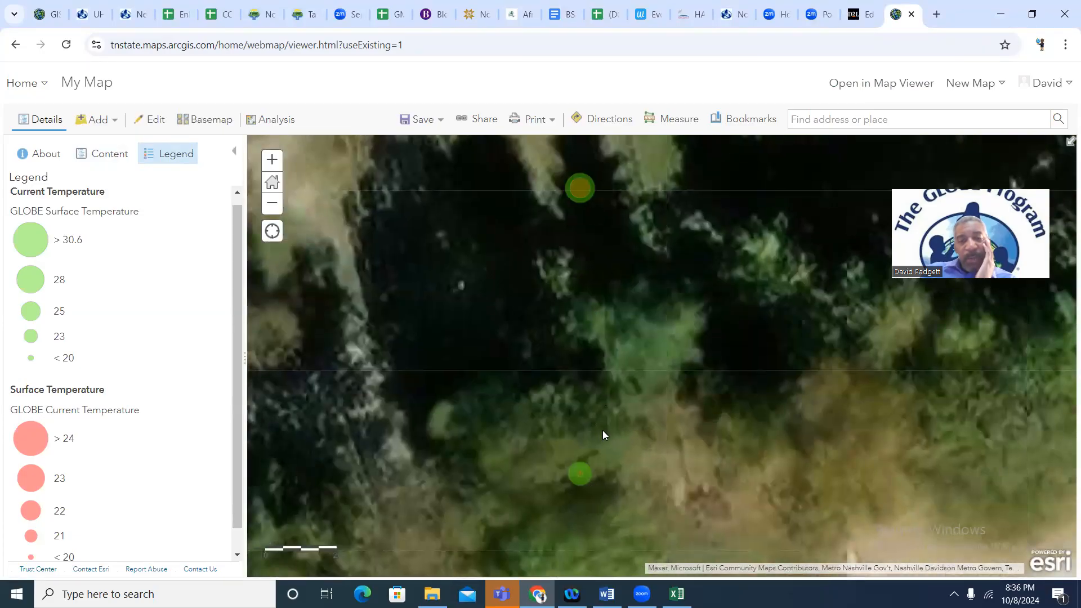
click(584, 474)
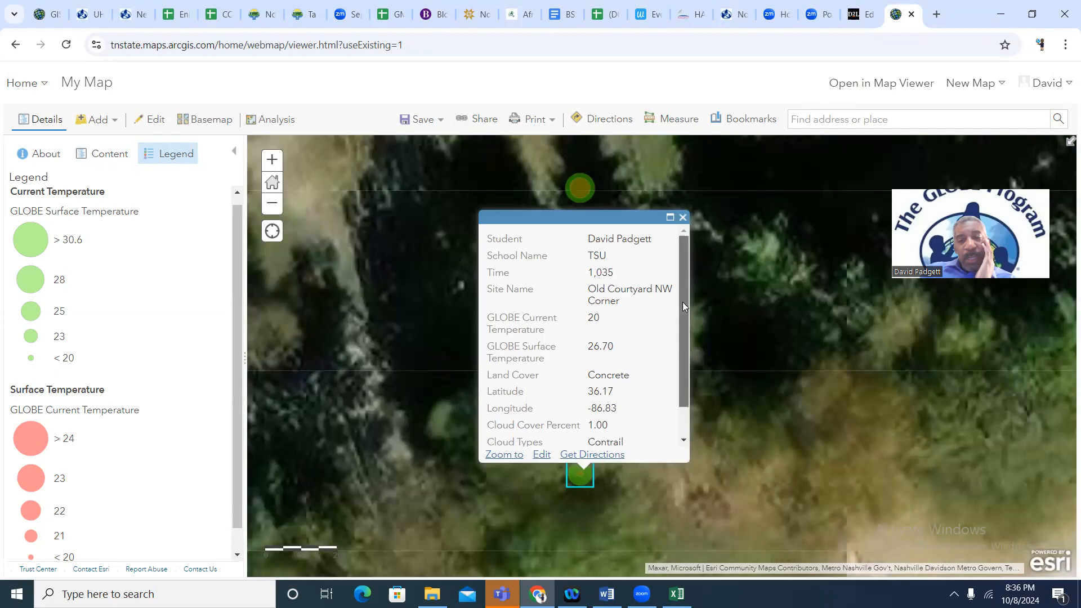
drag(682, 303, 684, 339)
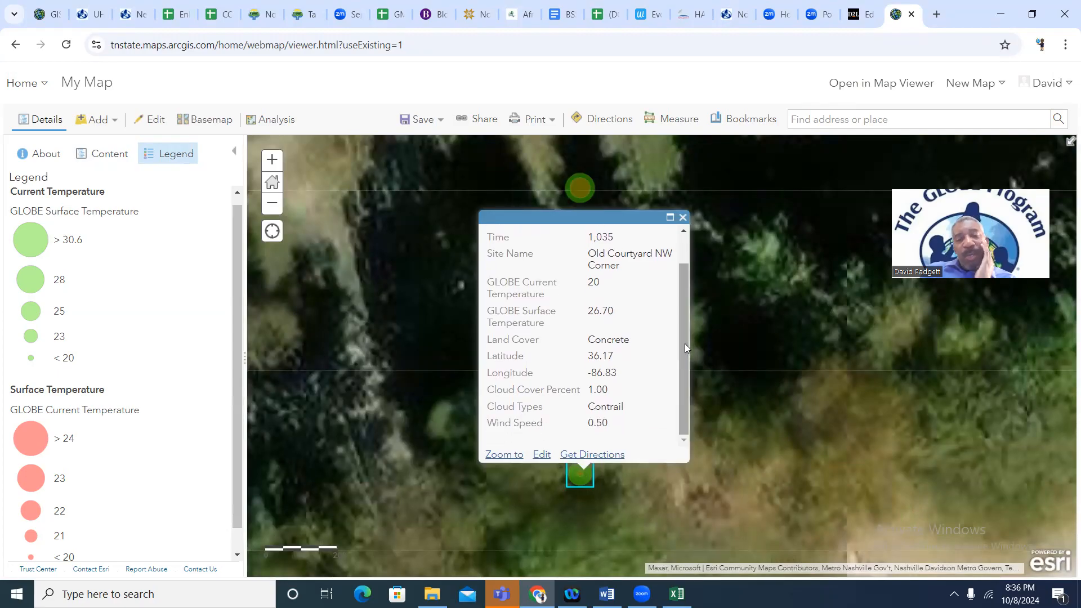
drag(684, 344, 685, 318)
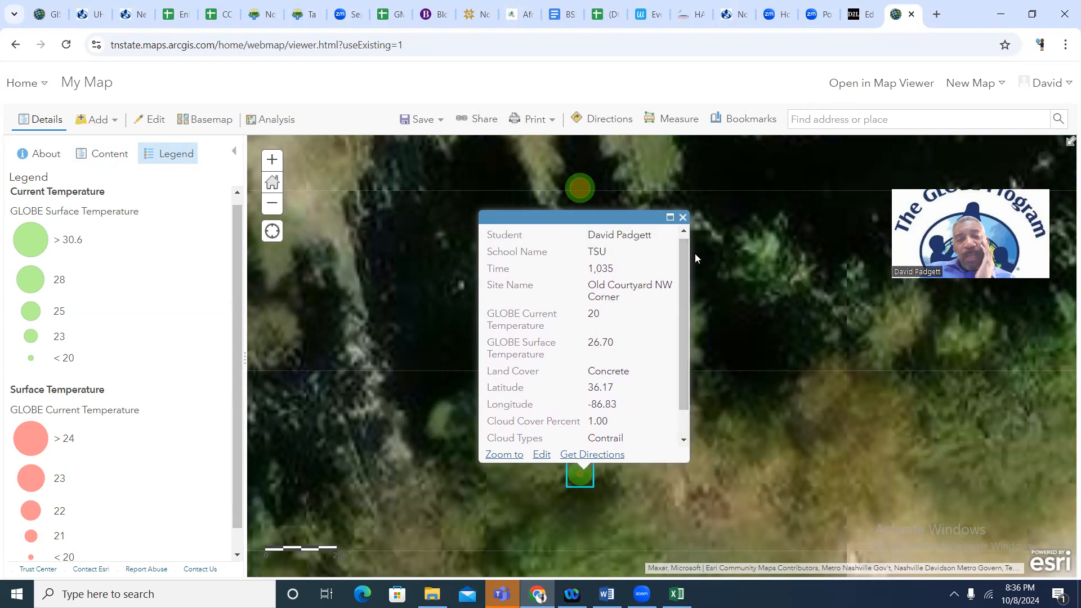
click(683, 218)
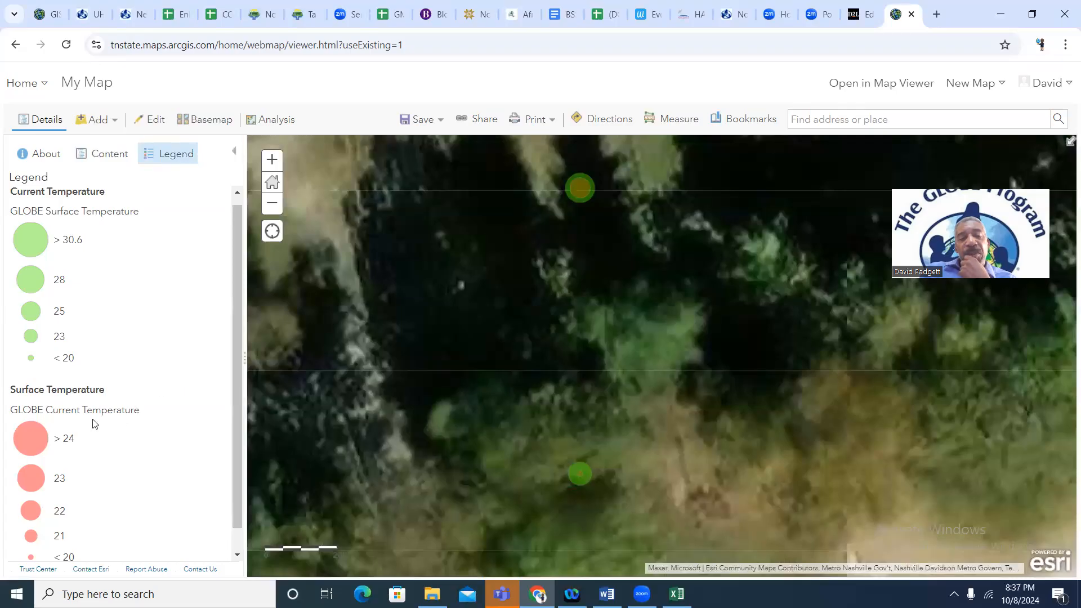
Inspect the attribute record of the southernmost point, on the lawn south of the road
scroll(754, 433, down, 2)
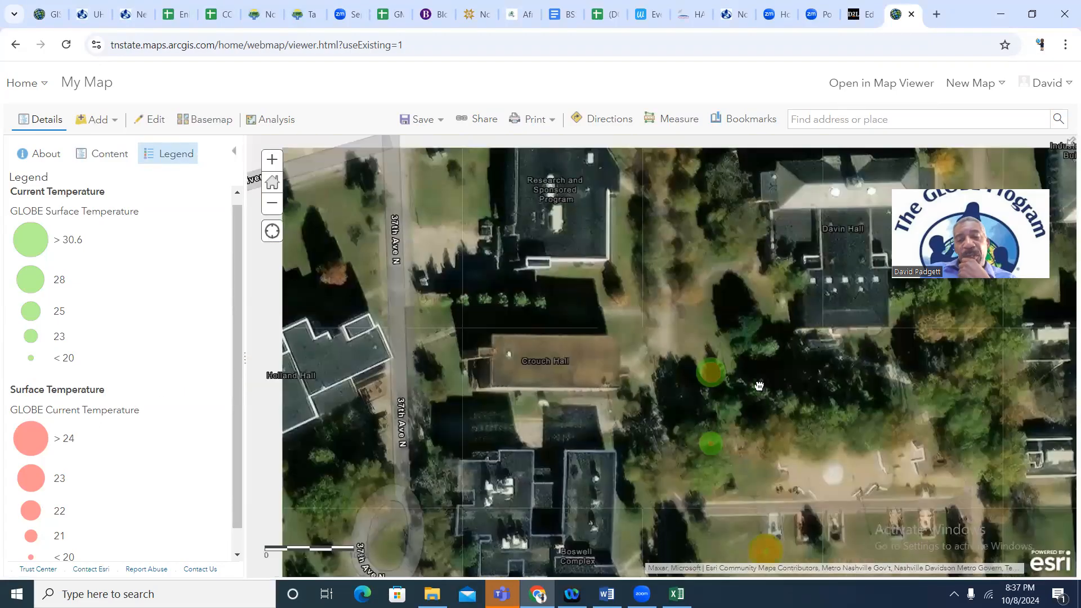
drag(758, 385, 659, 293)
scroll(732, 431, up, 1)
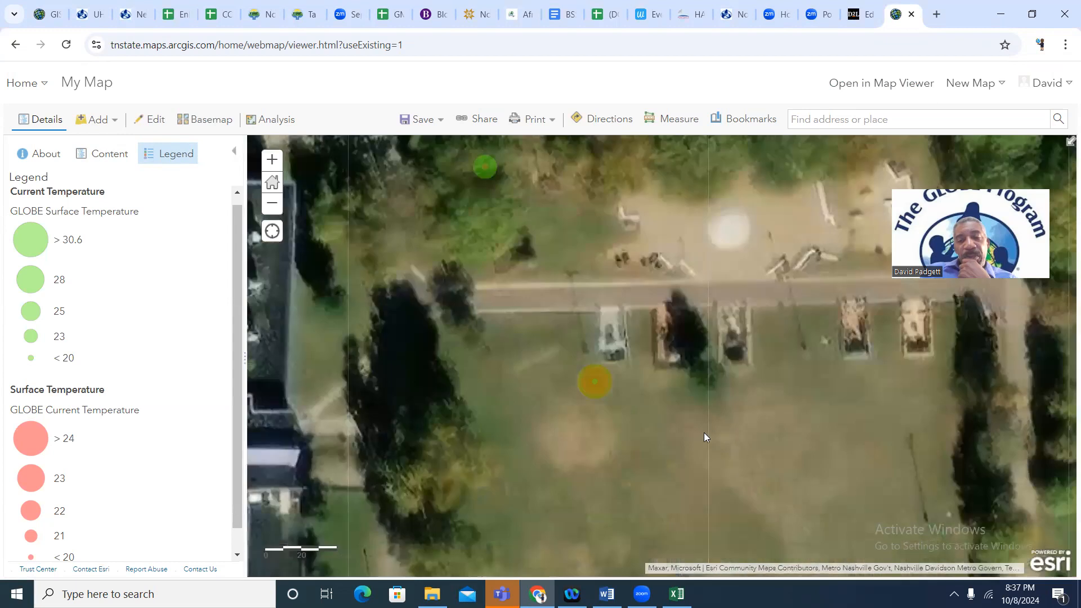
scroll(673, 416, up, 1)
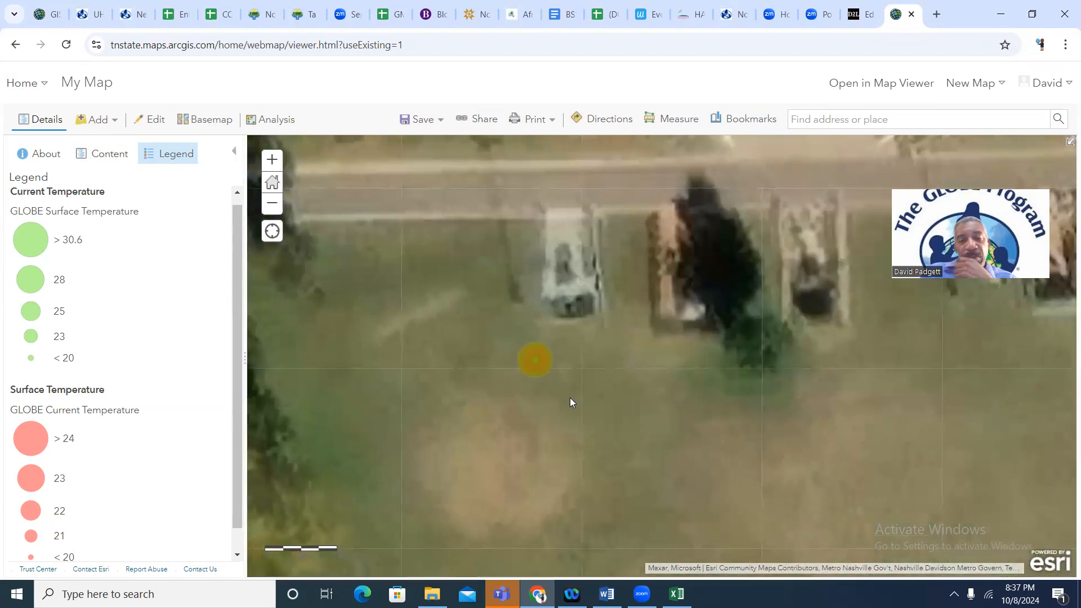
click(541, 359)
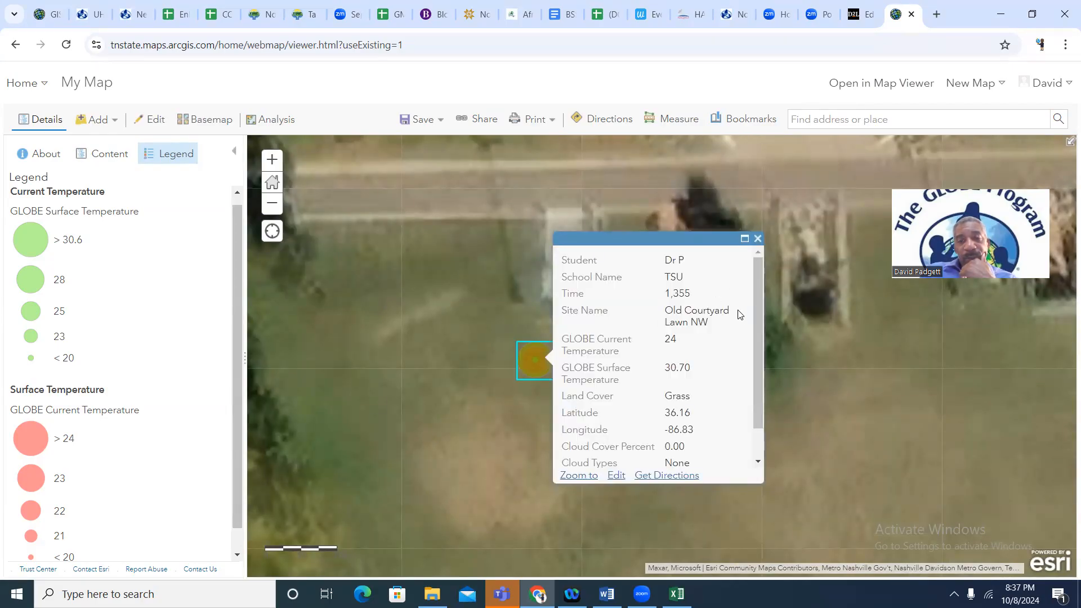
drag(754, 317, 763, 280)
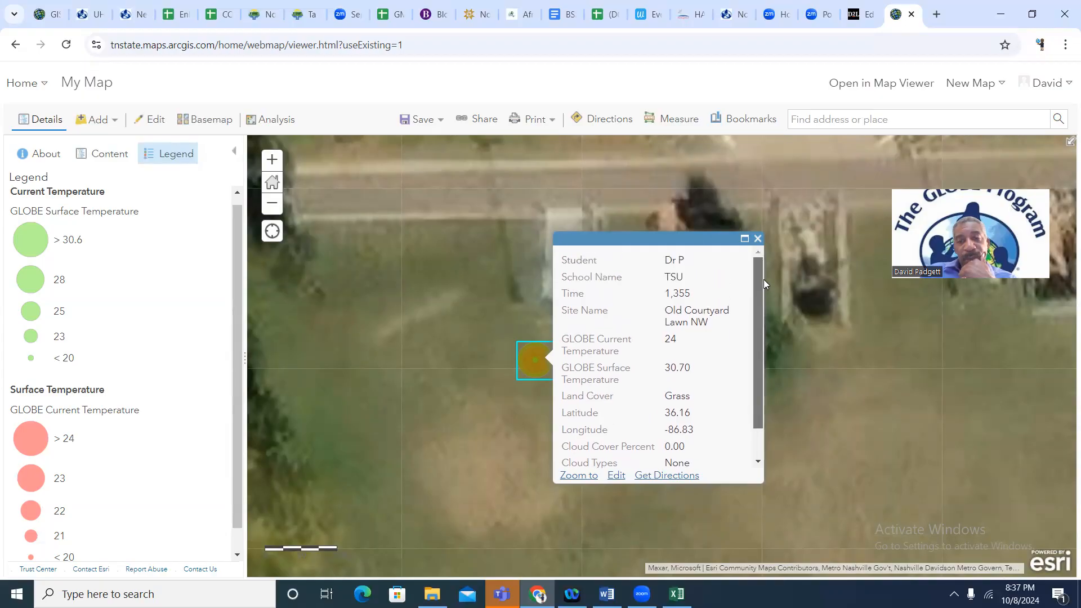
click(758, 239)
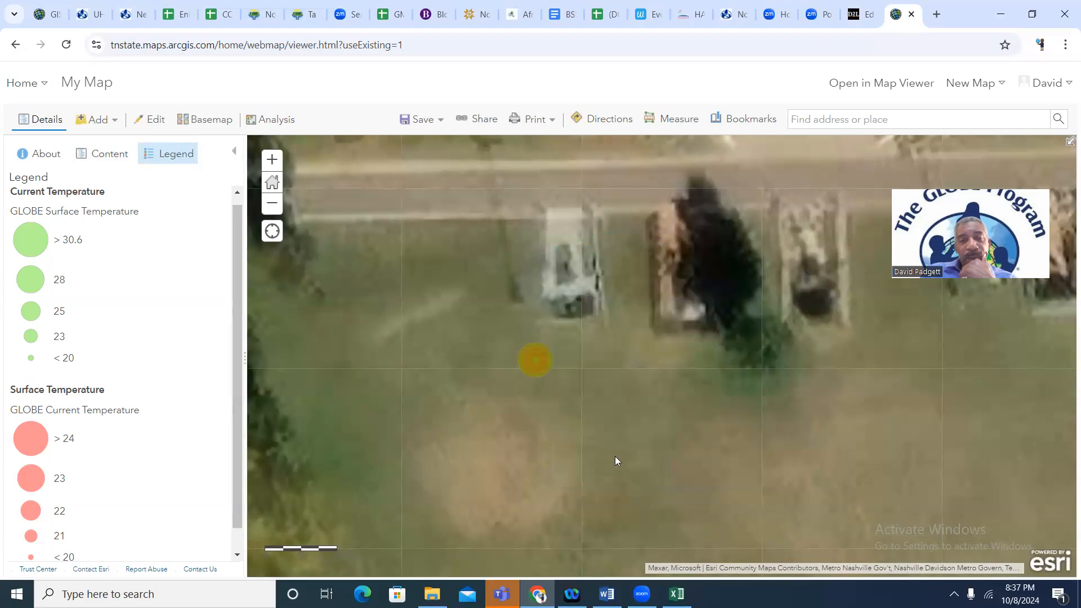
Zoom in on the southern lawn point and go through all of its overlapping records, comparing their temperatures
click(547, 365)
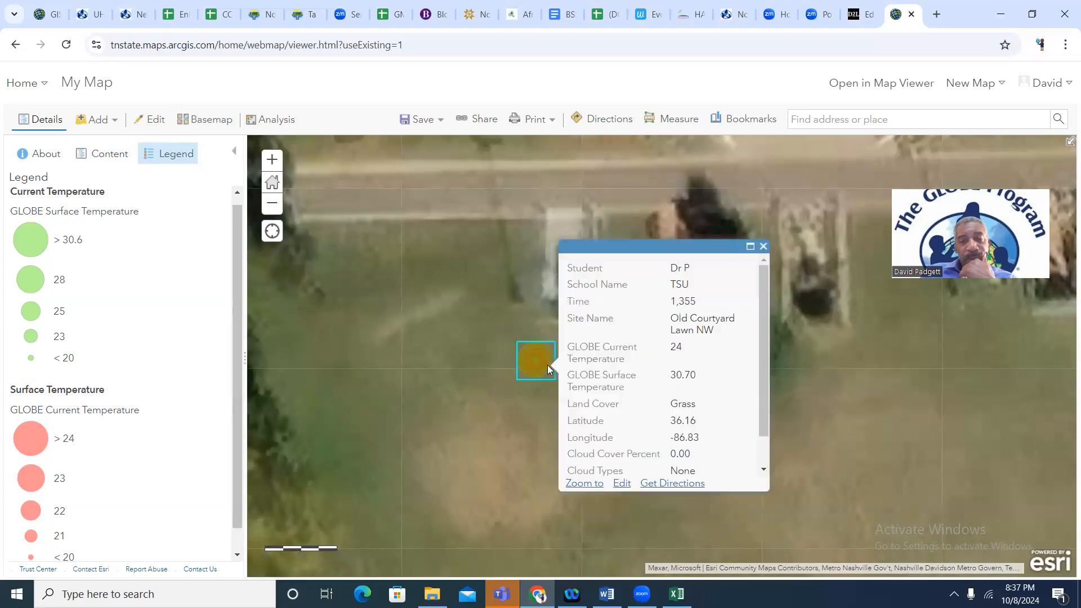
scroll(537, 363, up, 1)
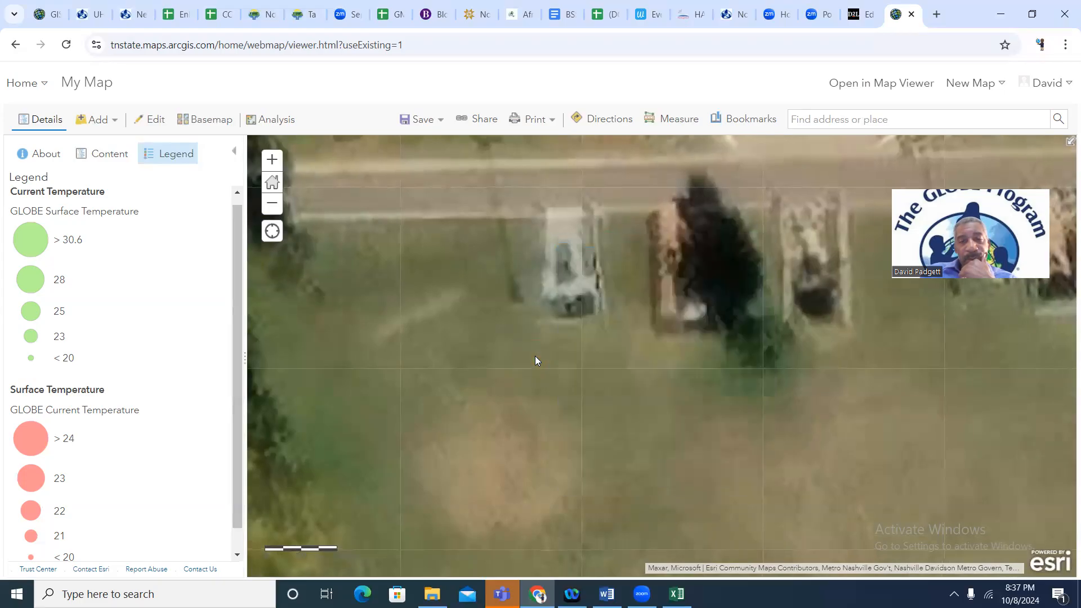
scroll(537, 370, up, 1)
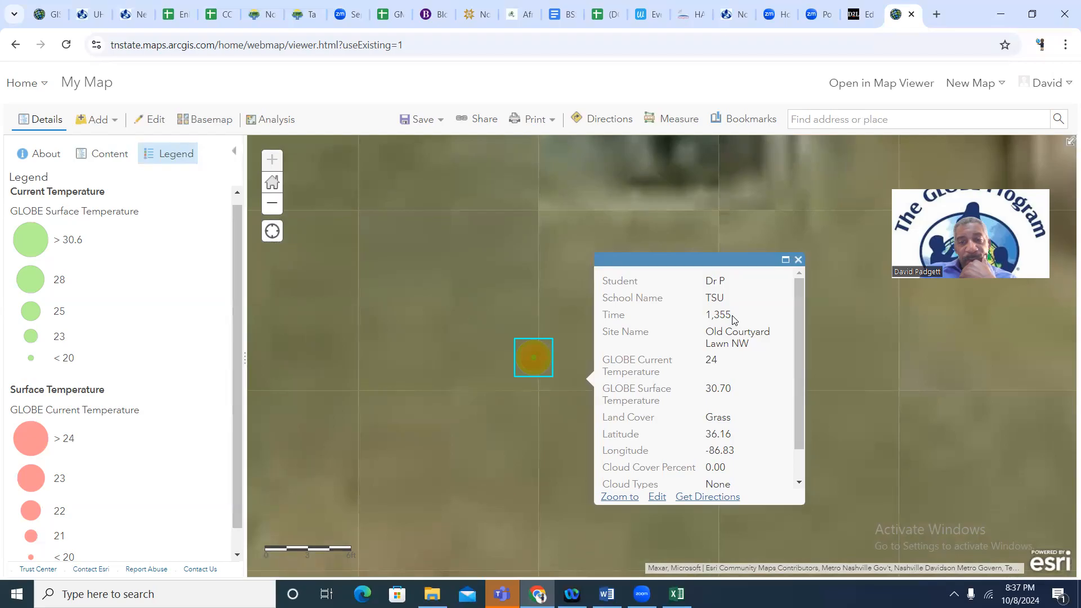
click(539, 356)
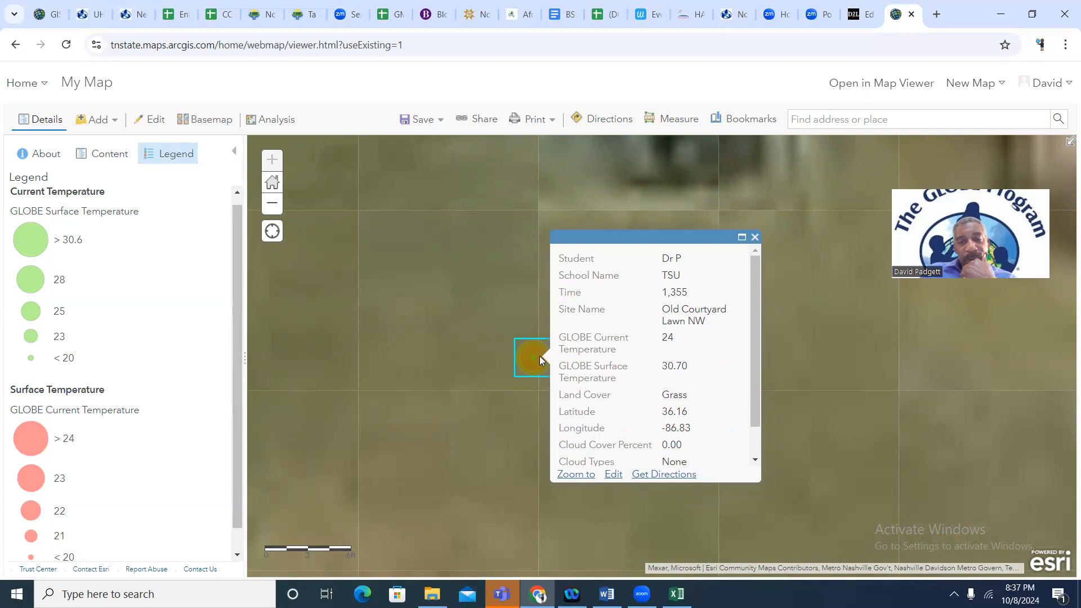
click(533, 357)
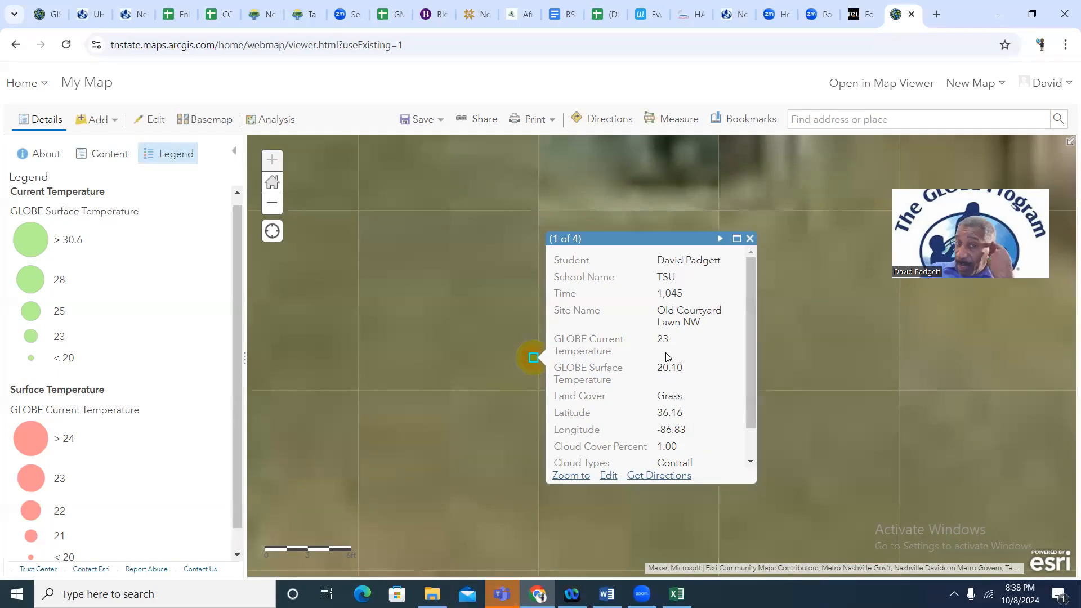
click(719, 240)
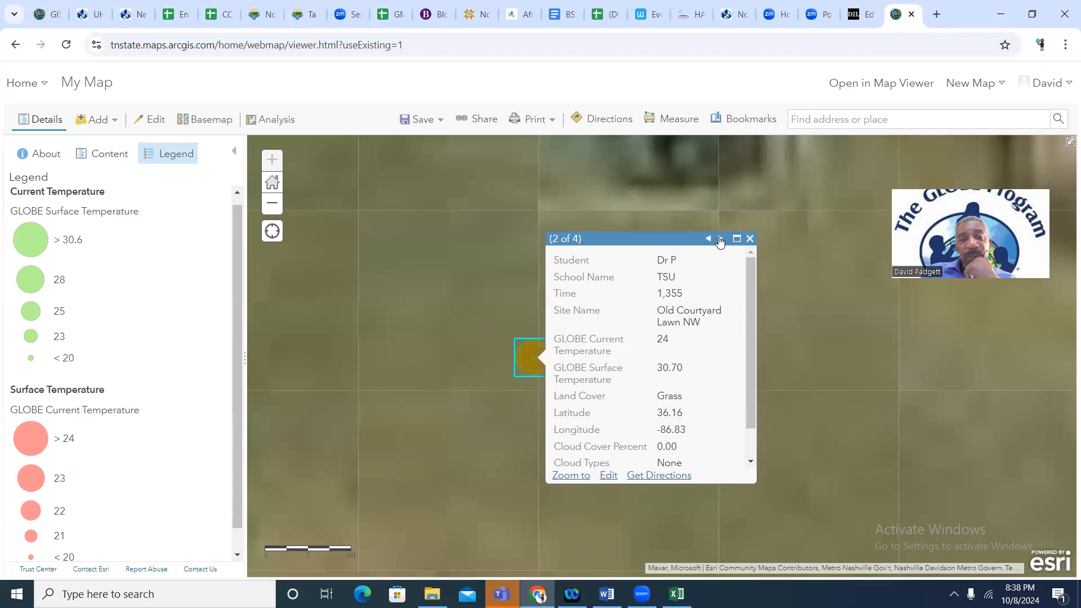
click(719, 240)
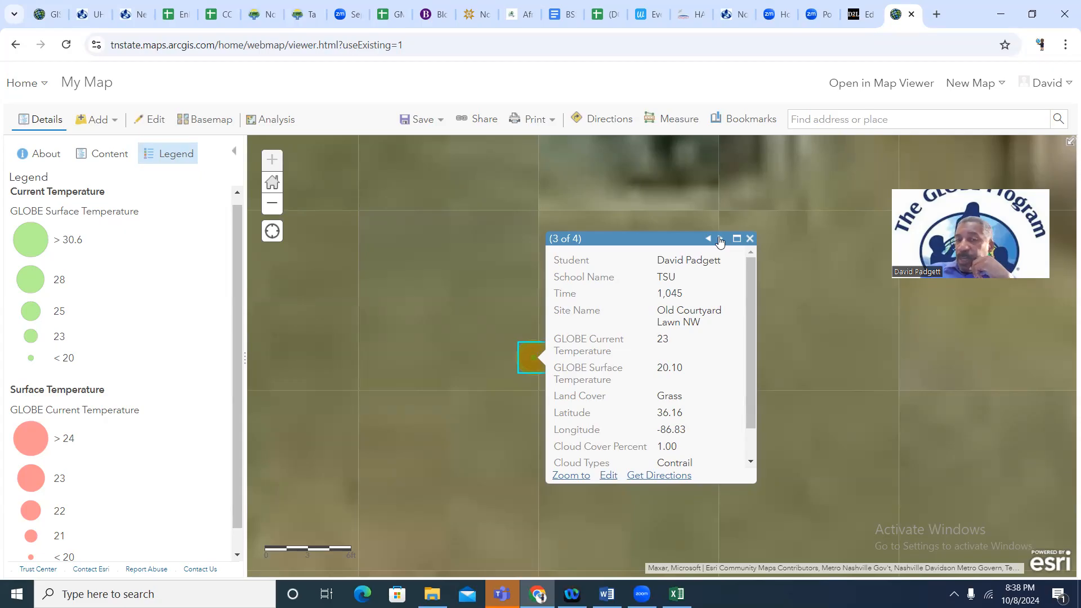
click(719, 239)
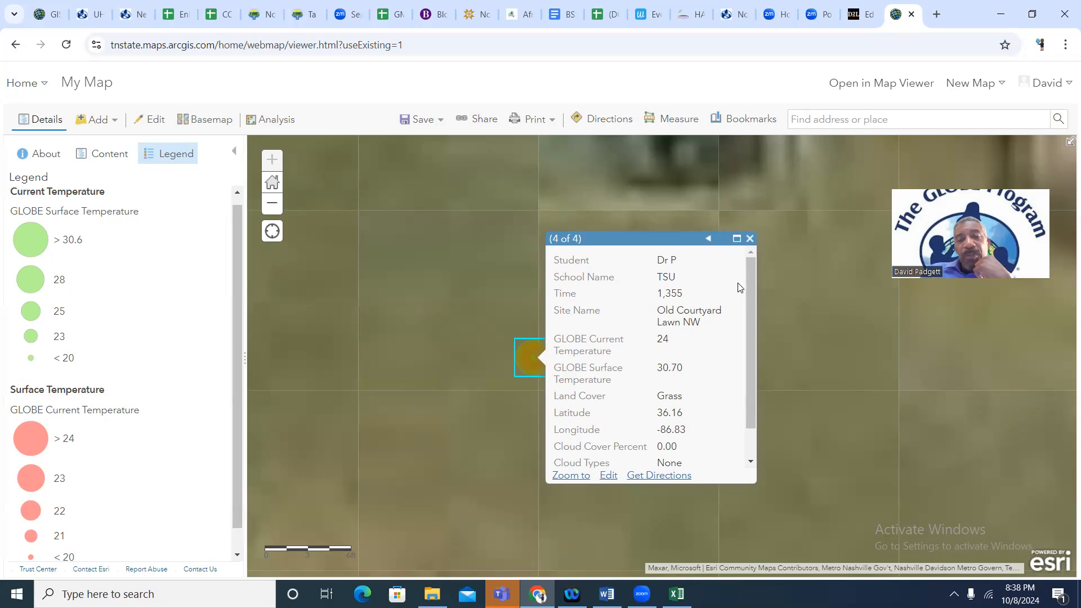
click(751, 239)
Zoom back out so the northern, middle and lawn observation points are all in view
scroll(636, 363, down, 2)
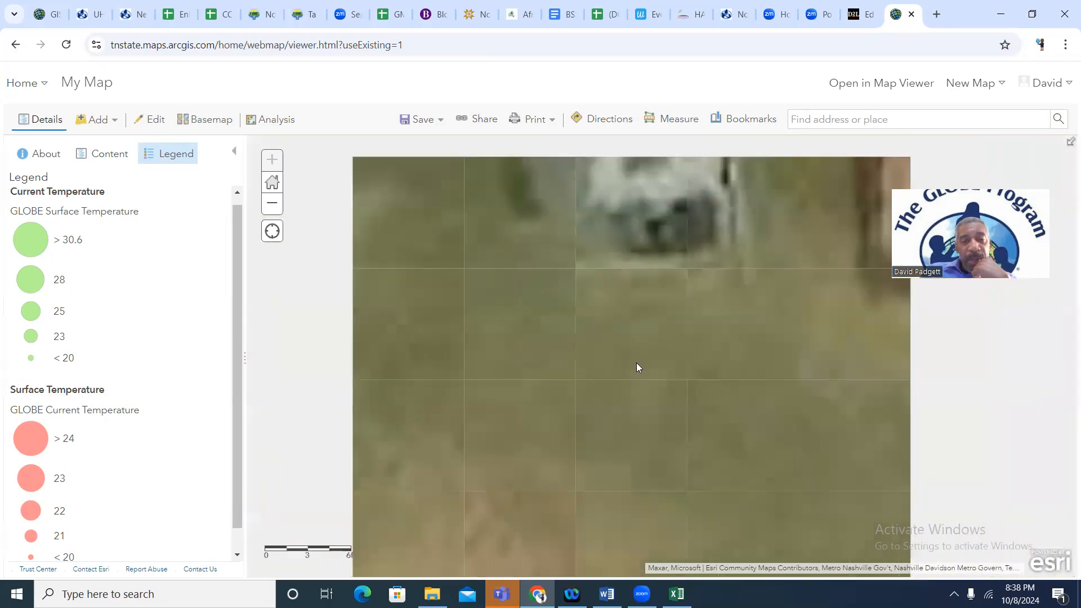
drag(603, 308, 728, 484)
scroll(728, 484, down, 1)
drag(741, 376, 700, 350)
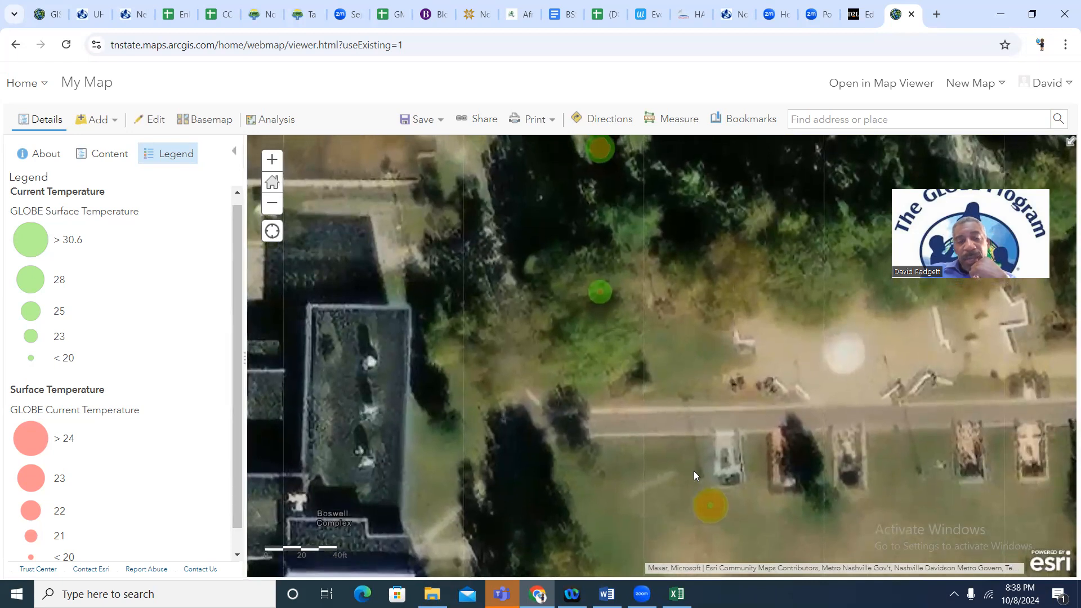
Compare the morning temperature and land cover records of the southern lawn point and the middle courtyard point
click(708, 506)
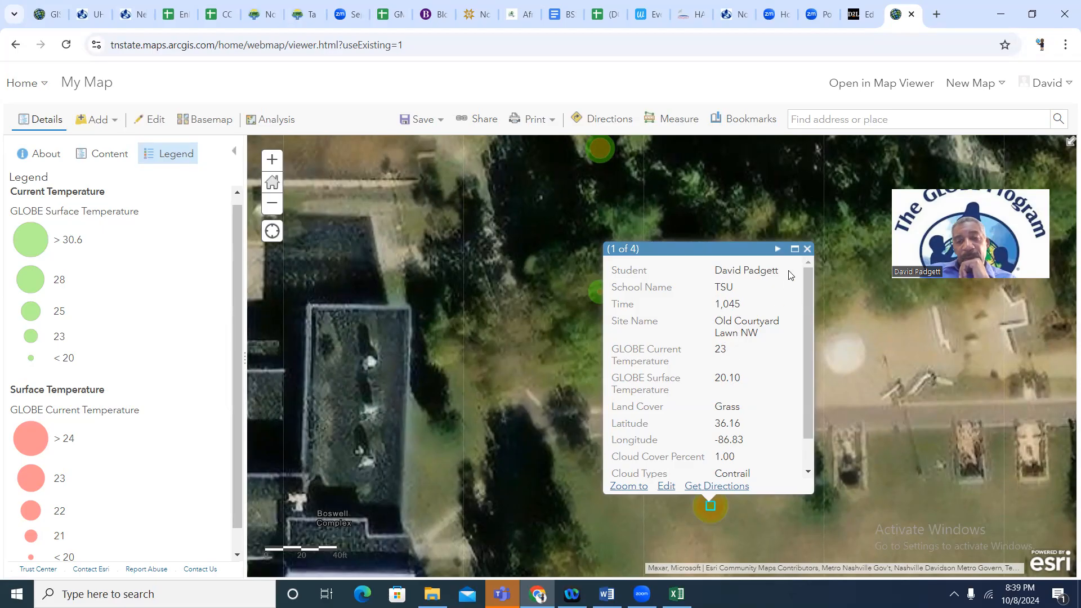
click(806, 249)
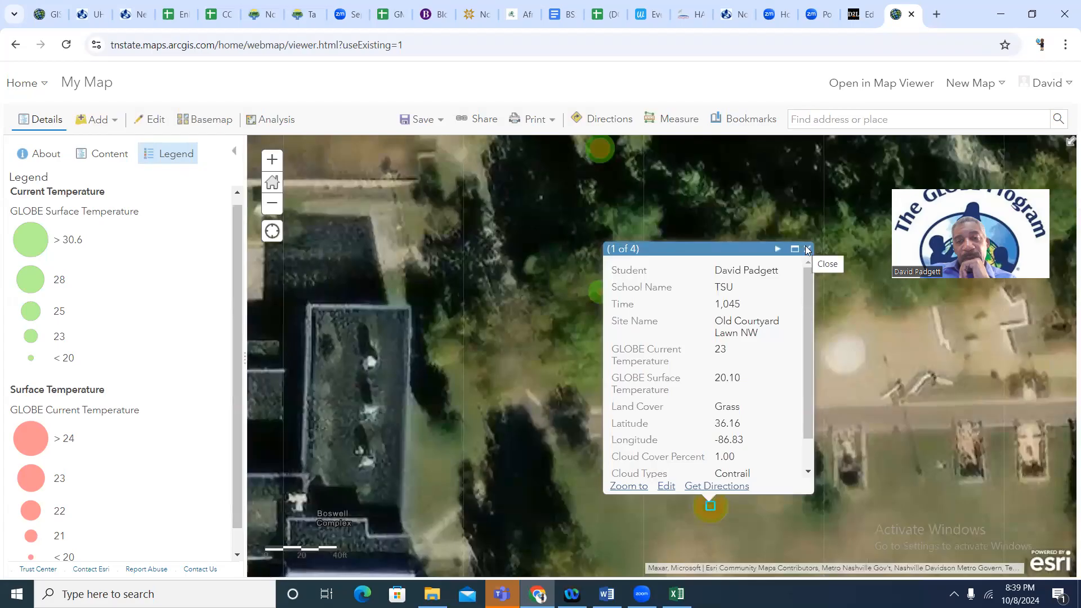
click(600, 291)
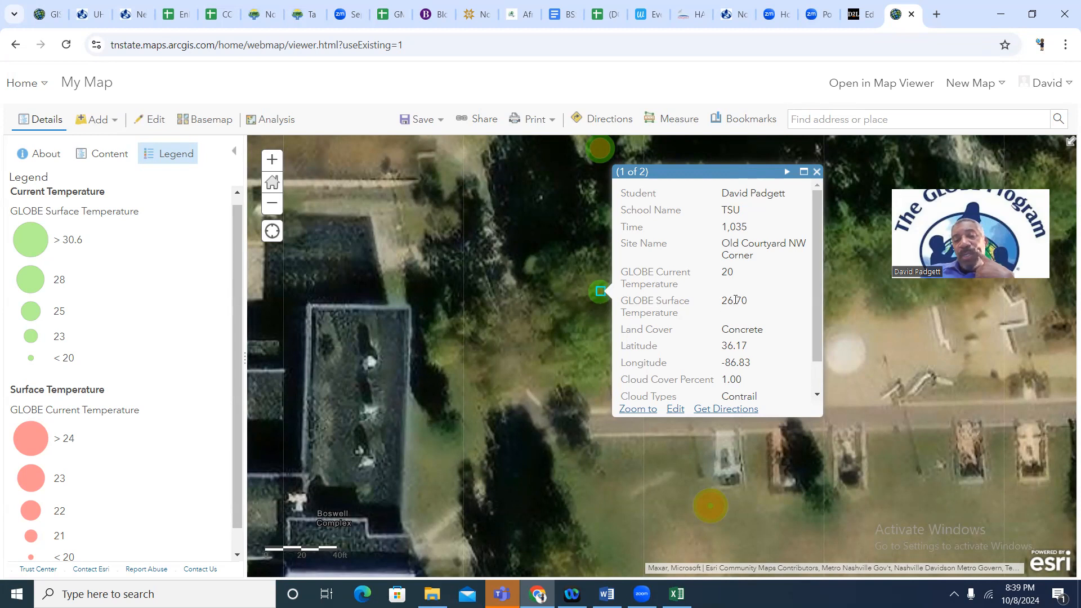
click(817, 172)
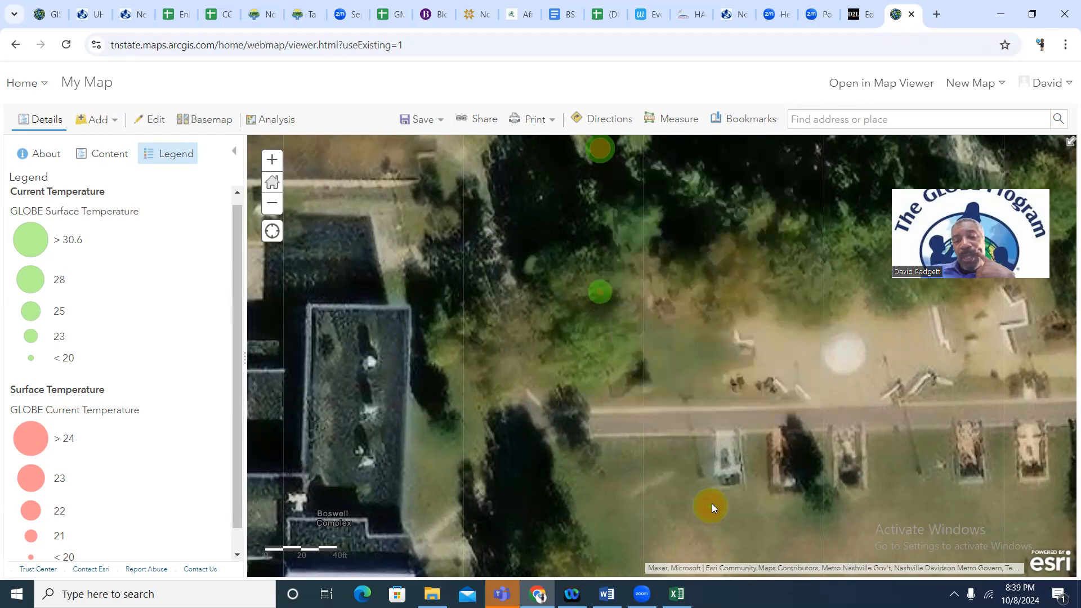
click(709, 505)
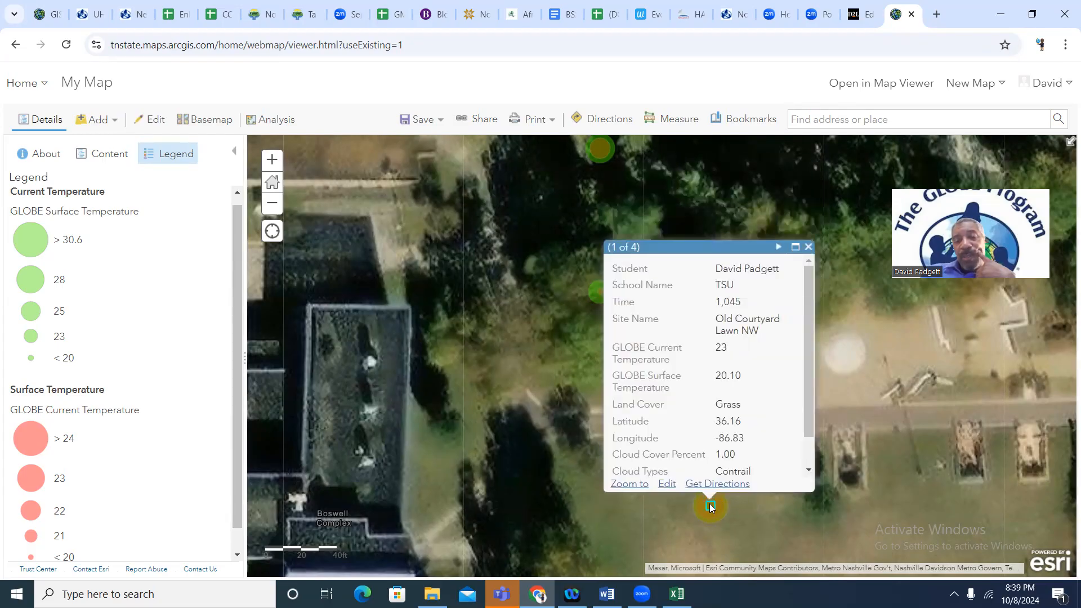
click(808, 246)
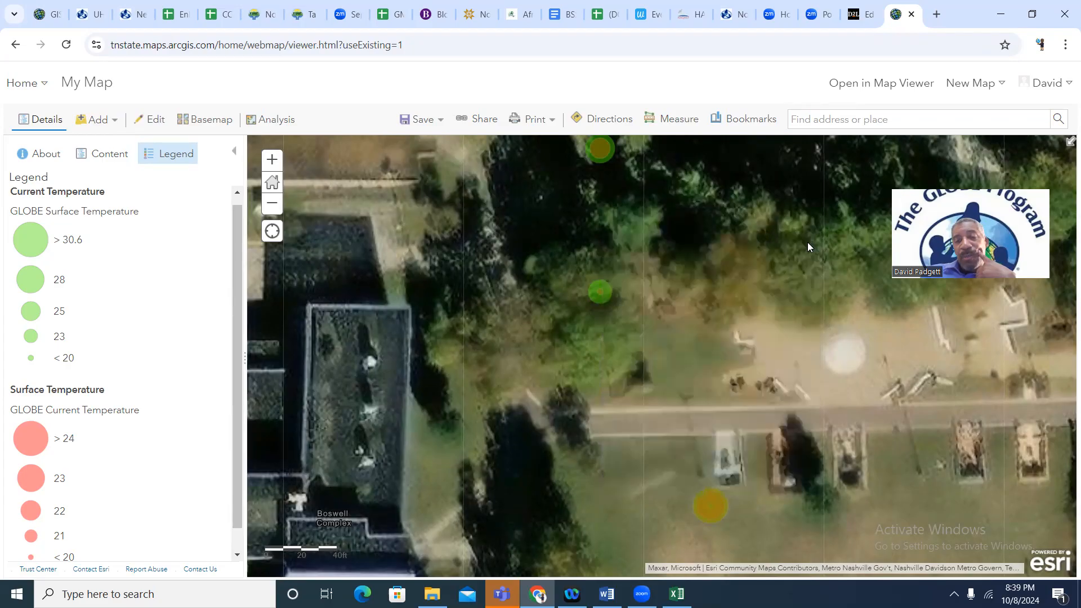
click(599, 292)
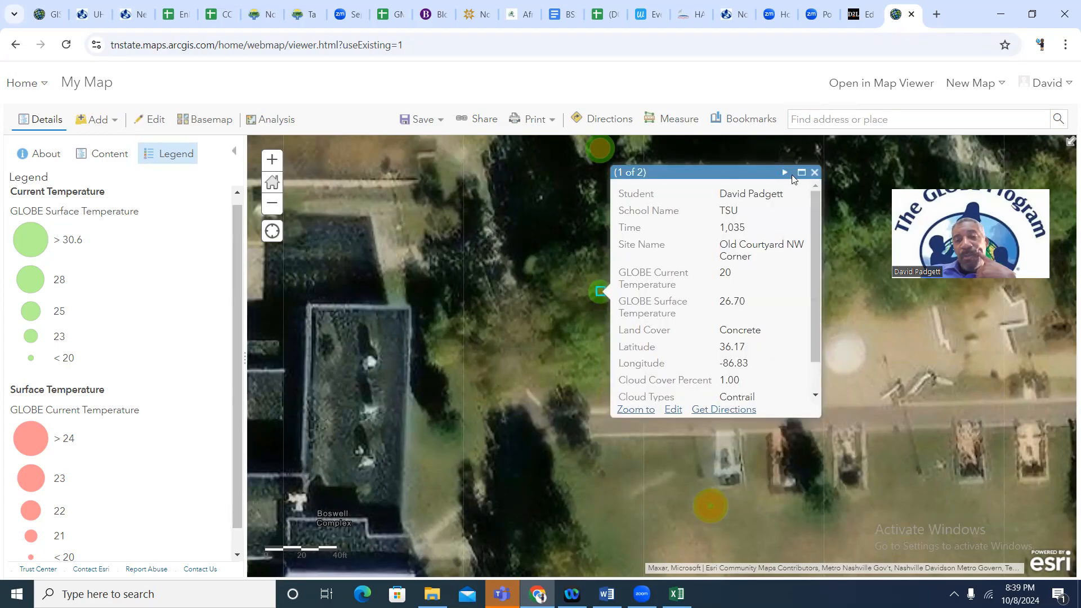
click(815, 172)
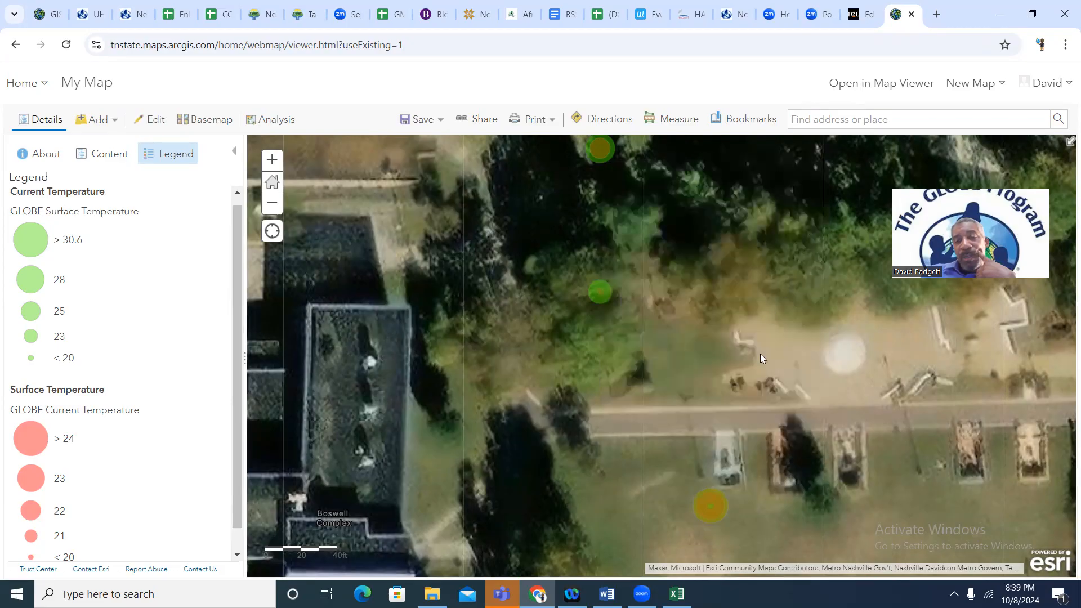
Check the afternoon record of the southern lawn point and the first record of the northernmost courtyard point
click(711, 505)
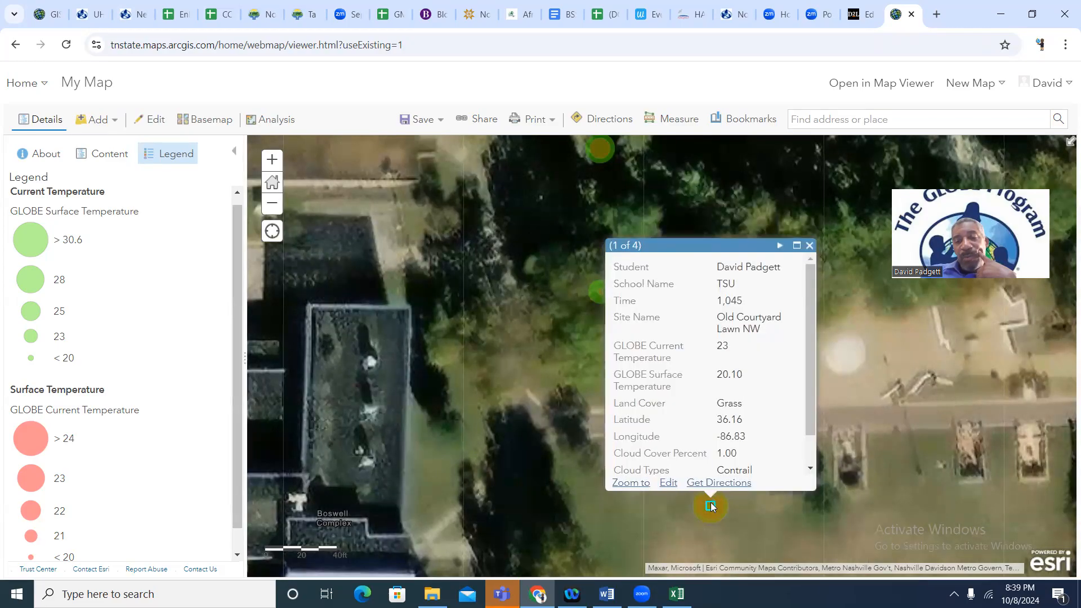
click(779, 246)
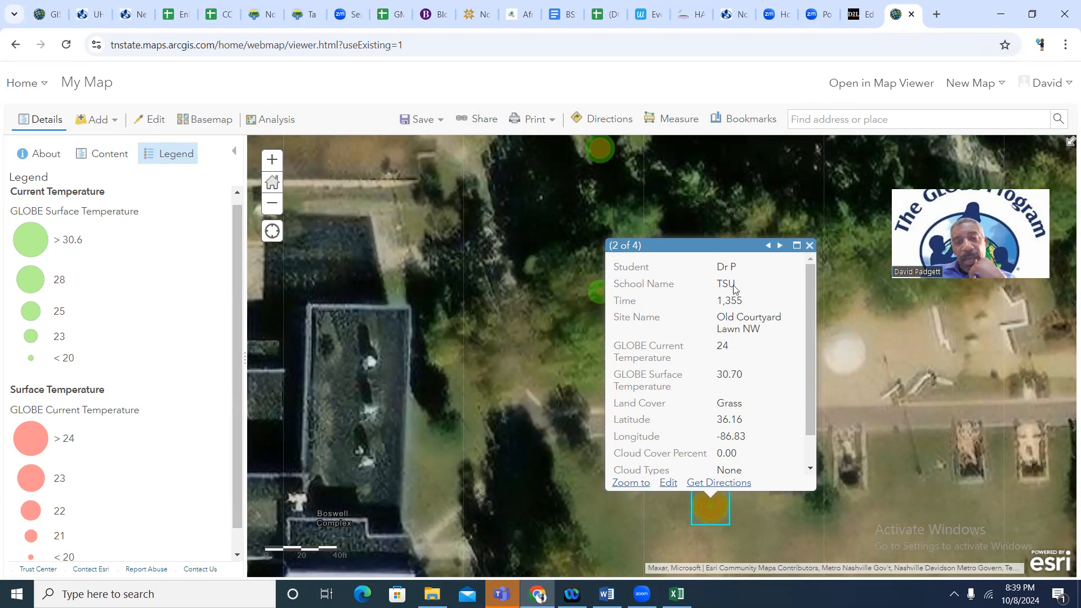
click(810, 246)
drag(694, 208, 731, 278)
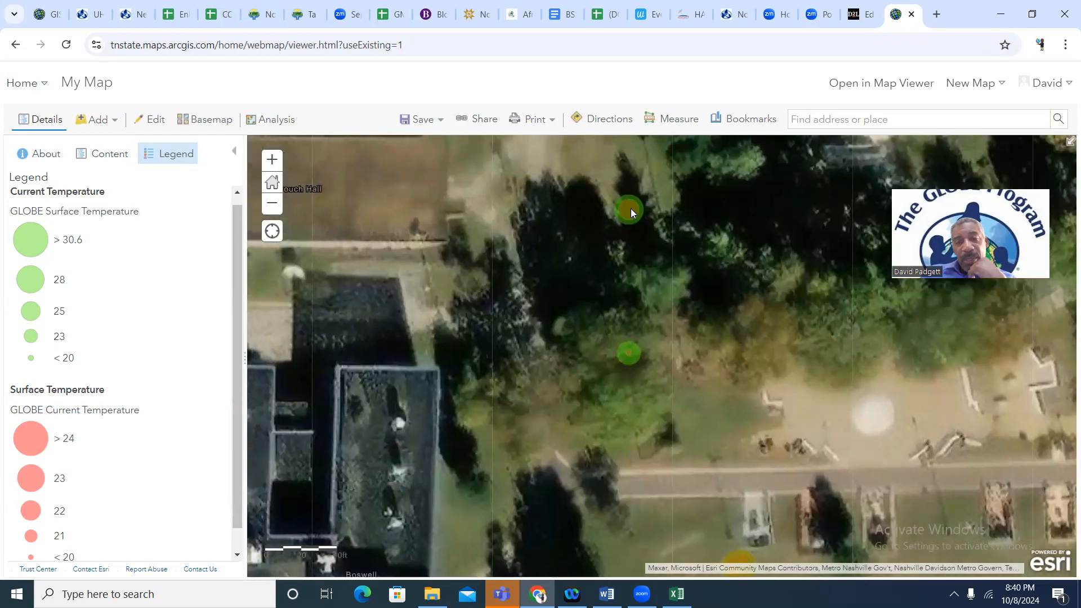
click(630, 210)
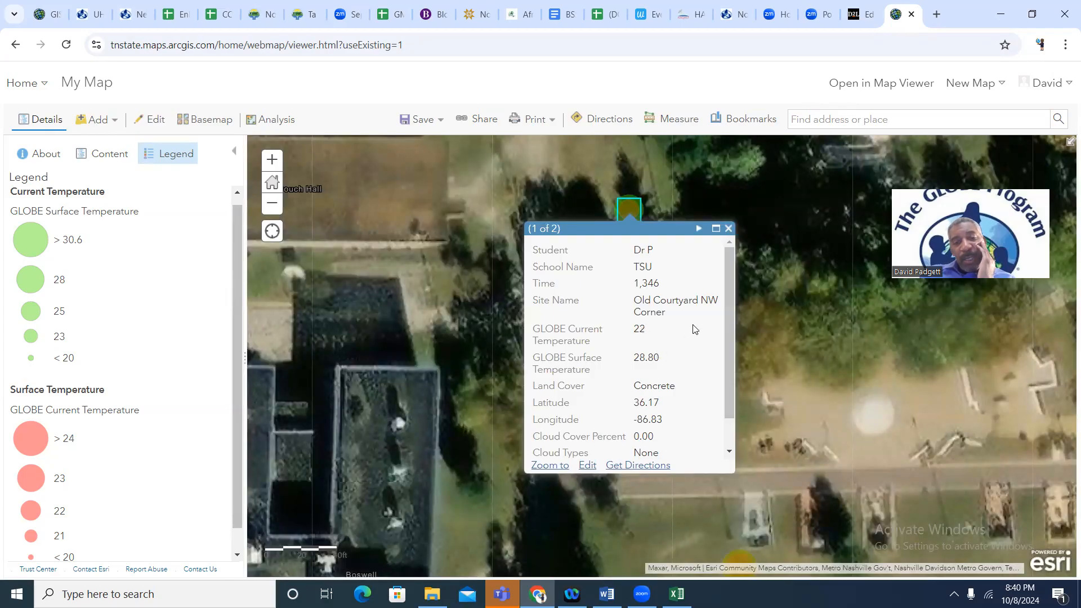
click(728, 228)
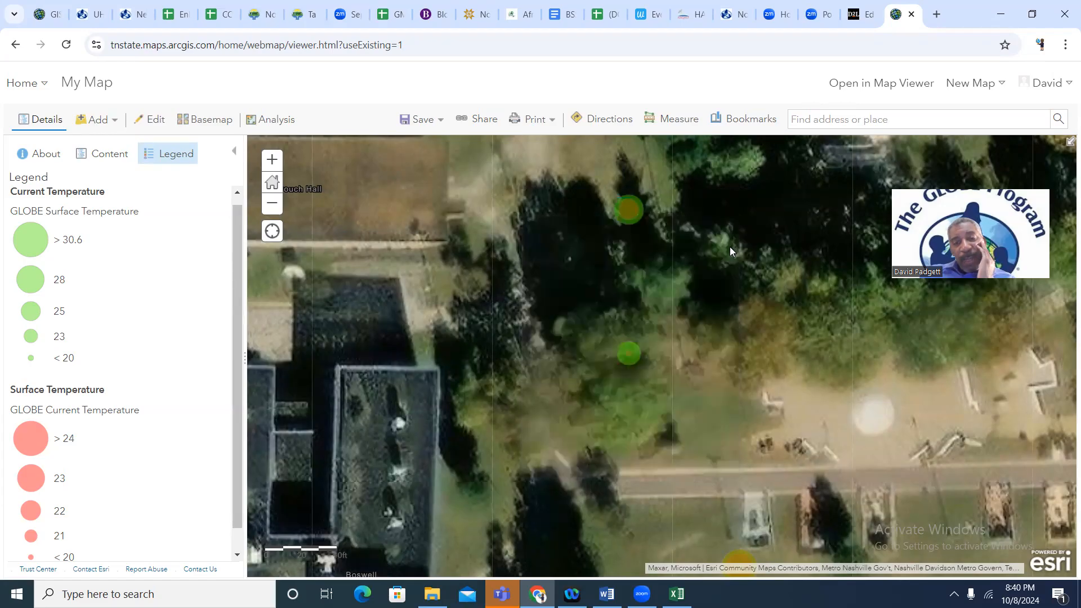
Return to the southern lawn point and compare its 1,045 and 1,355 records against the courtyard observations
drag(753, 425, 725, 265)
drag(723, 390, 704, 302)
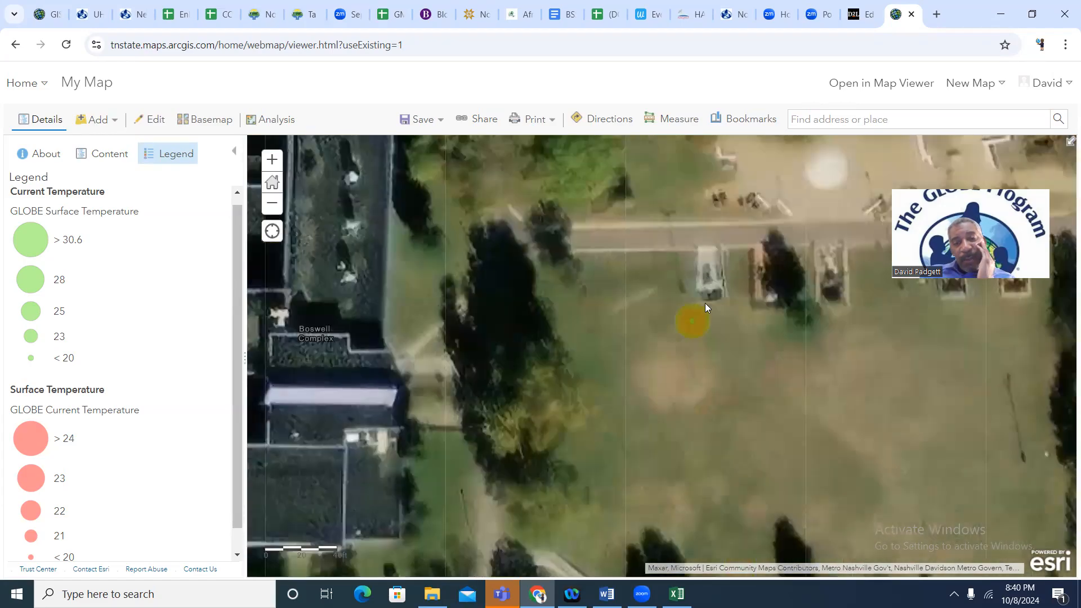
click(697, 320)
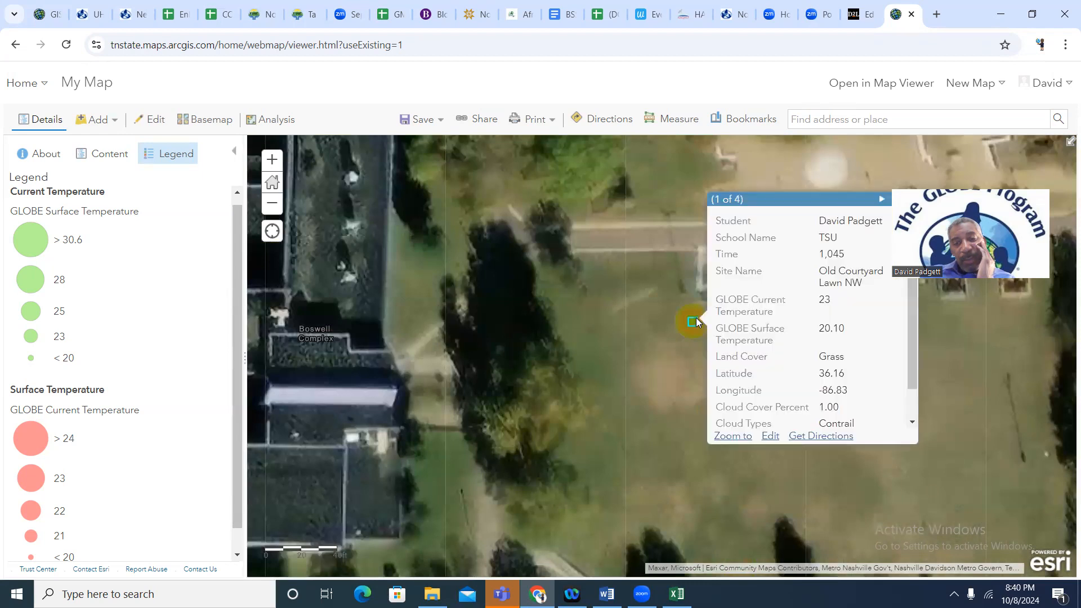
click(881, 201)
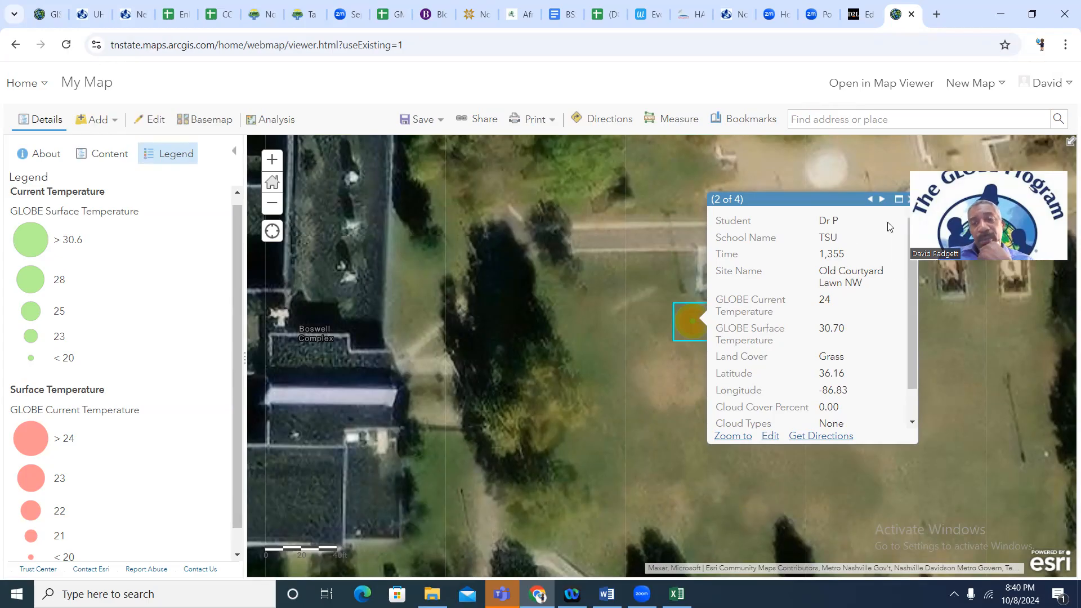
click(908, 199)
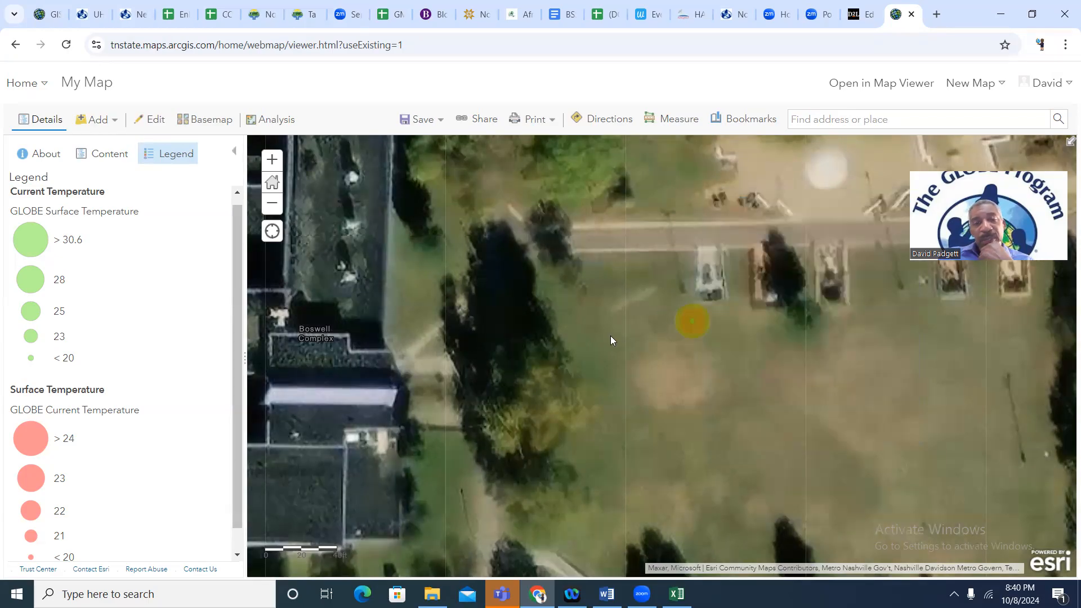
drag(612, 313, 656, 469)
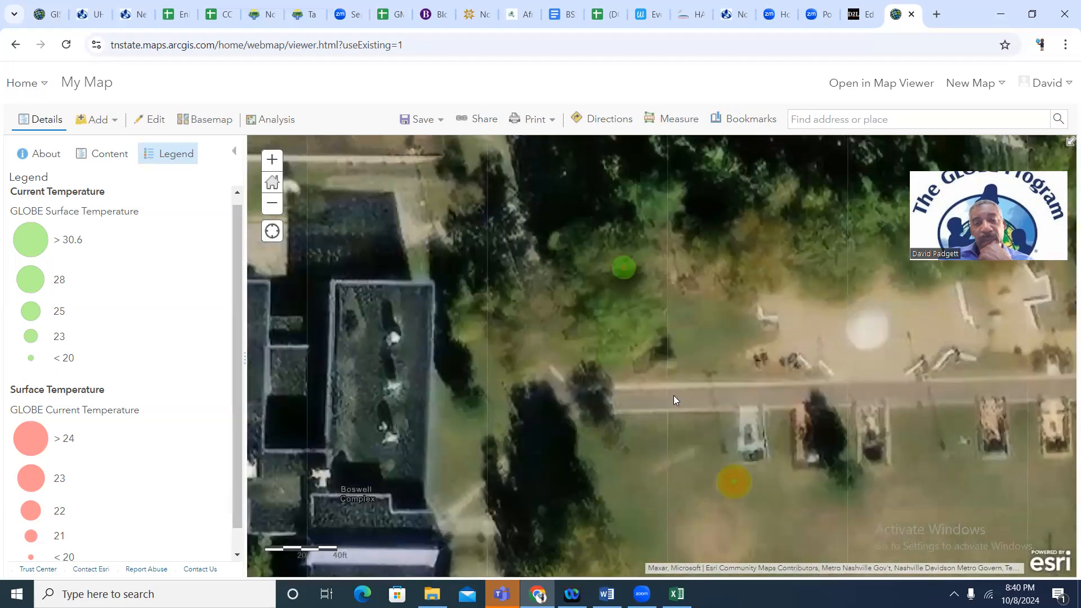
Switch to the GIS Assignment 5 document in Word, change the layer name's date in item 13 to October 7 2024 and save the document
click(614, 591)
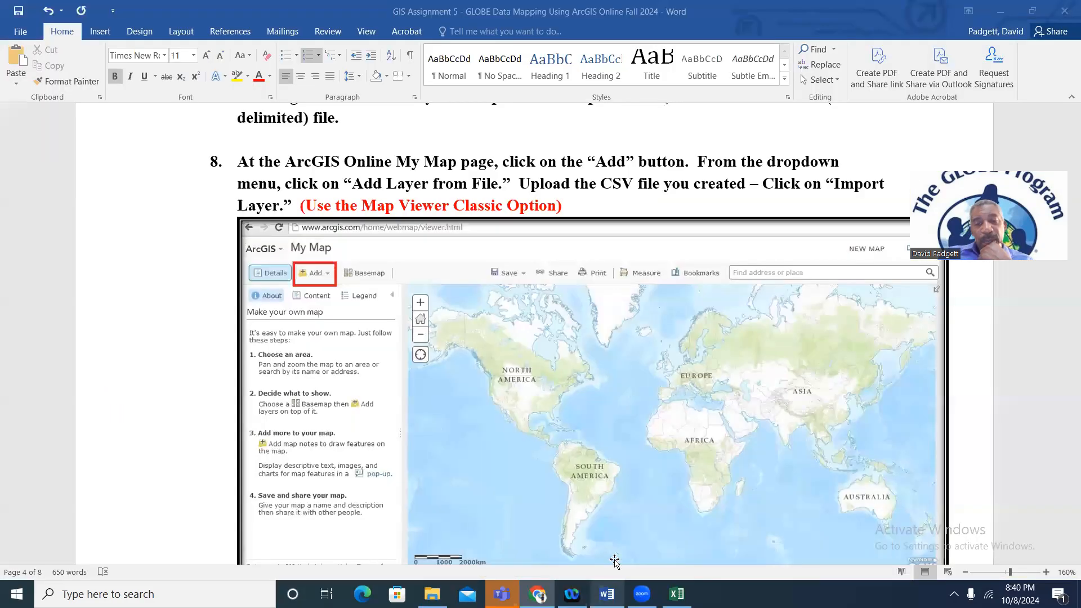
scroll(813, 415, down, 5)
scroll(873, 381, down, 20)
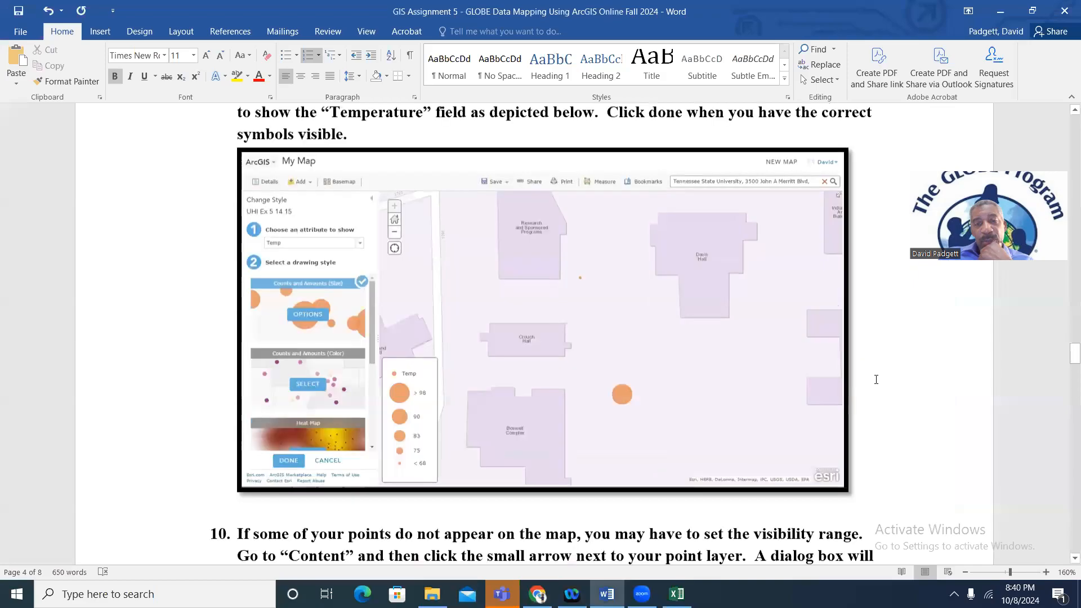
scroll(878, 381, down, 12)
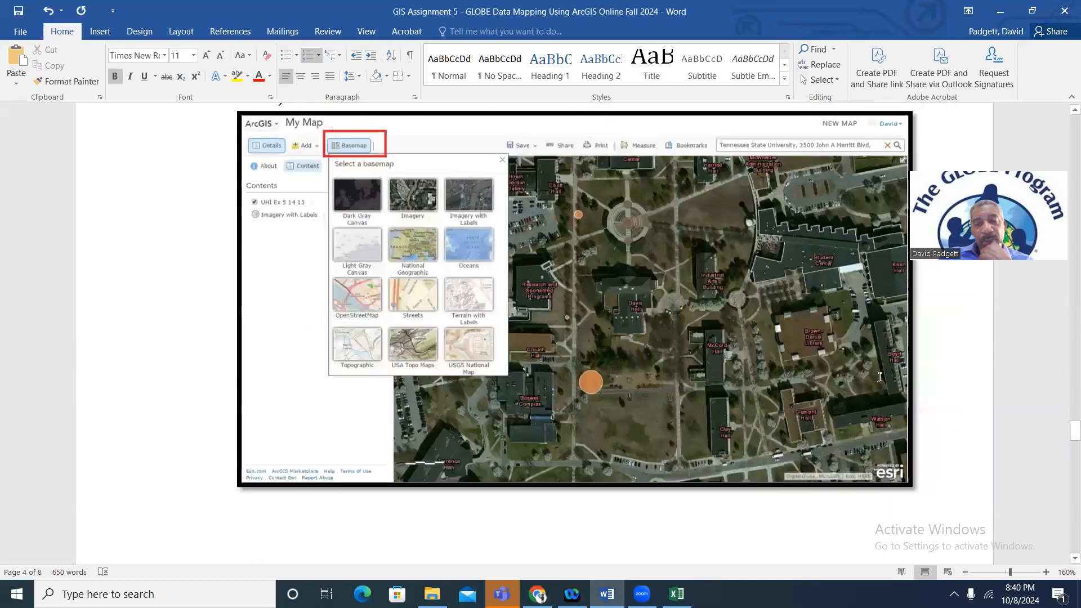
scroll(879, 377, down, 10)
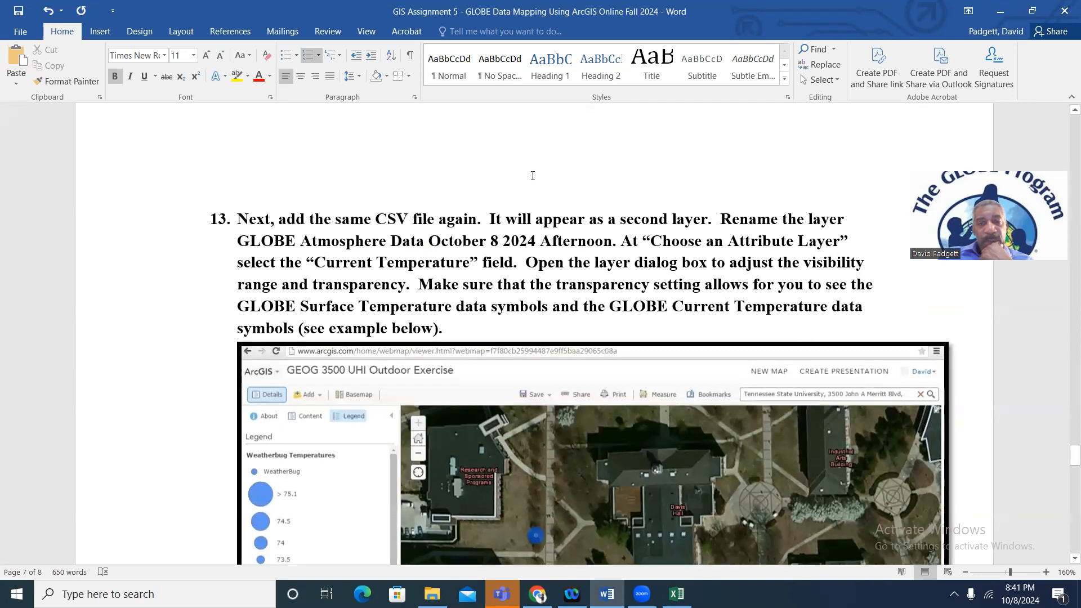
double_click(499, 241)
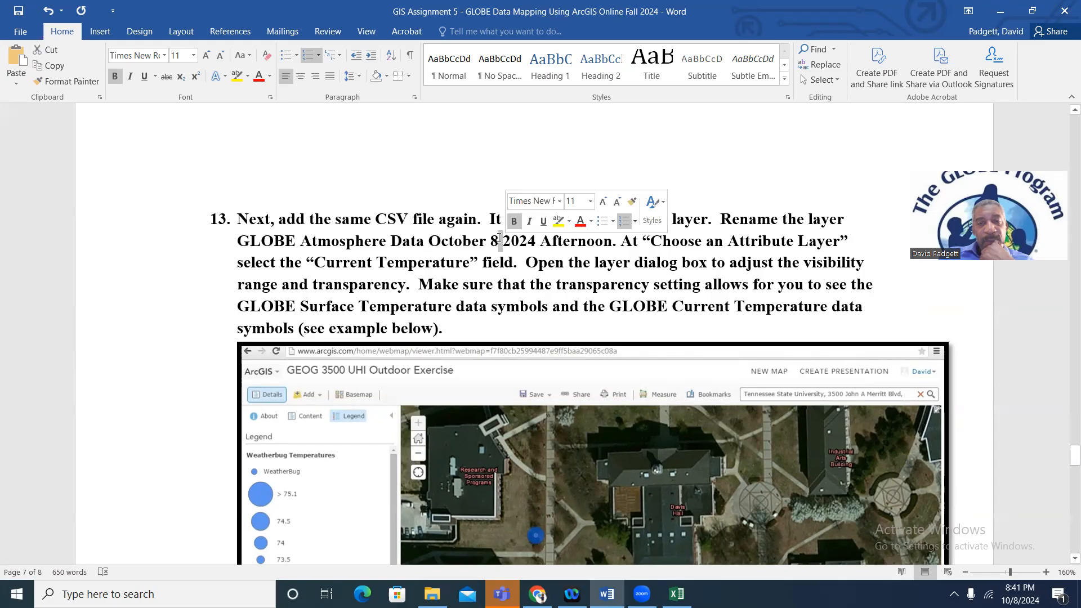
key(BackSpace)
key(BackSpace)
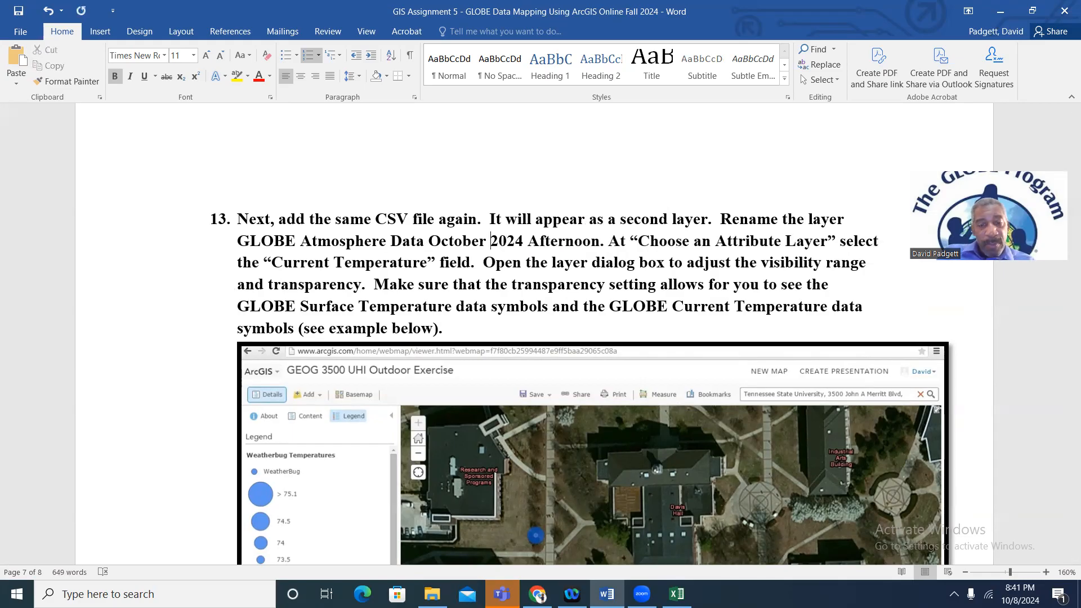
text(7)
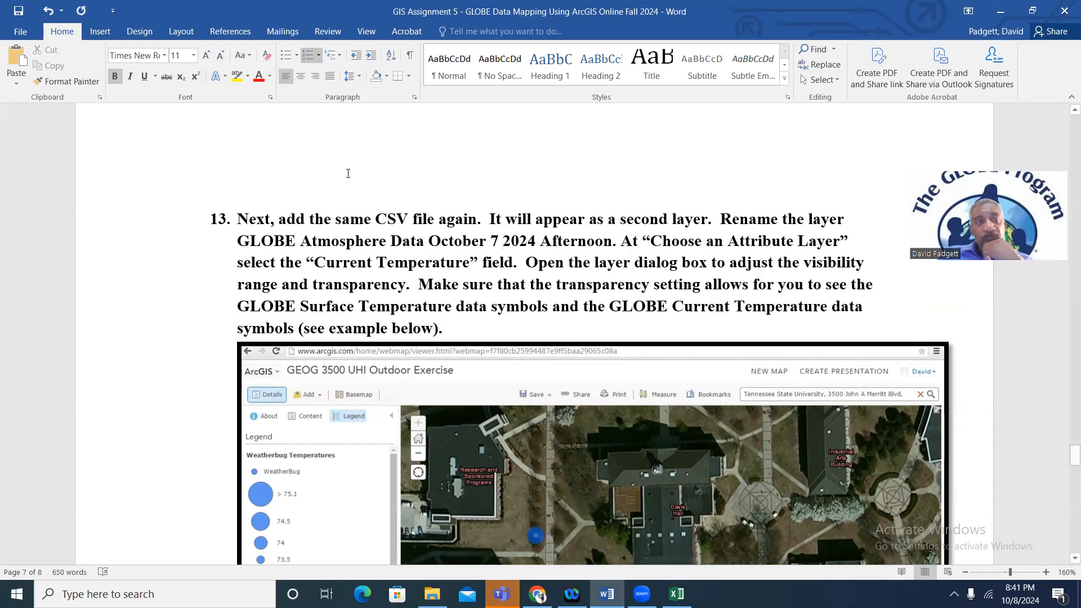
click(25, 9)
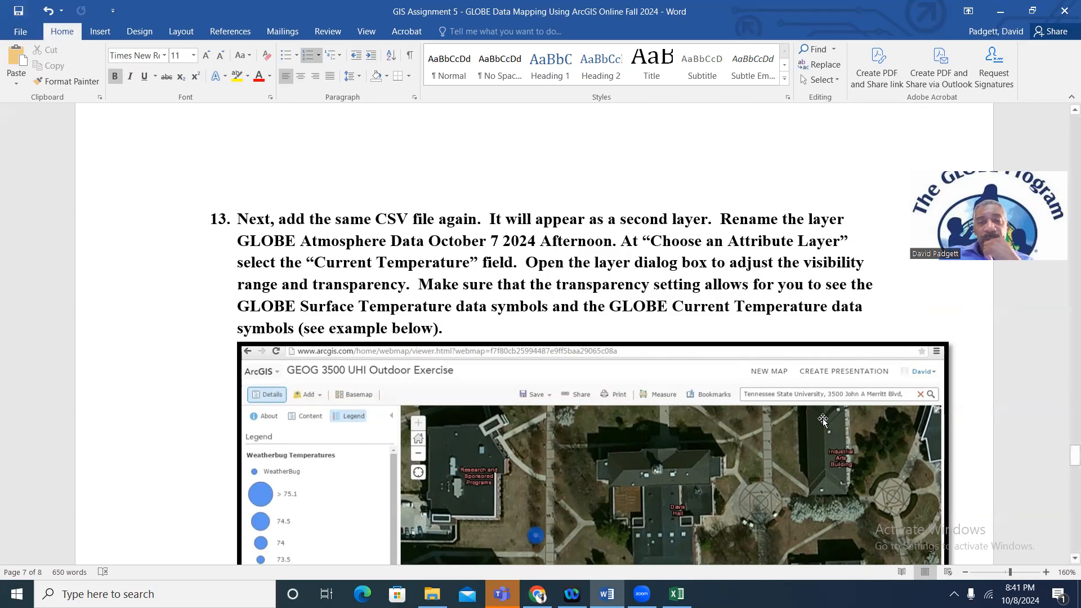
Read items 14 and 15 of the assignment on saving and sharing the map and the follow-up questions
scroll(835, 446, down, 5)
scroll(836, 446, down, 3)
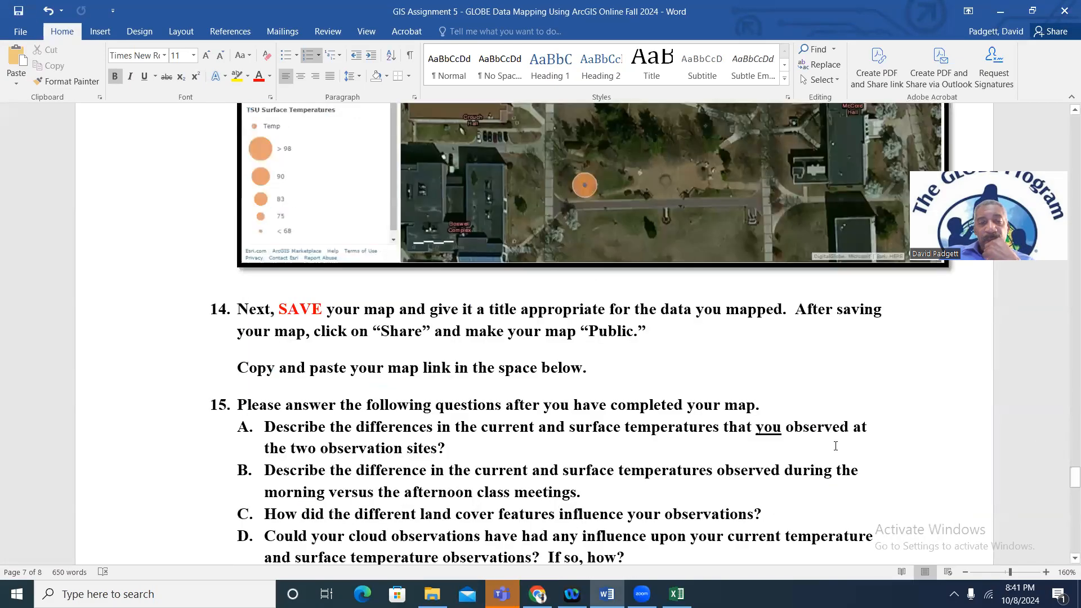
scroll(835, 447, down, 1)
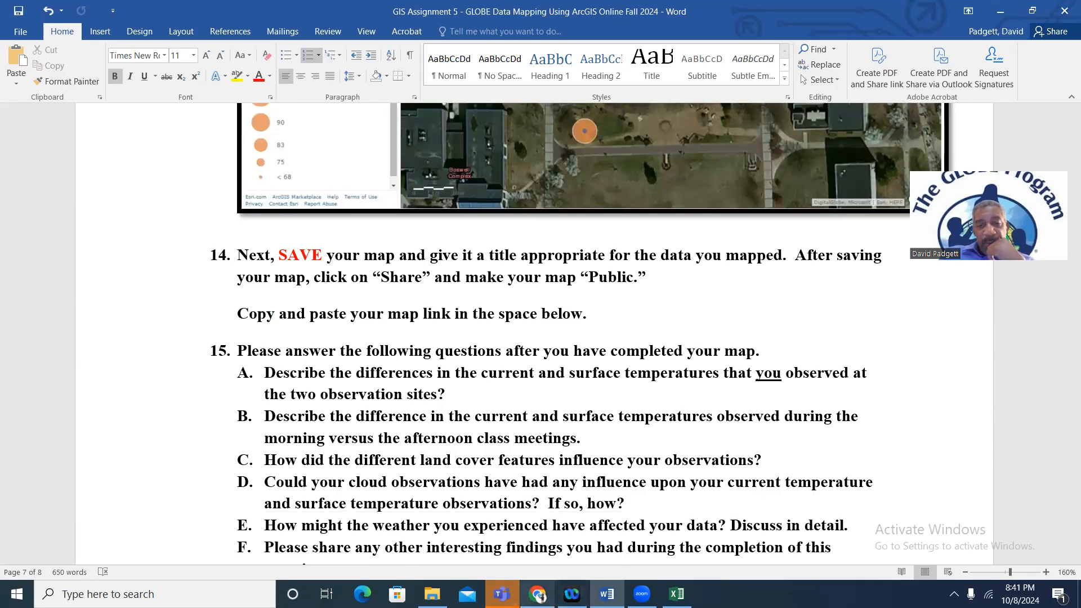
Return to the ArcGIS Online map in Chrome and save it as "GEOG 1010 GIS Assignment 5 demo Fall 2024" with the tag ArcGIS
click(537, 594)
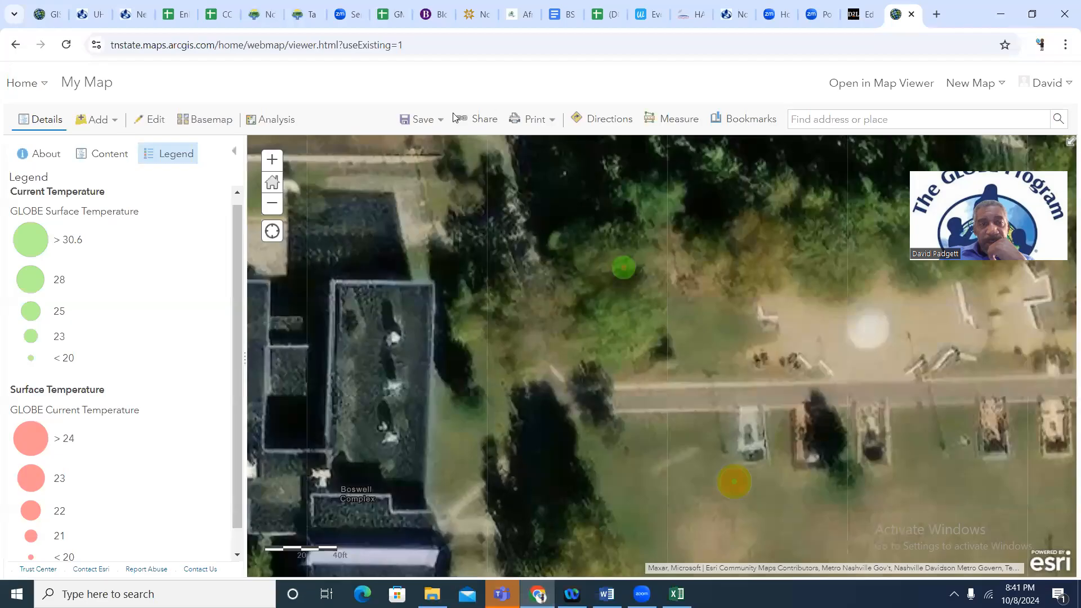
click(426, 124)
click(418, 163)
click(513, 285)
text(GE)
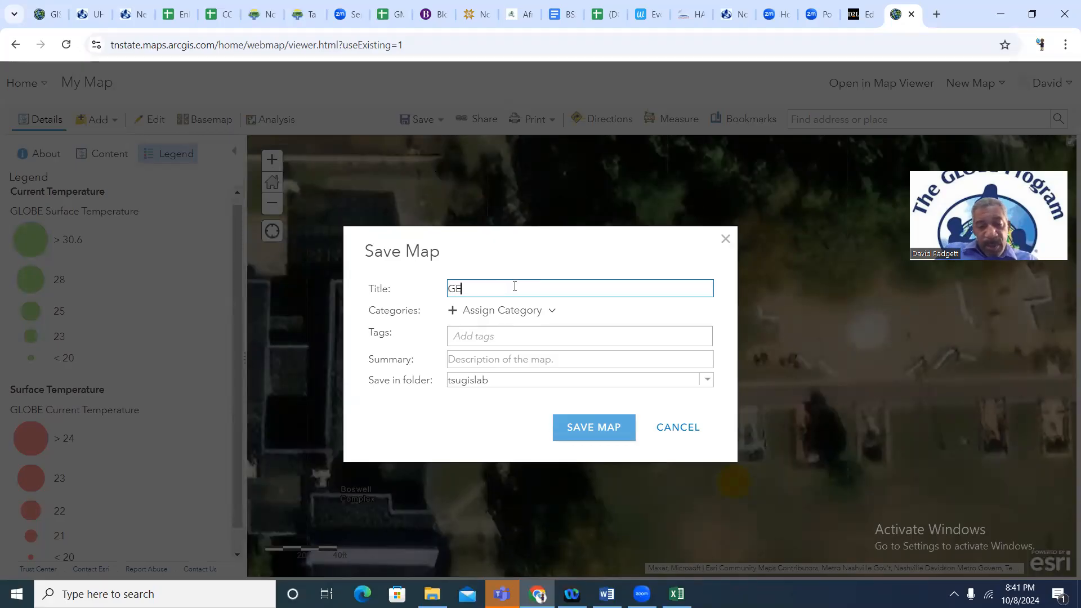
text(OG 1010)
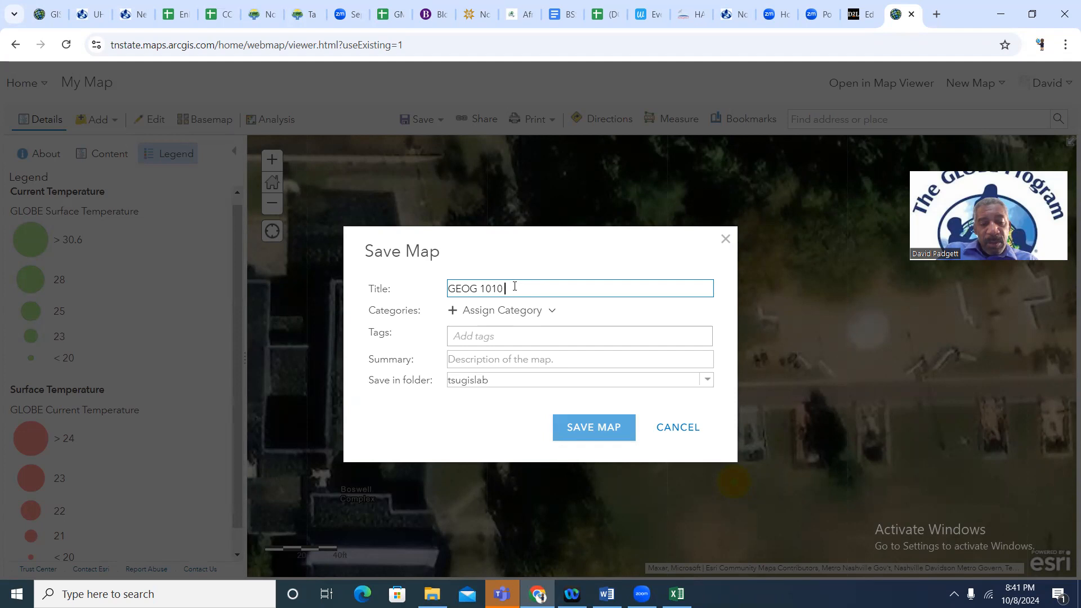
text( GIS Assignment)
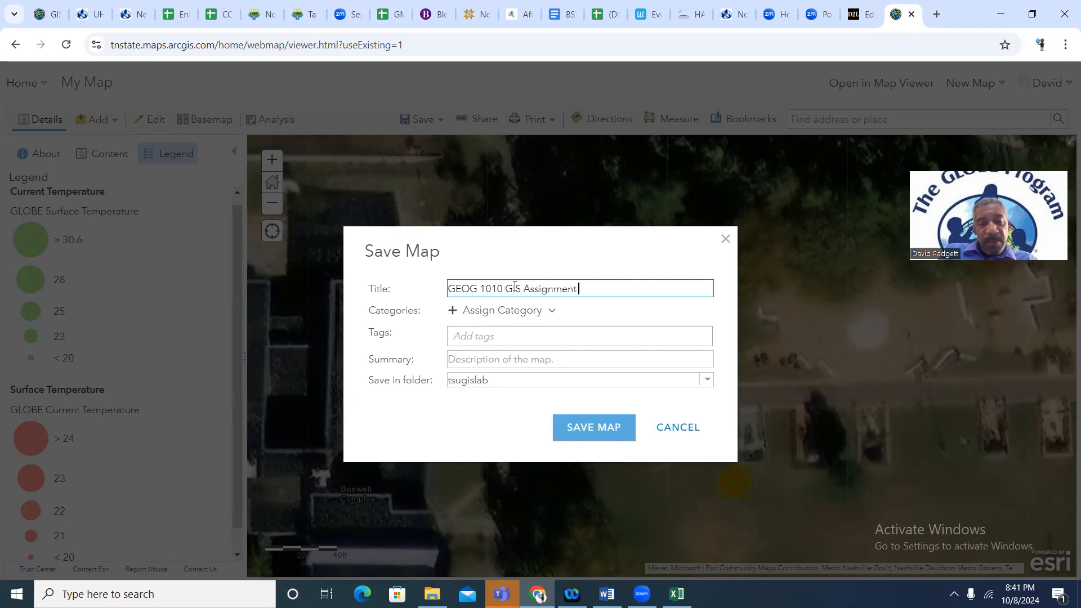
text( 5 demo Fall 2024)
click(472, 327)
text(Arc)
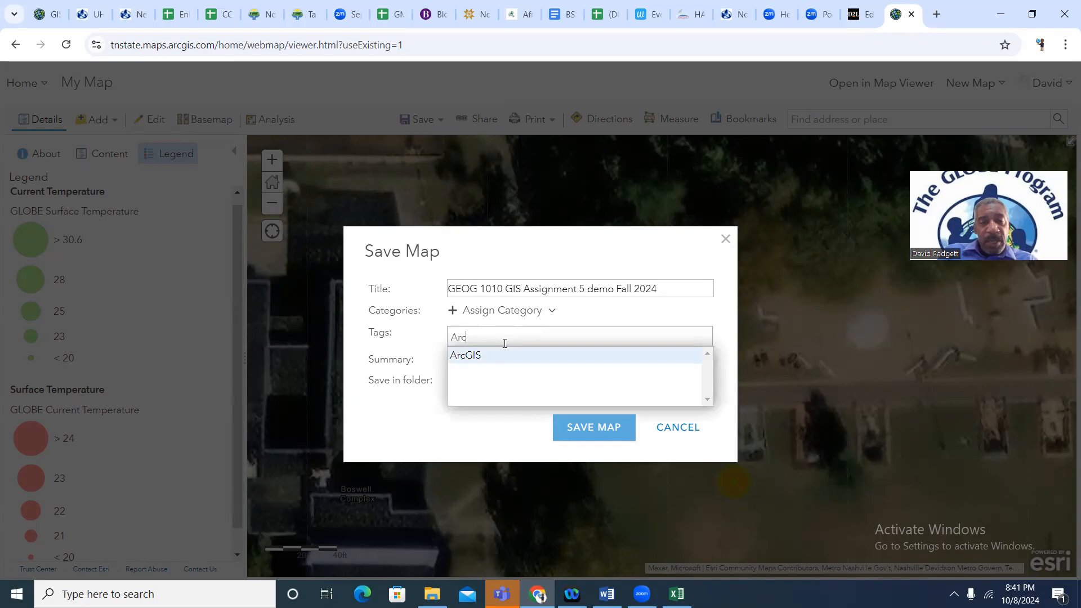
click(529, 359)
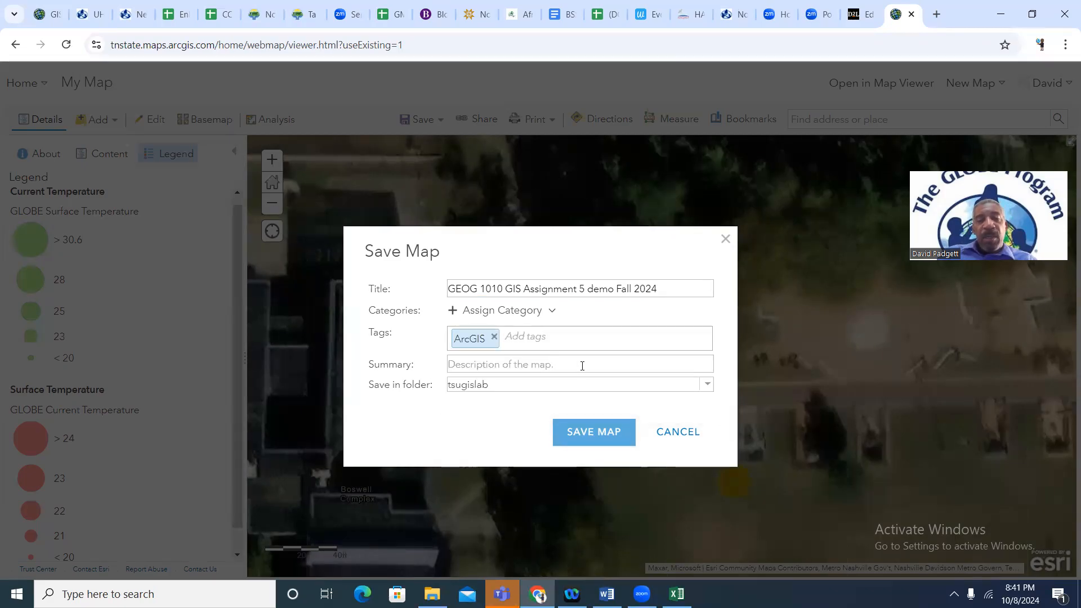
click(590, 431)
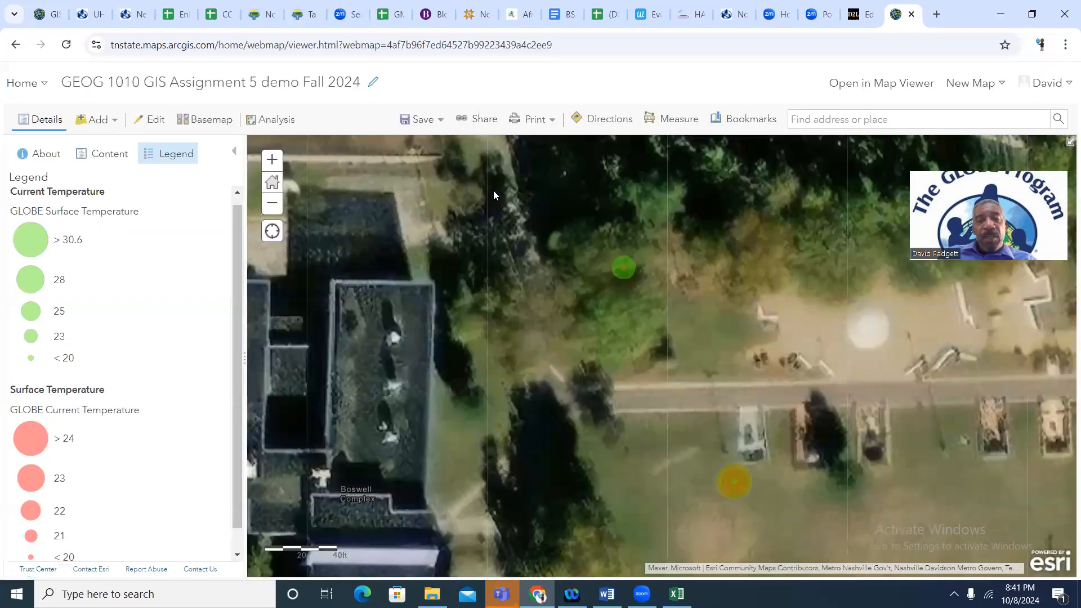
Share the saved map with Everyone (public) and finish the sharing settings
click(479, 123)
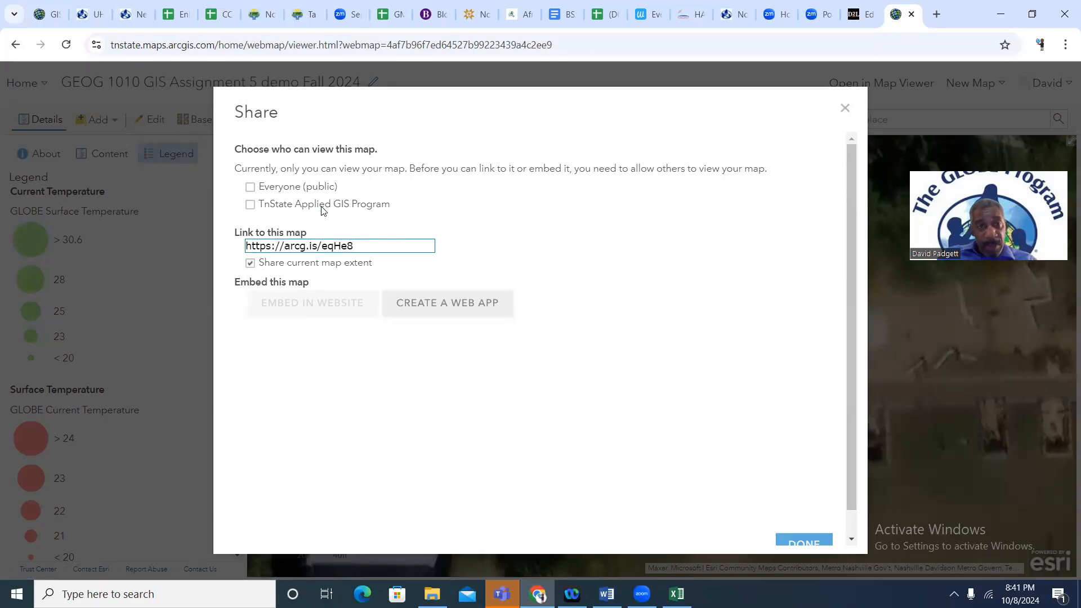
click(251, 188)
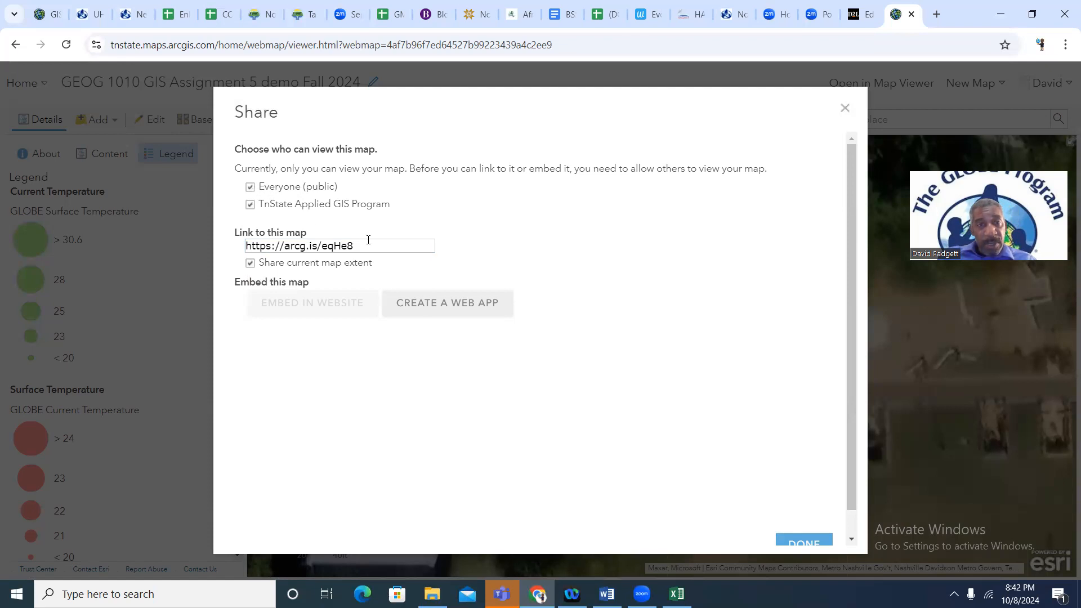
click(793, 542)
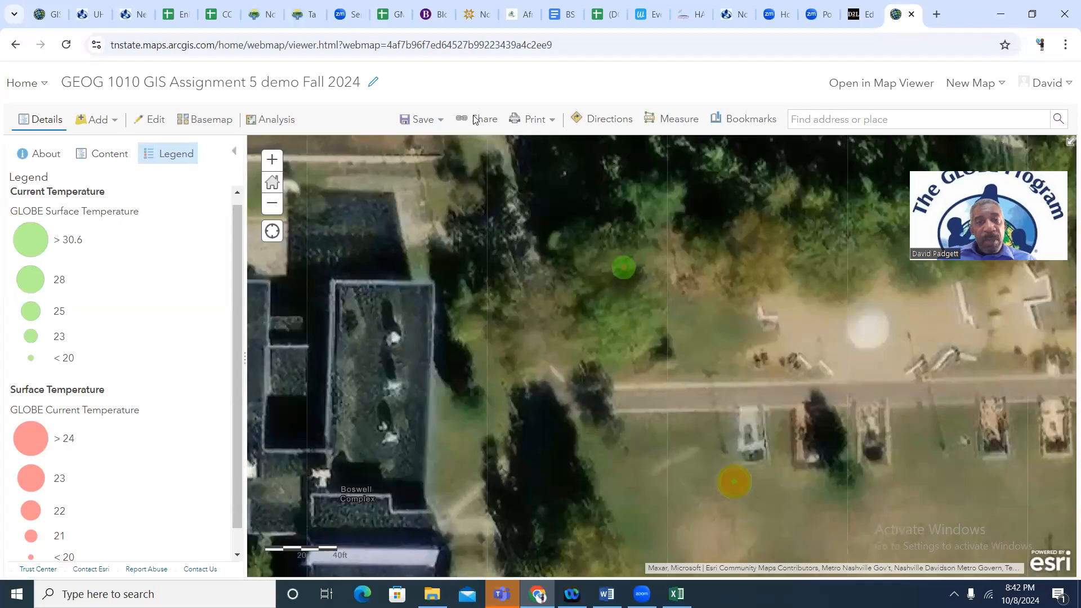
Reopen the map's sharing settings and copy its short link
click(475, 119)
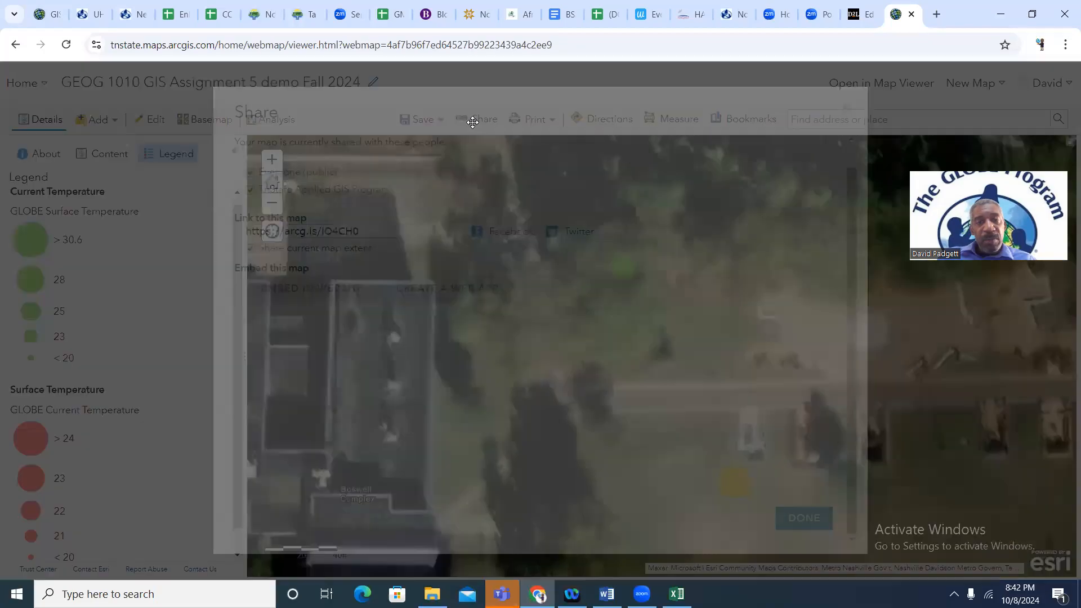
drag(410, 231, 241, 233)
key(ctrl+c)
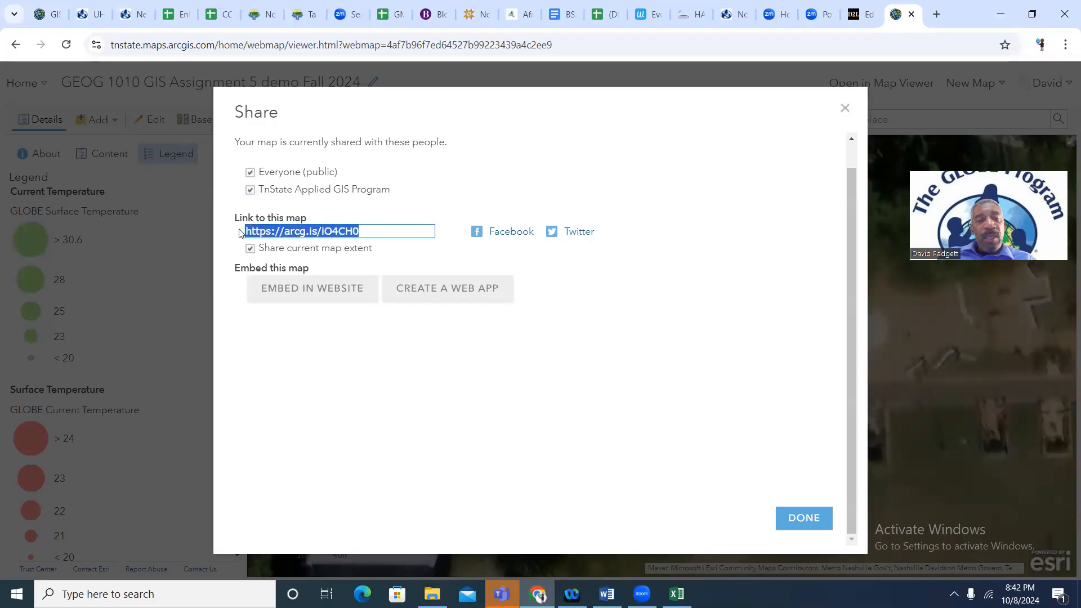
right_click(316, 233)
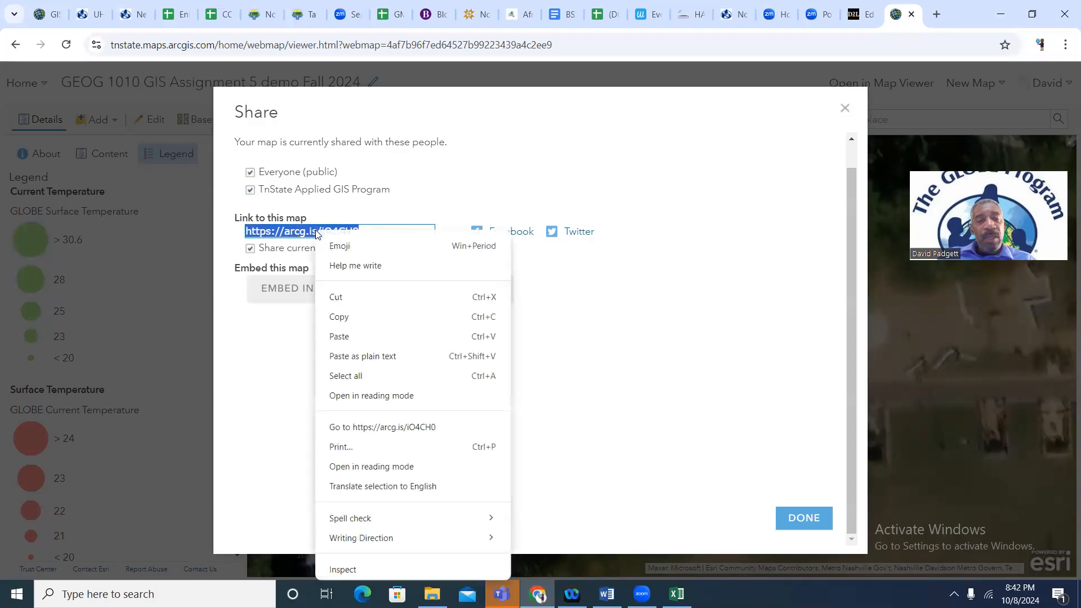
click(352, 317)
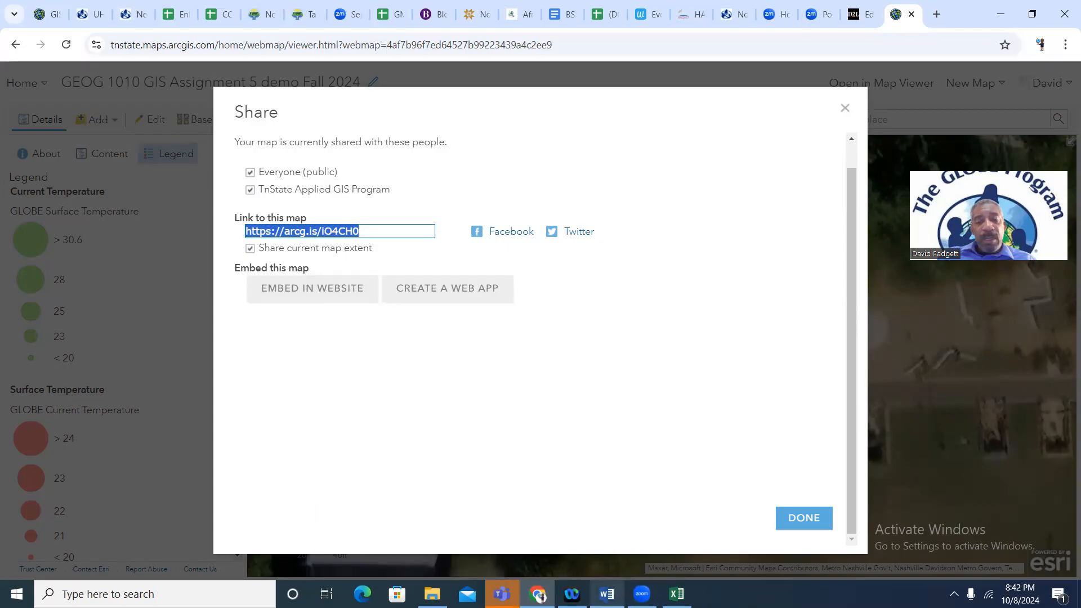
Switch to the assignment in Word, paste the copied map link on a new line below item 14's instructions and save the document
click(607, 594)
click(595, 314)
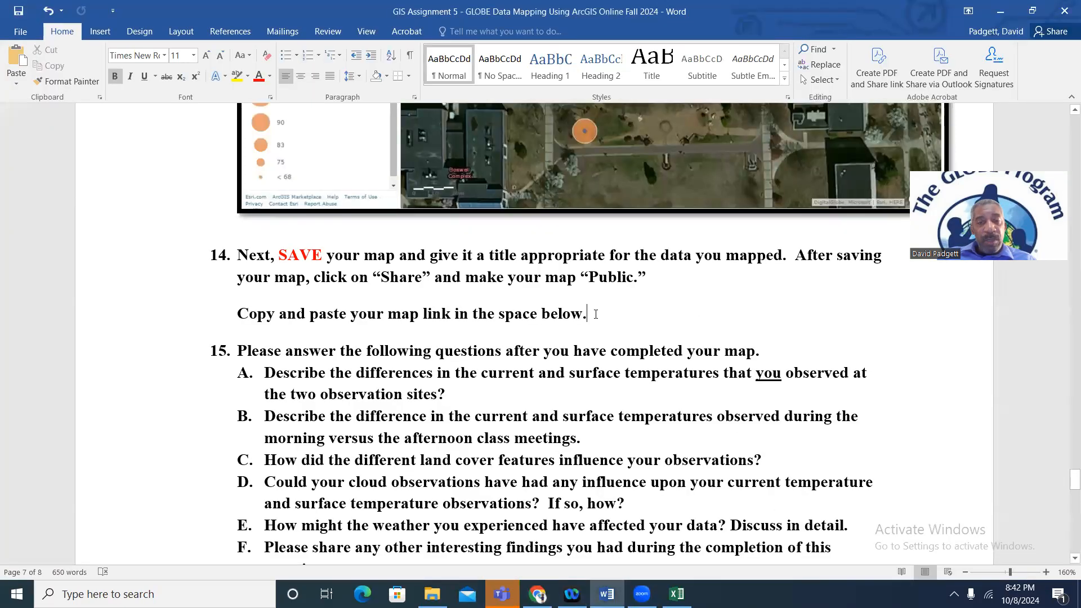
key(Return)
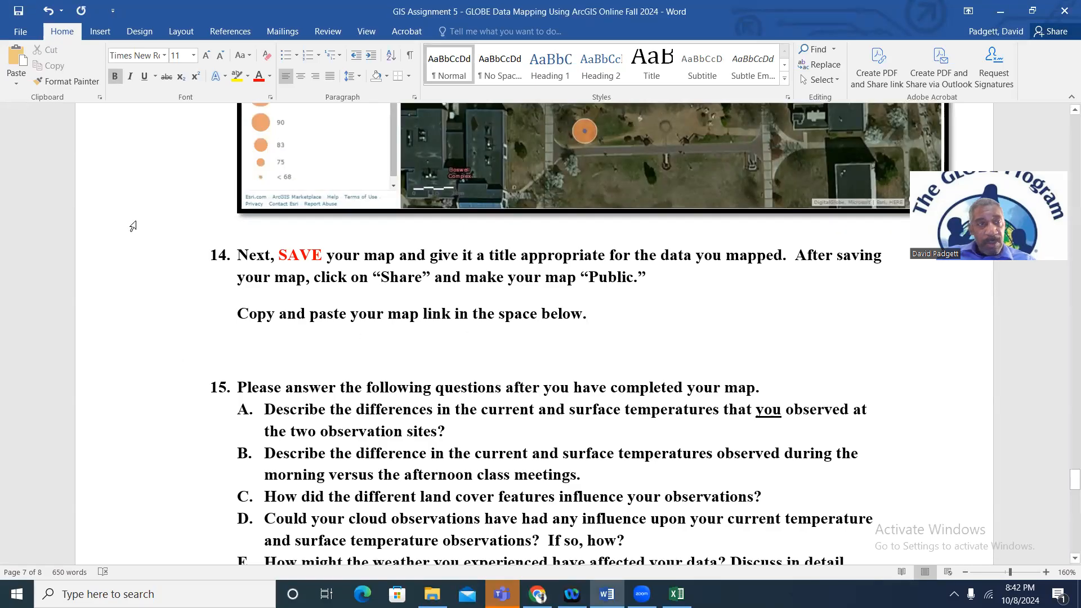
key(ctrl+v)
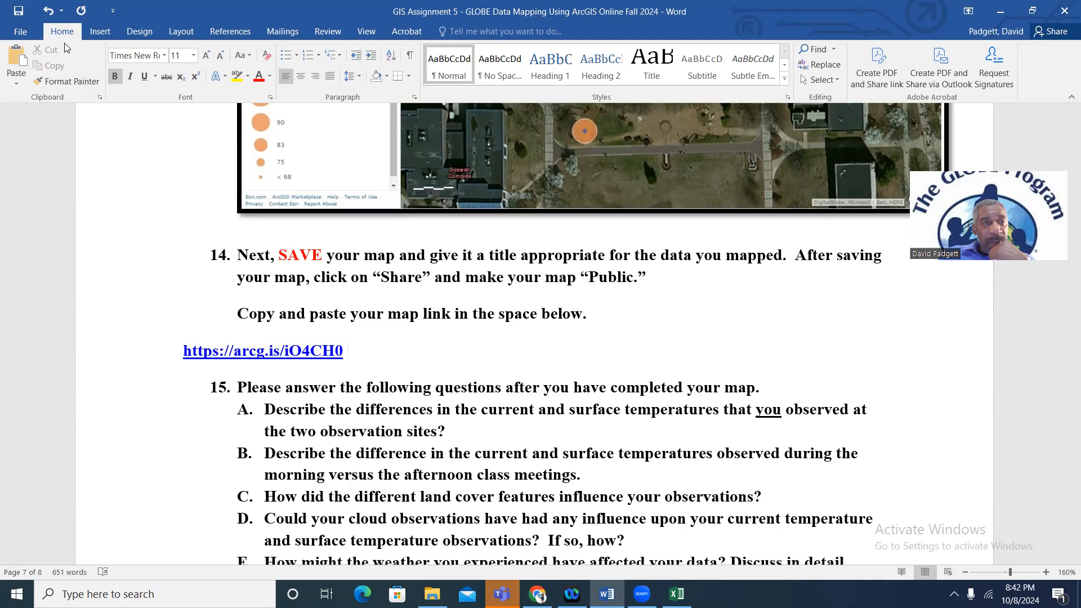
click(19, 11)
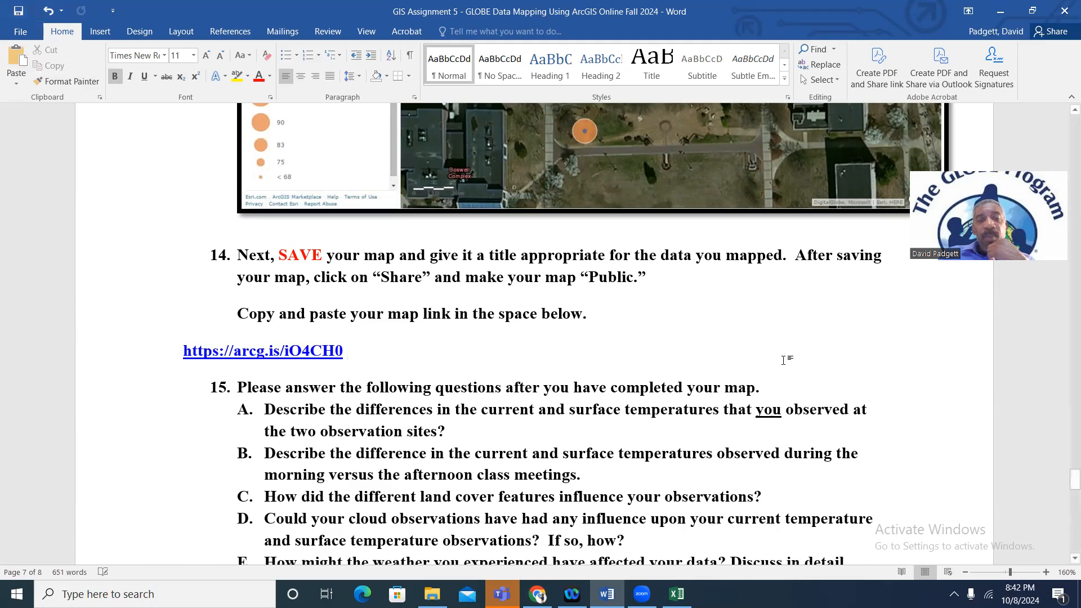
Read item 15's questions A to F and go back to item 13 and its example map
scroll(574, 324, down, 3)
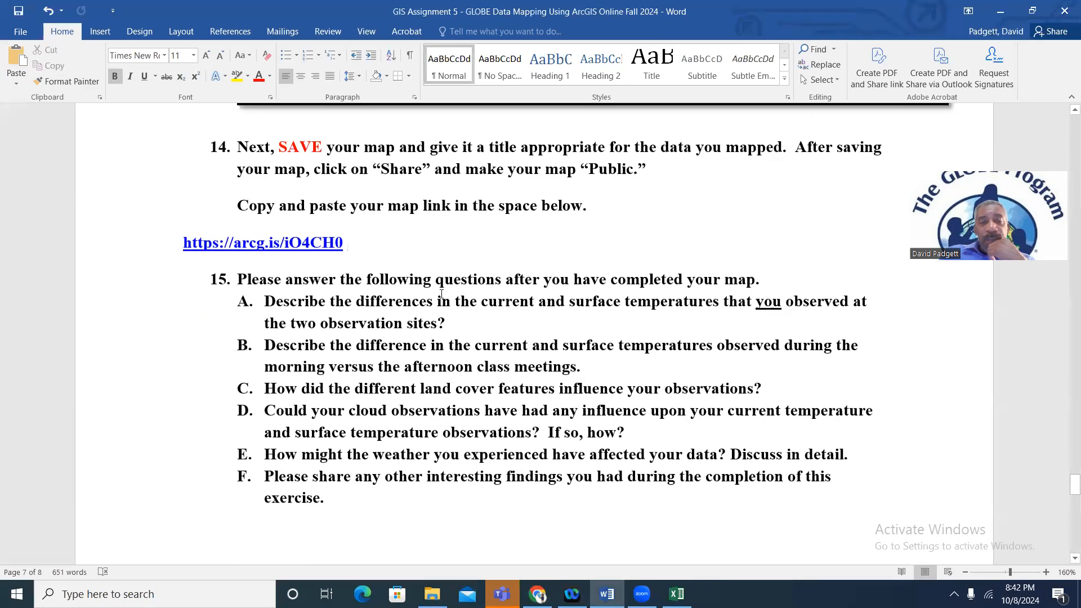
click(492, 320)
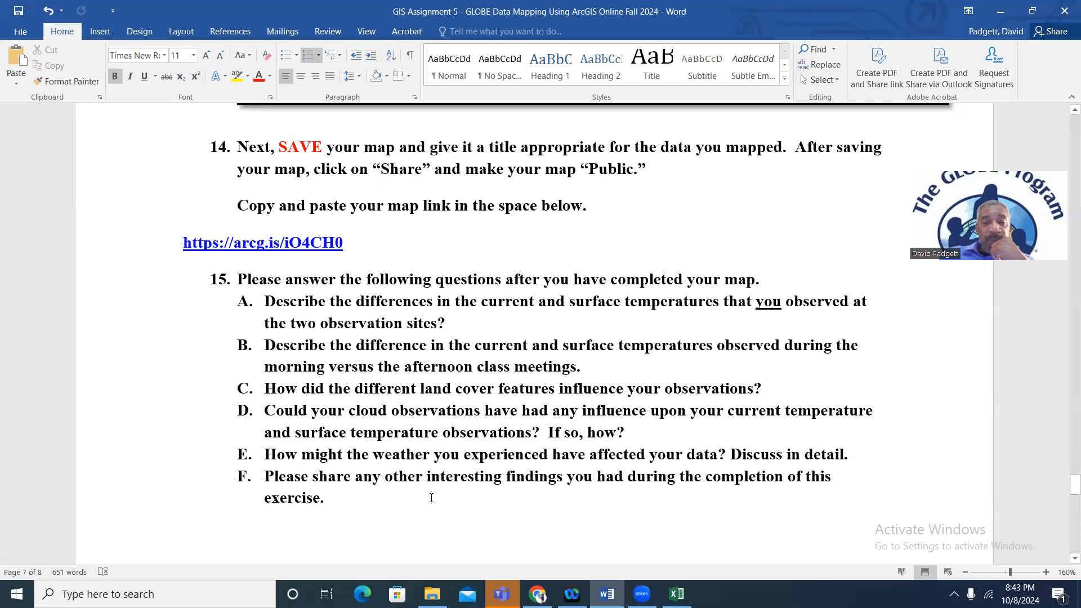
scroll(431, 498, up, 8)
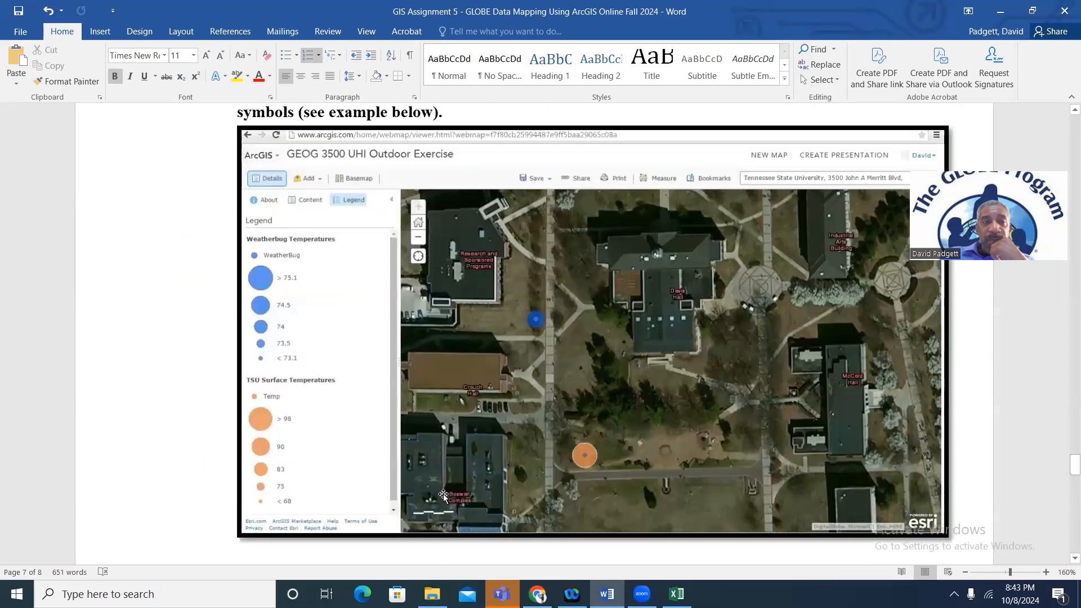
scroll(443, 495, up, 3)
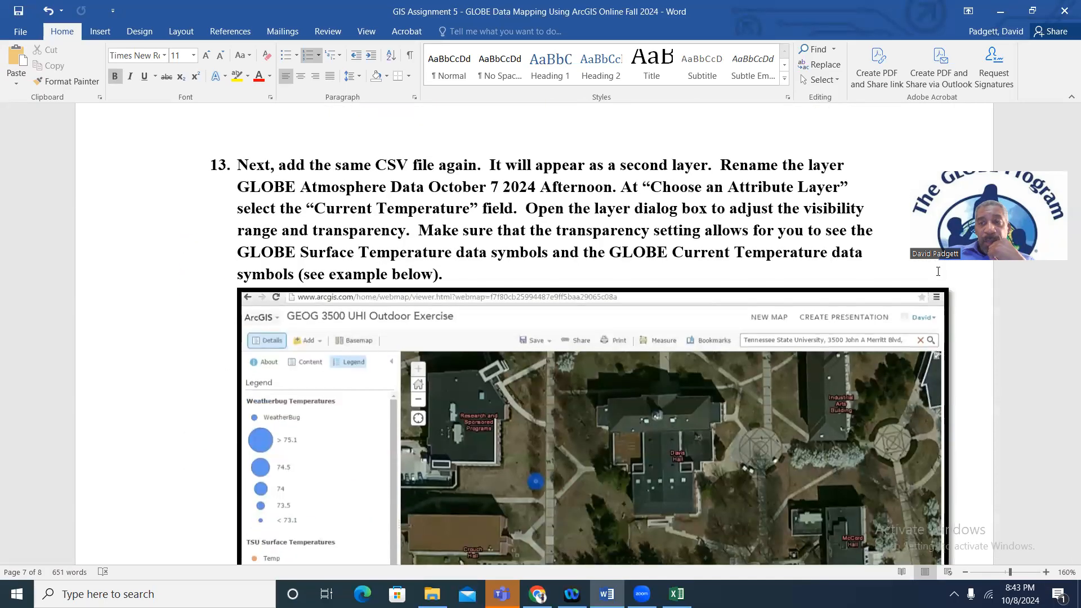
drag(1023, 158, 997, 113)
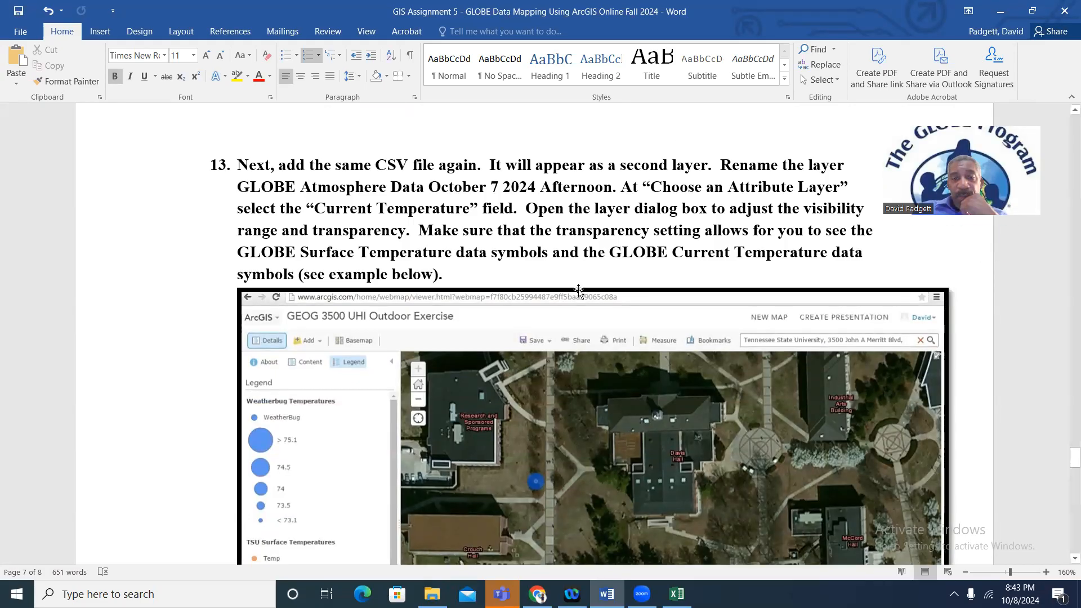
Return to the ArcGIS Online map in Chrome, close the sharing settings and view all the observation sites together
click(537, 594)
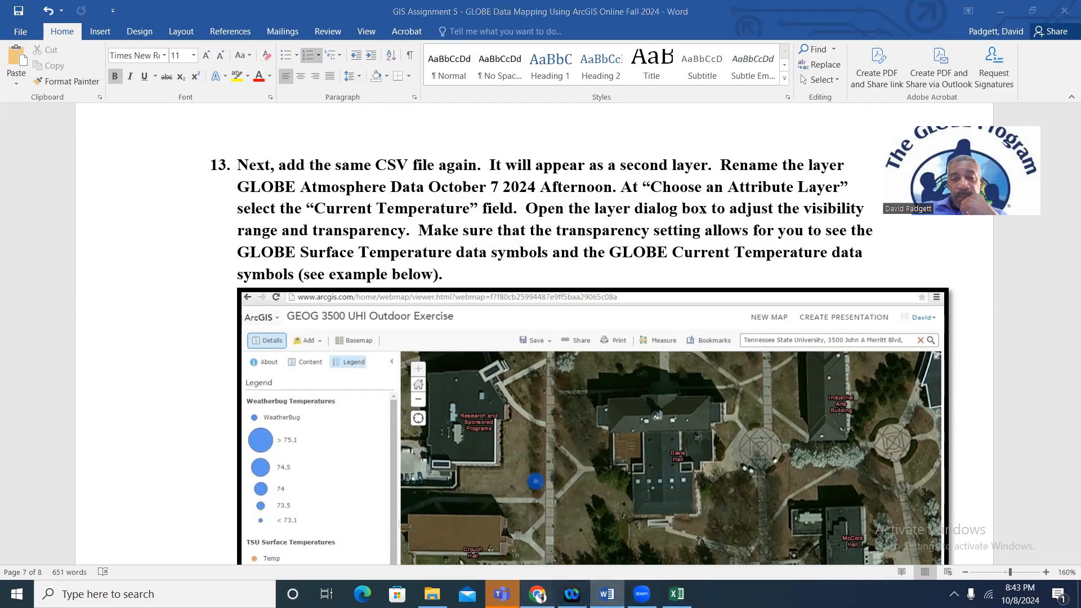
click(799, 516)
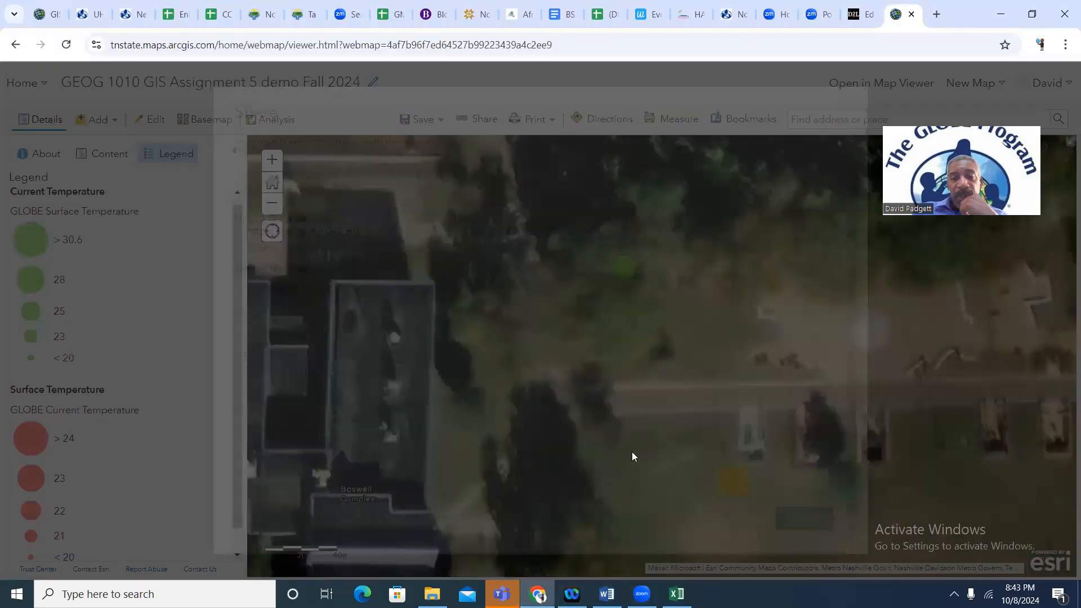
scroll(628, 444, down, 1)
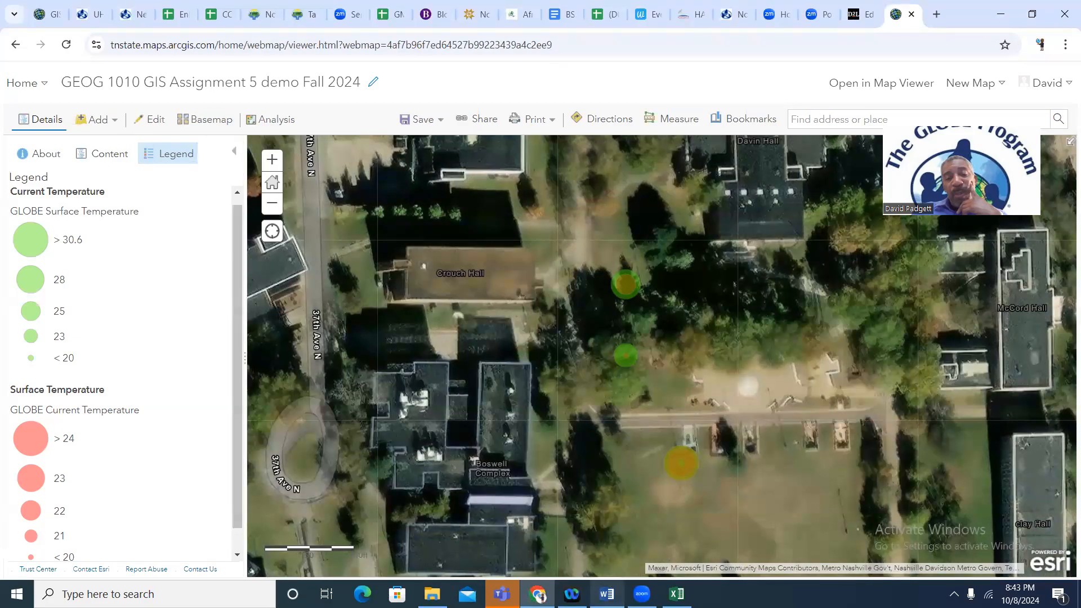
Switch back to the assignment in Word and review the pasted map link and item 15's questions
click(606, 594)
scroll(744, 426, down, 3)
scroll(744, 425, down, 15)
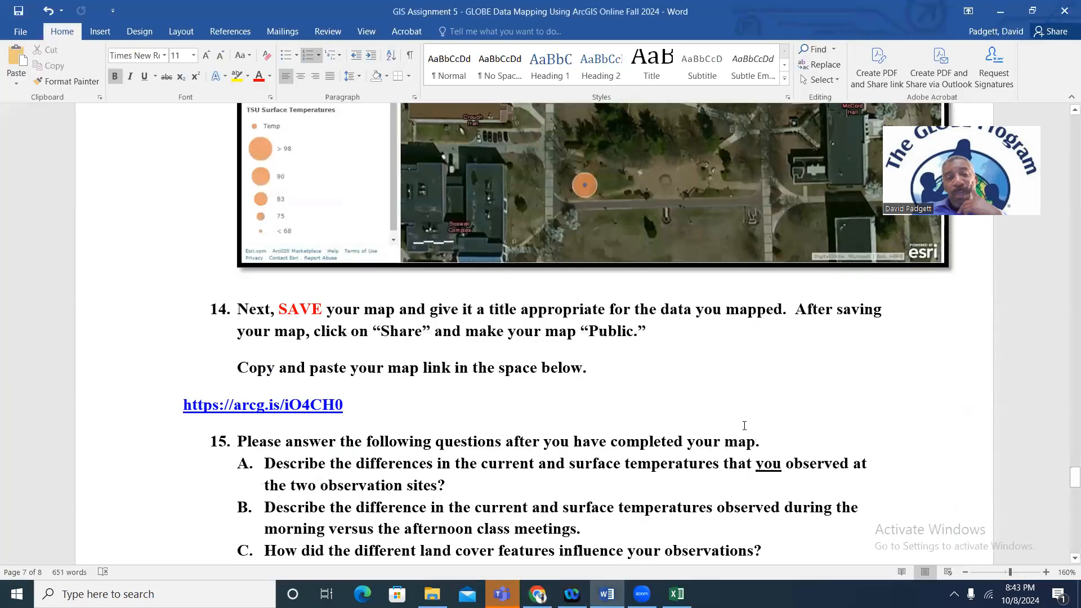